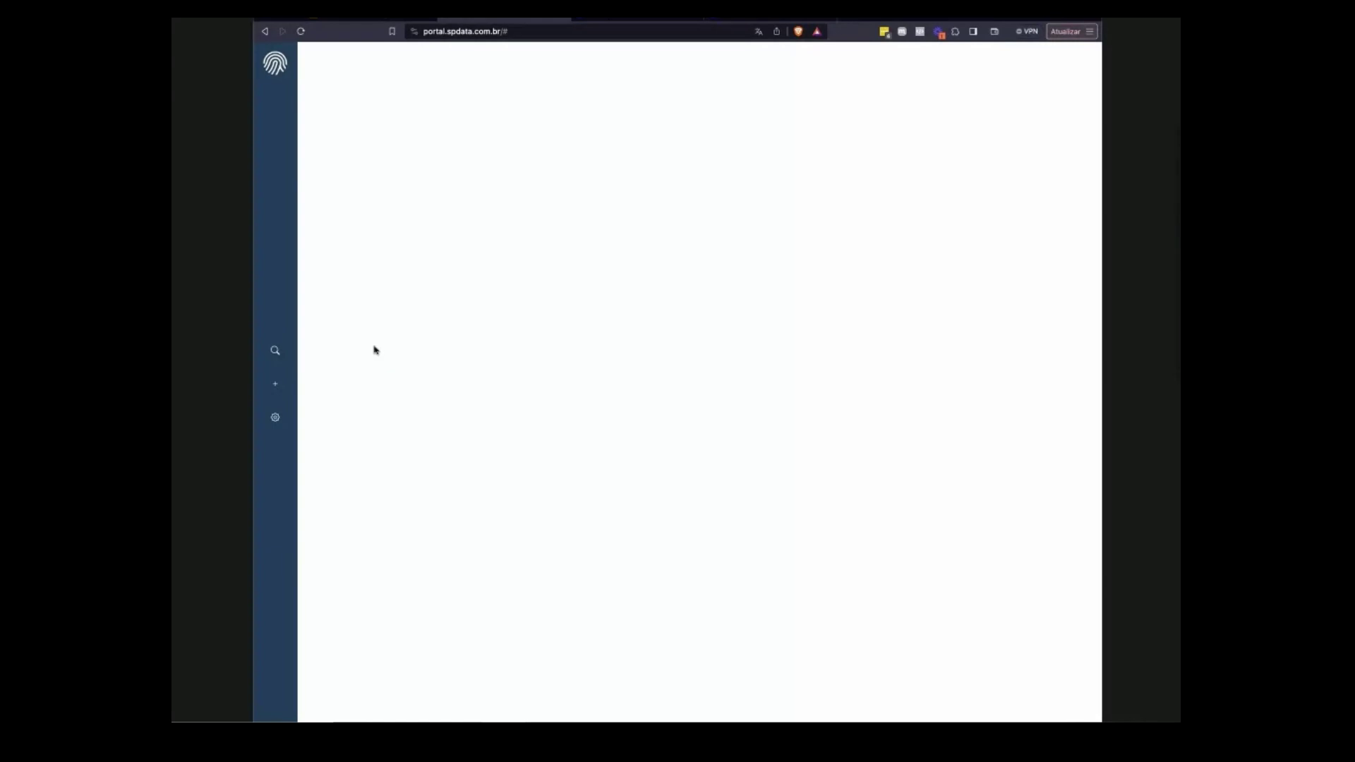
# Search the available reports for "cen" and clear the search.
pyautogui.click(283, 357)
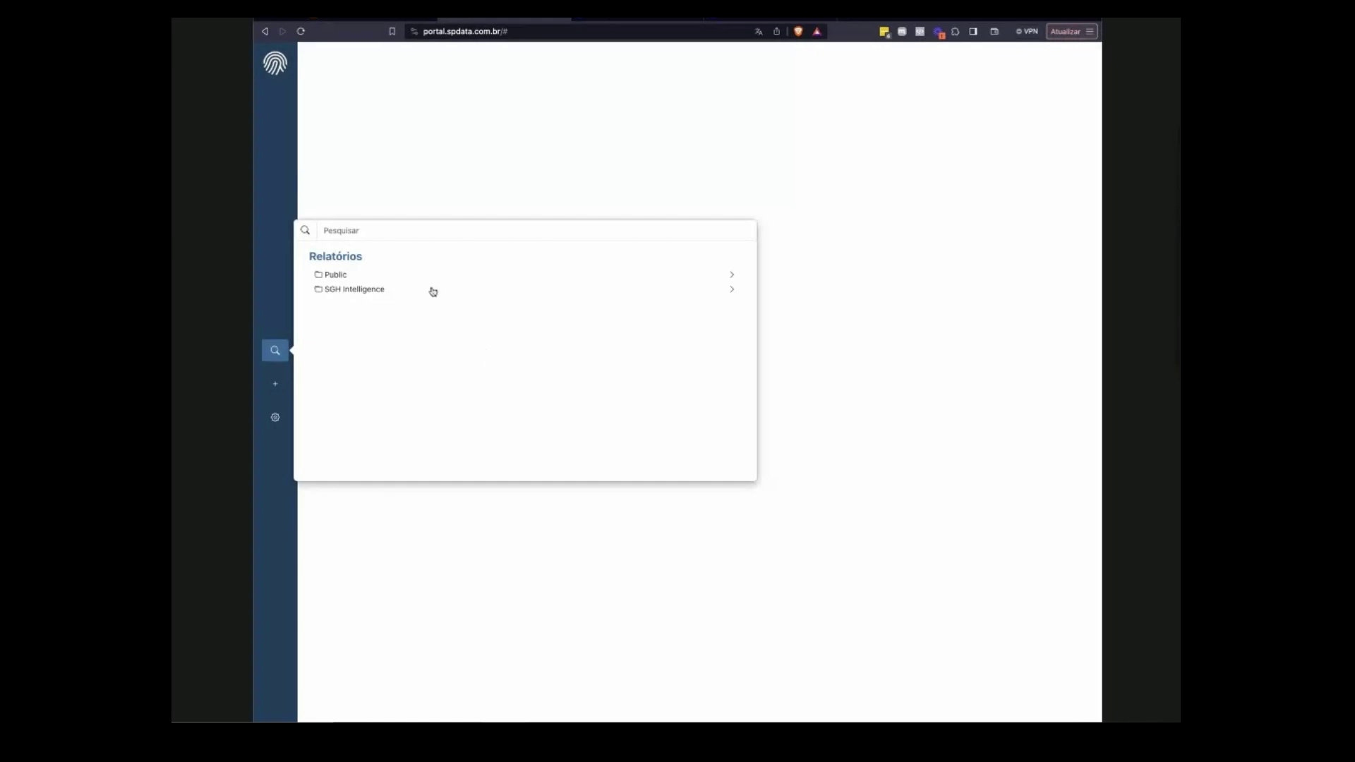
pyautogui.click(386, 233)
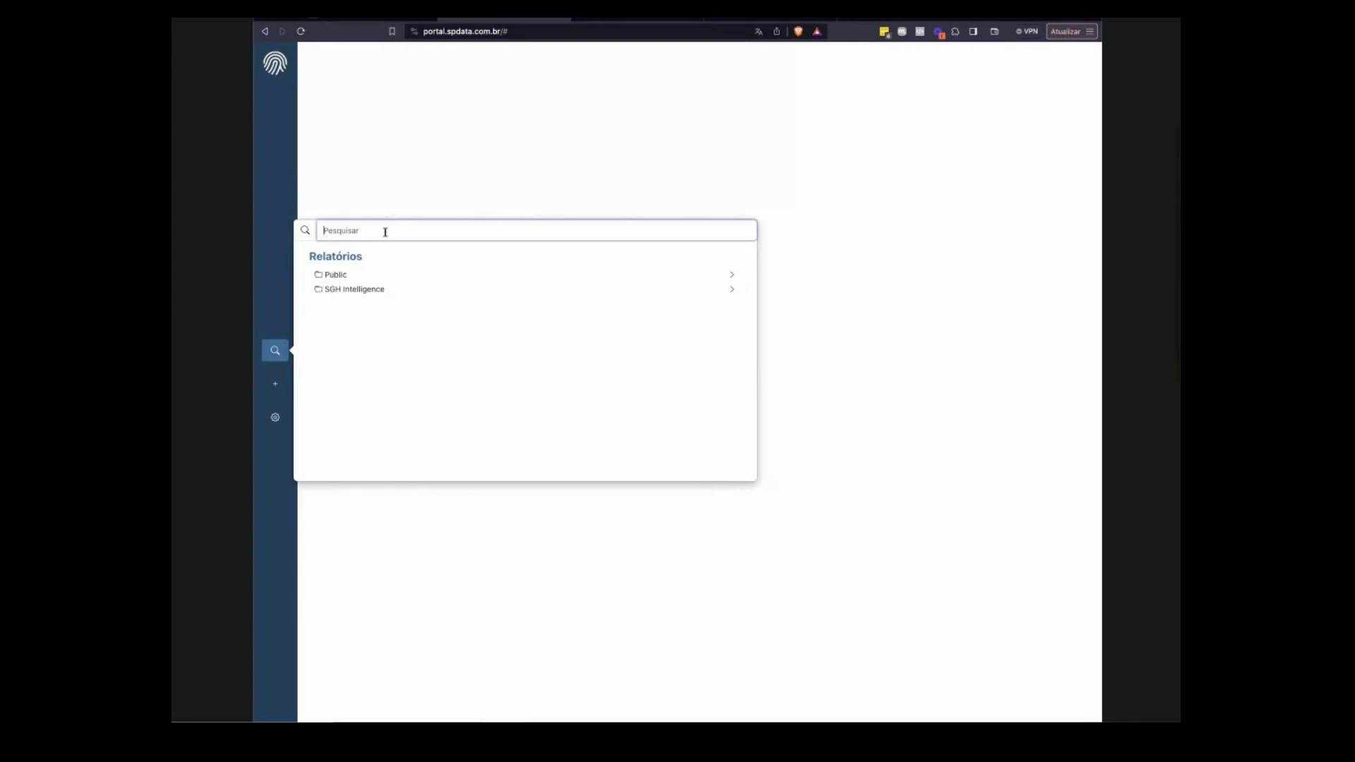
pyautogui.write('cen')
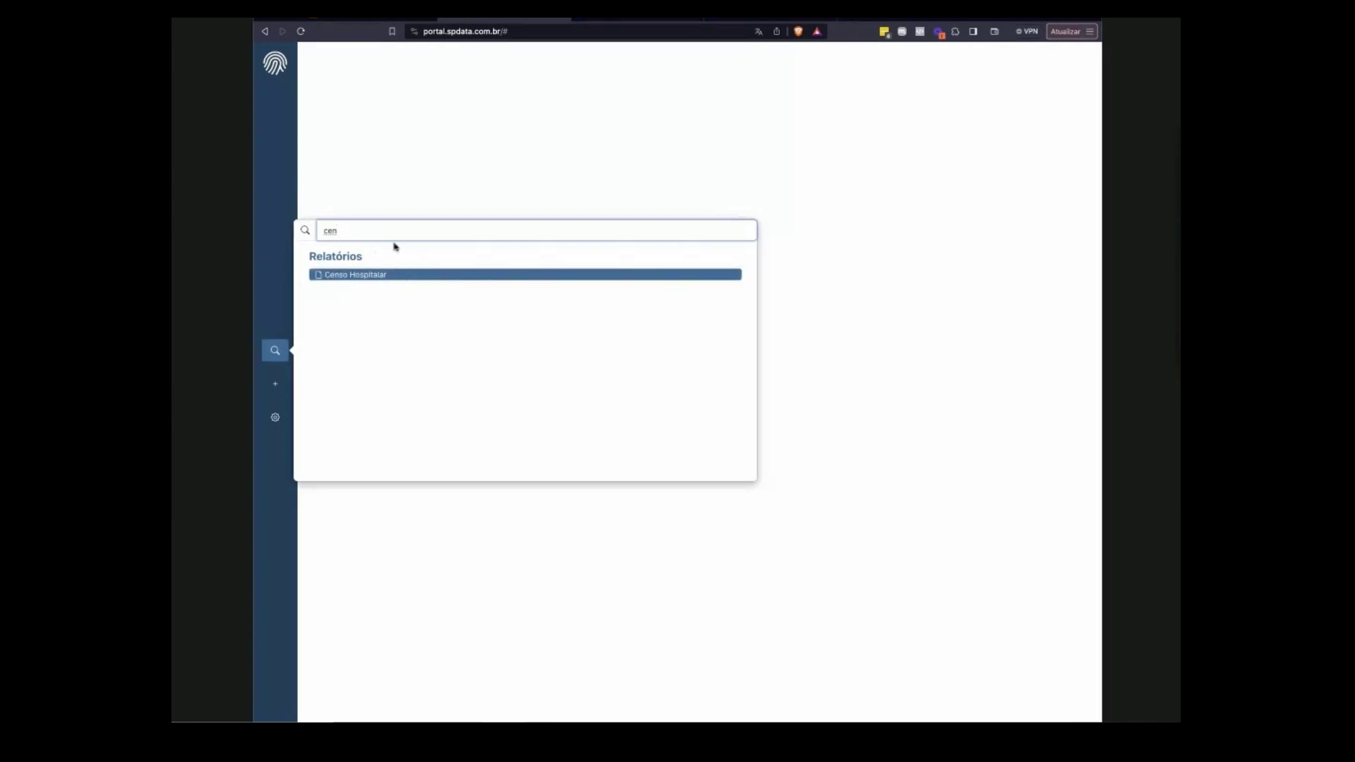
pyautogui.press('BackSpace')
pyautogui.press('BackSpace')
pyautogui.press('BackSpace')
# Open the Visão Geral report from the SGH Intelligence folder.
pyautogui.click(398, 289)
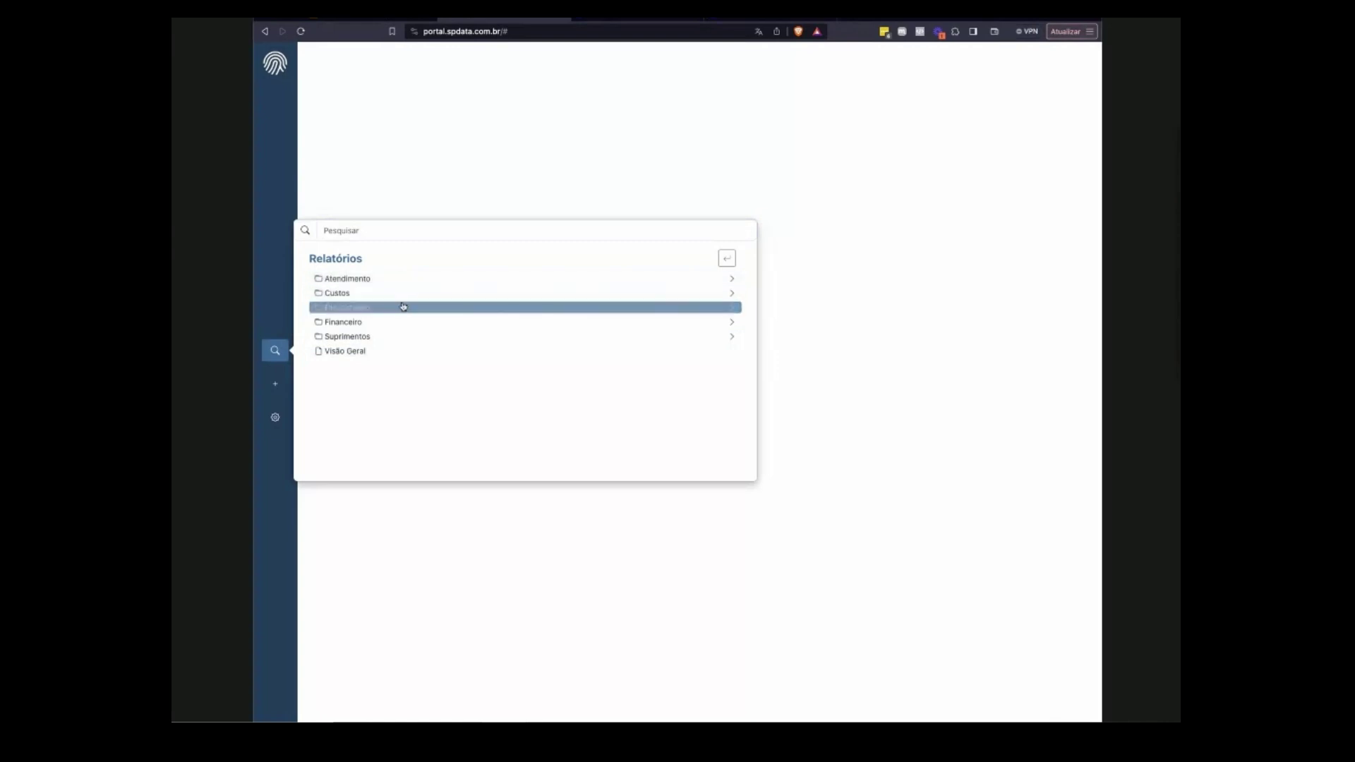
pyautogui.click(405, 352)
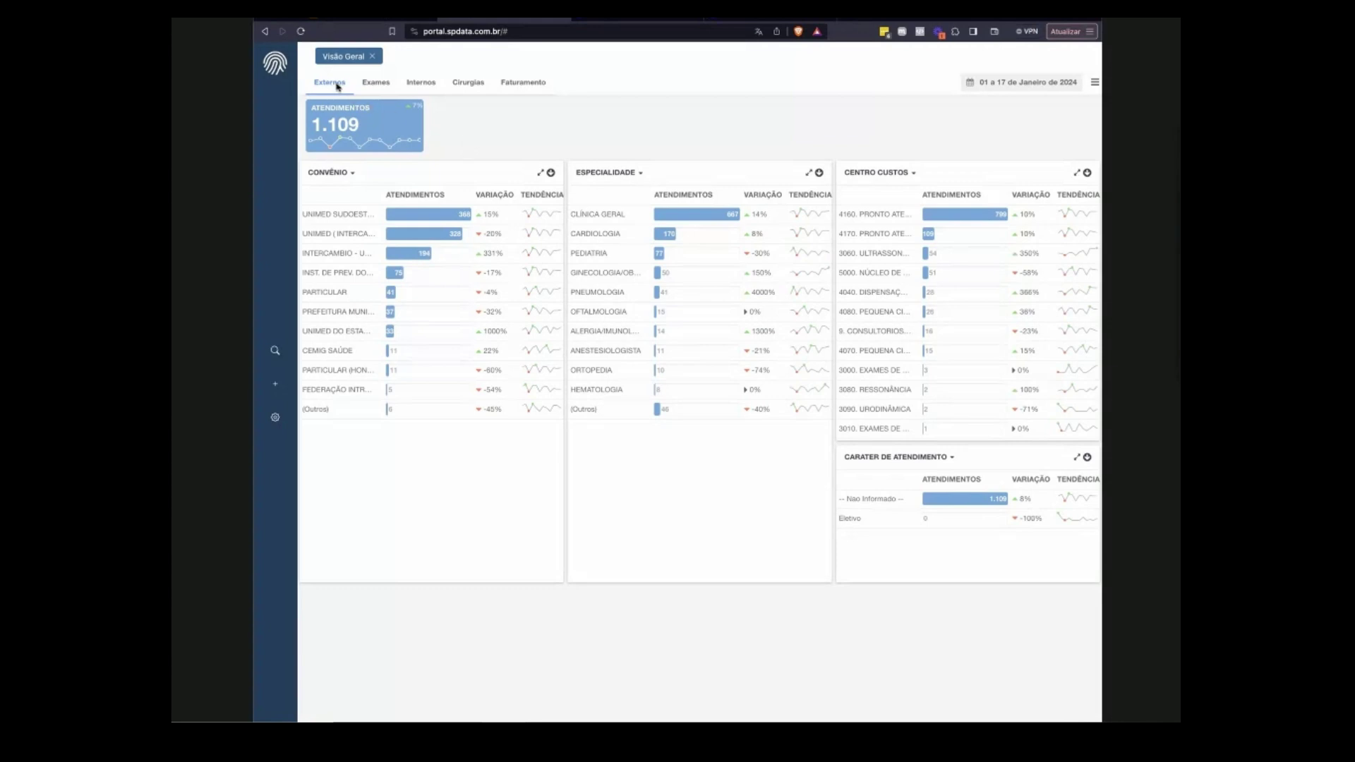
# View the Exames and Internos sections of the Visão Geral report and return to Externos.
pyautogui.click(379, 89)
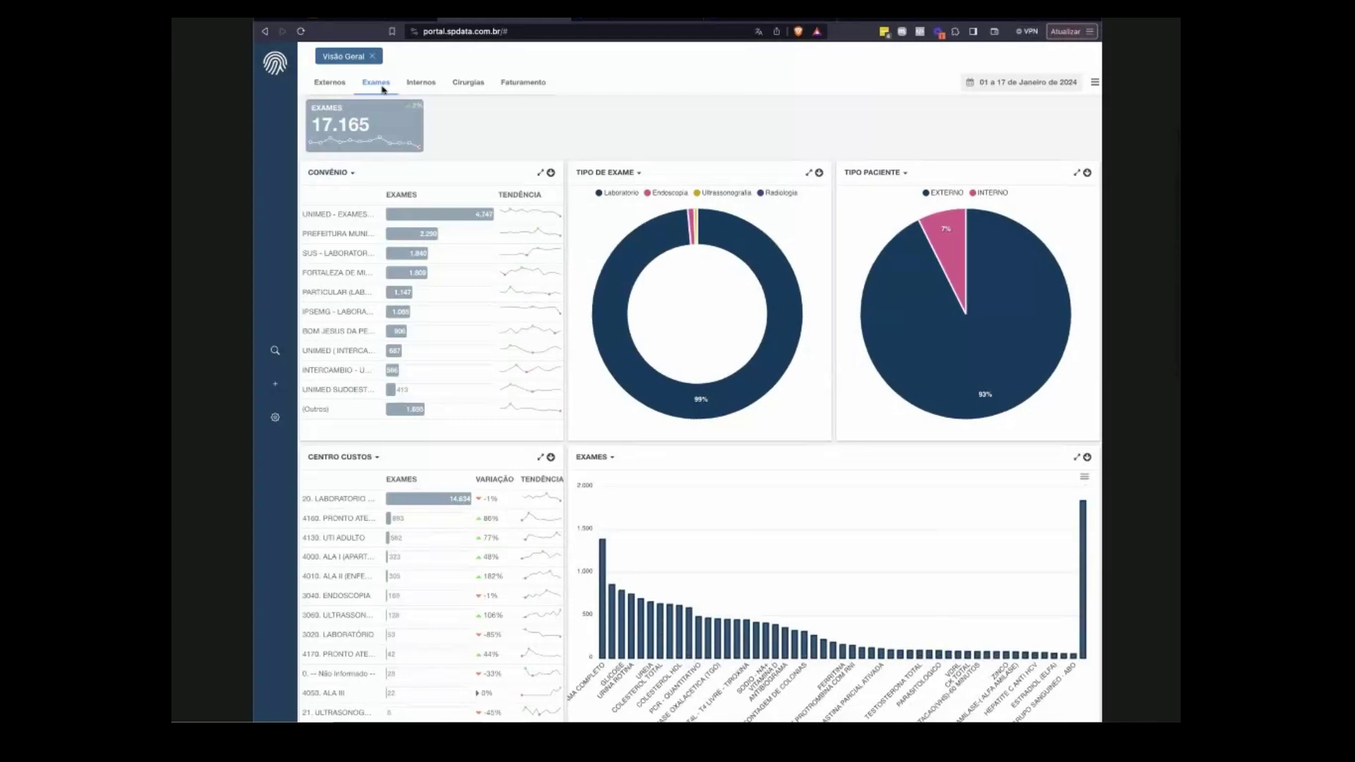
pyautogui.click(422, 83)
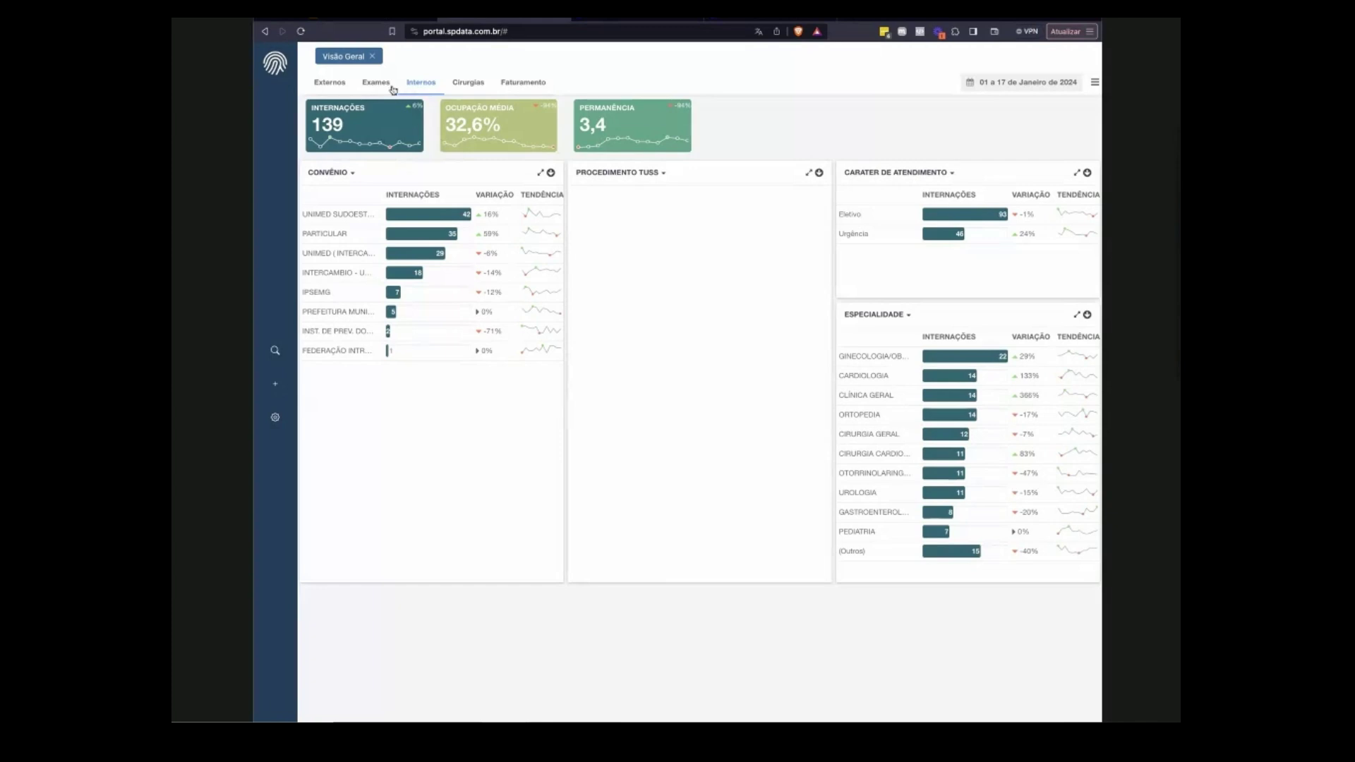
pyautogui.click(342, 84)
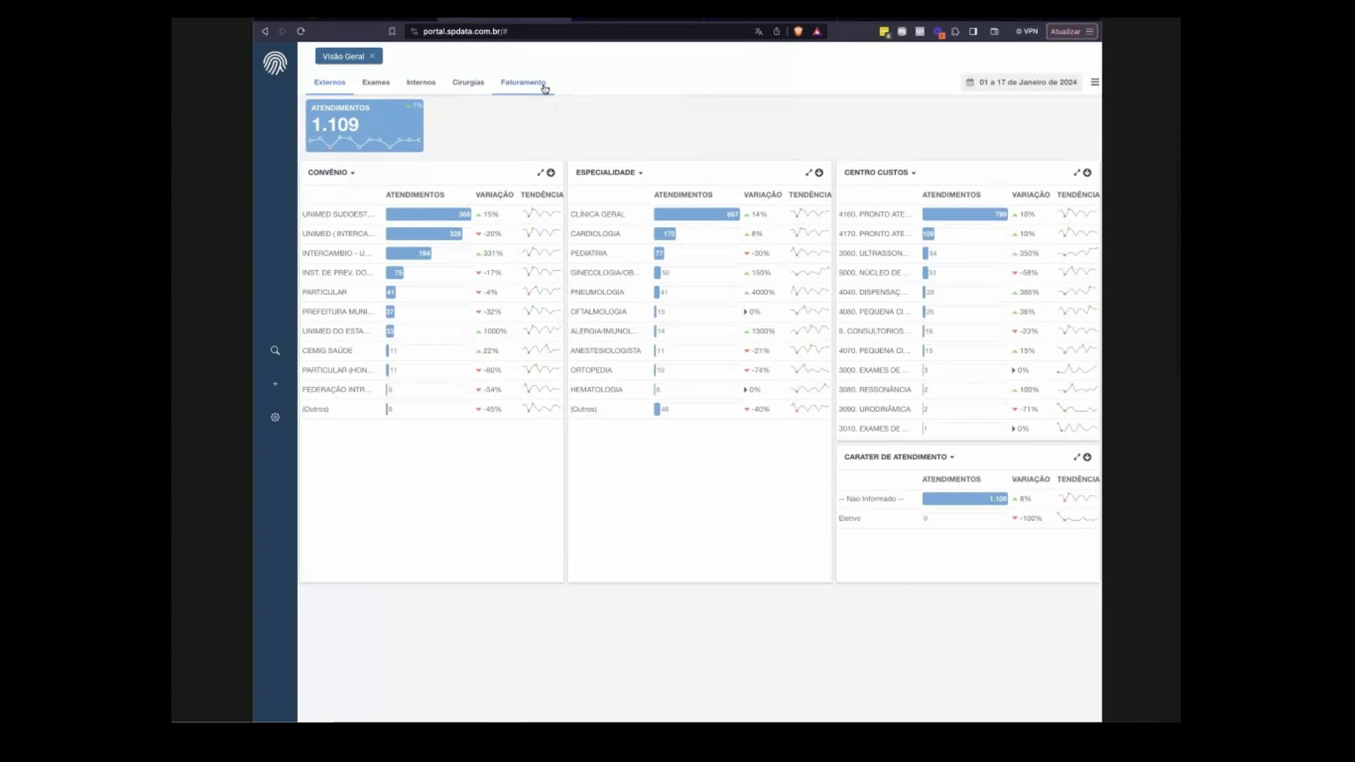
# Select 01/12/2023 to 31/12/2023 as the custom date range of the report.
pyautogui.click(1028, 83)
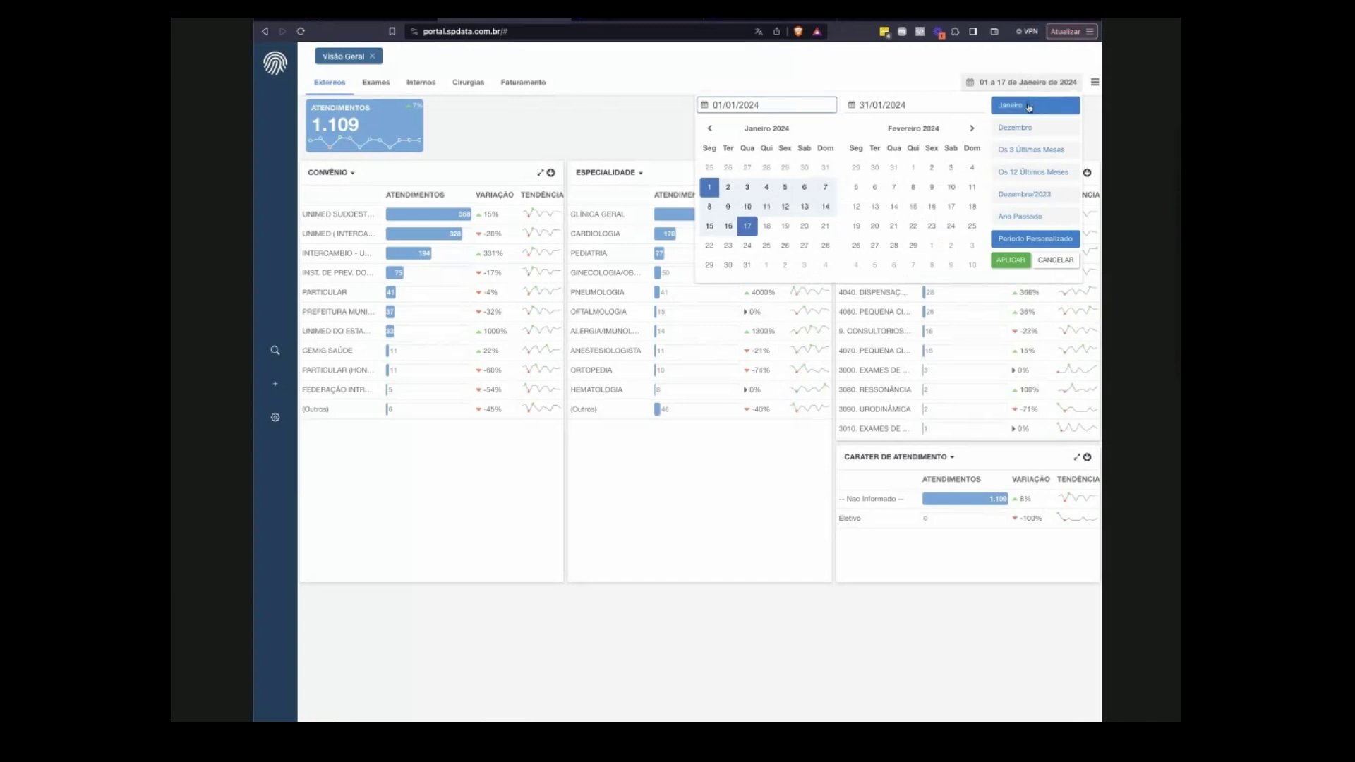
pyautogui.click(1028, 128)
pyautogui.click(1028, 149)
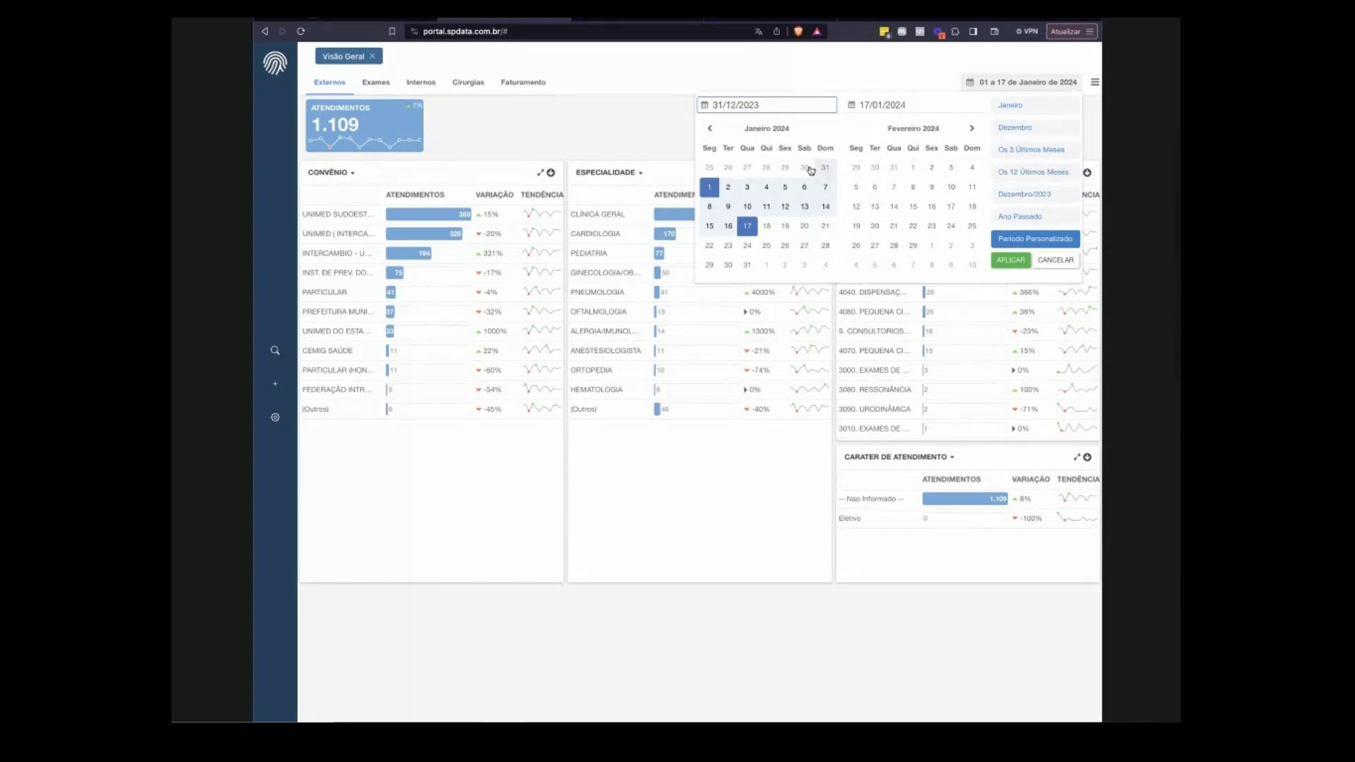
pyautogui.click(711, 130)
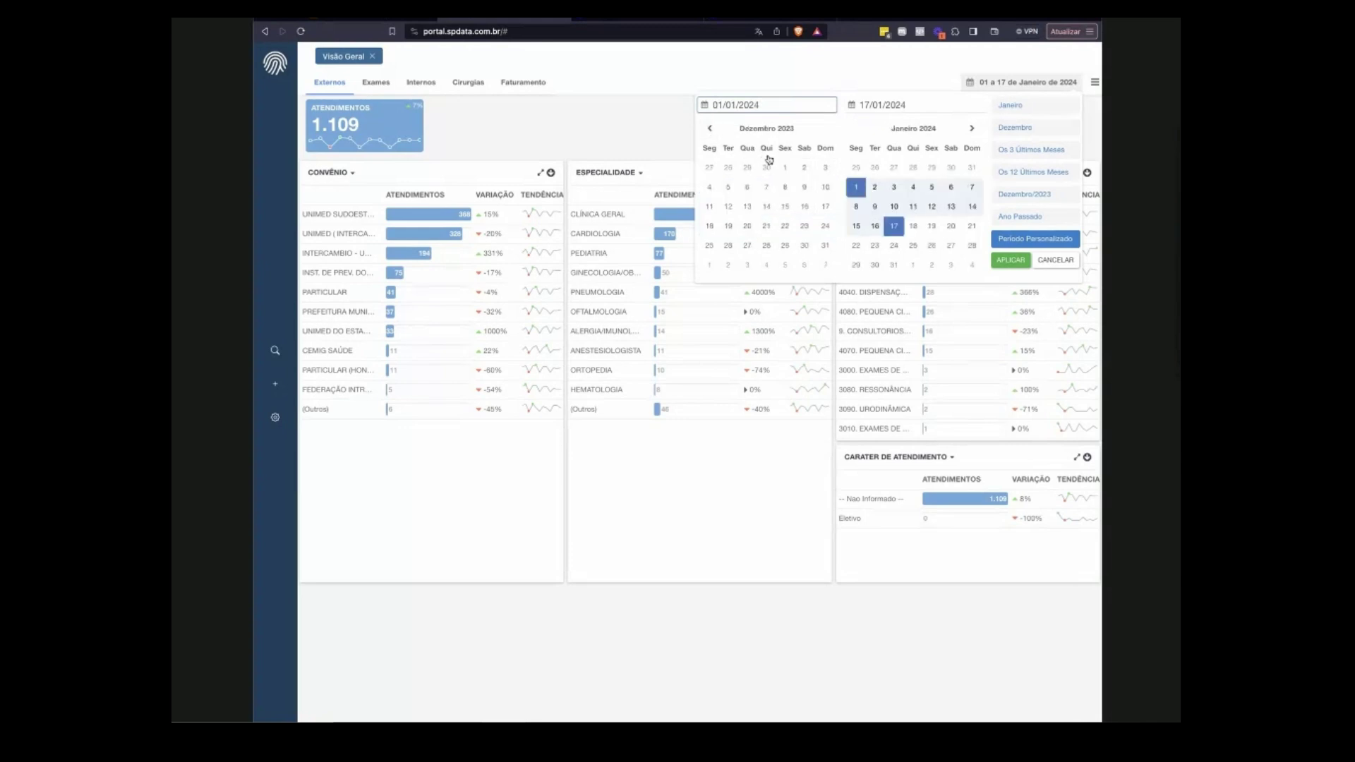
pyautogui.click(785, 167)
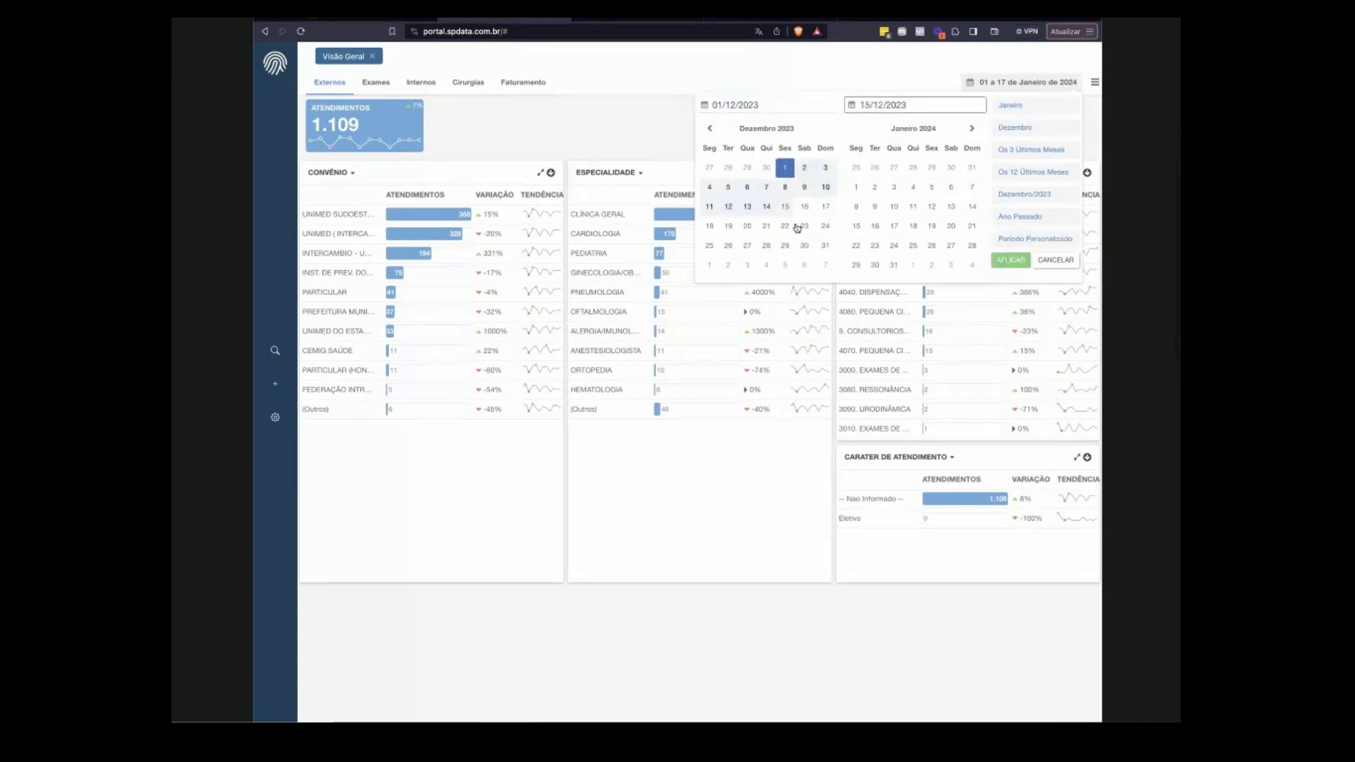
pyautogui.click(819, 247)
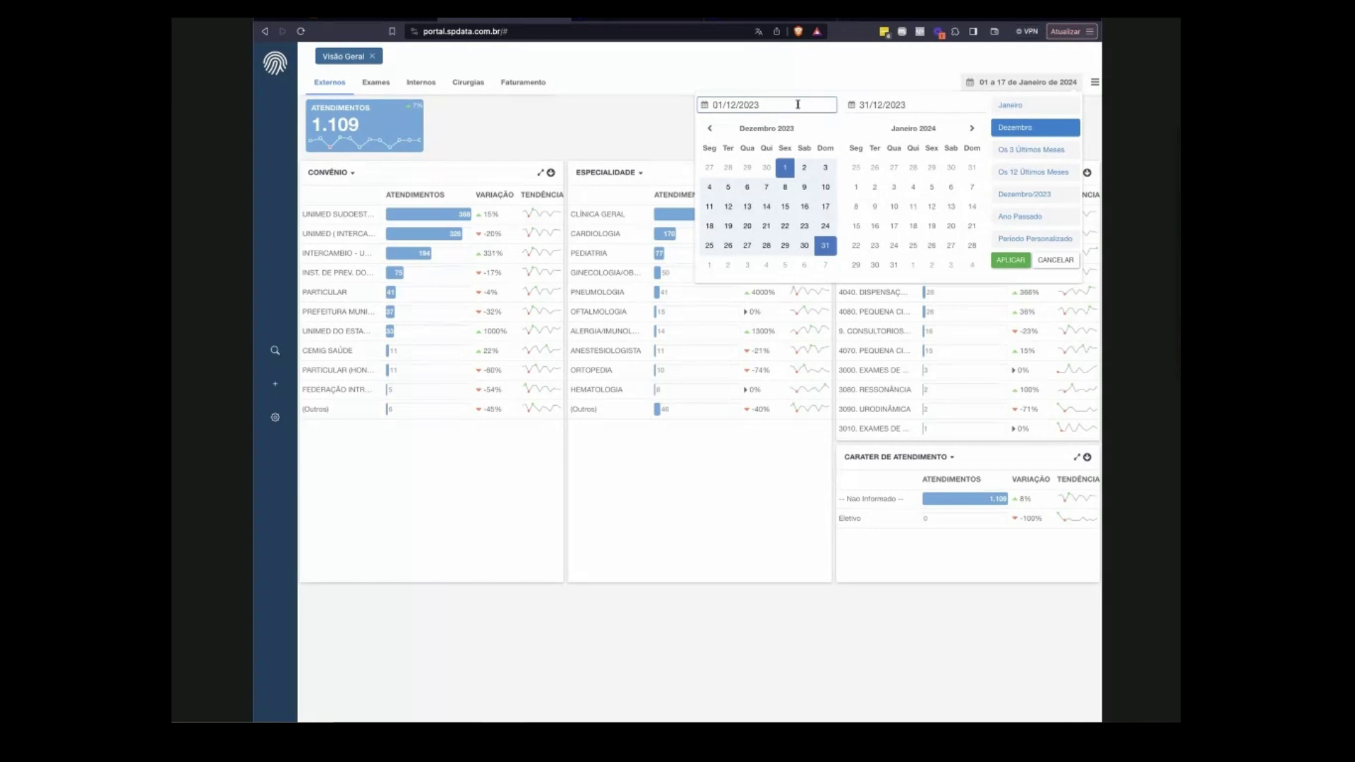
# Re-enter the year 2023 in the range's start date and apply the period to the report.
pyautogui.click(797, 104)
pyautogui.press('BackSpace')
pyautogui.press('BackSpace')
pyautogui.press('BackSpace')
pyautogui.press('BackSpace')
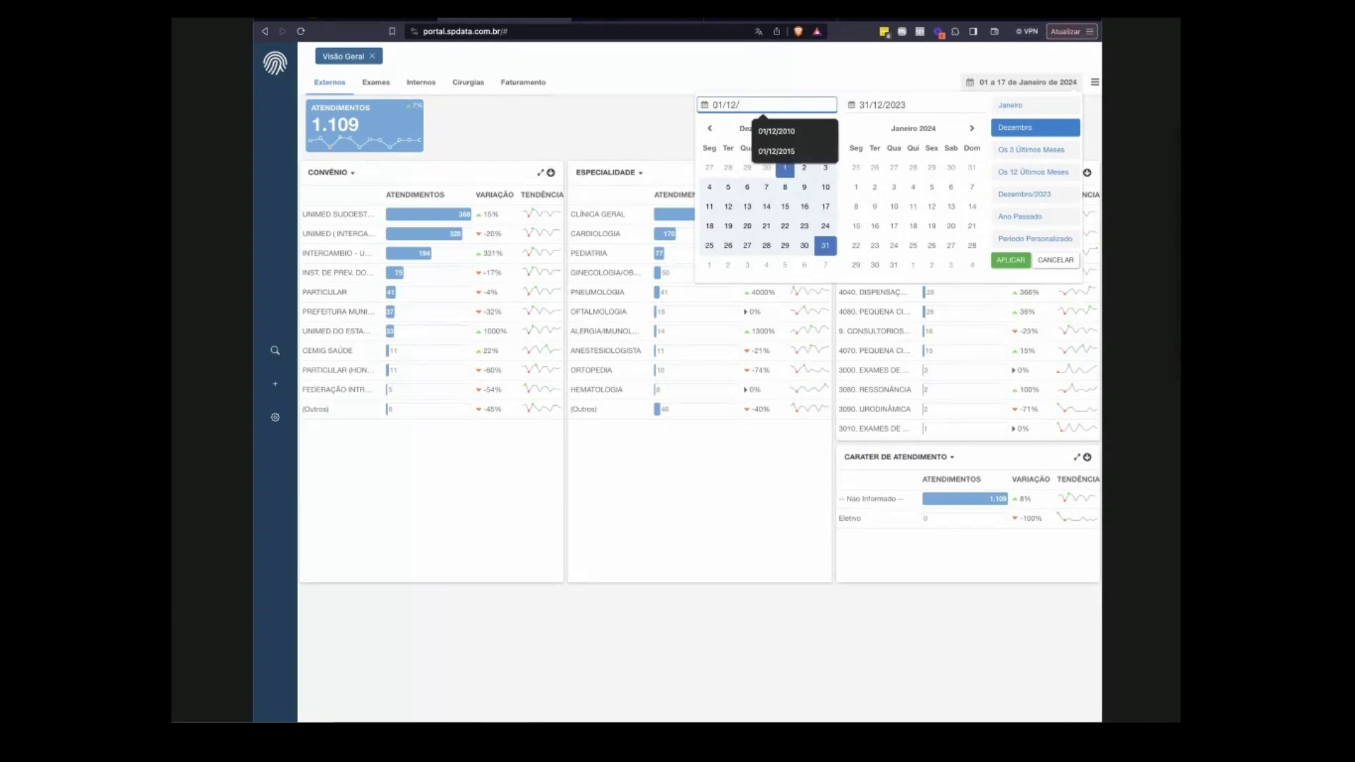
pyautogui.write('2023')
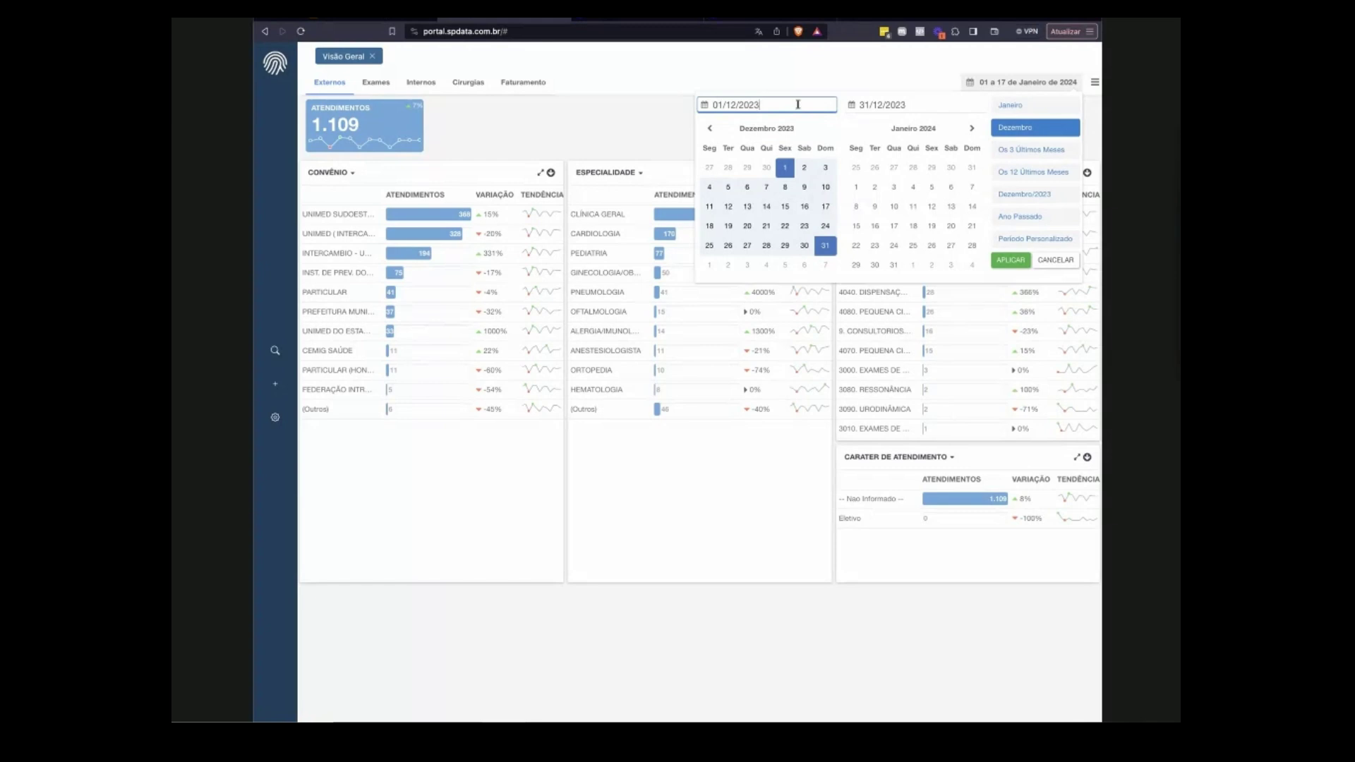
pyautogui.click(1008, 263)
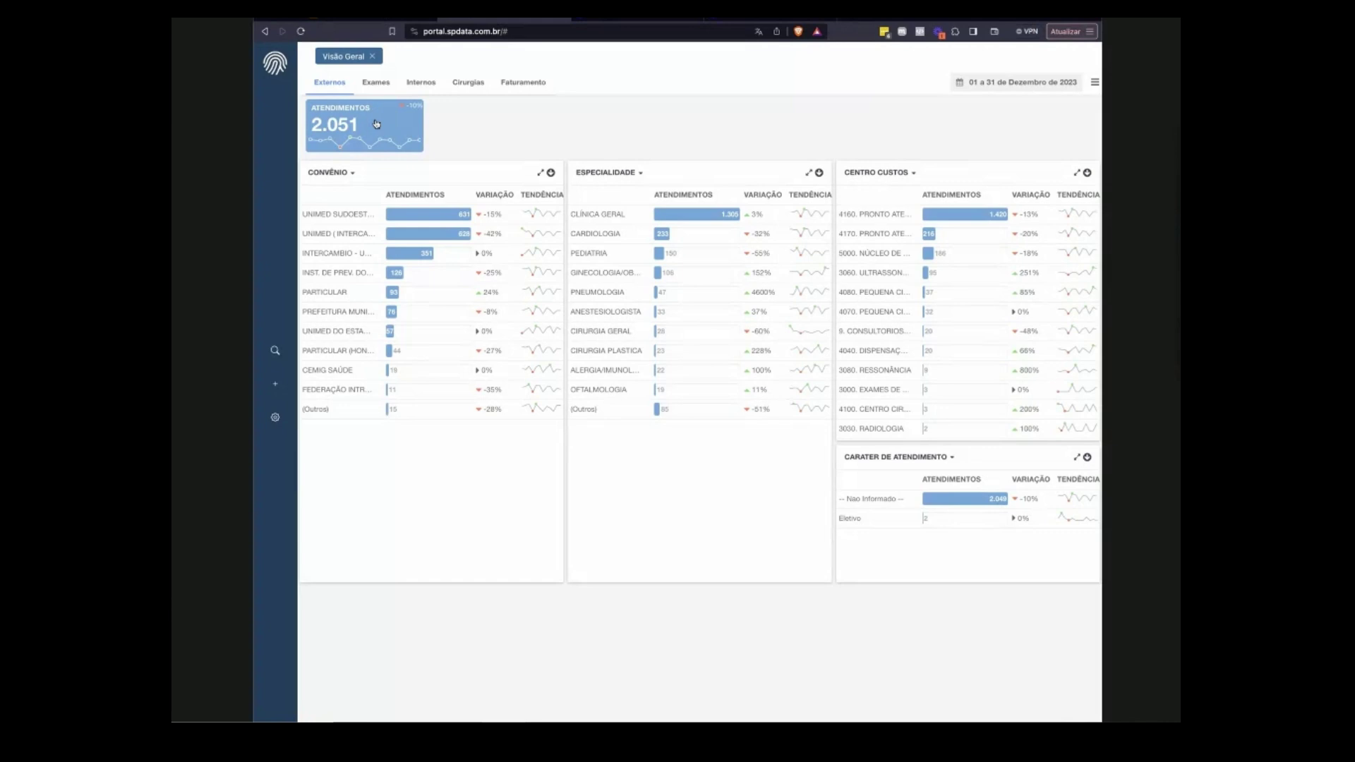
# Examine the Atendimentos card's variation and trend line up close.
pyautogui.scroll(5, 376, 124)
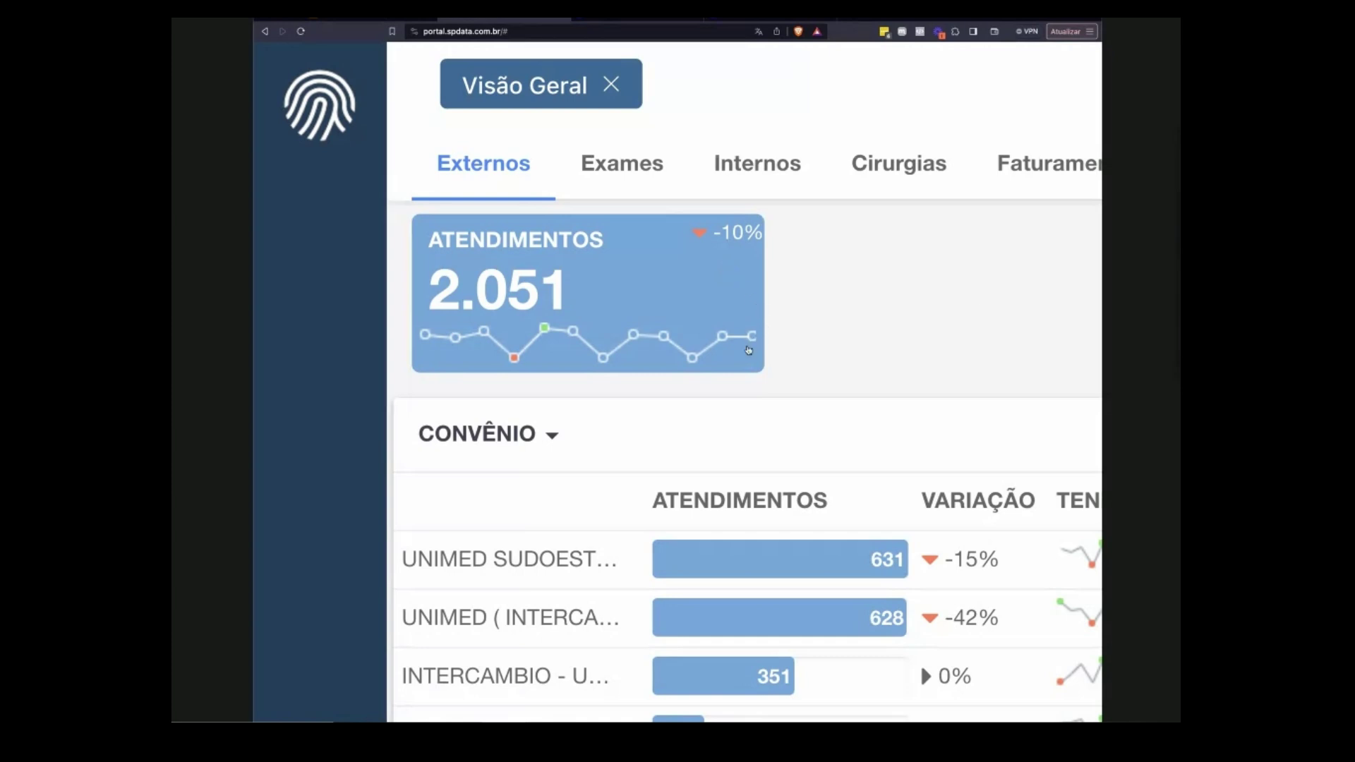
pyautogui.moveTo(728, 353)
pyautogui.moveTo(437, 361)
pyautogui.press('super+0')
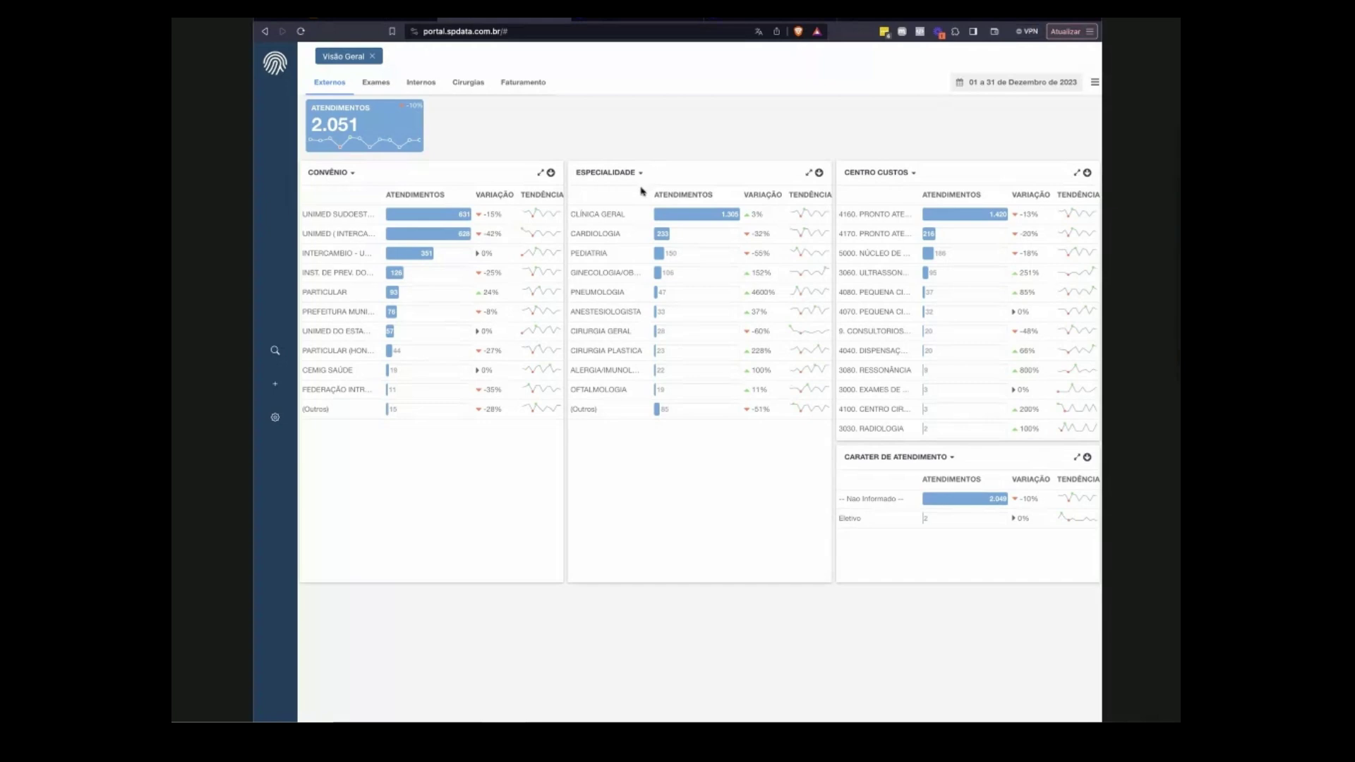
# Filter the dashboard by the Cardiologia specialty and the Unimed Sudoeste health plan, and remove both filters.
pyautogui.click(619, 237)
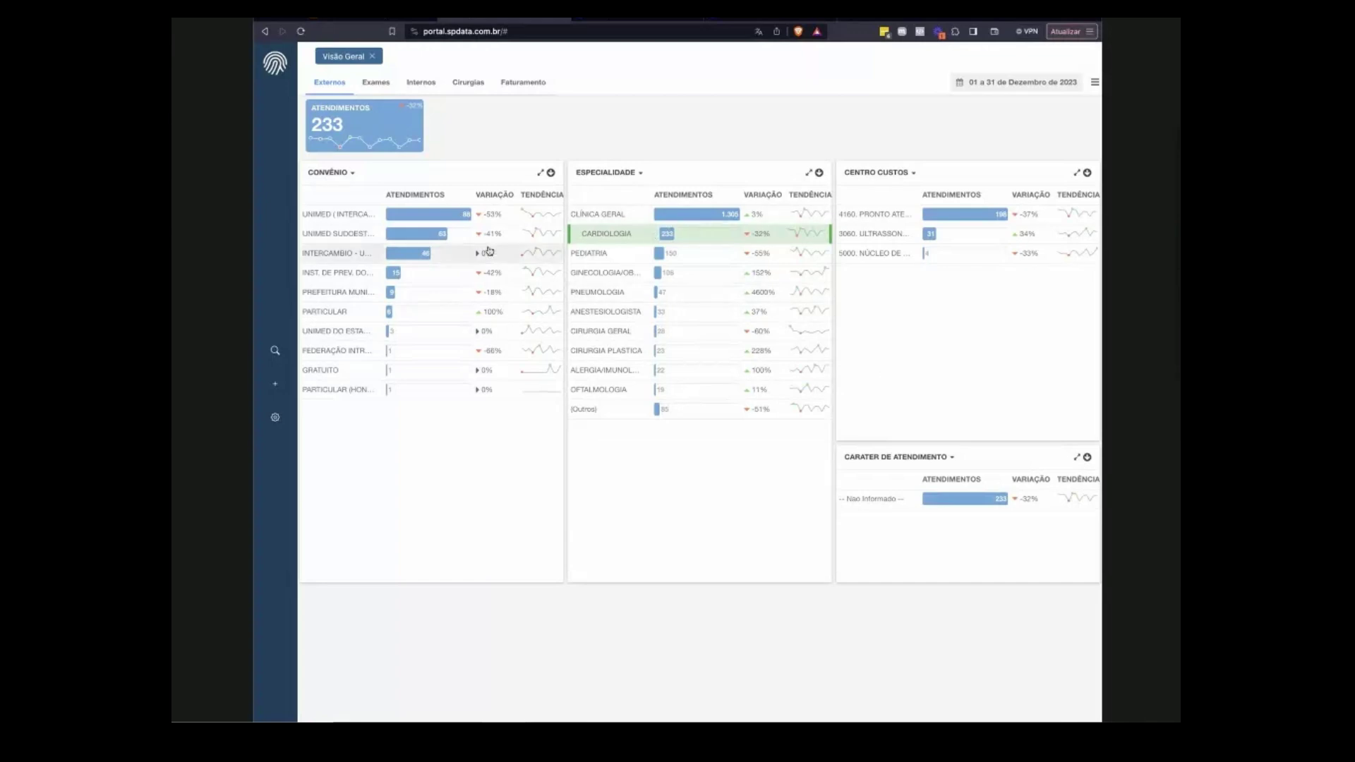
pyautogui.click(368, 235)
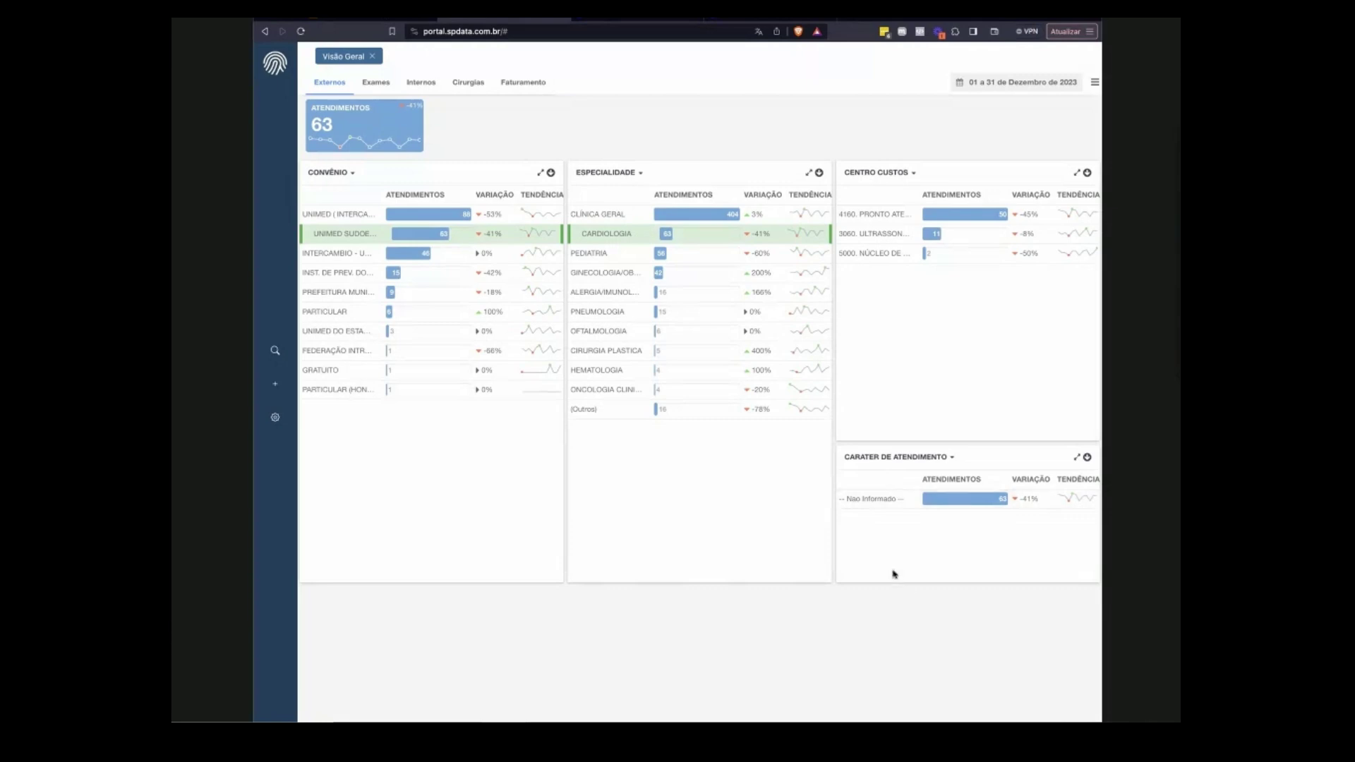
pyautogui.click(372, 236)
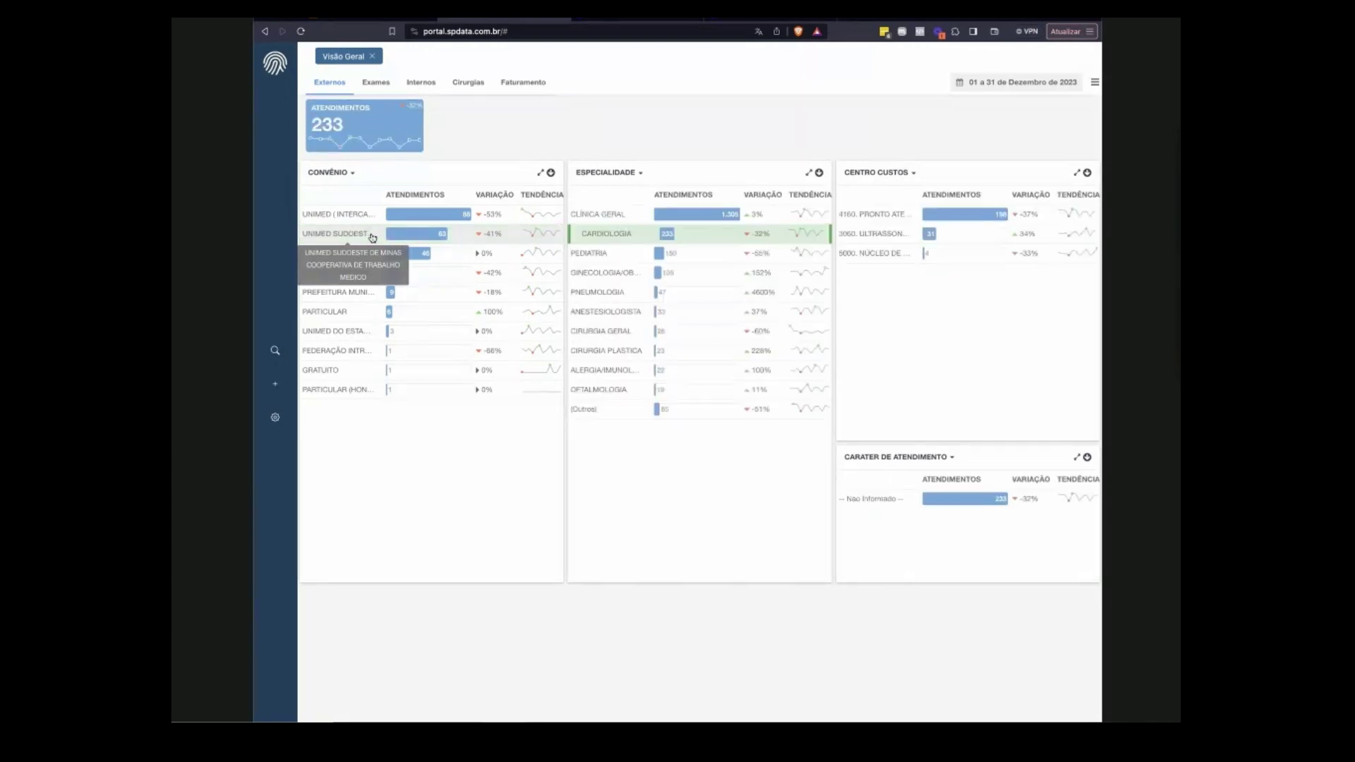
pyautogui.click(601, 236)
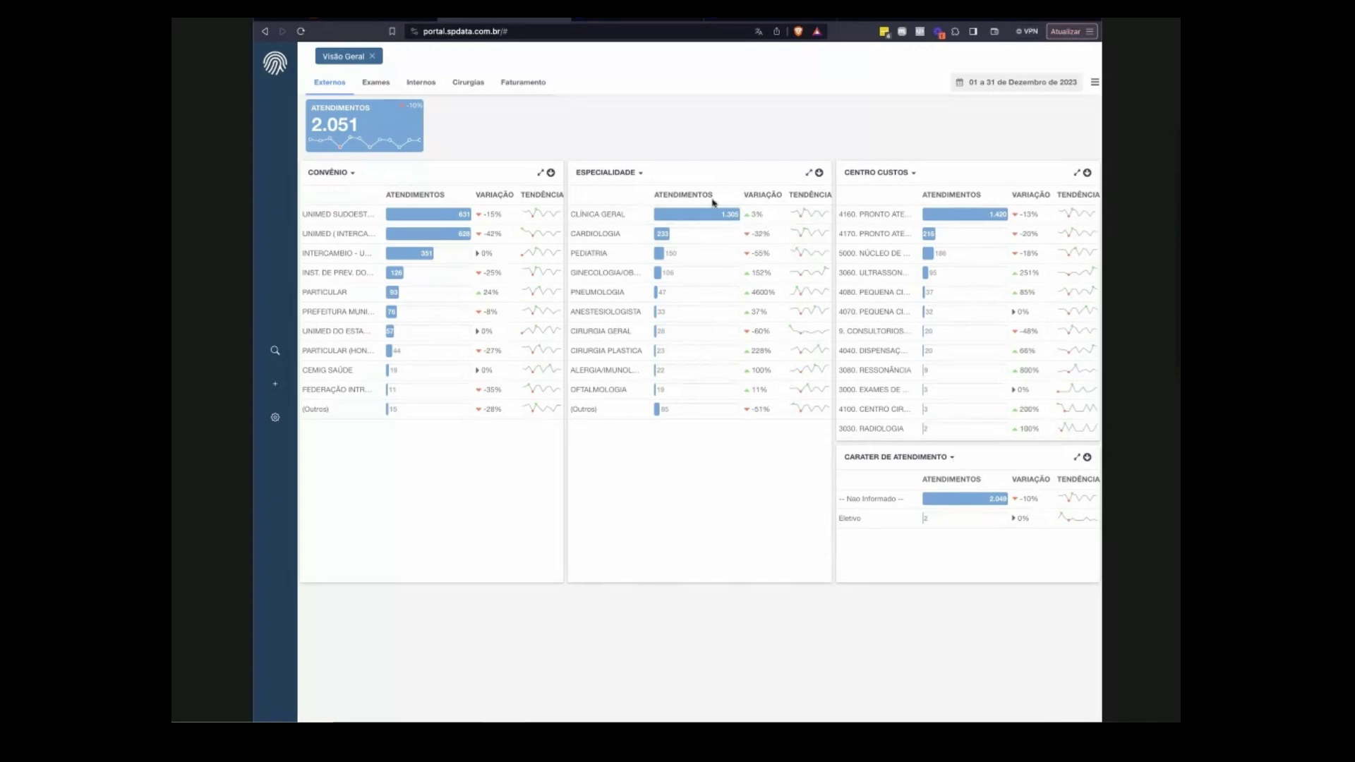
# Change the Especialidade table to show Atendimentos por Período do Dia.
pyautogui.click(642, 174)
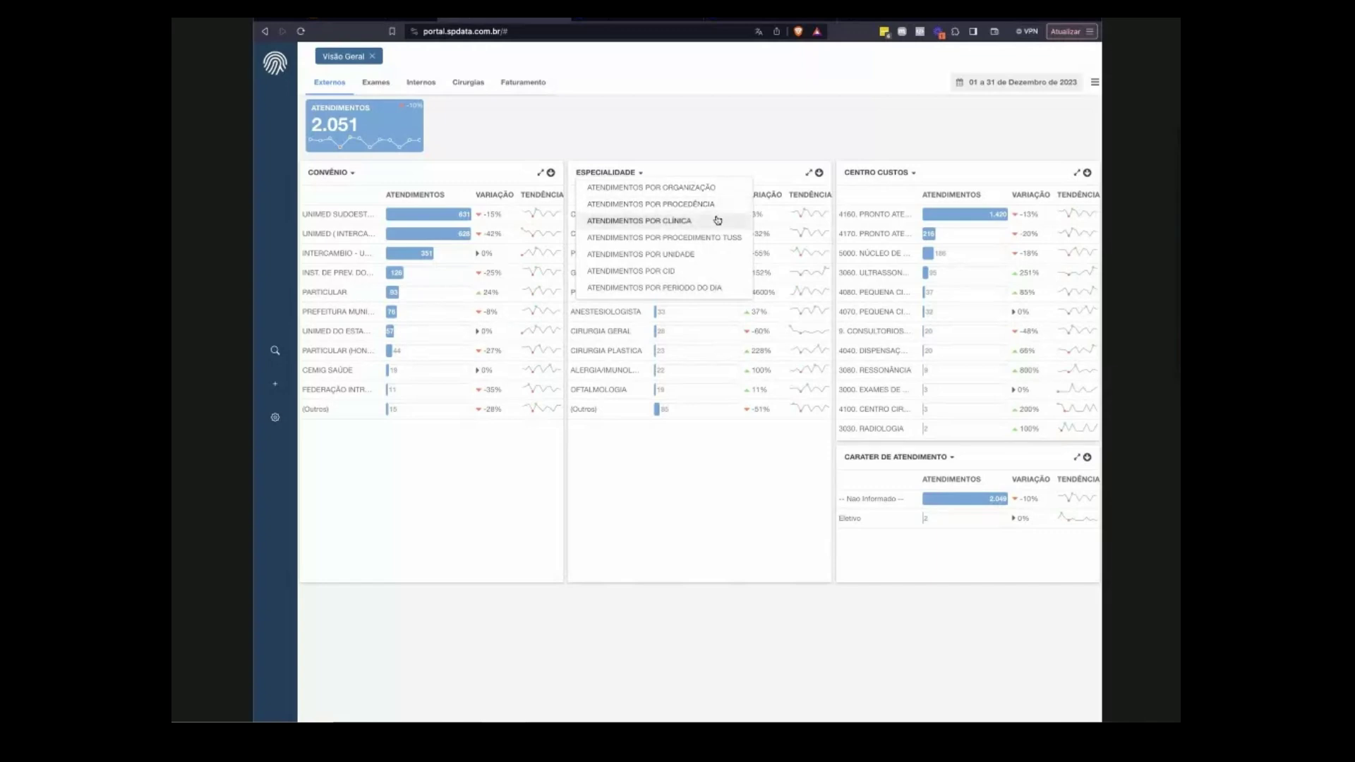
pyautogui.click(693, 289)
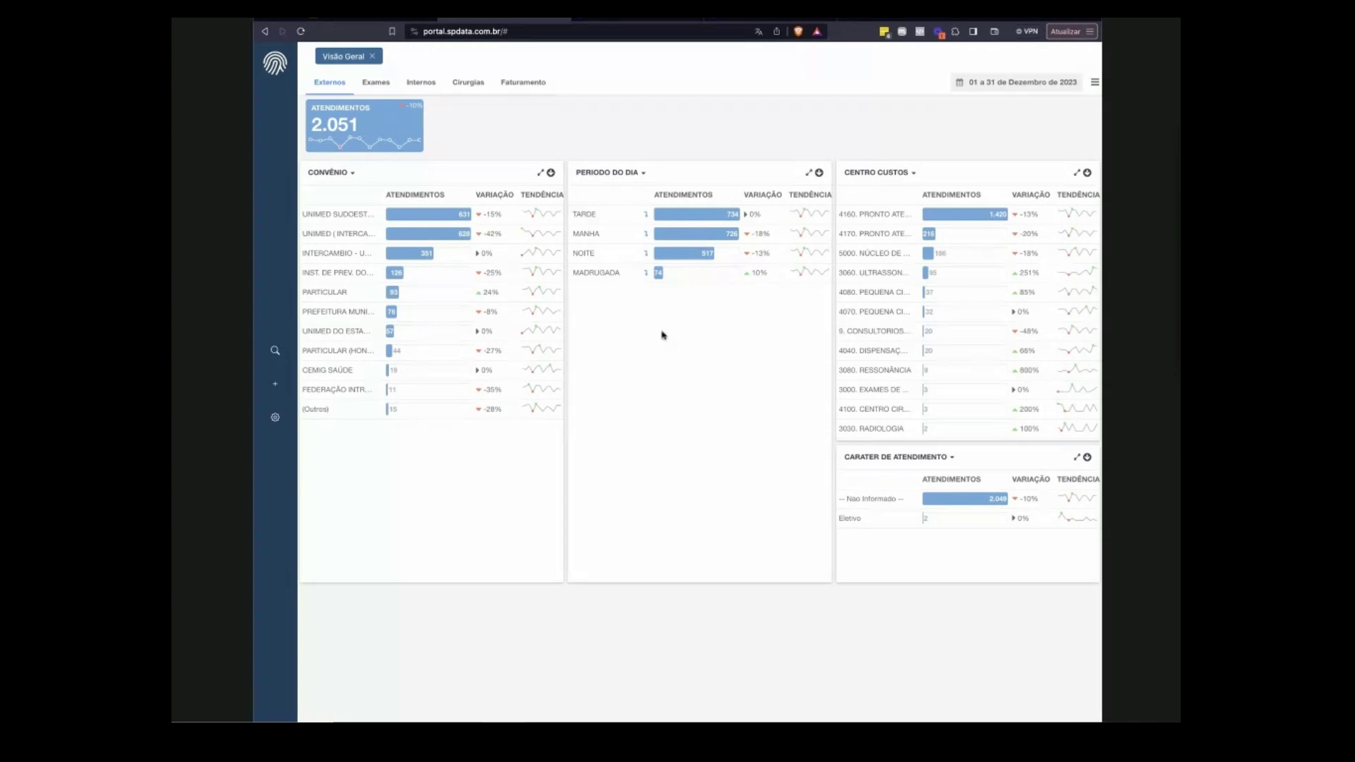
# Drill down the Período do Dia table through Tarde to hour 14, and return to all periods.
pyautogui.click(647, 216)
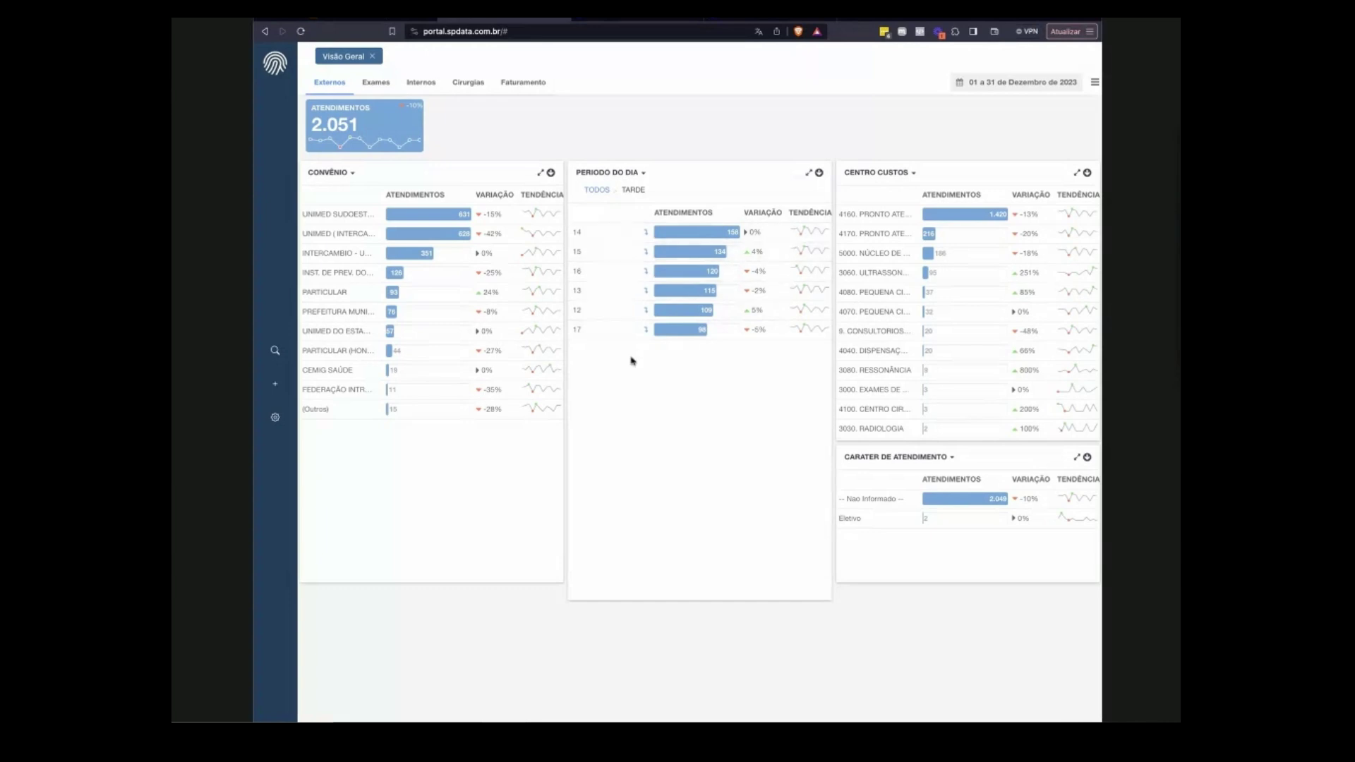
pyautogui.click(738, 237)
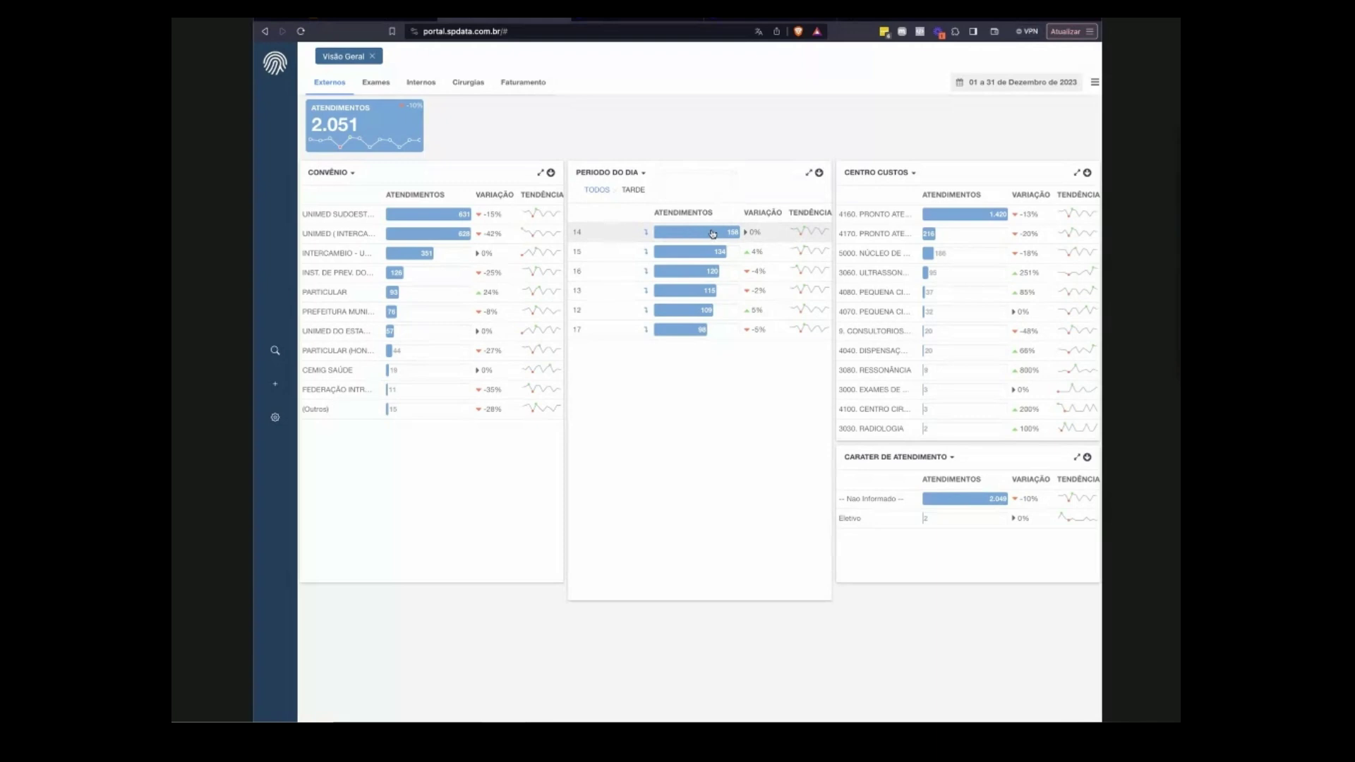
pyautogui.moveTo(727, 235)
pyautogui.click(647, 233)
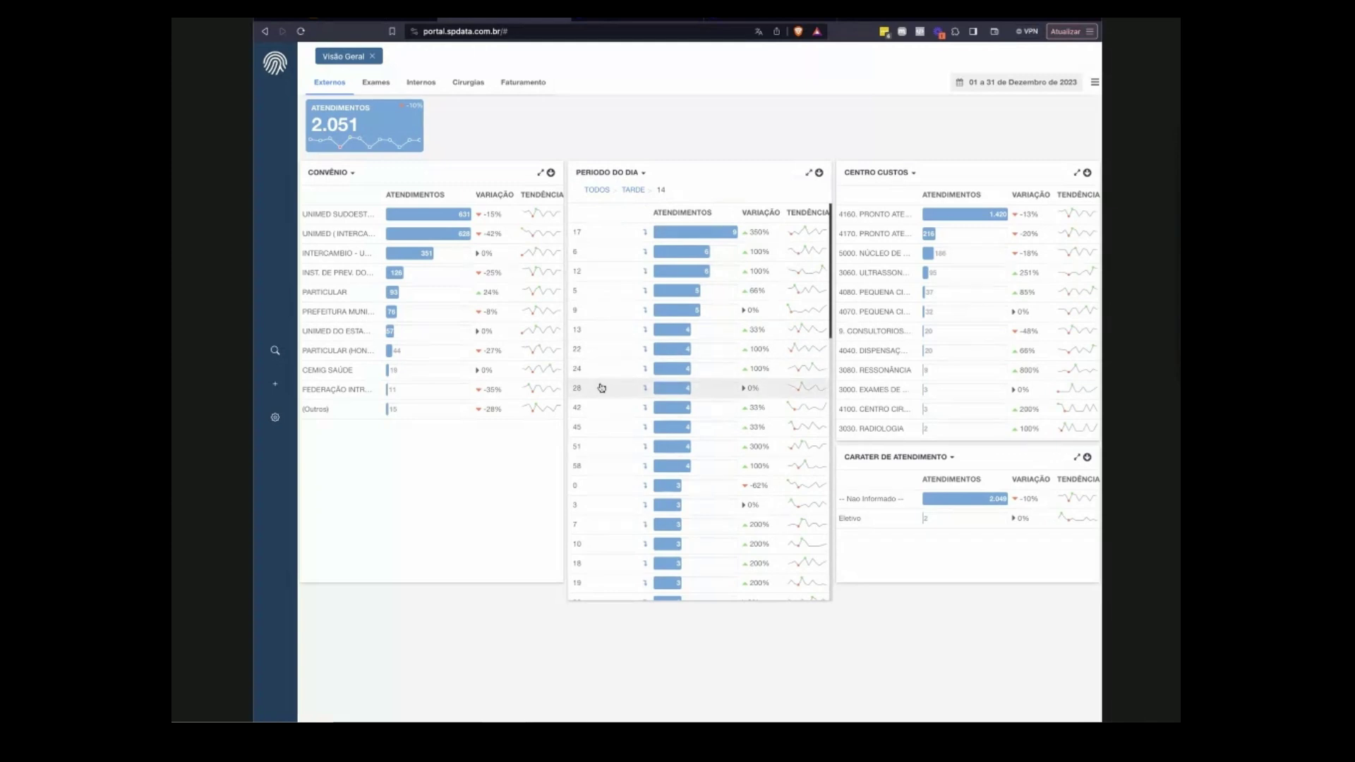
pyautogui.click(689, 240)
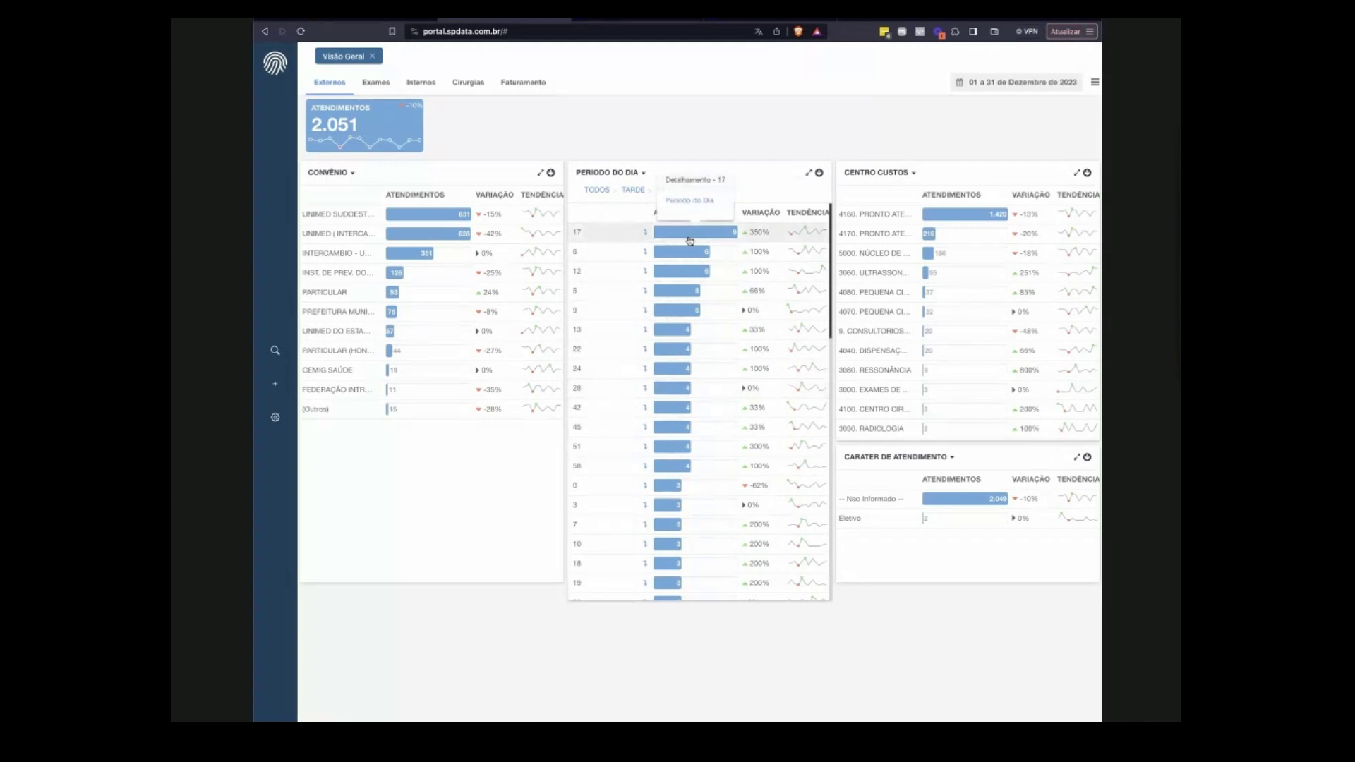
pyautogui.click(695, 331)
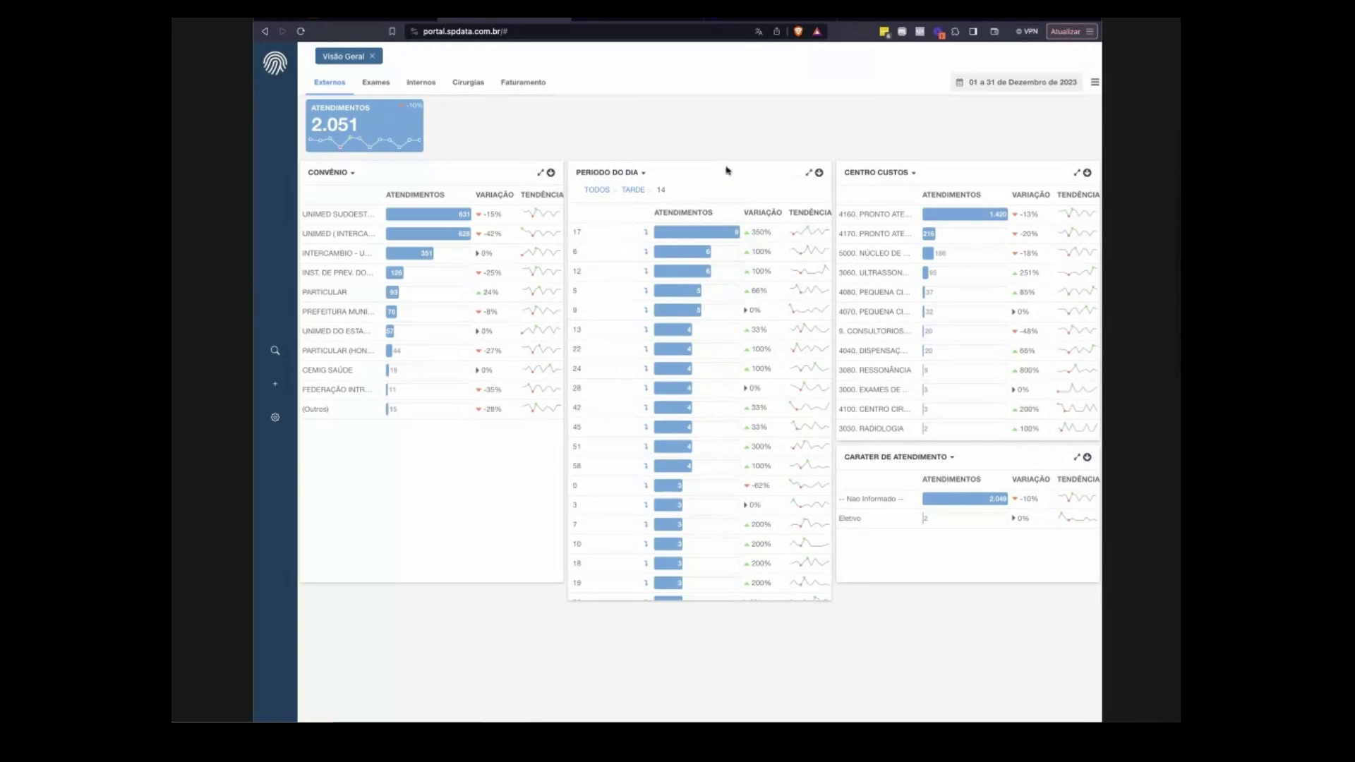
pyautogui.click(633, 191)
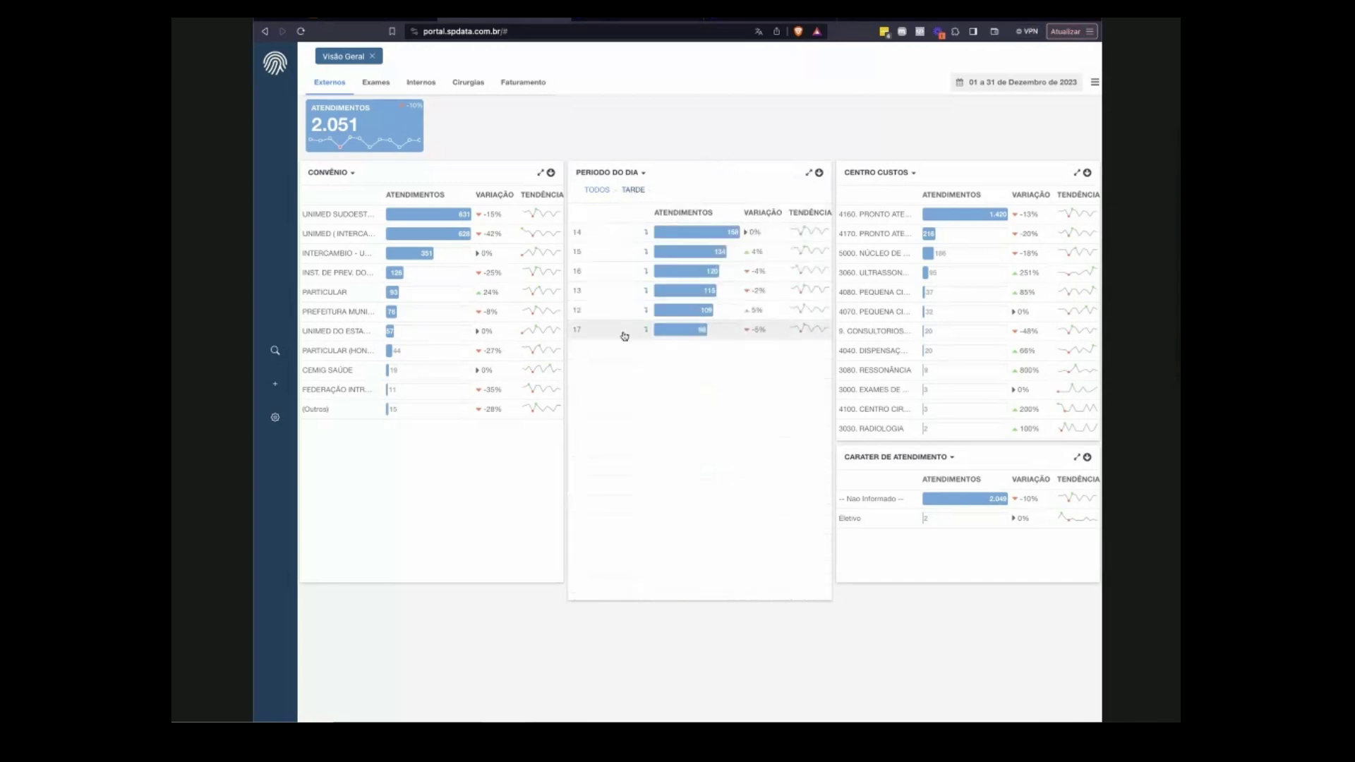
pyautogui.click(596, 190)
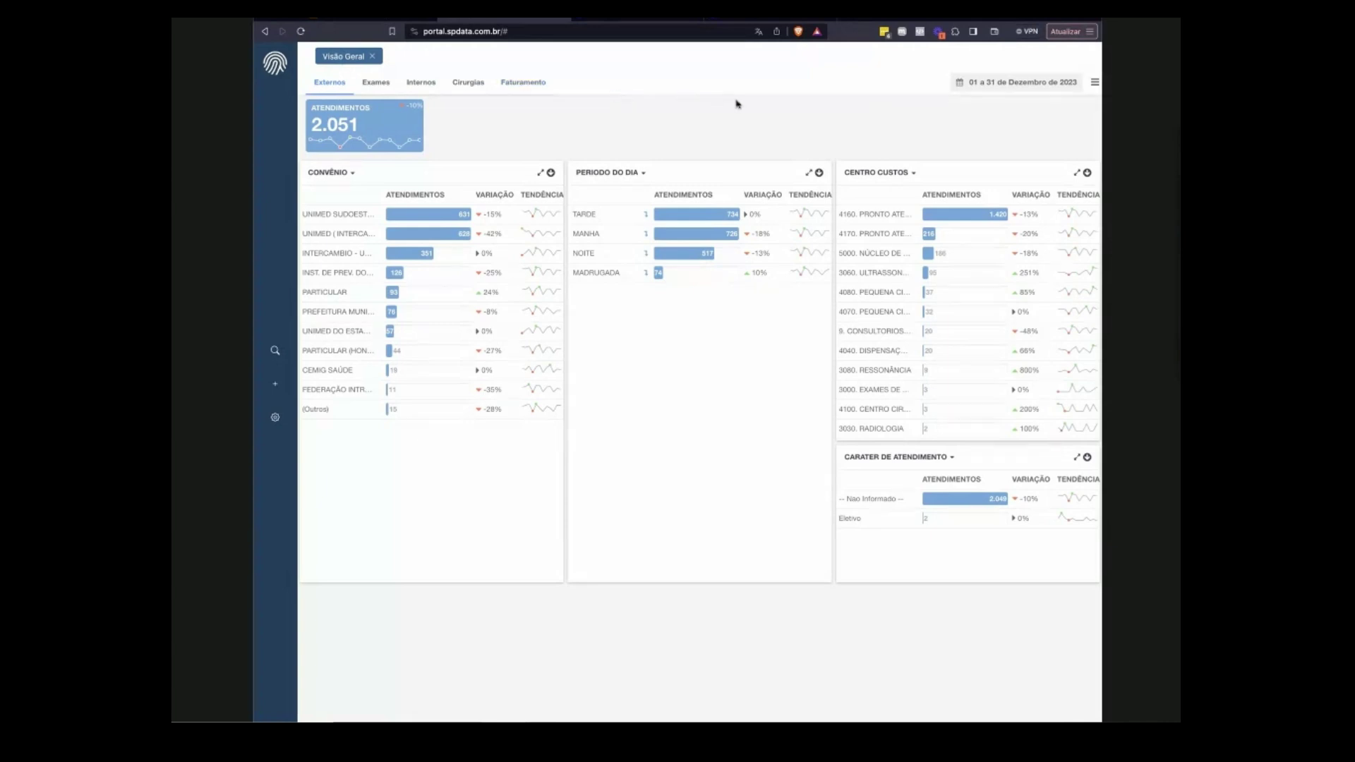
# Apply the Os 3 Últimos Meses period to the report, and switch it back to Dezembro.
pyautogui.click(1015, 83)
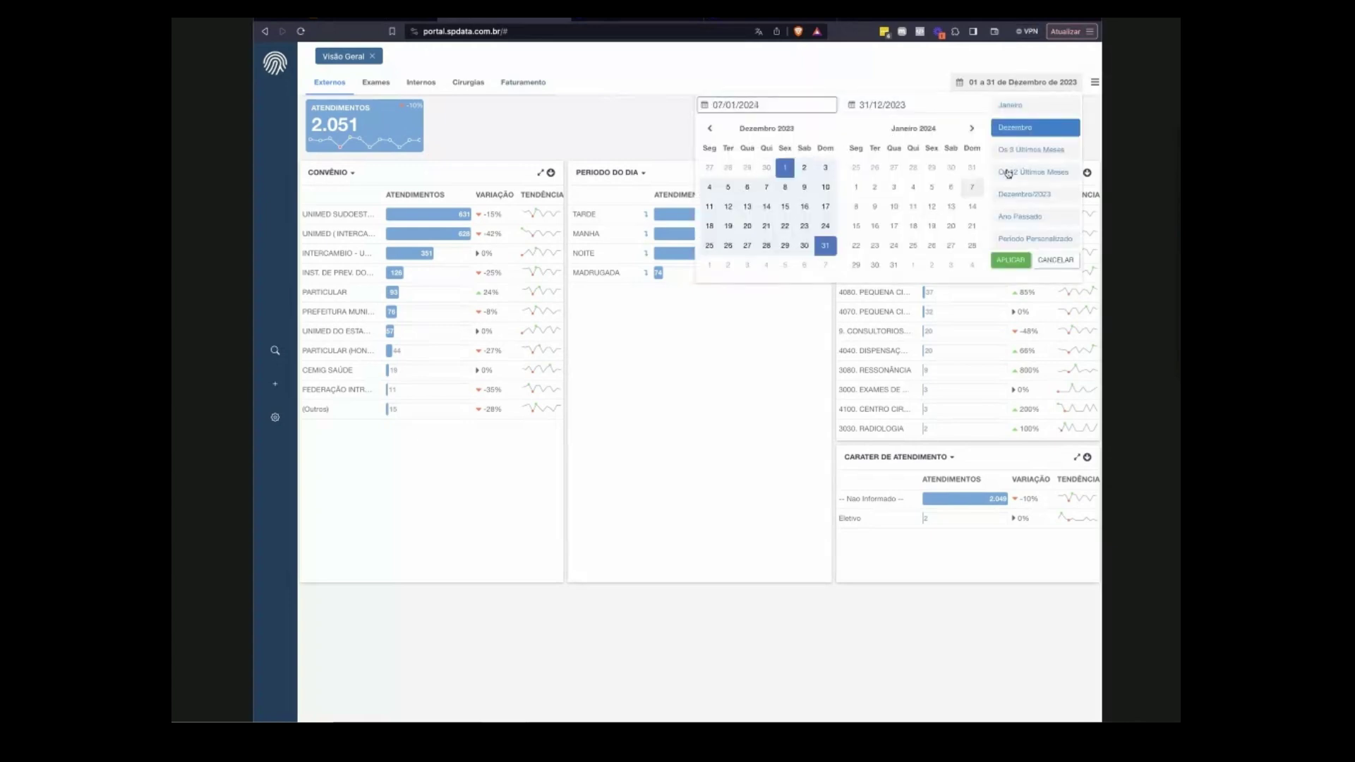
pyautogui.click(1053, 151)
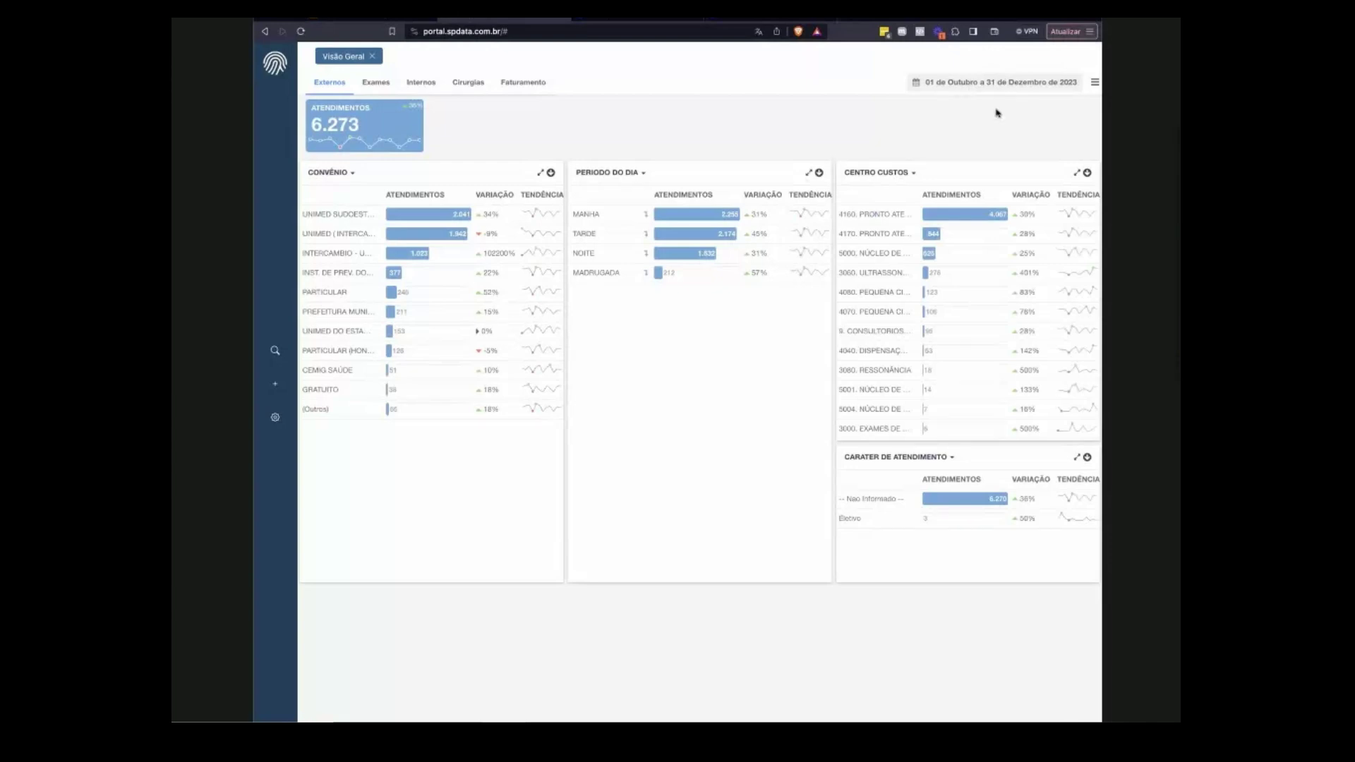
pyautogui.click(1030, 84)
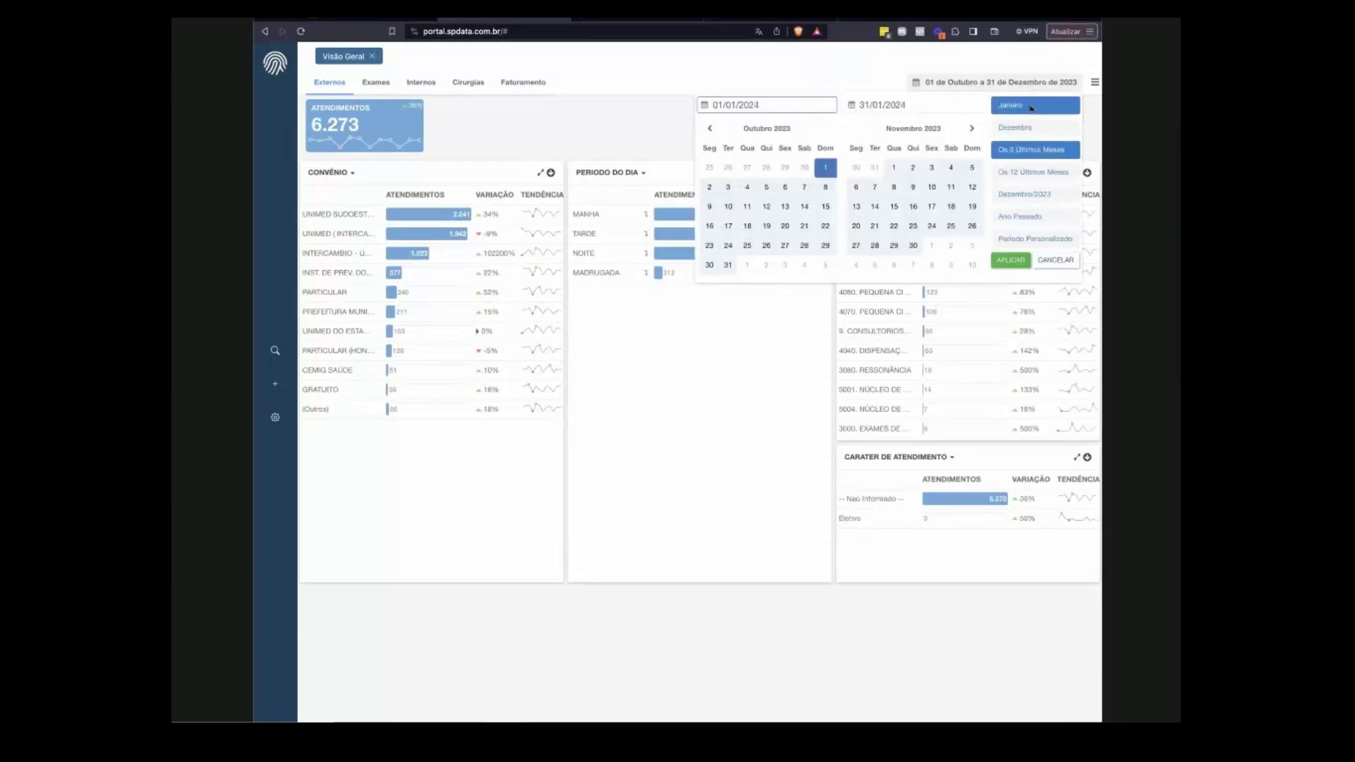
pyautogui.click(1035, 130)
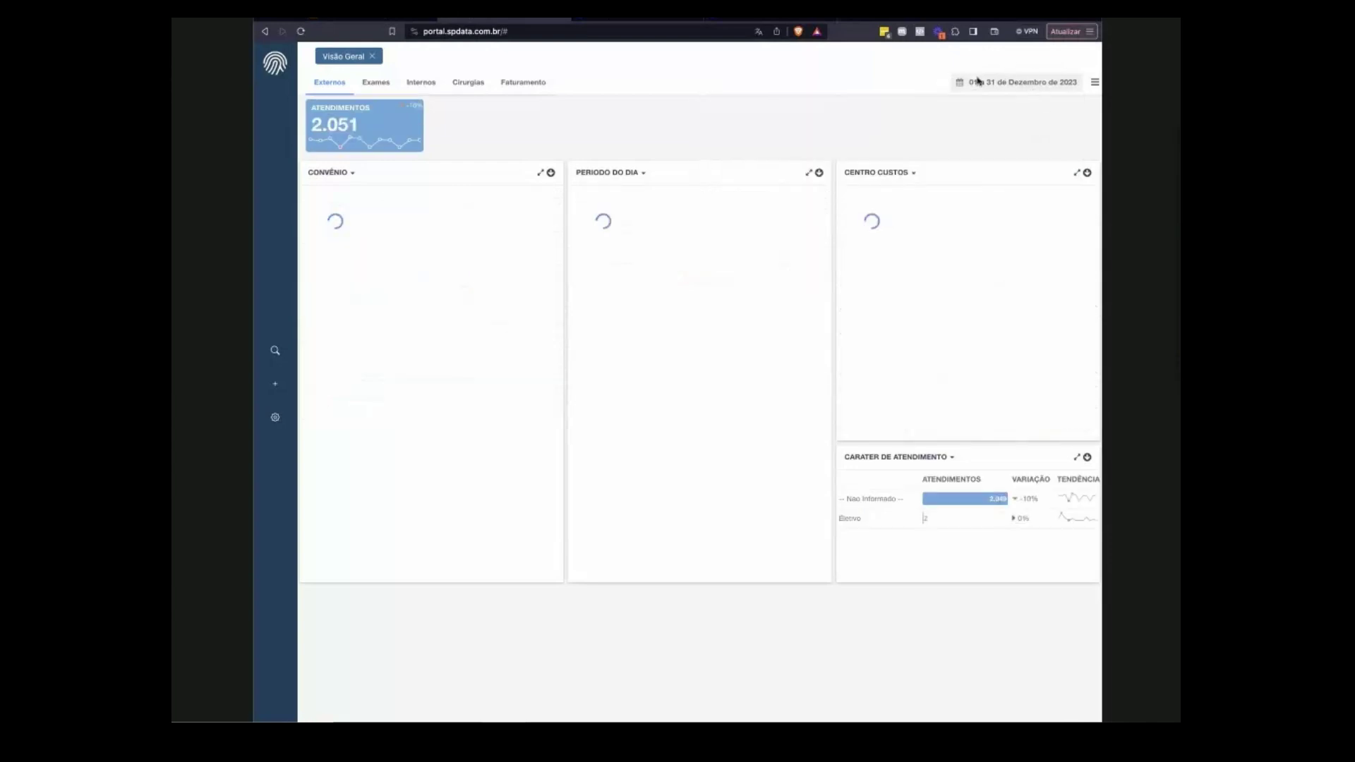
# Apply the Janeiro period to the report, narrow it to 01/01/2024–07/01/2024, and examine the Atendimentos card.
pyautogui.click(1013, 83)
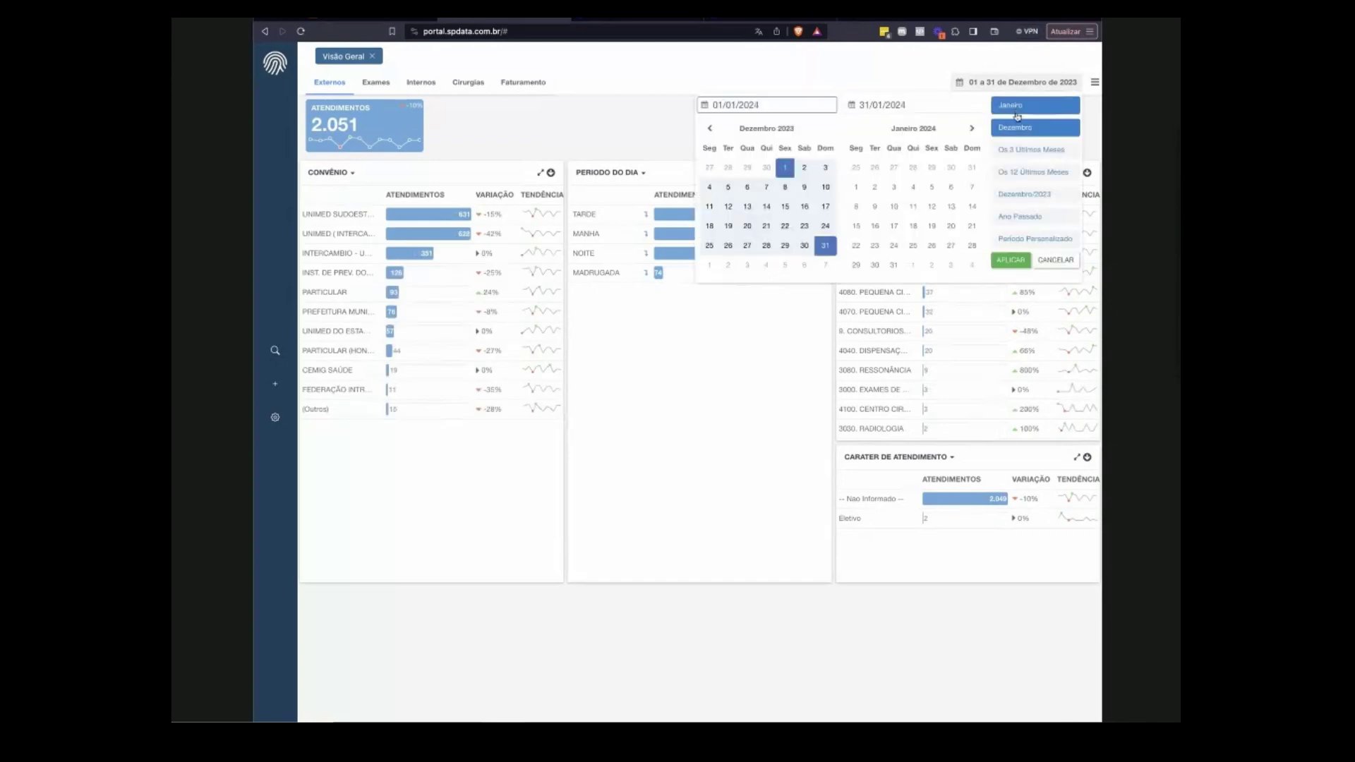
pyautogui.click(1021, 110)
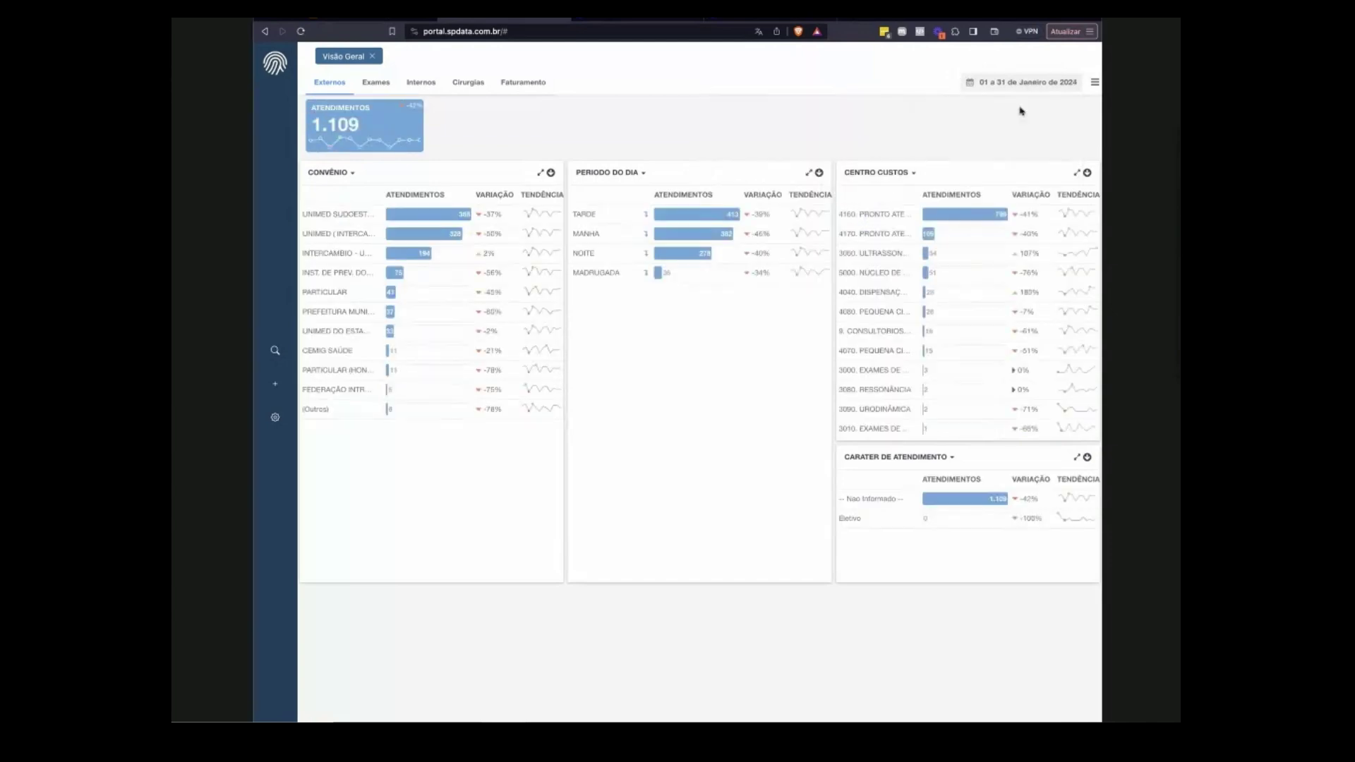
pyautogui.click(1004, 83)
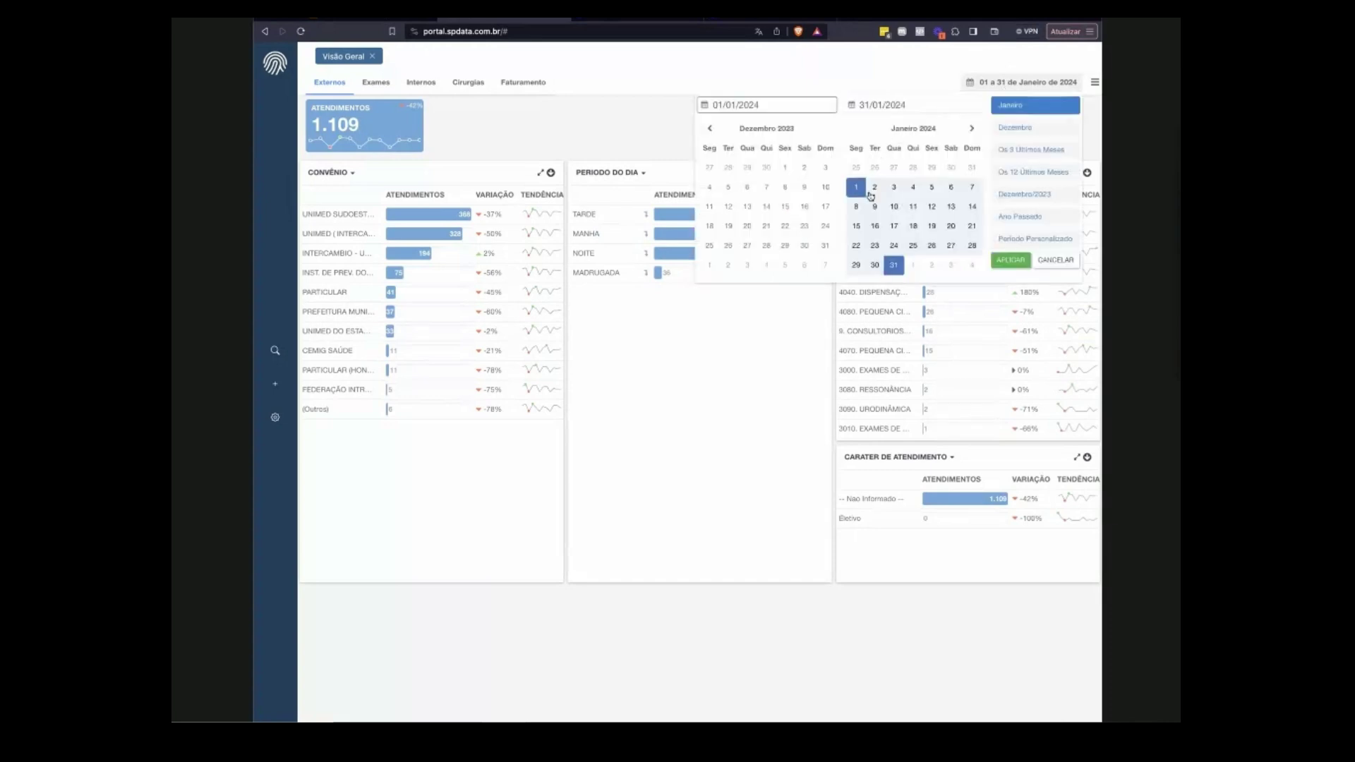
pyautogui.click(856, 188)
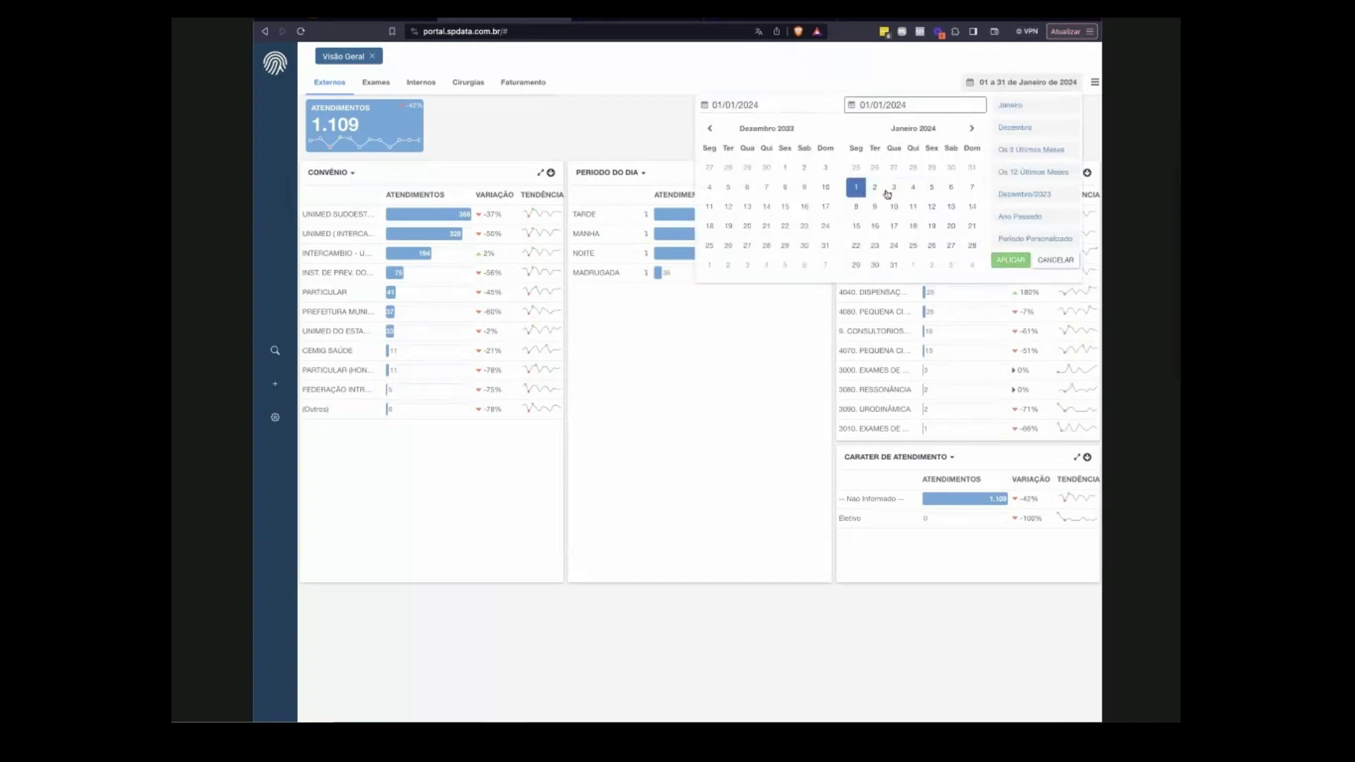
pyautogui.click(971, 187)
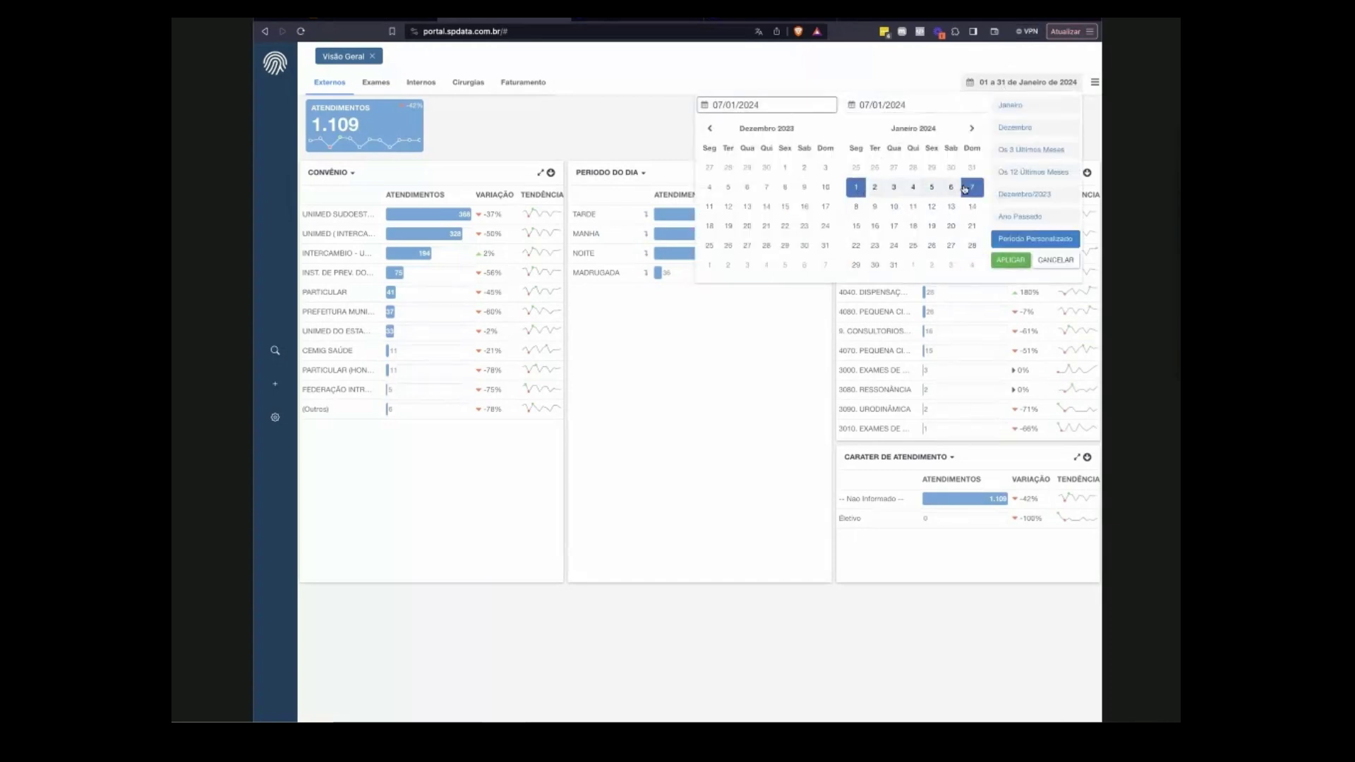
pyautogui.click(1006, 260)
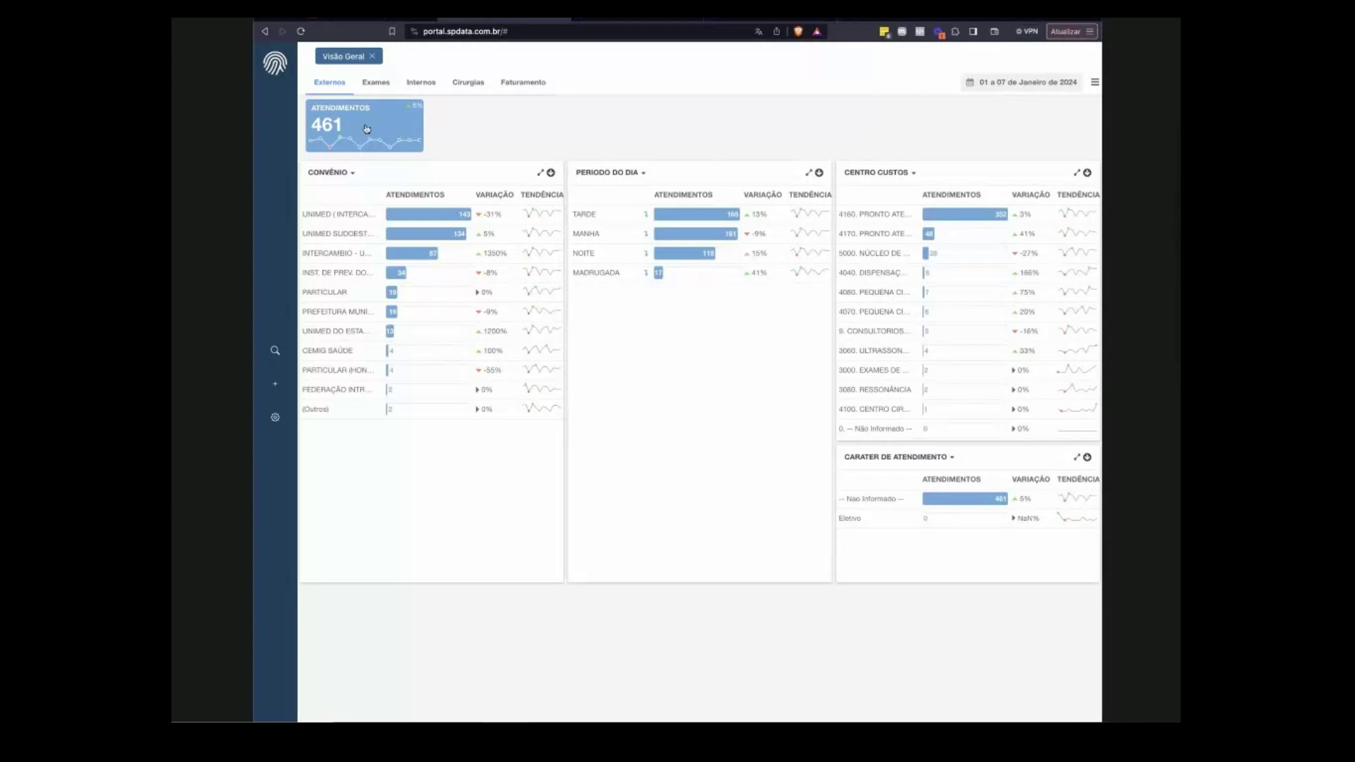
pyautogui.scroll(5, 366, 129)
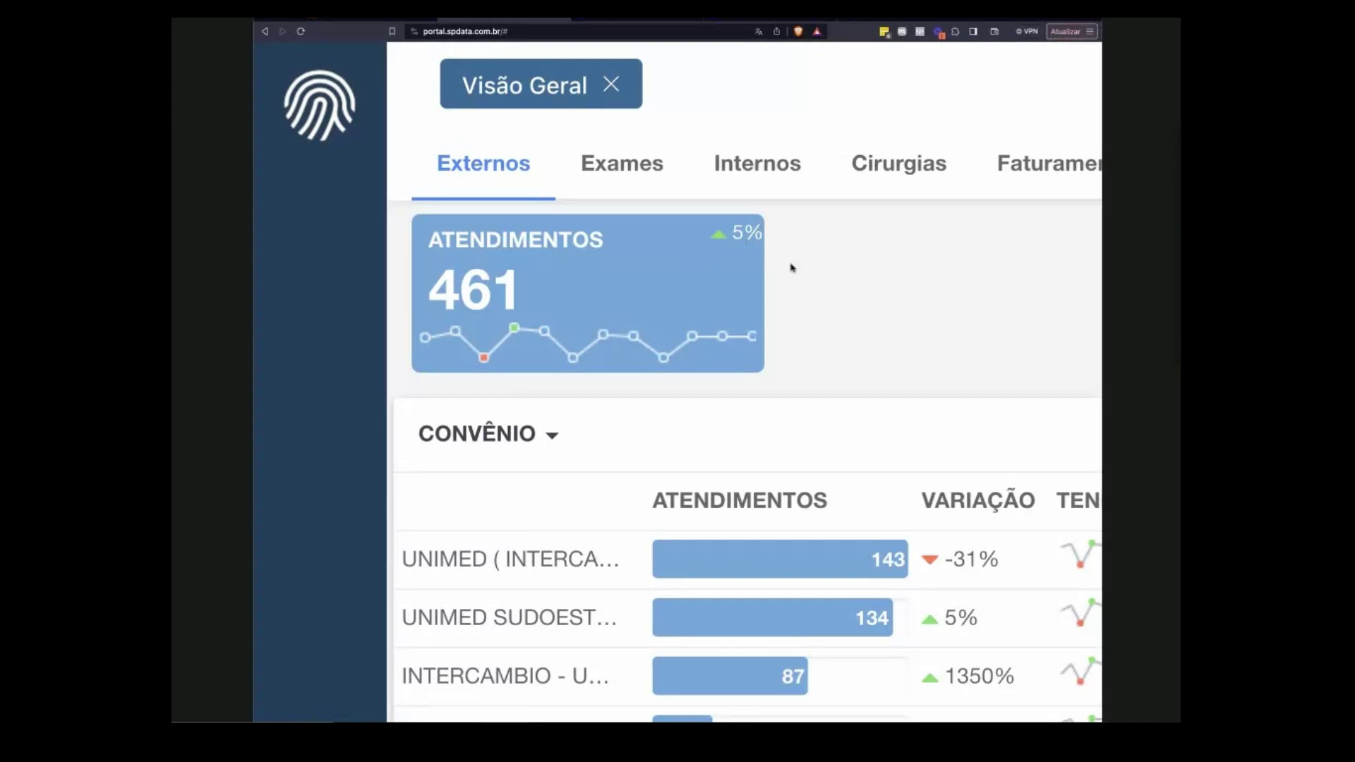
pyautogui.scroll(-5, 790, 266)
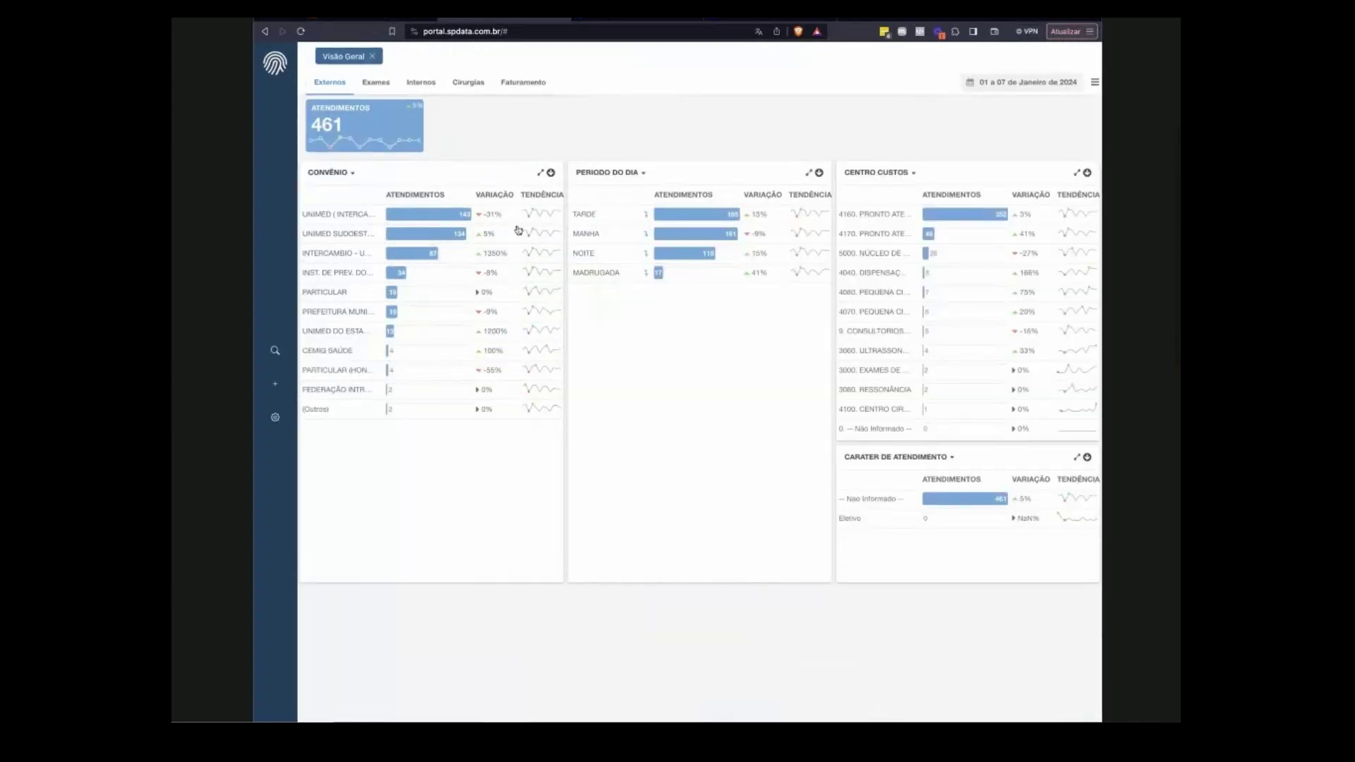
# Check the other groupings offered for the Convênio table, and drill down Tarde by hour before returning to all periods.
pyautogui.click(351, 173)
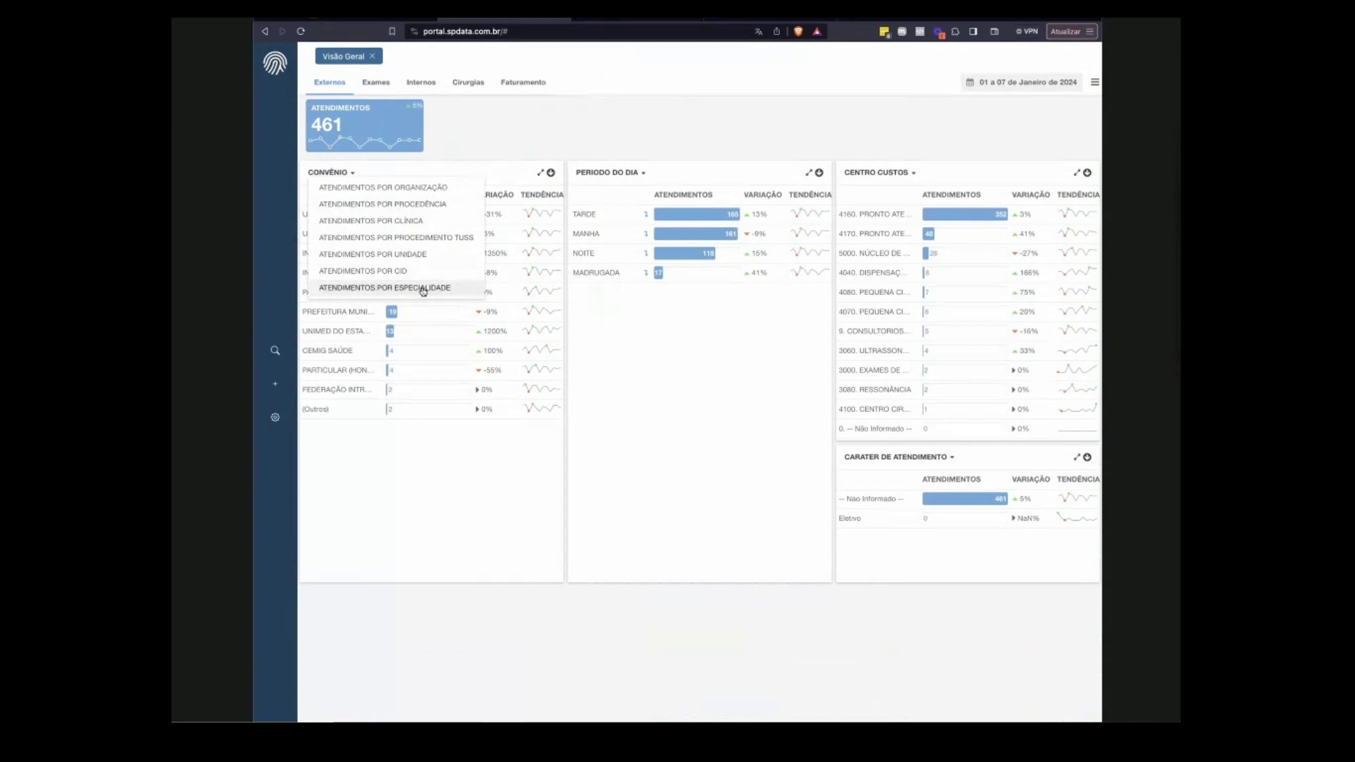
pyautogui.click(590, 135)
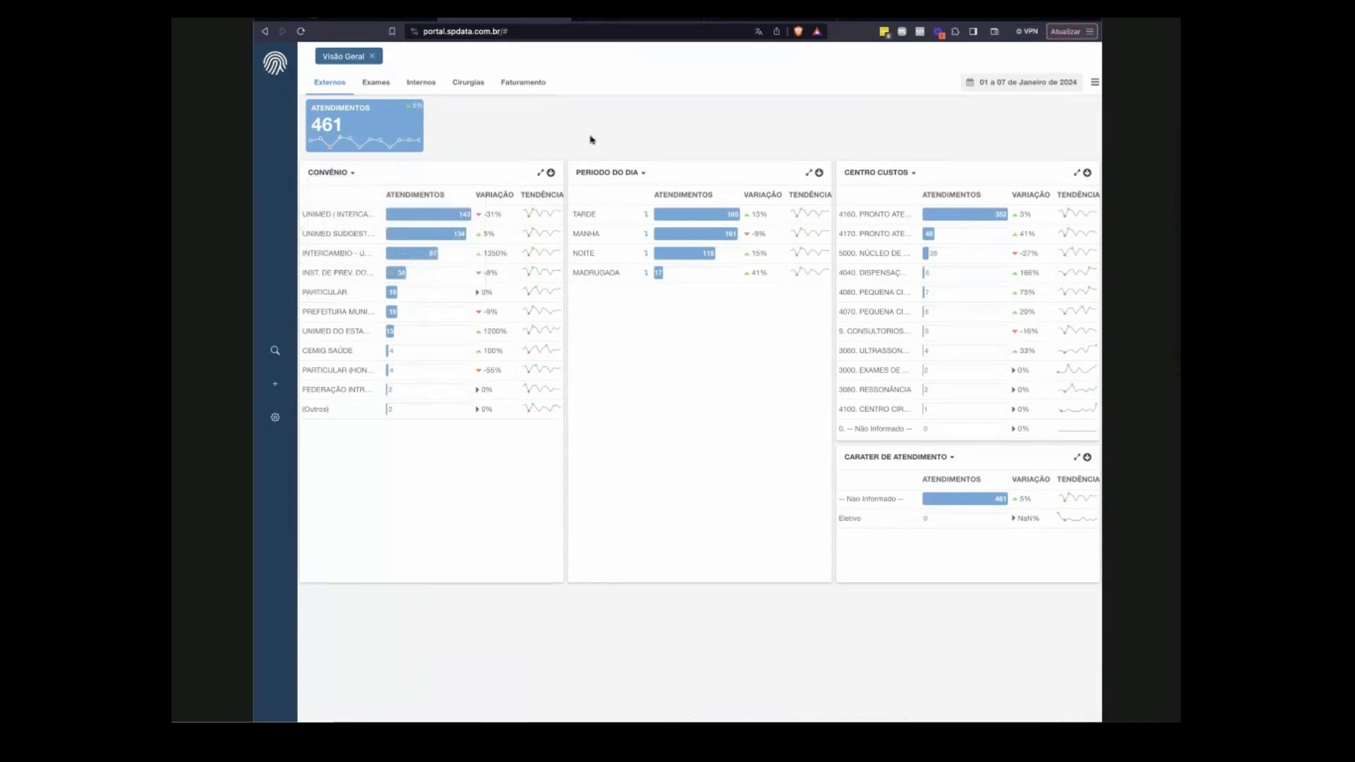
pyautogui.click(646, 215)
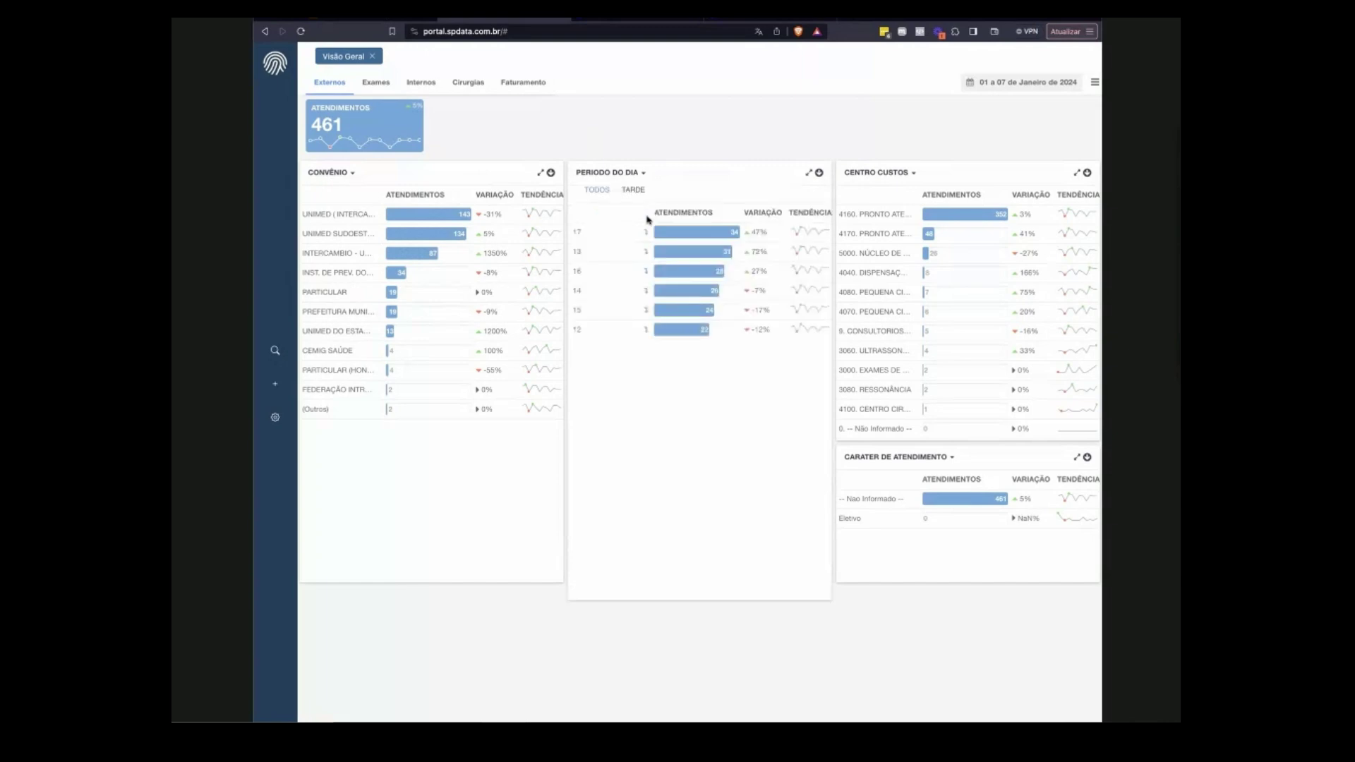
pyautogui.click(596, 190)
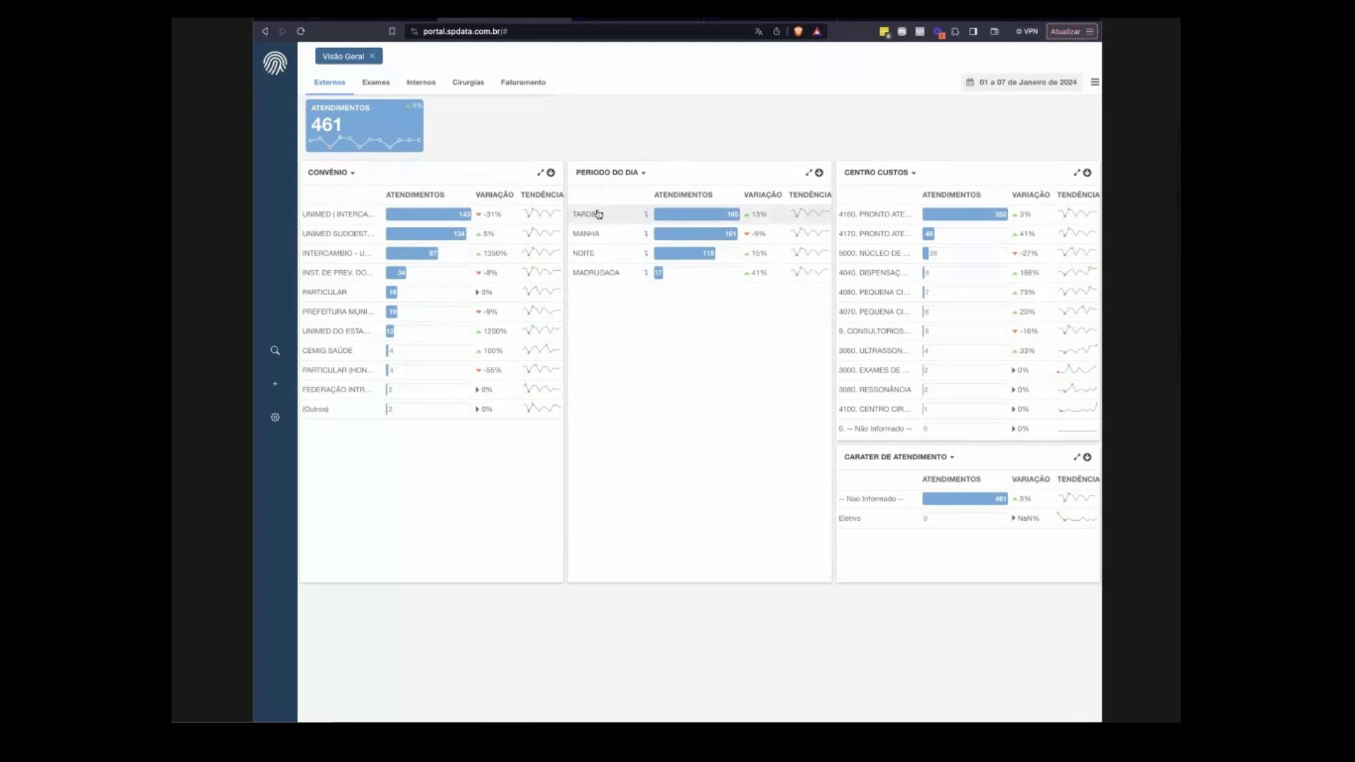
# Filter the report by Tarde and the Unimed Sudoeste health plan, and change the Período do Dia table to Atendimentos por Especialidade.
pyautogui.click(598, 213)
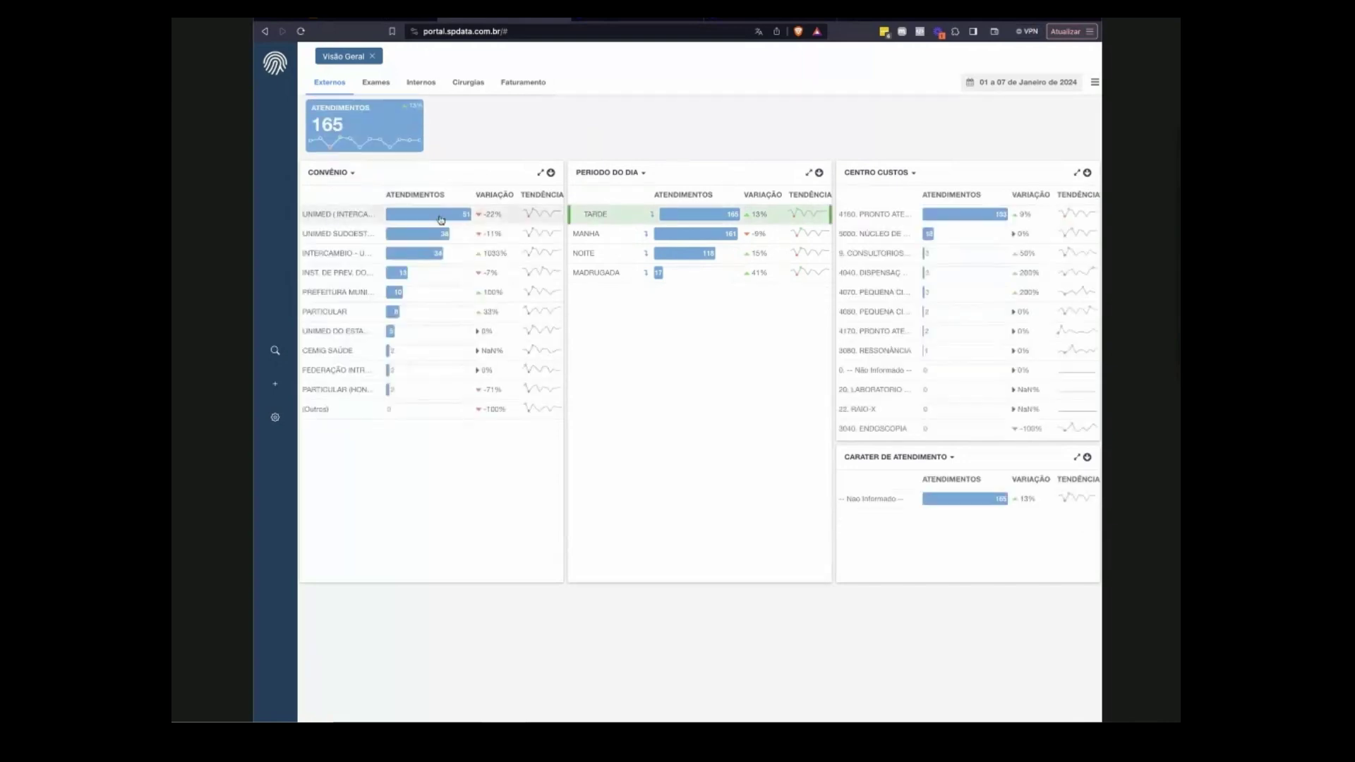
pyautogui.click(345, 234)
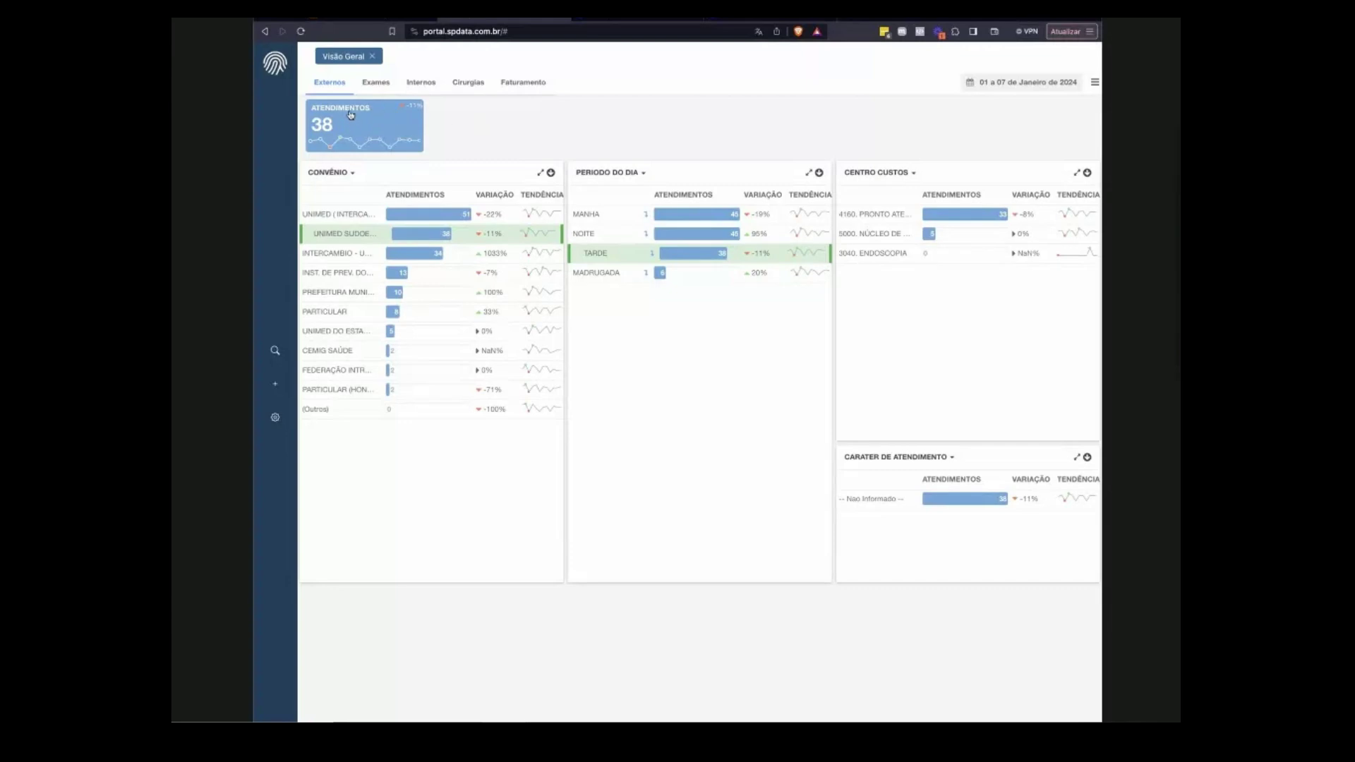
pyautogui.click(644, 177)
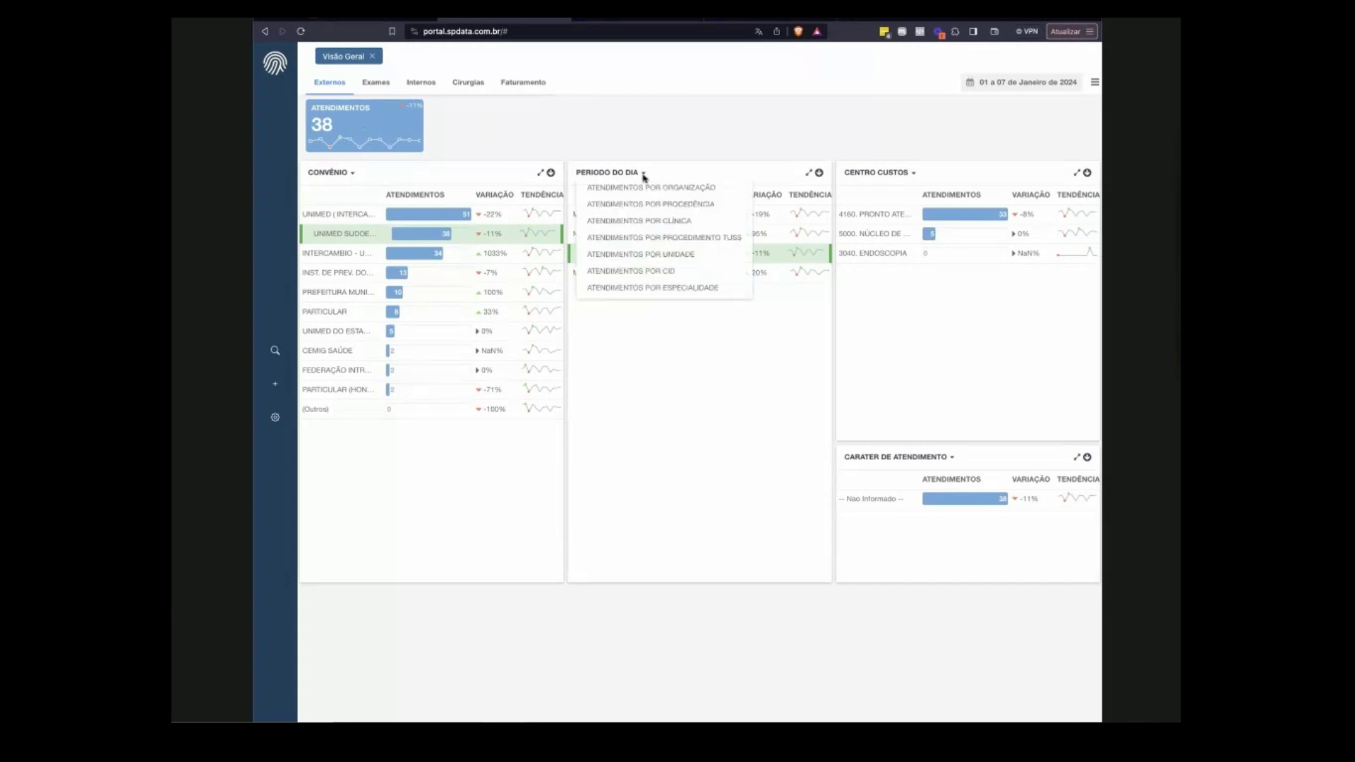
pyautogui.click(668, 288)
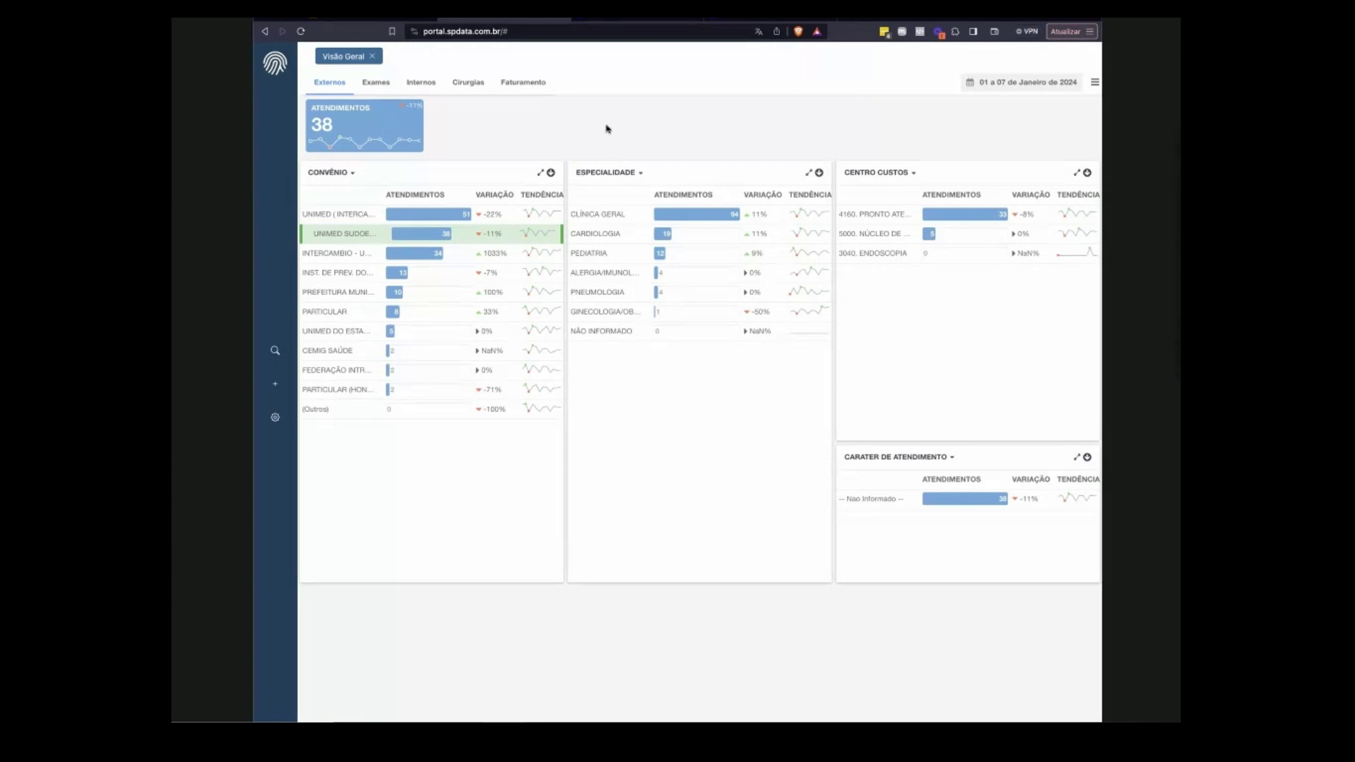
# Close the Visão Geral report and bring up the list of available reports.
pyautogui.click(374, 58)
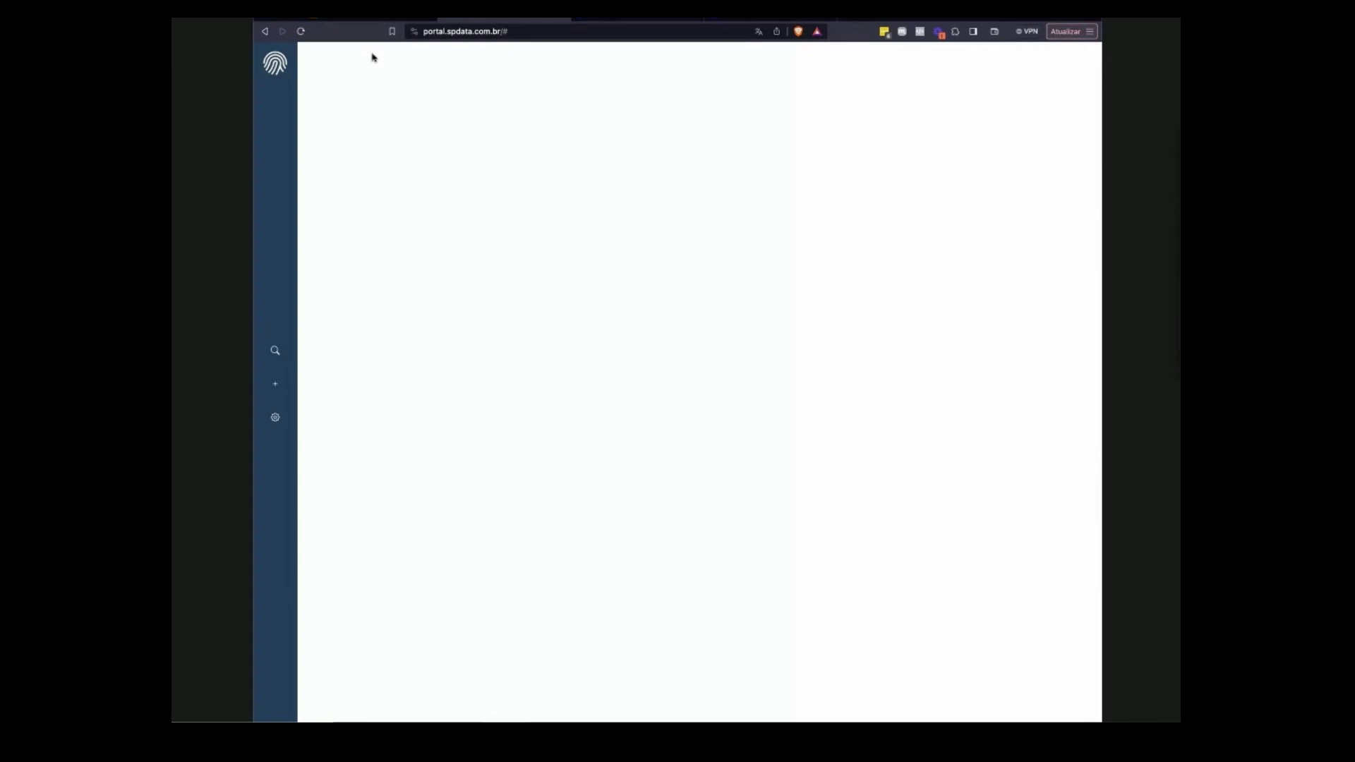
pyautogui.click(278, 352)
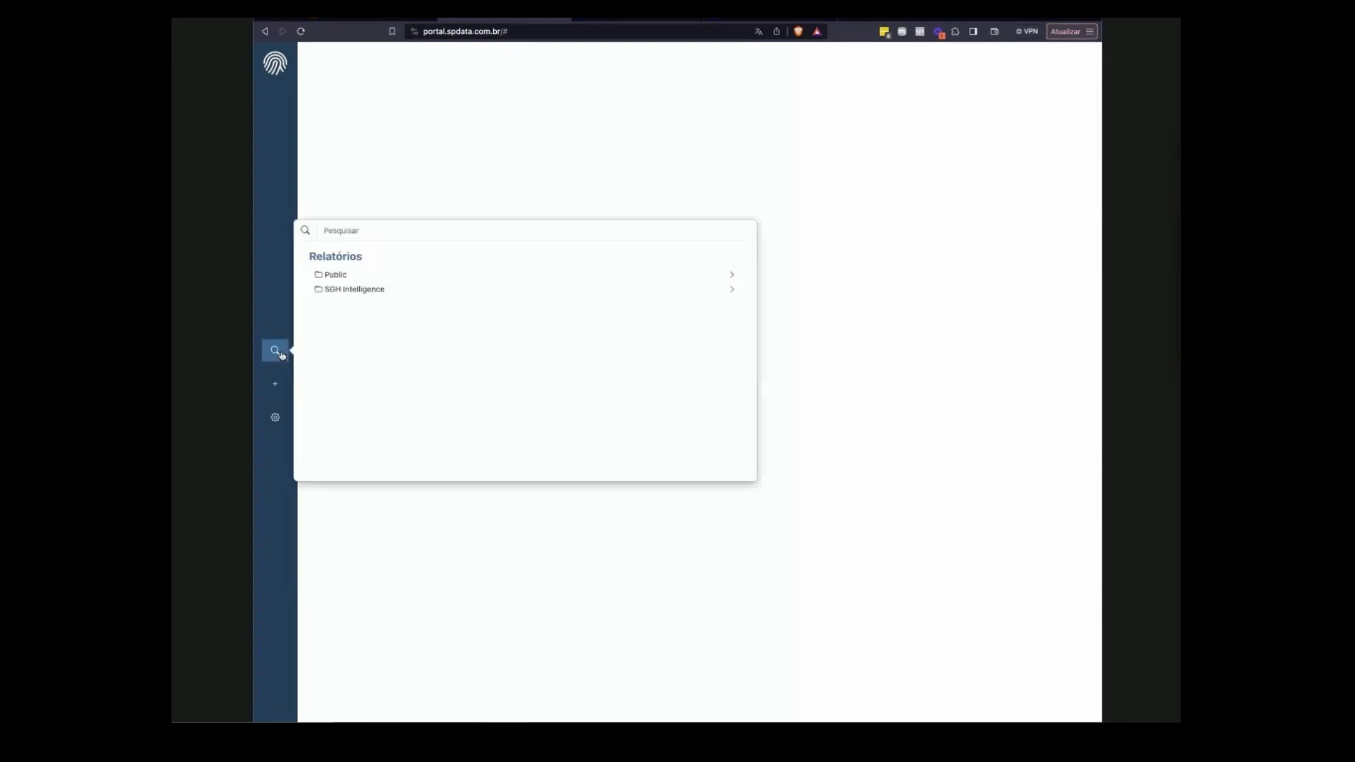
pyautogui.click(360, 229)
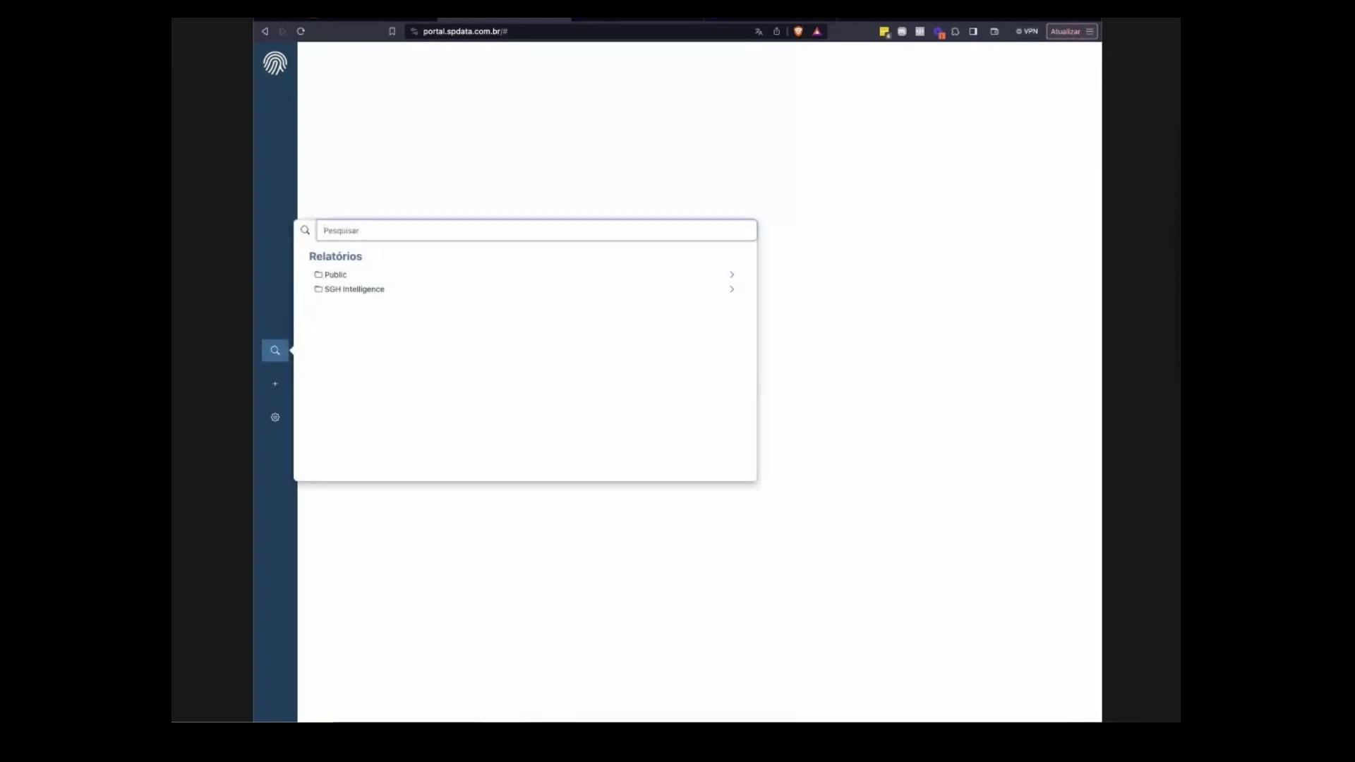
pyautogui.write('cen')
pyautogui.press('BackSpace')
pyautogui.press('BackSpace')
pyautogui.press('BackSpace')
# Open the Censo Hospitalar report from within the SGH Intelligence folder.
pyautogui.click(377, 293)
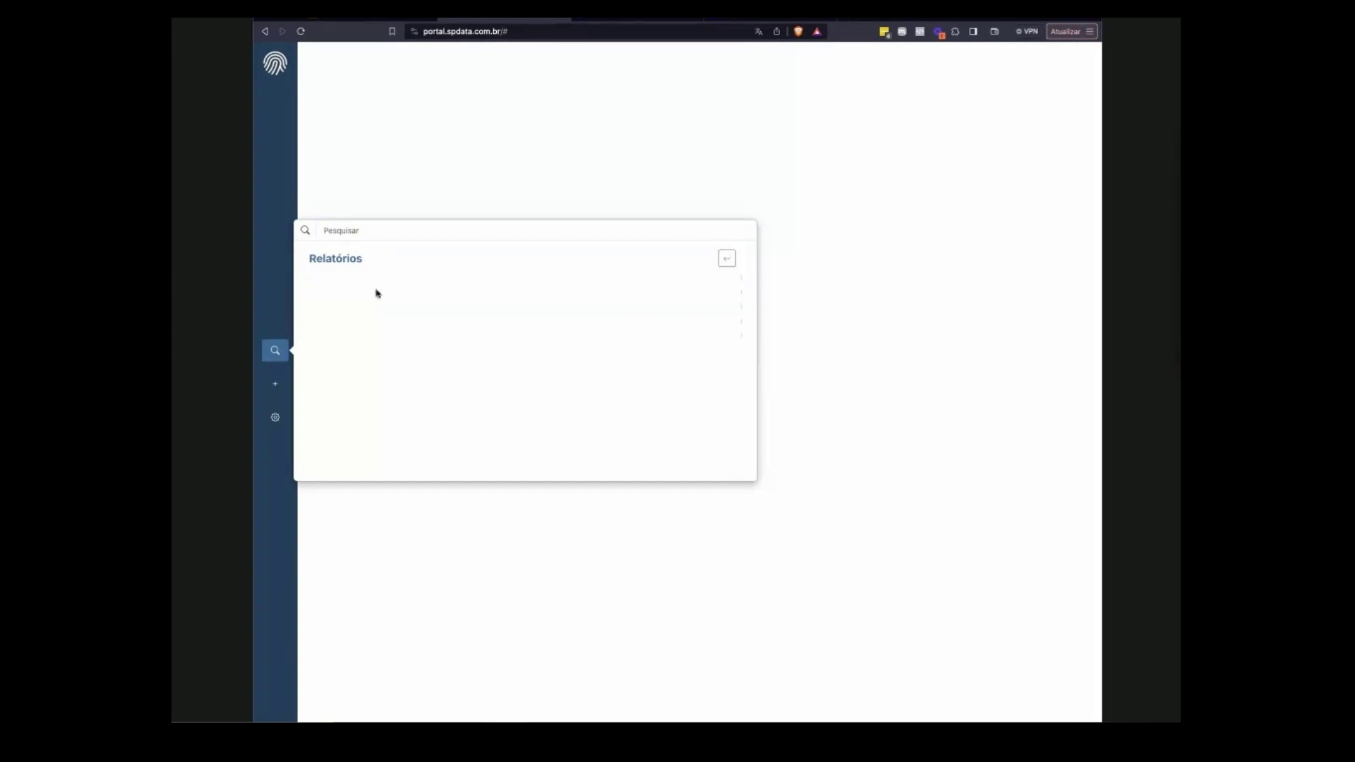
pyautogui.click(381, 280)
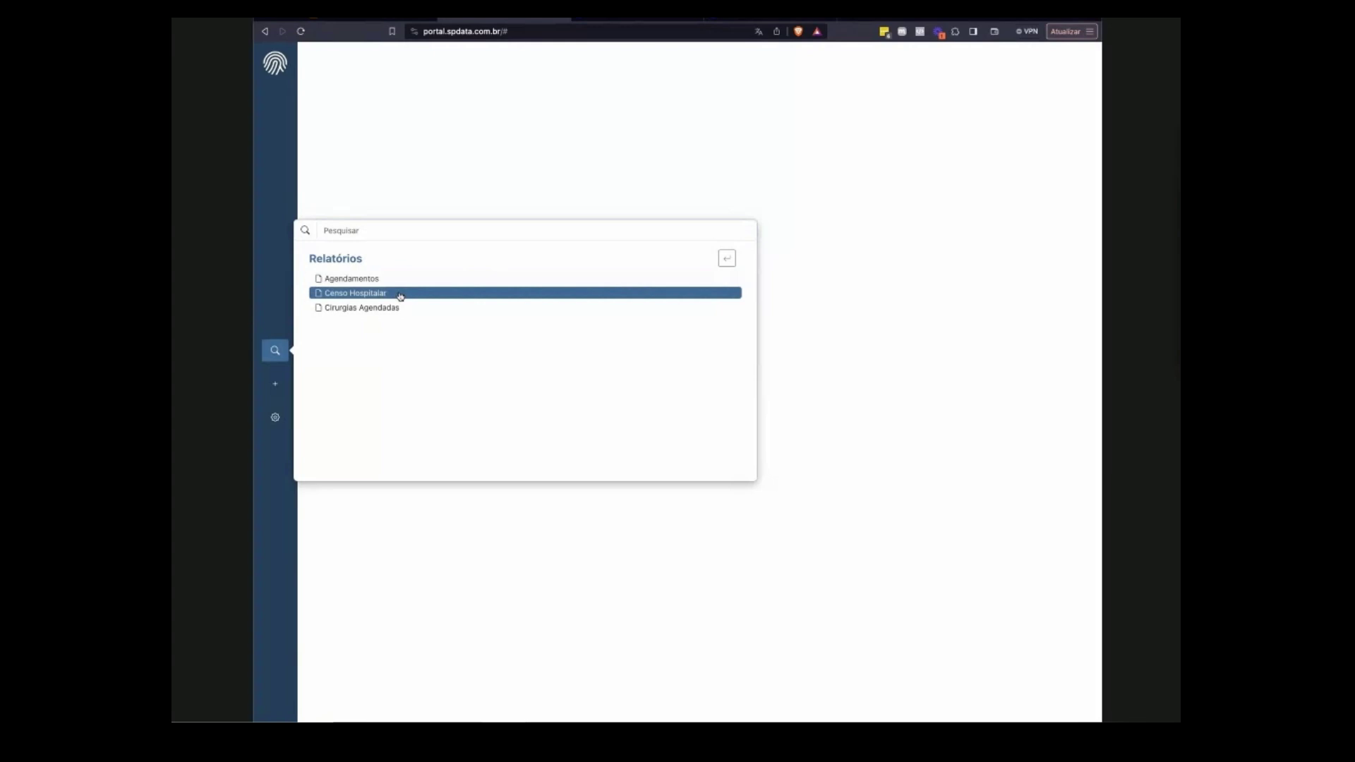
pyautogui.click(400, 294)
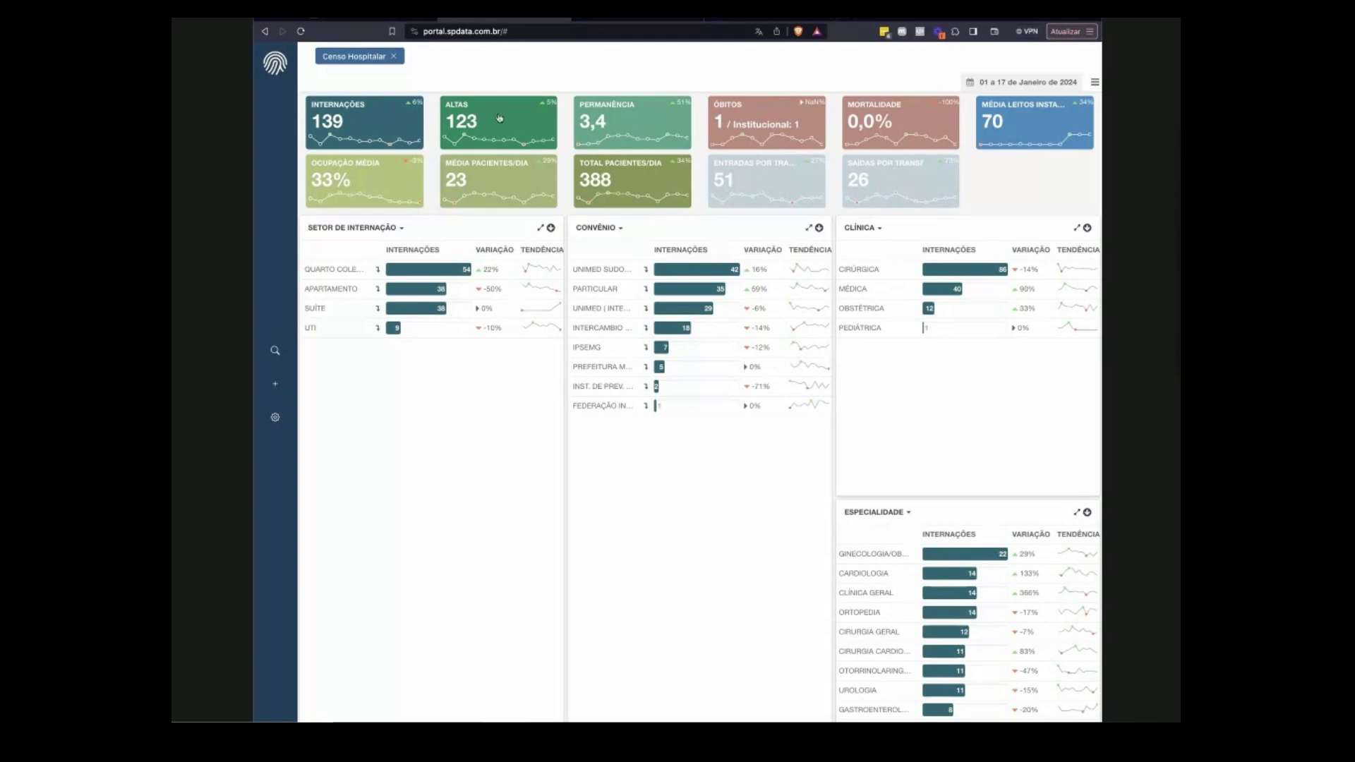
# Examine the Óbitos and Média Leitos Instalados indicators, and check the other groupings offered for the Internações Convênio table.
pyautogui.moveTo(744, 121)
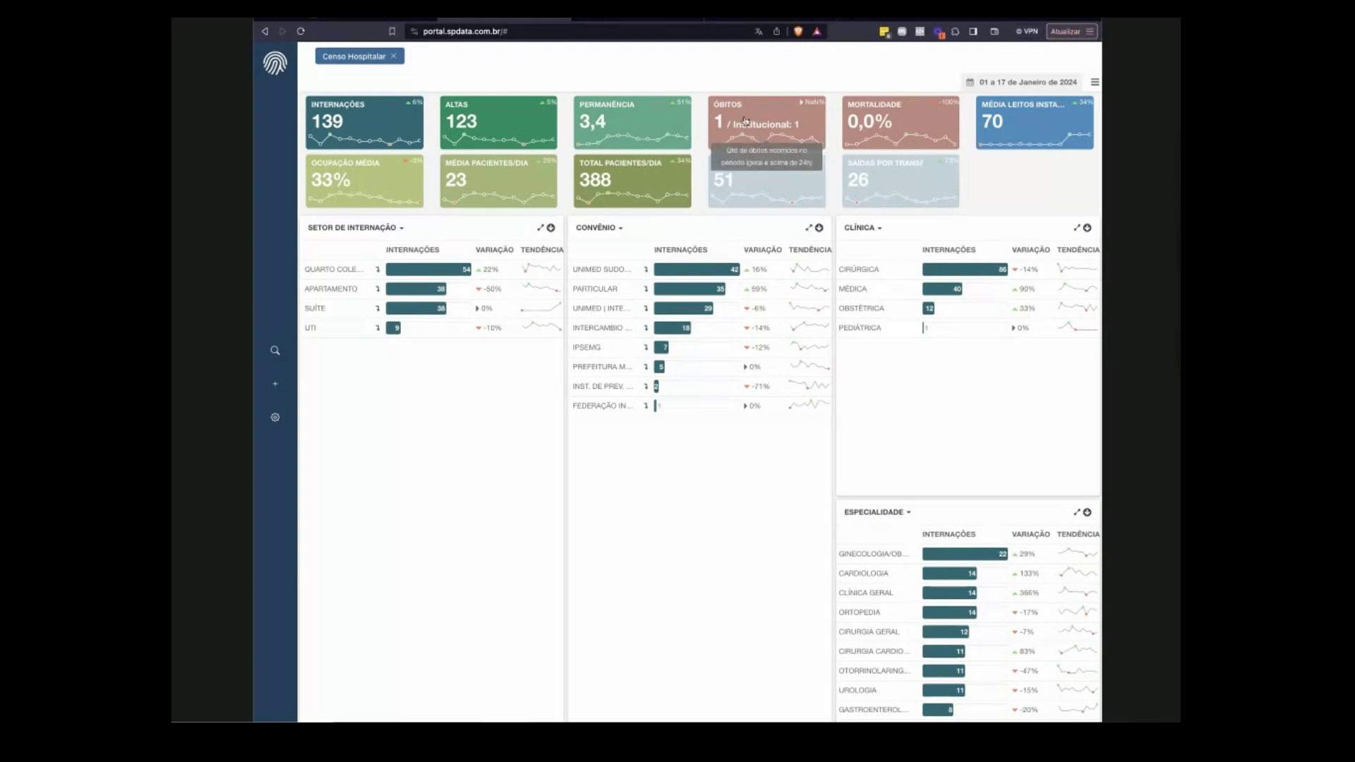
pyautogui.moveTo(1040, 124)
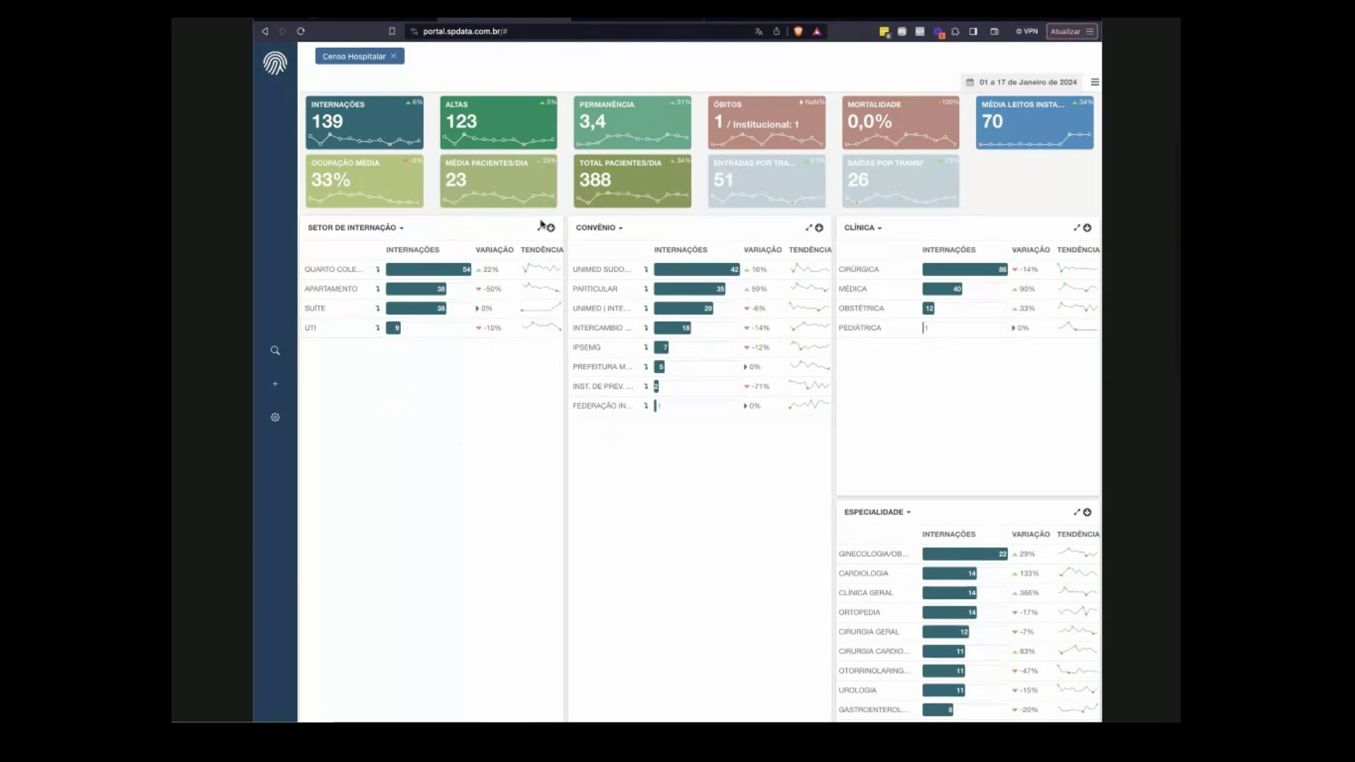
pyautogui.click(621, 230)
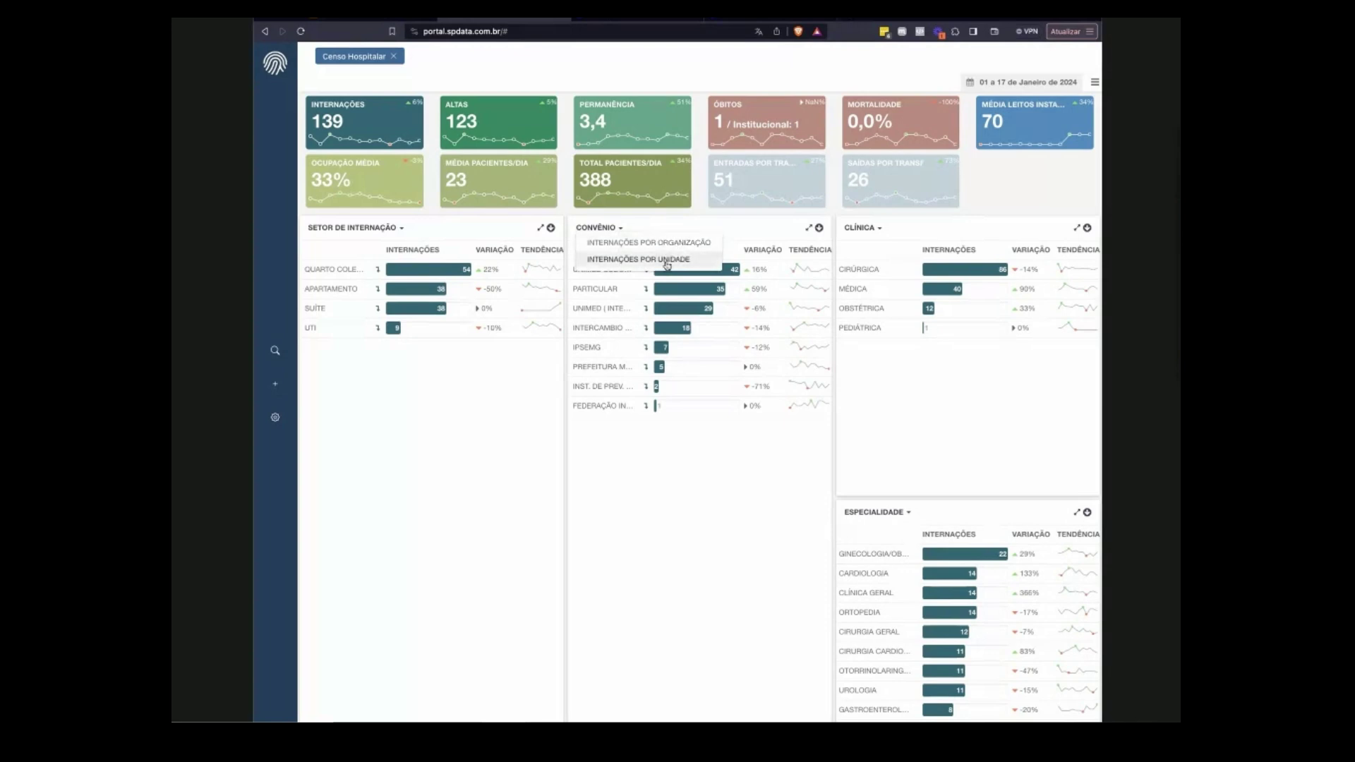
pyautogui.click(500, 411)
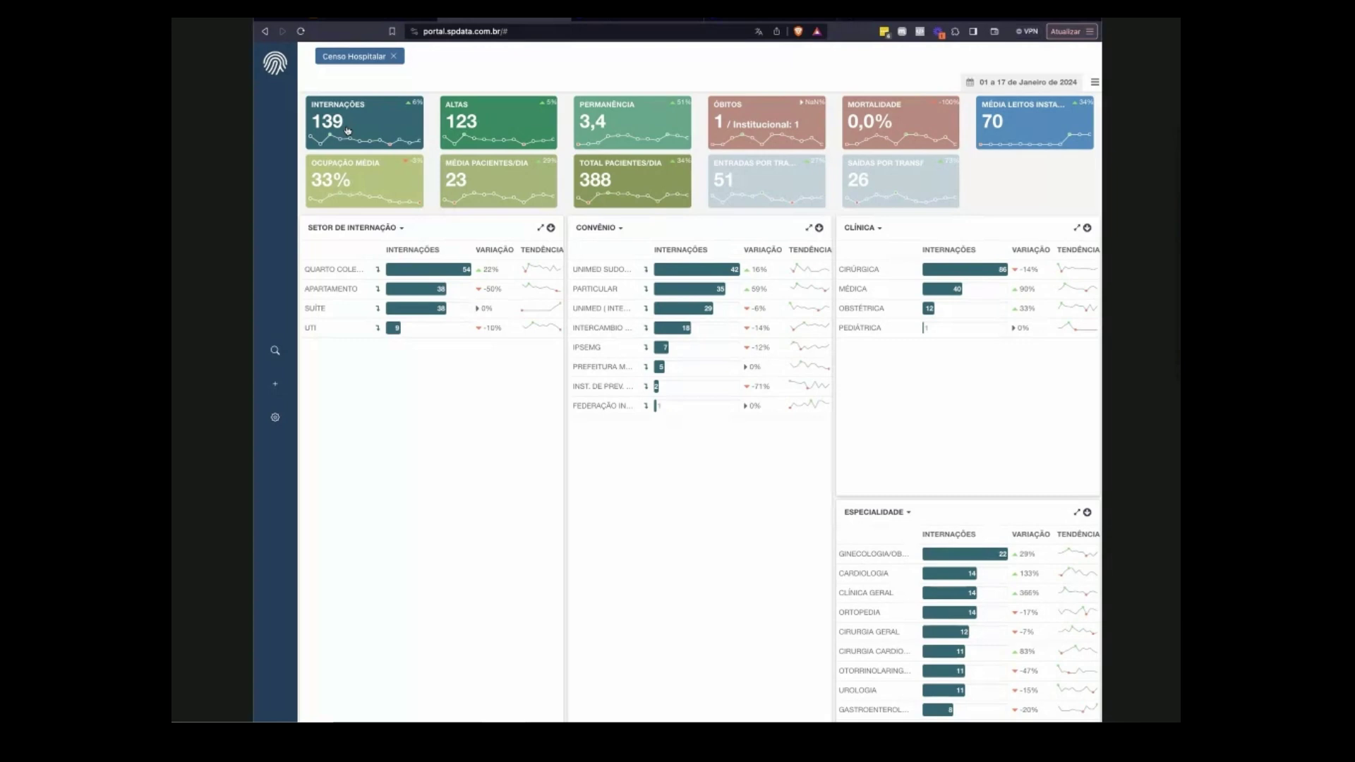
# Show the Altas breakdown and check the other groupings offered for its Convênio table.
pyautogui.click(510, 121)
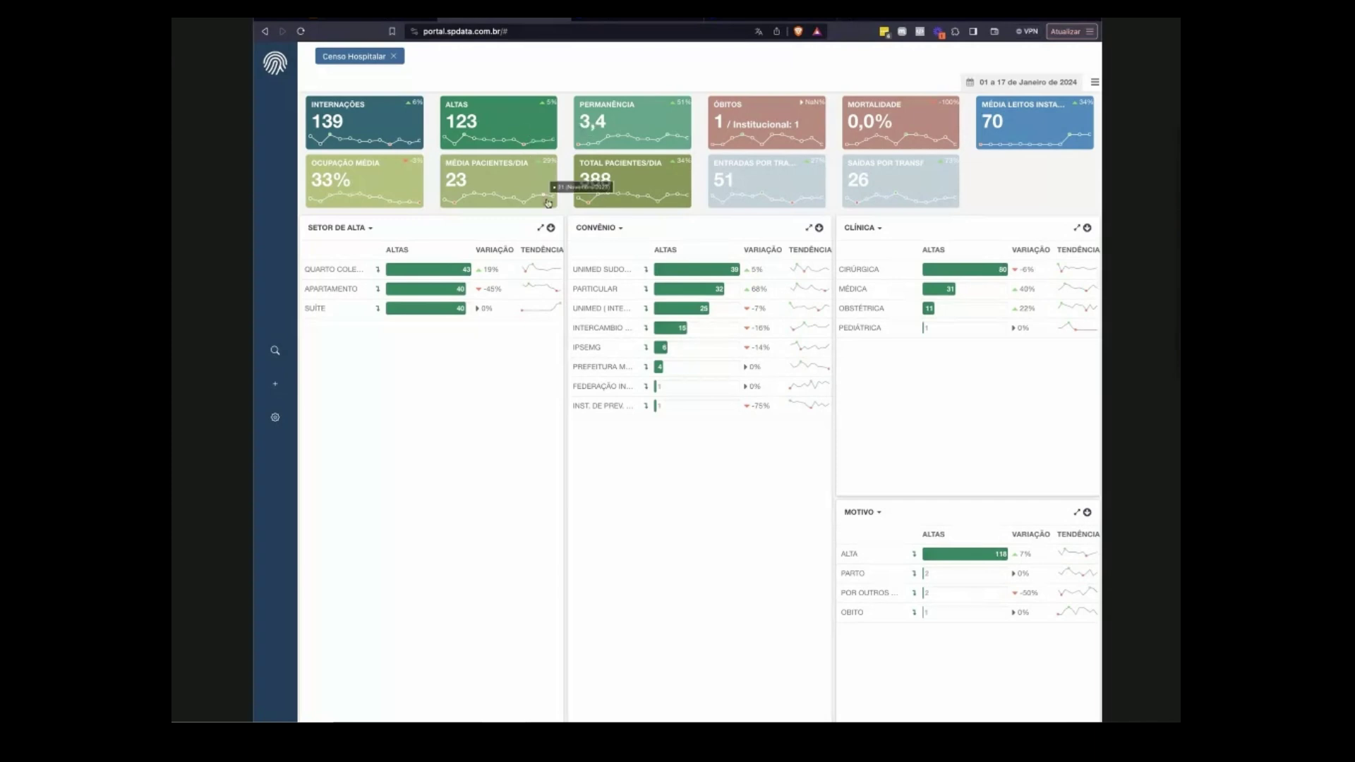
pyautogui.click(621, 228)
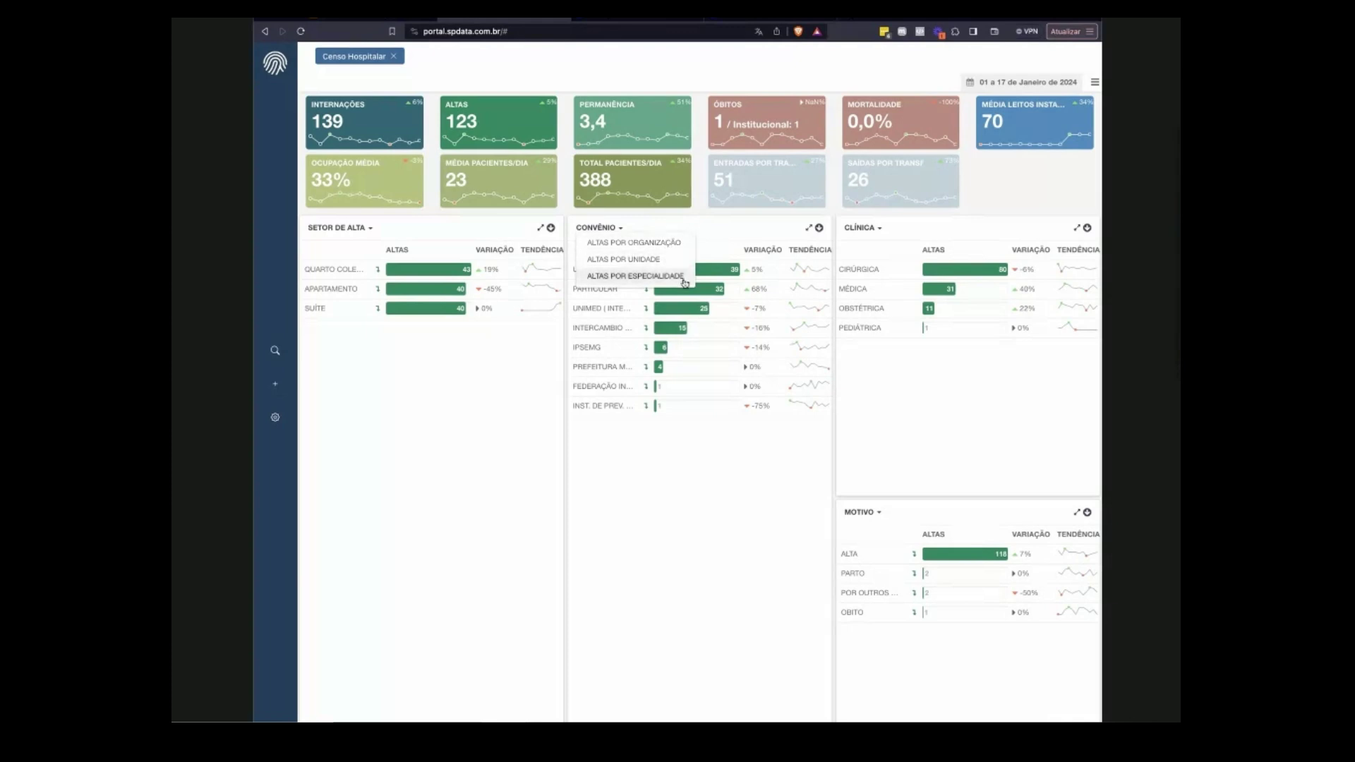
pyautogui.click(685, 461)
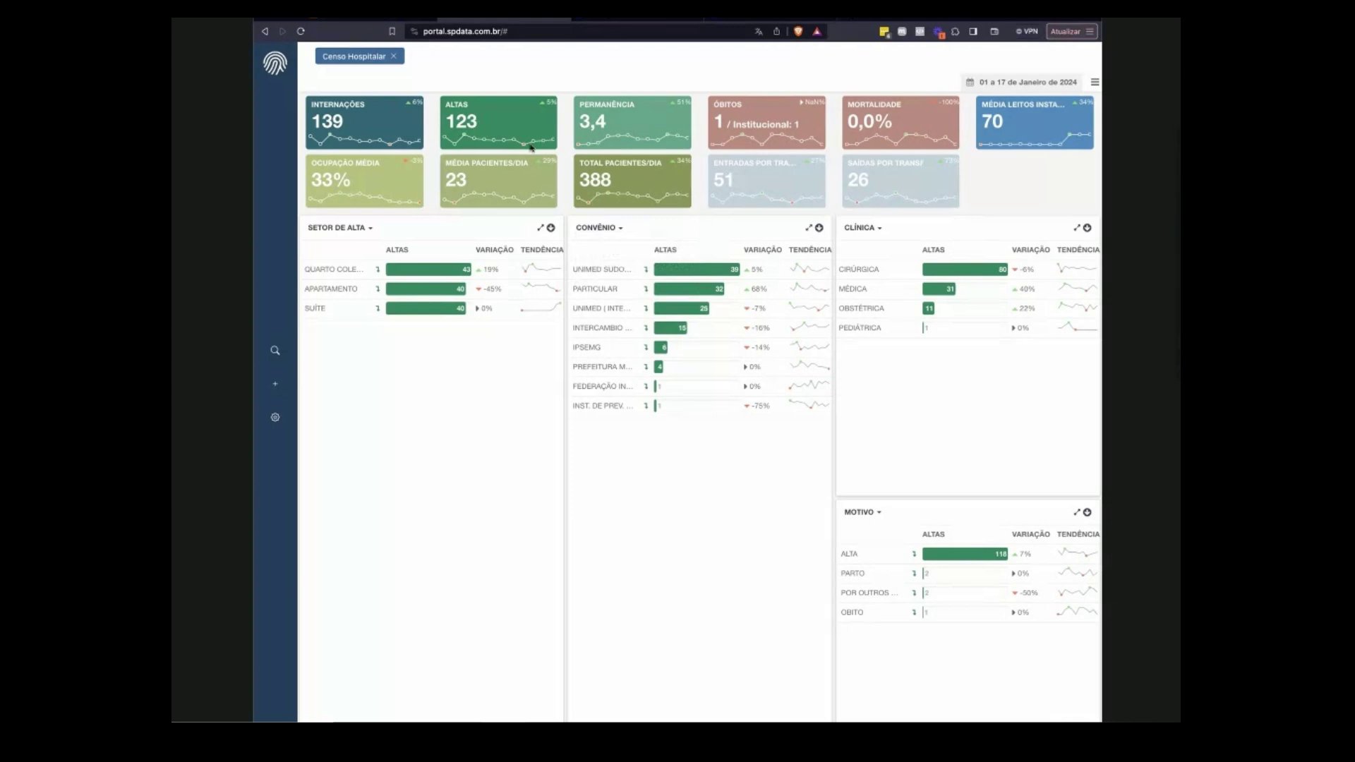
# View the breakdowns for Média Pacientes/Dia, Altas and Média Leitos Instalados in turn, and return to Internações.
pyautogui.moveTo(886, 121)
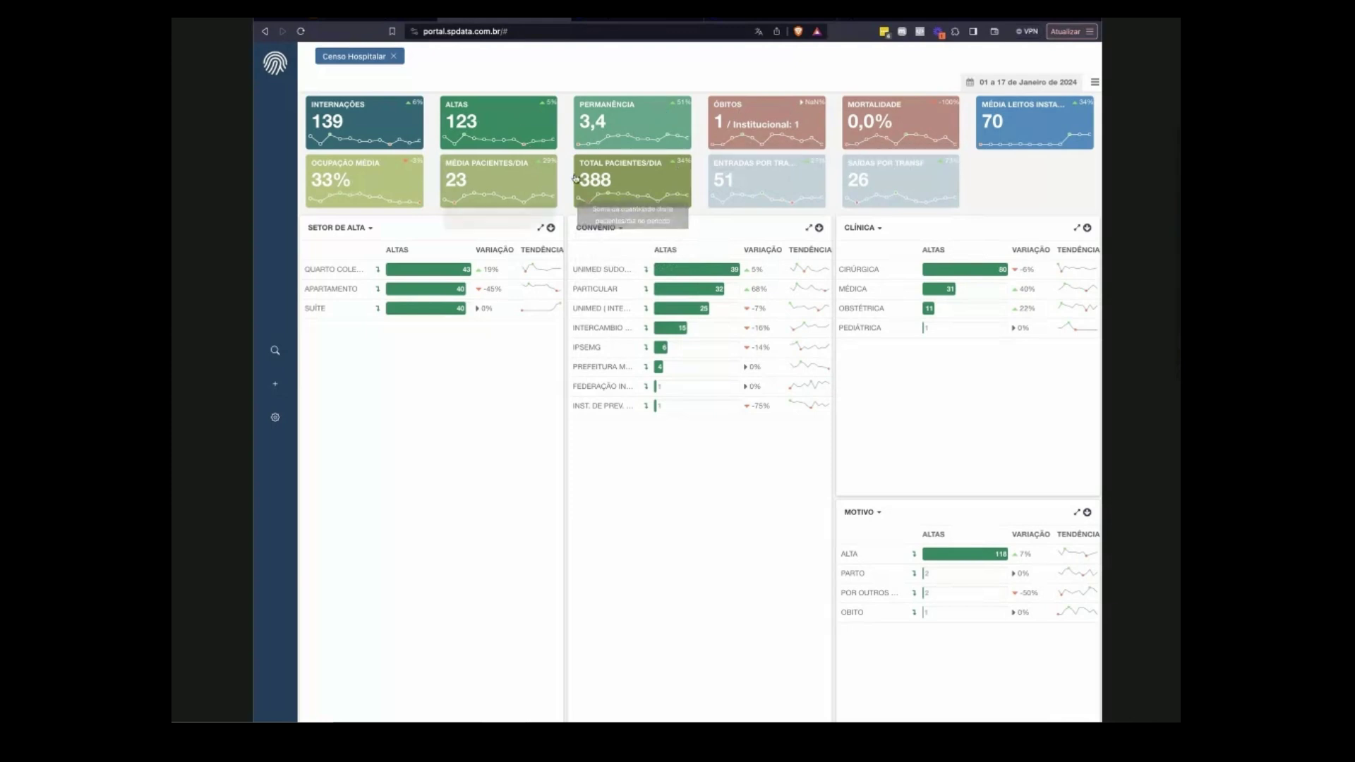
pyautogui.click(511, 179)
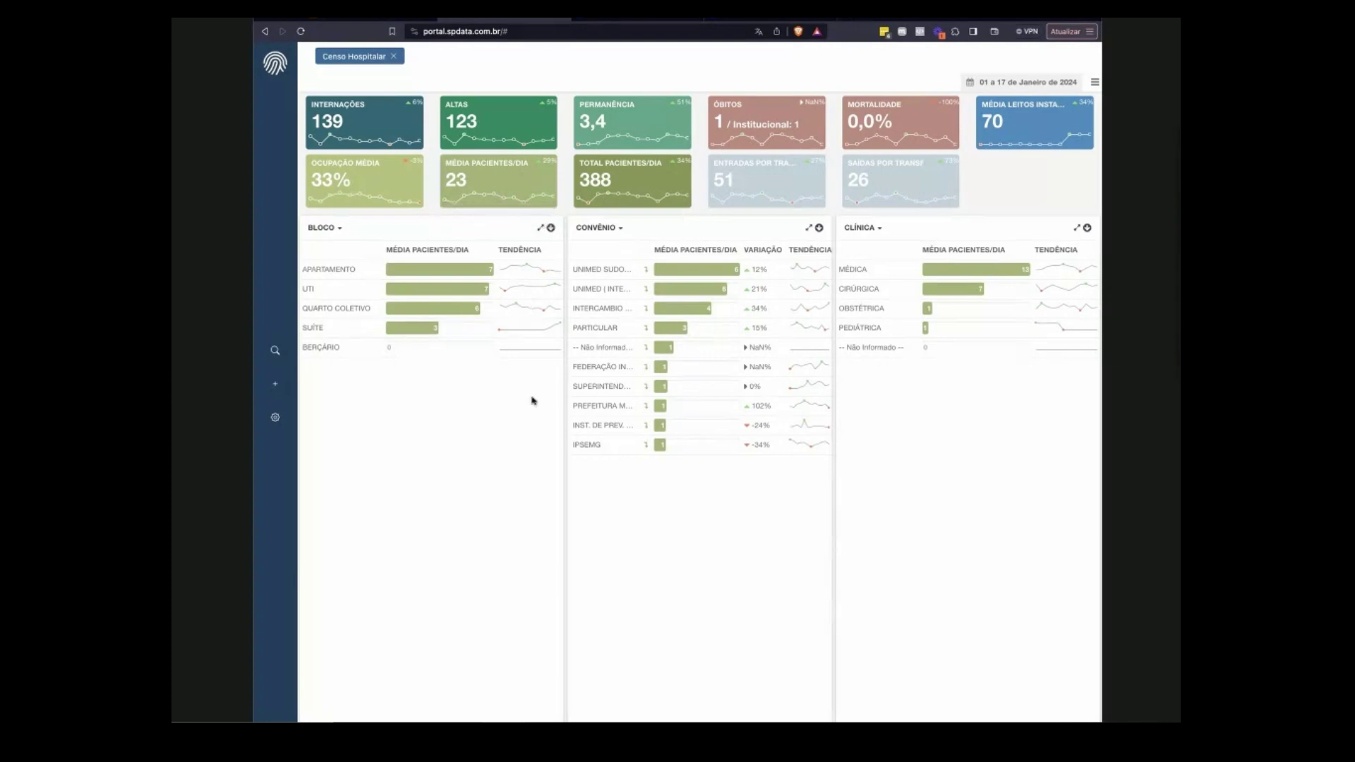
pyautogui.moveTo(524, 309)
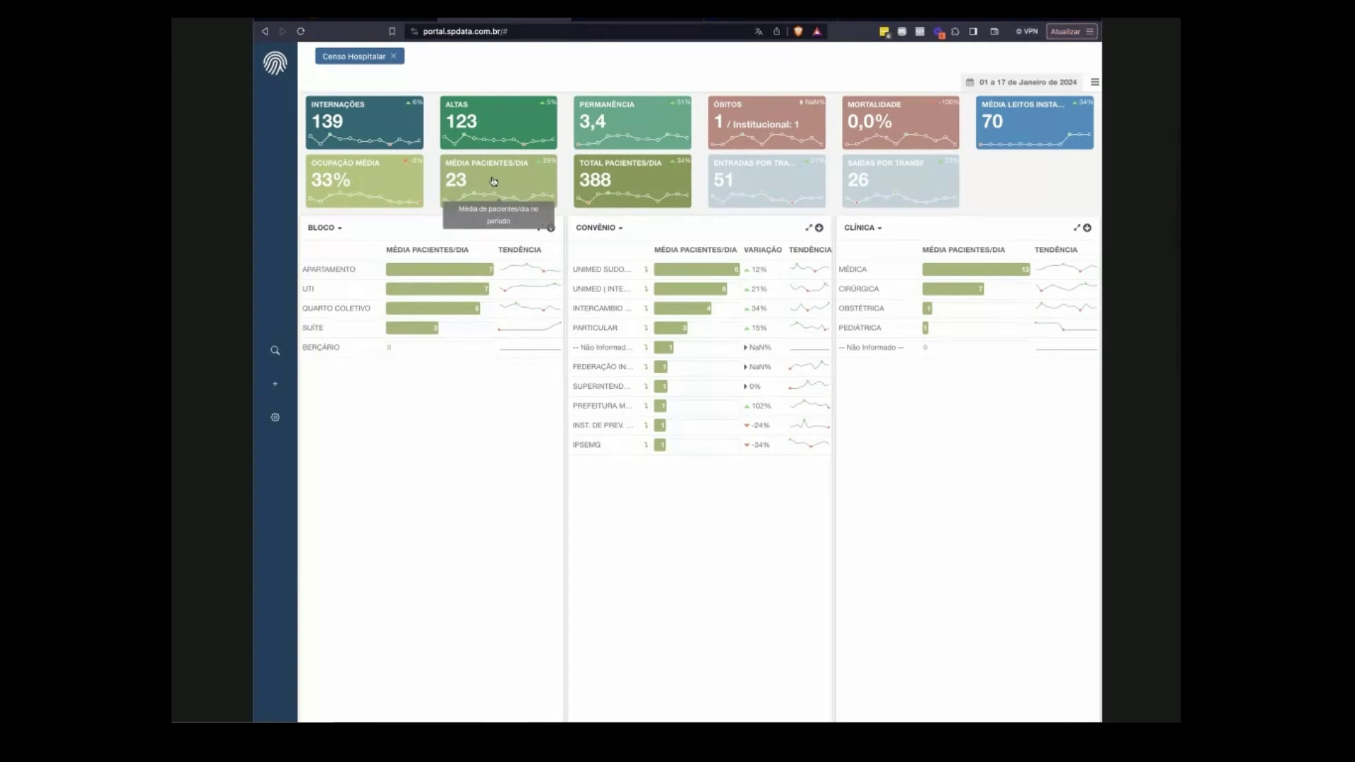
pyautogui.click(512, 123)
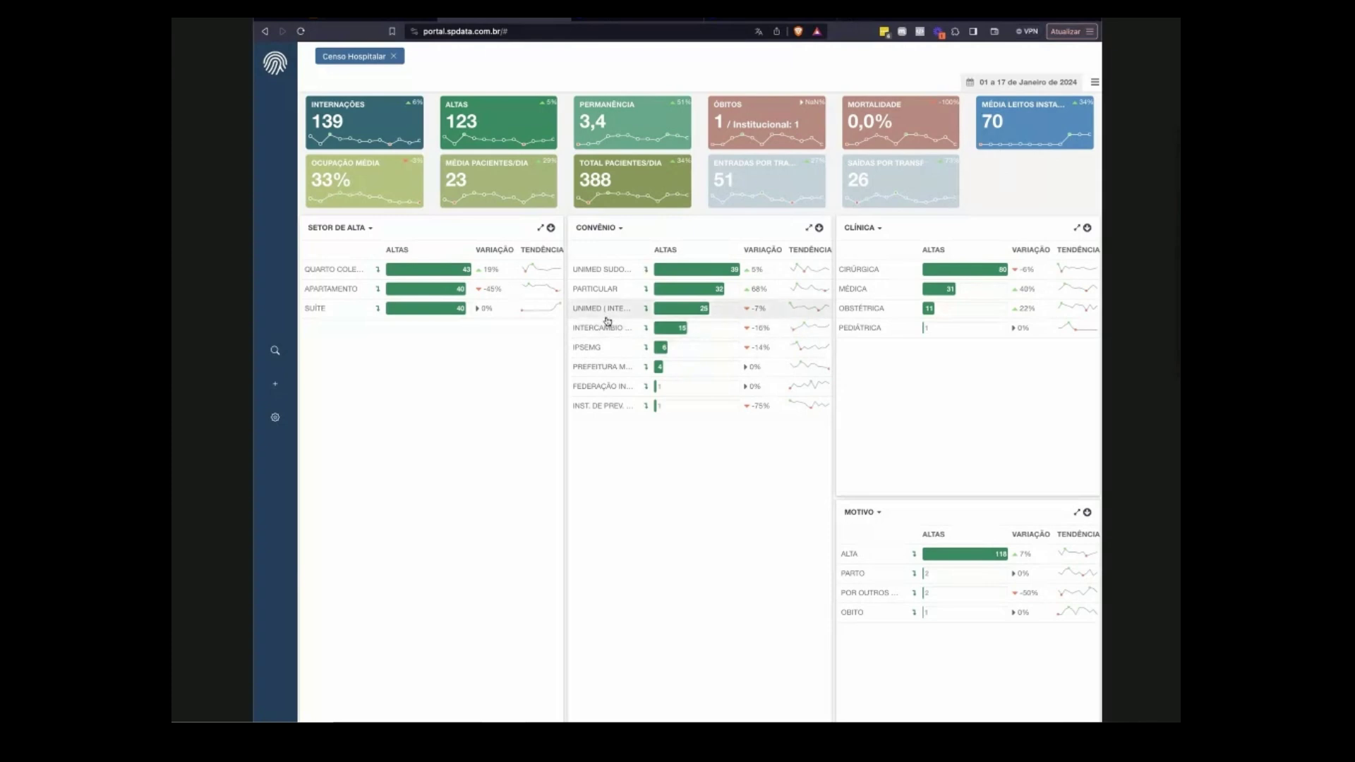
pyautogui.click(1030, 121)
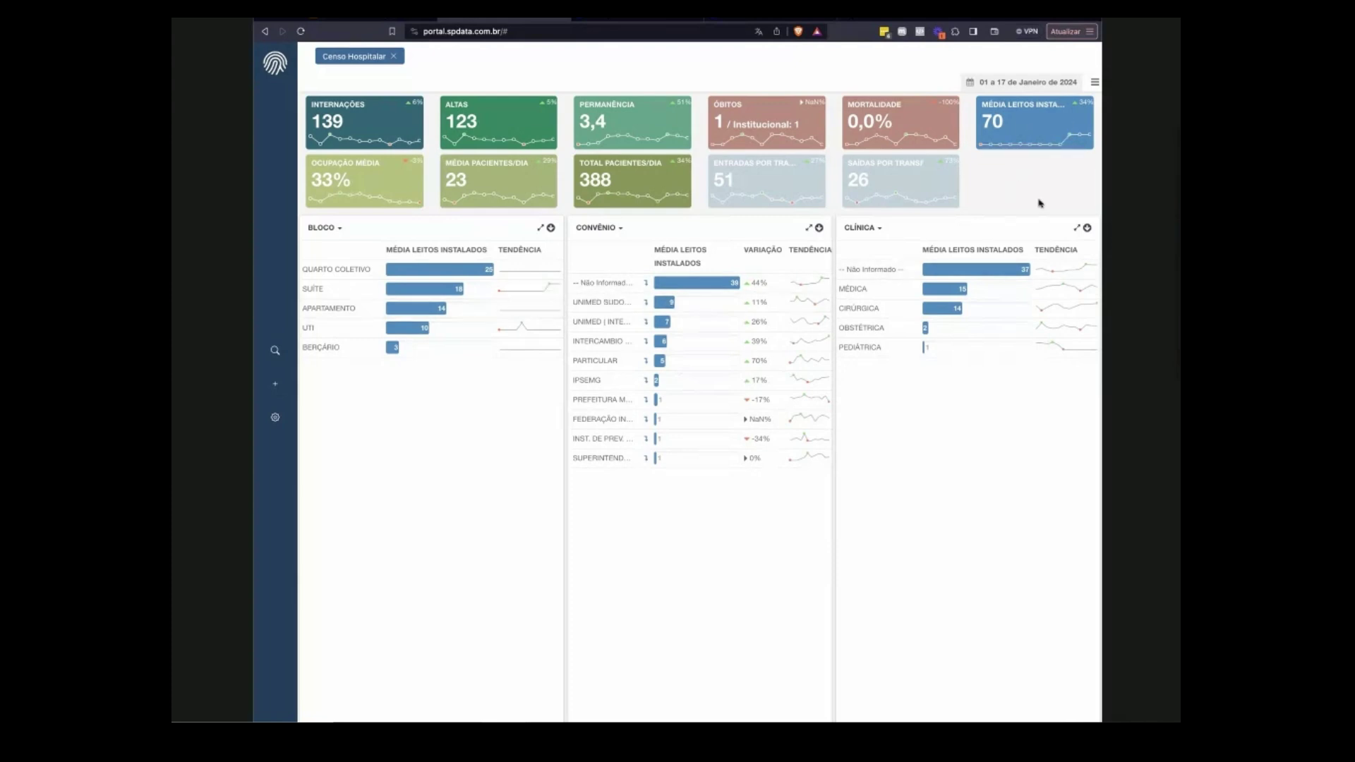
pyautogui.click(409, 126)
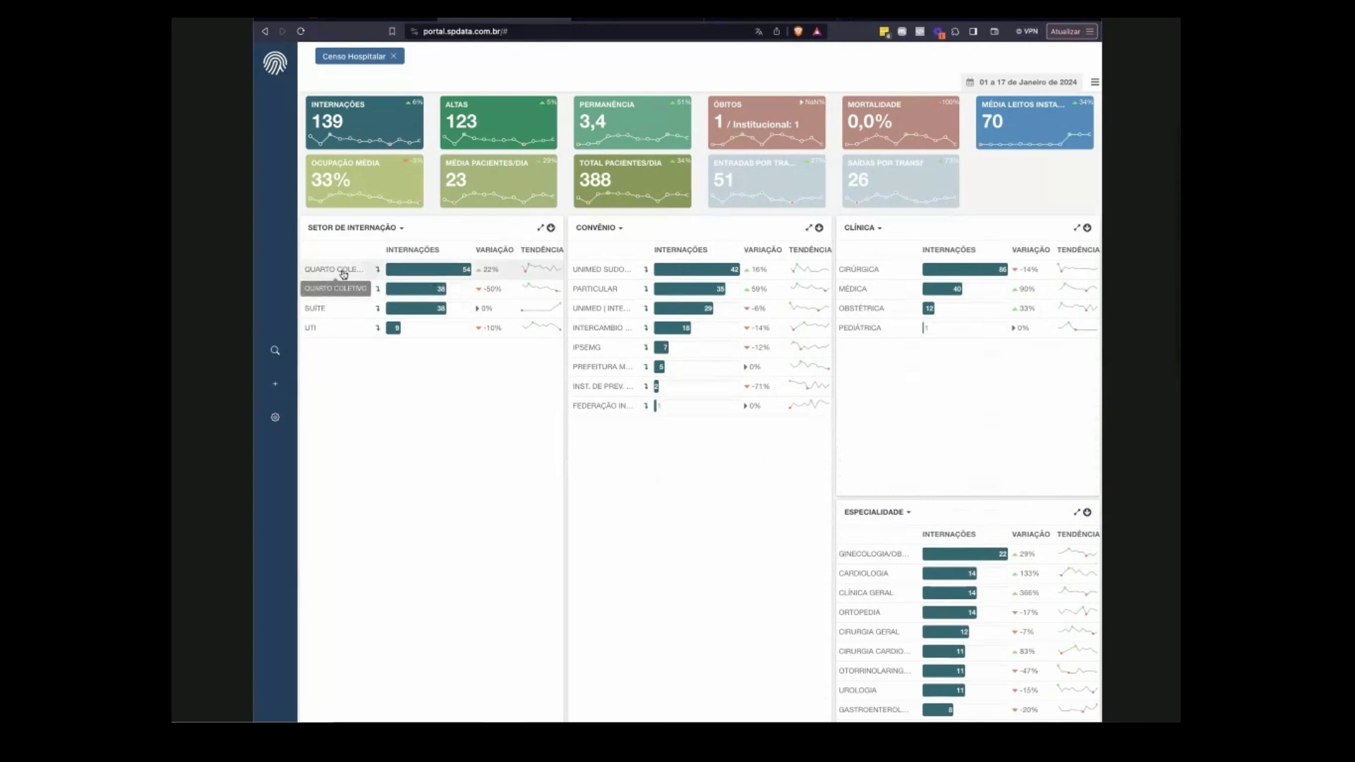
# Filter Internações by Quarto Coletivo and the Médica clinic, explore two levels below Quarto Coletivo, and return to all sectors.
pyautogui.click(344, 274)
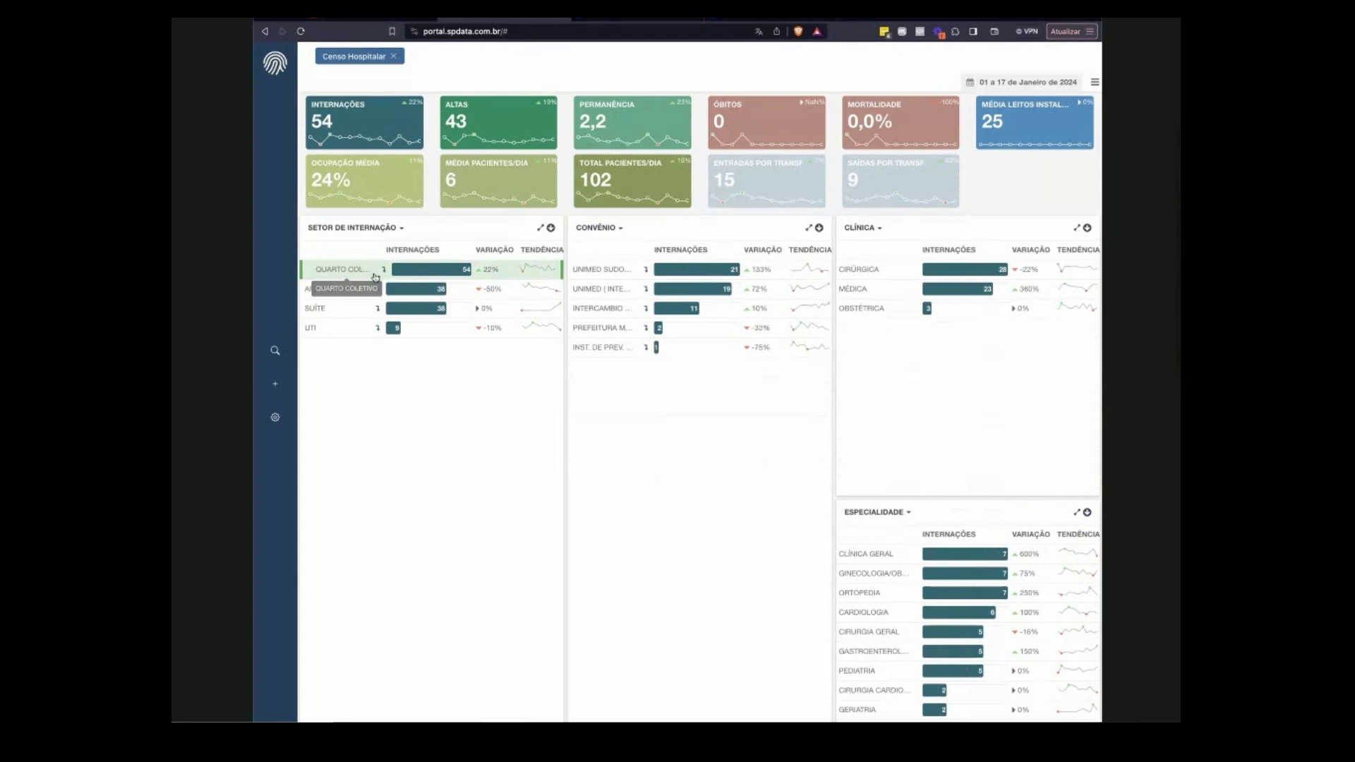
pyautogui.click(857, 290)
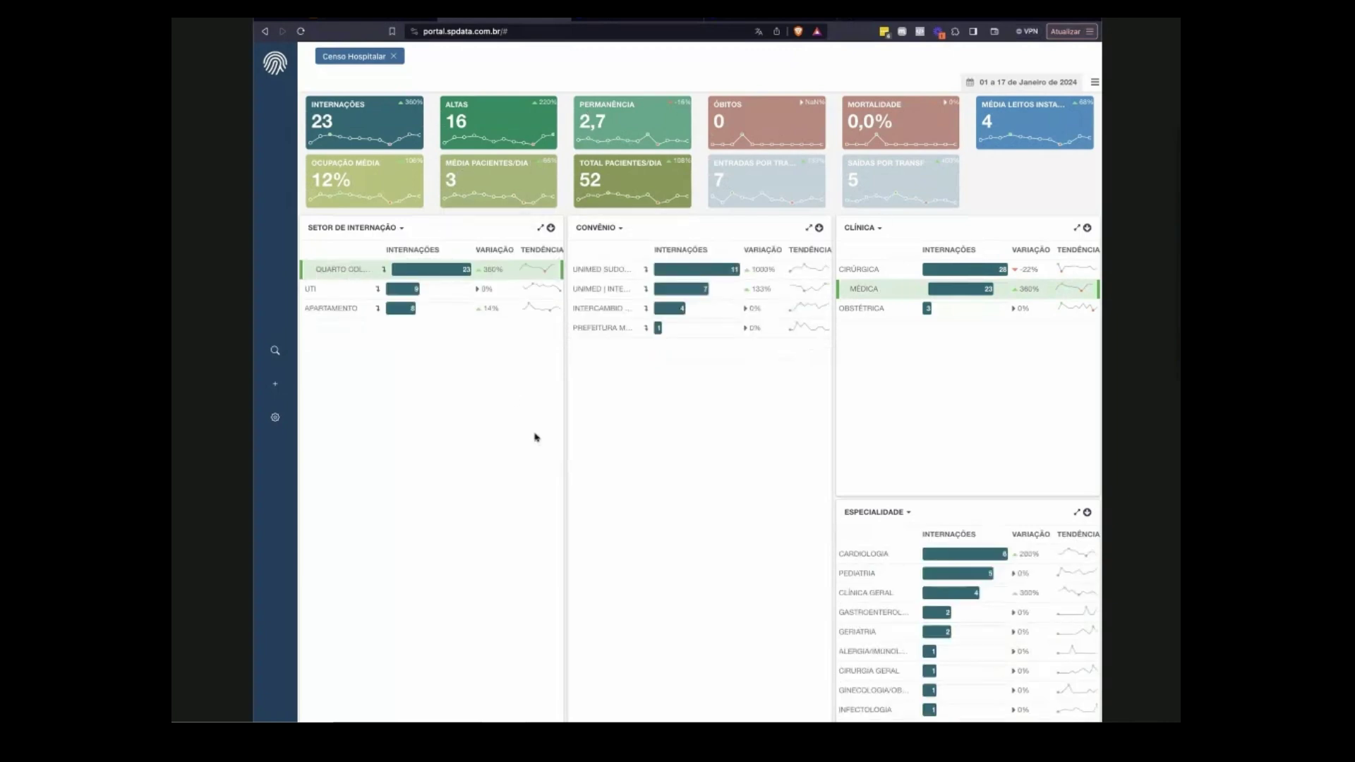
pyautogui.click(384, 271)
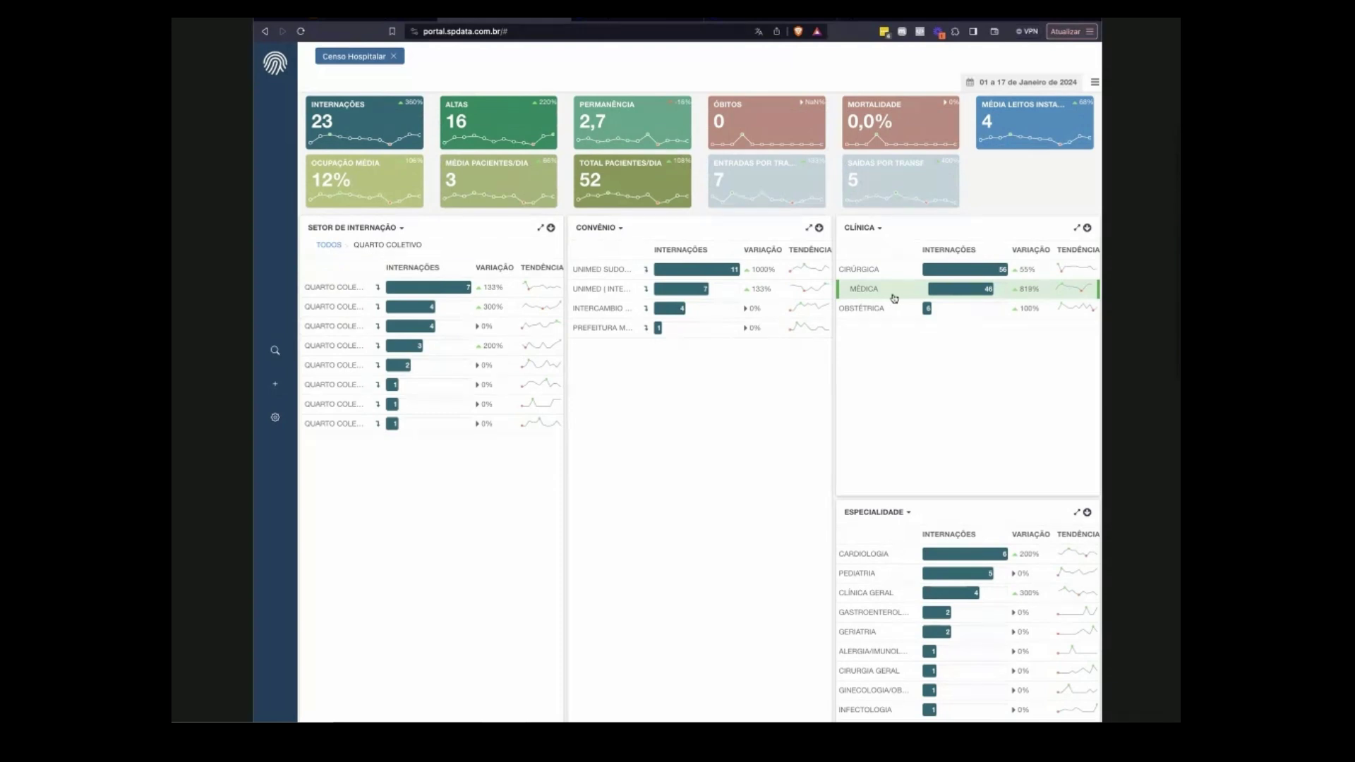
pyautogui.click(378, 290)
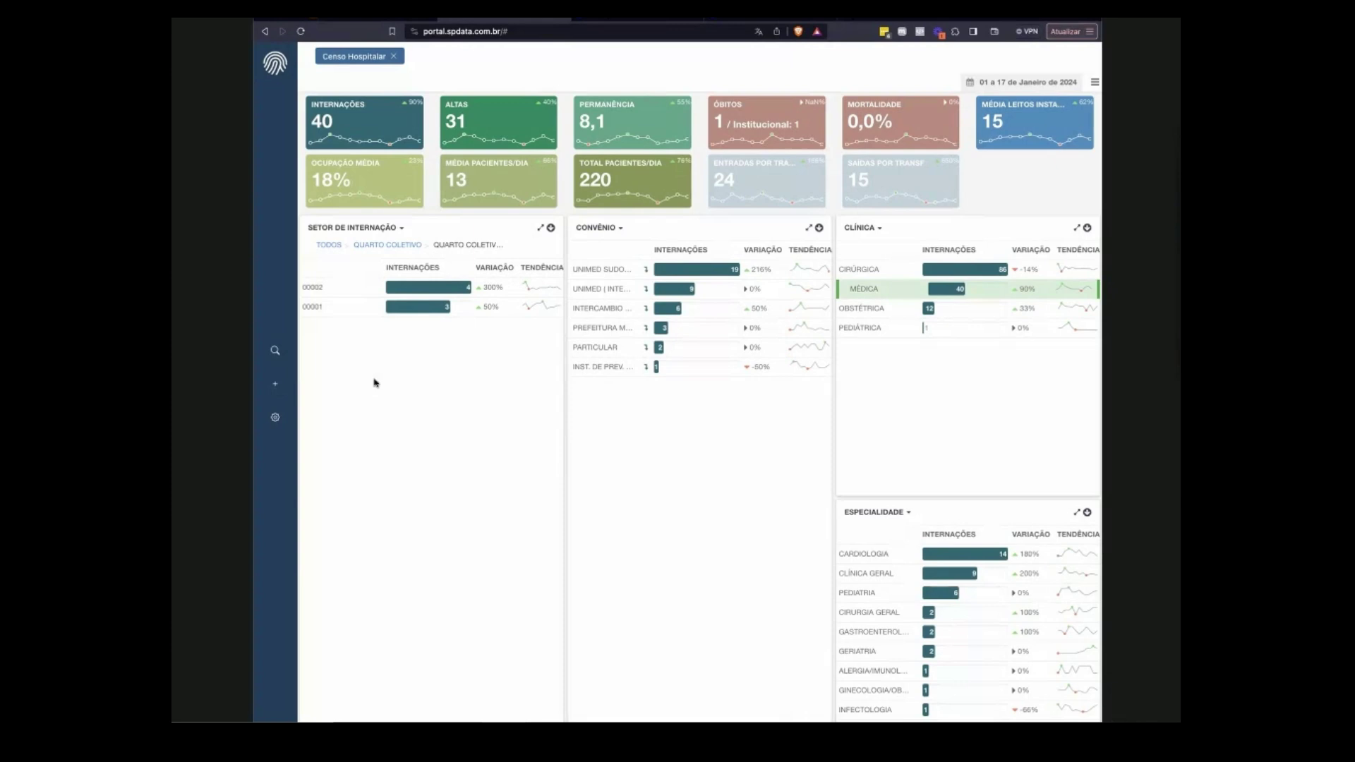
pyautogui.click(328, 244)
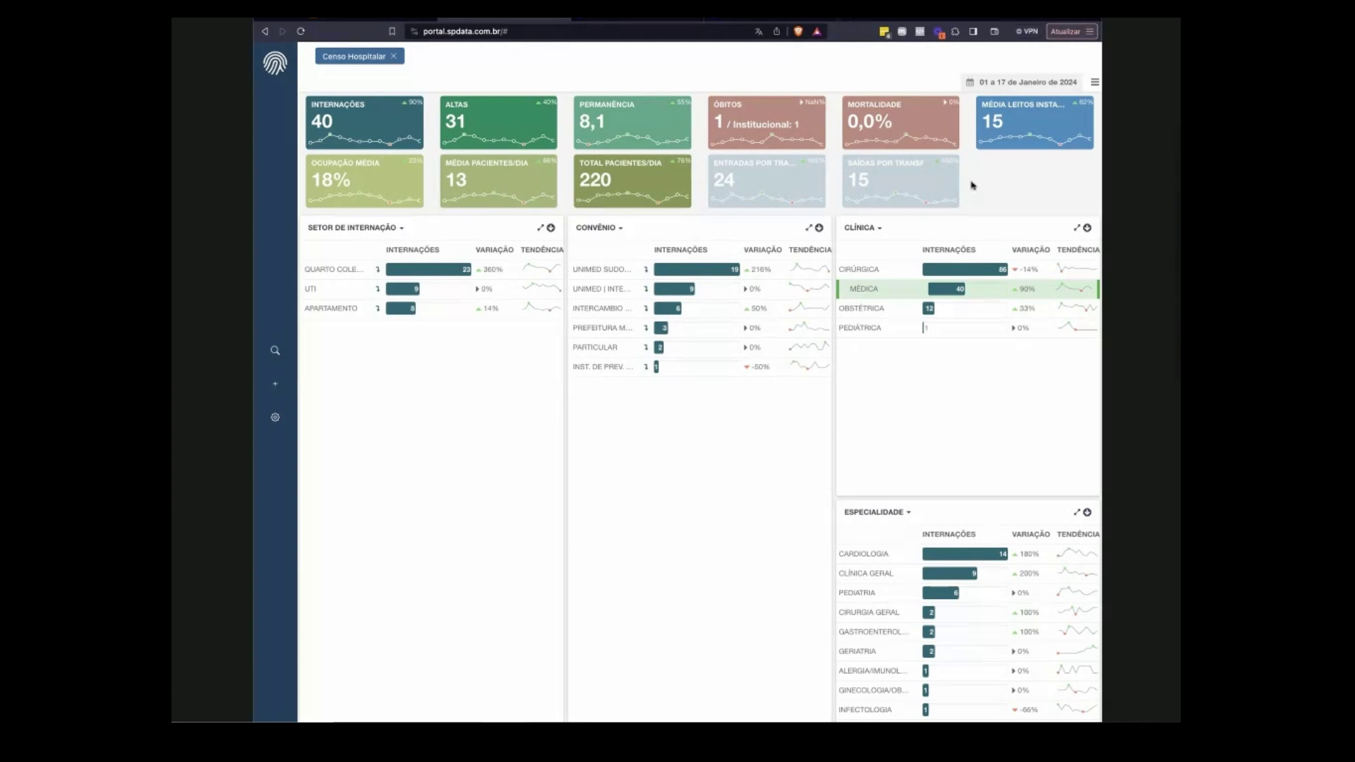
# View the Média Leitos Instalados breakdown, toggle the Médica clinic filter there, and return to Internações.
pyautogui.click(1049, 121)
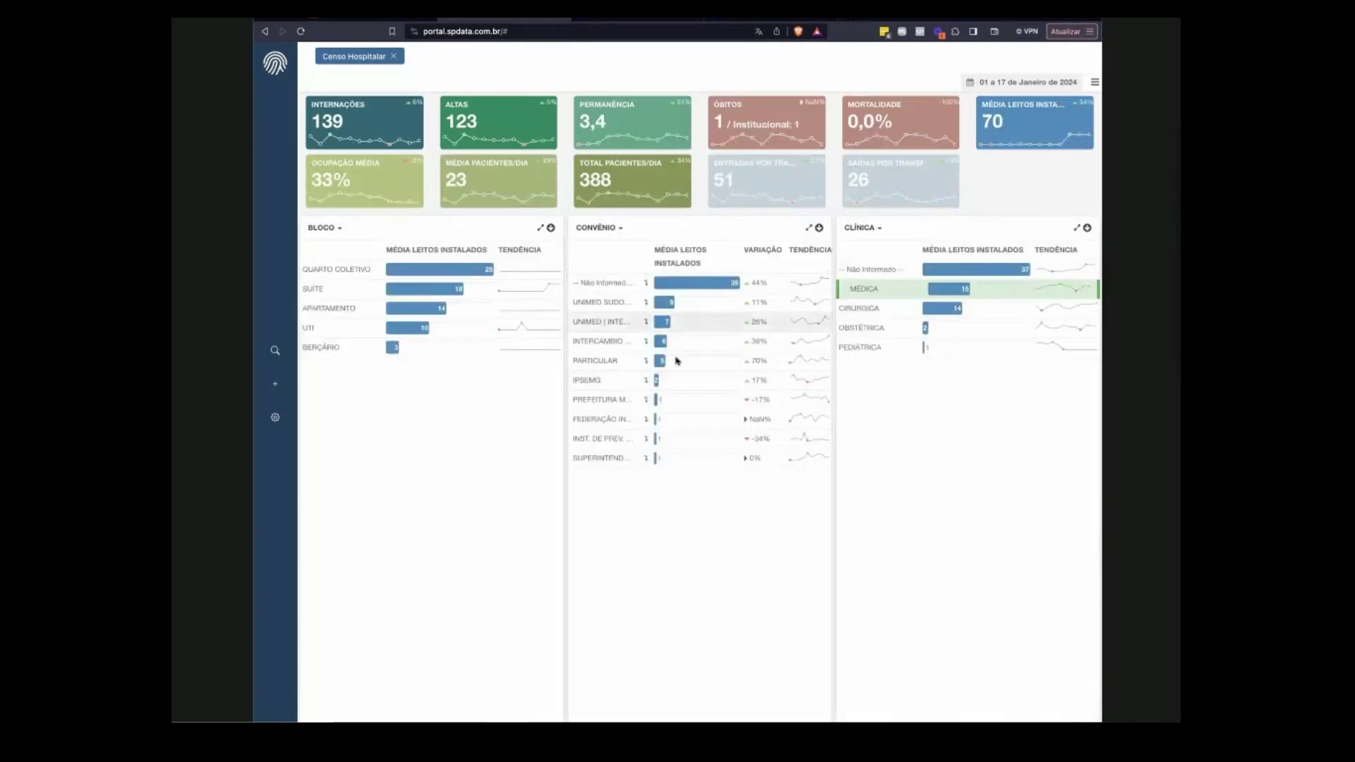
pyautogui.click(879, 290)
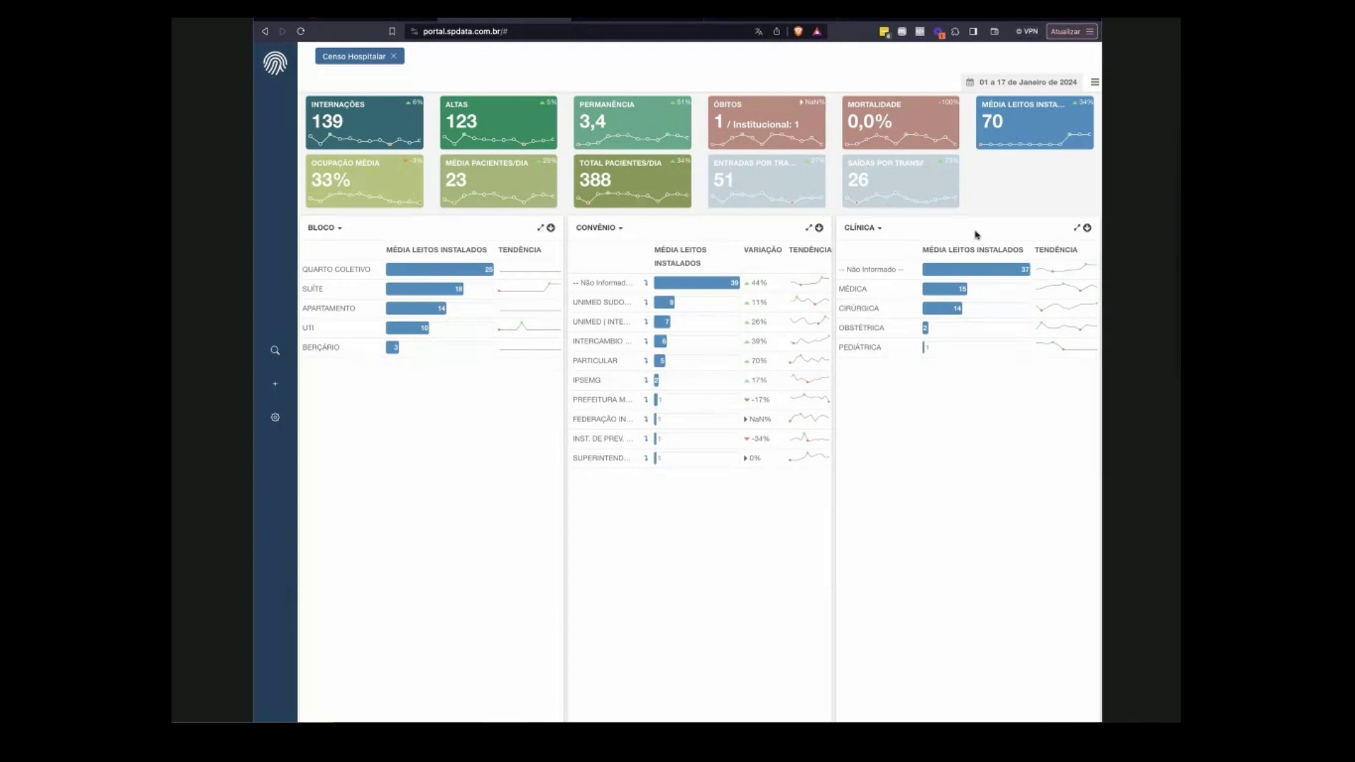
pyautogui.click(390, 123)
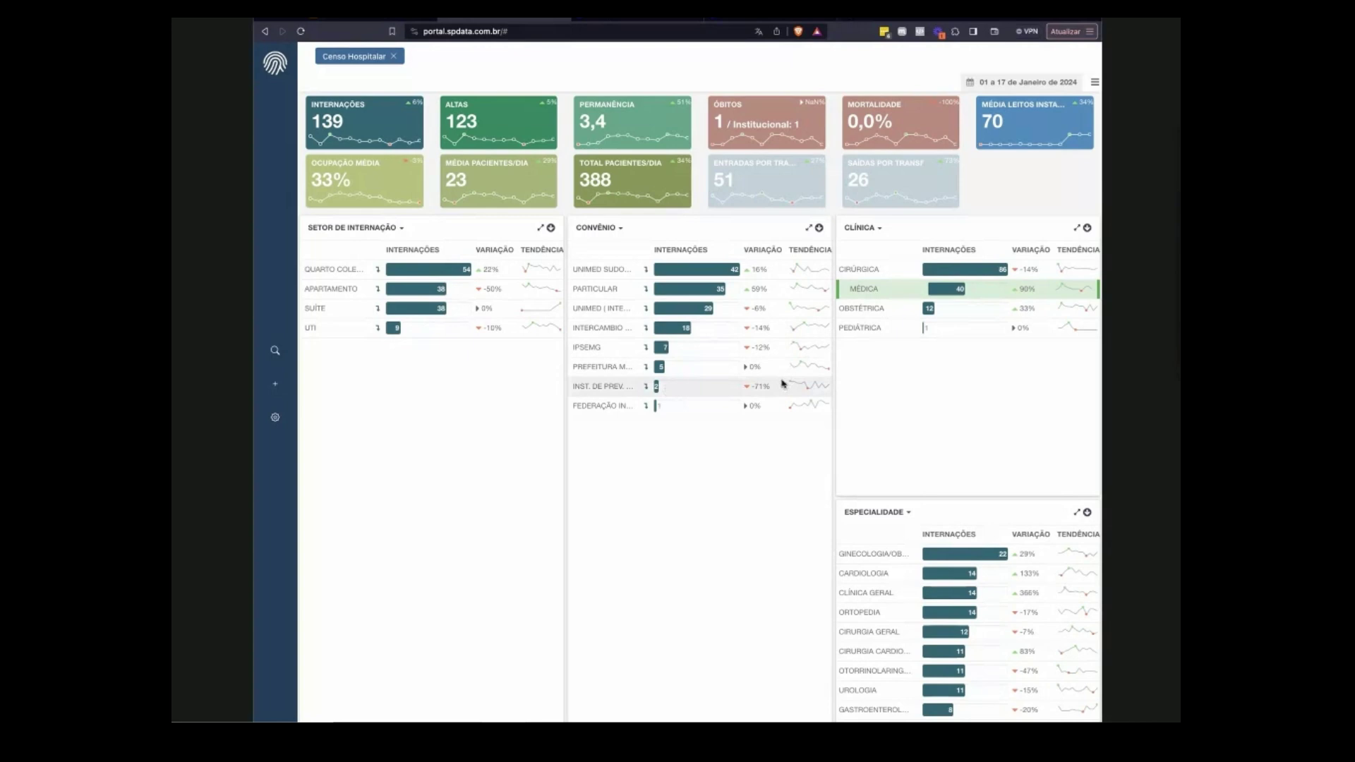
# Set the Censo Hospitalar report period to 01/12/2023 through 14/12/2023.
pyautogui.click(1056, 80)
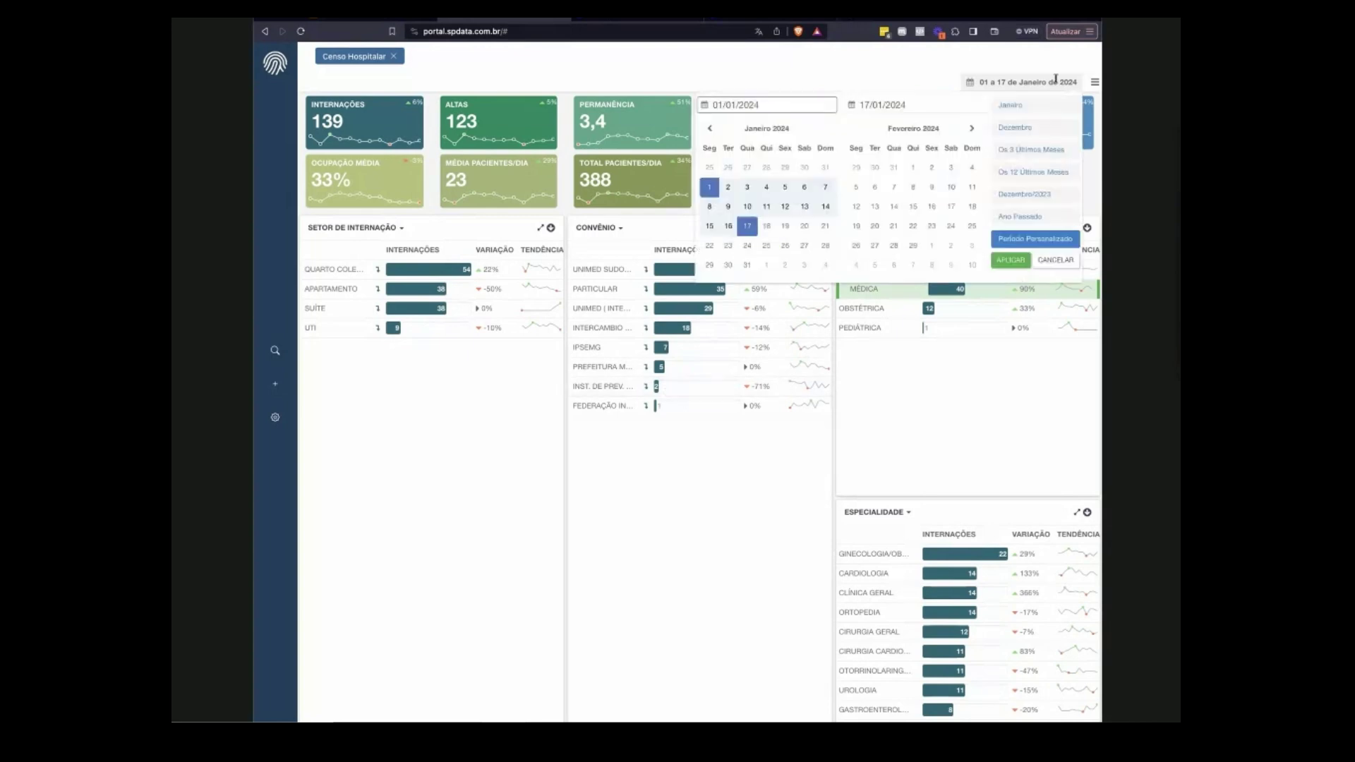
pyautogui.click(710, 128)
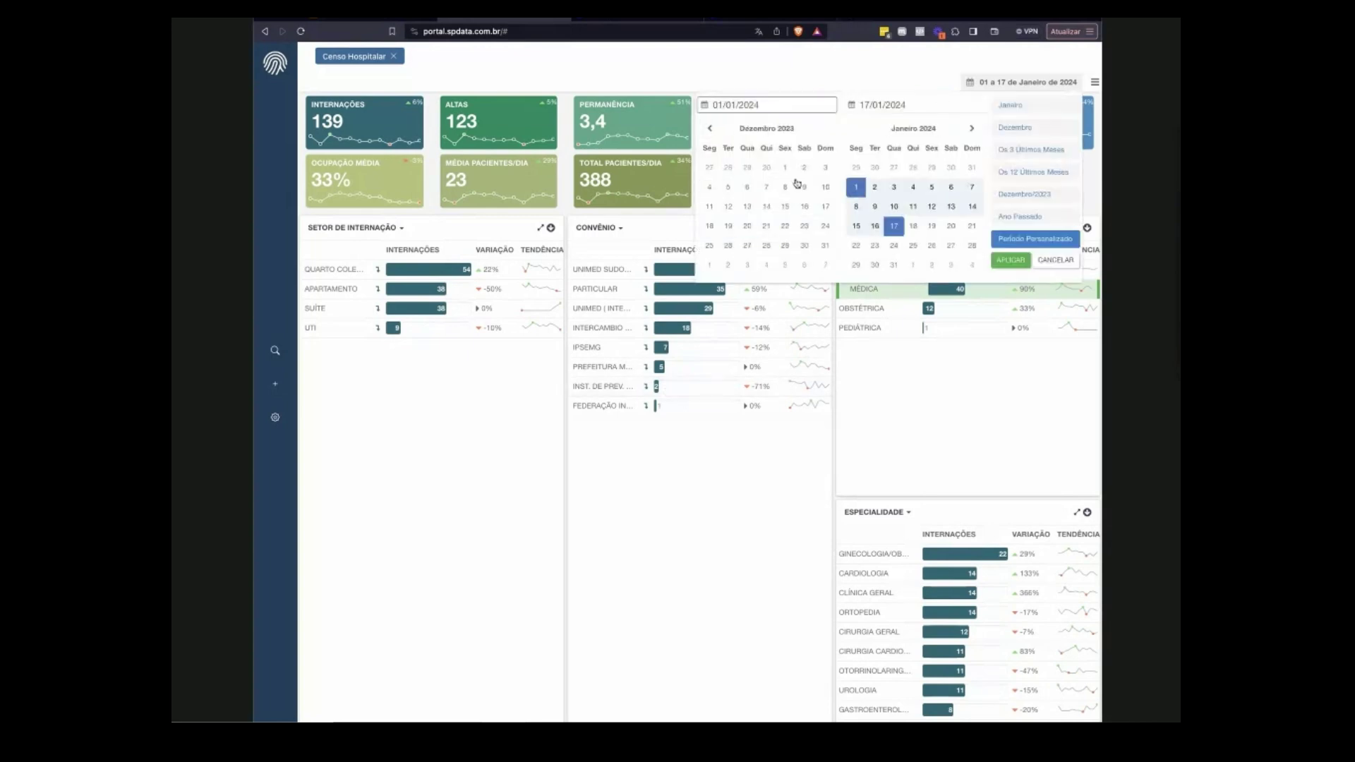
pyautogui.click(784, 168)
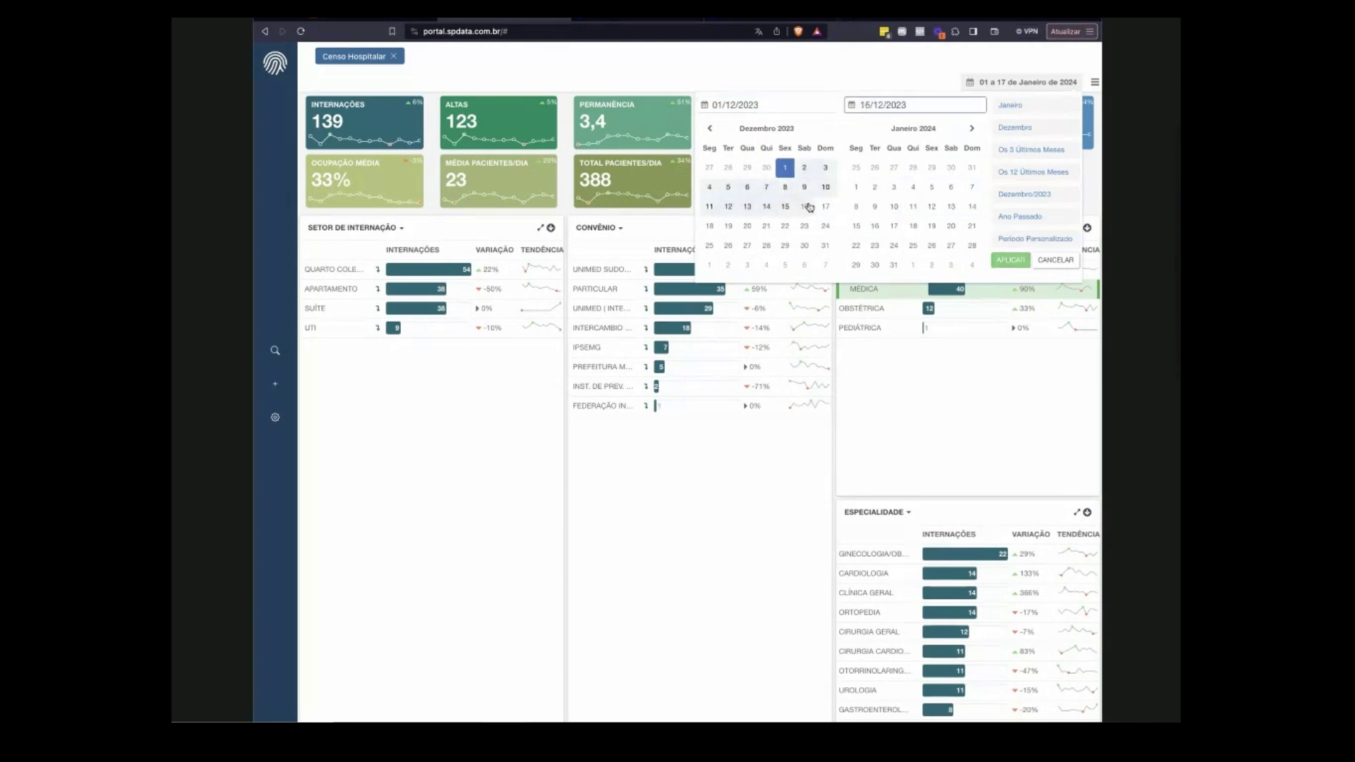
pyautogui.click(766, 206)
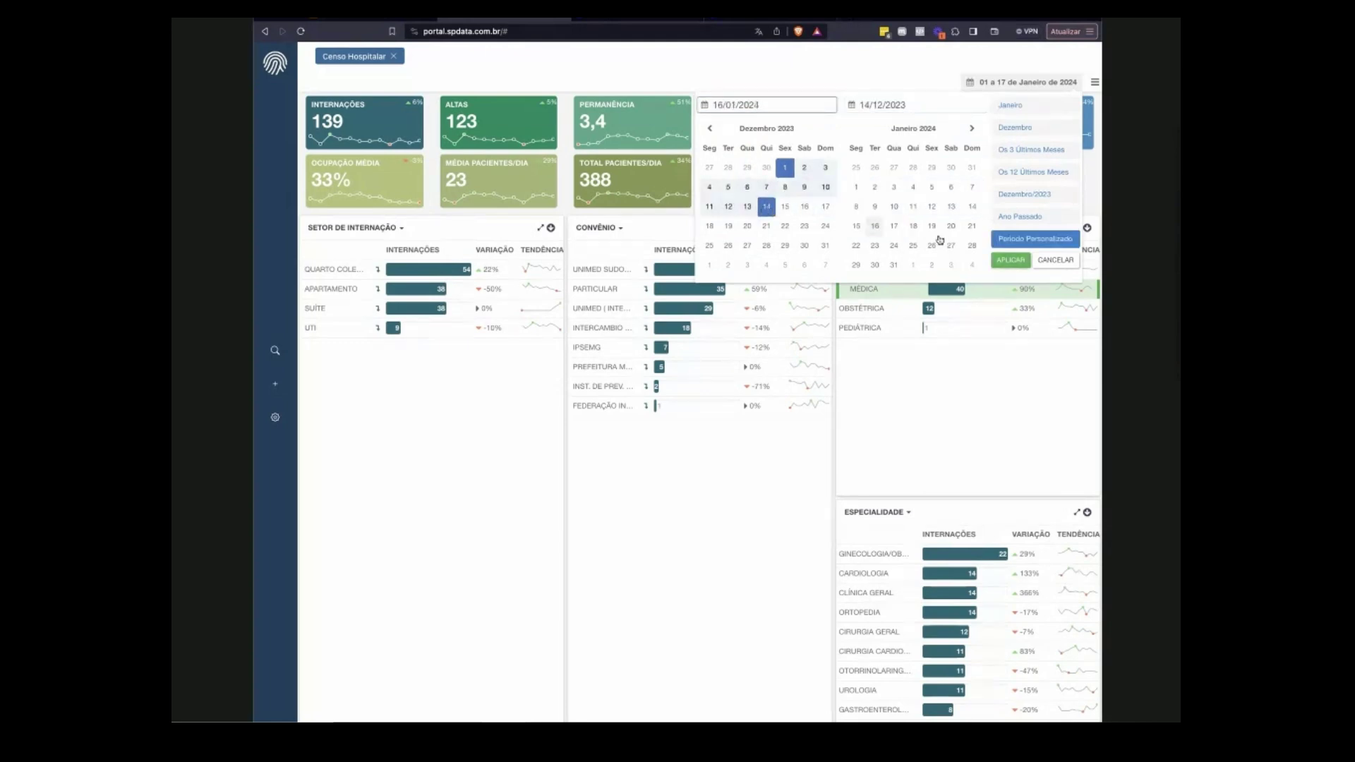
pyautogui.click(1011, 267)
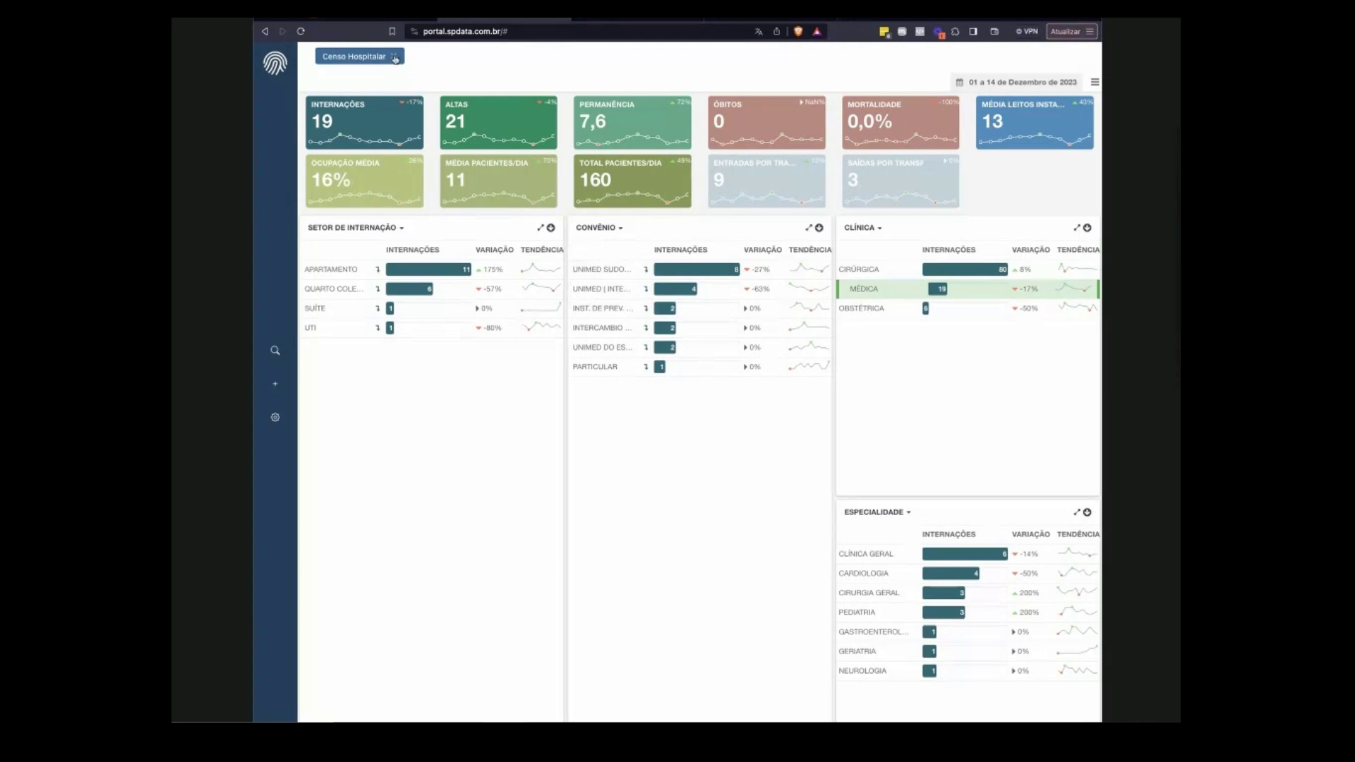
# Close the Censo Hospitalar report and check which reports the Custos and Faturamento folders in SGH Intelligence offer.
pyautogui.click(395, 57)
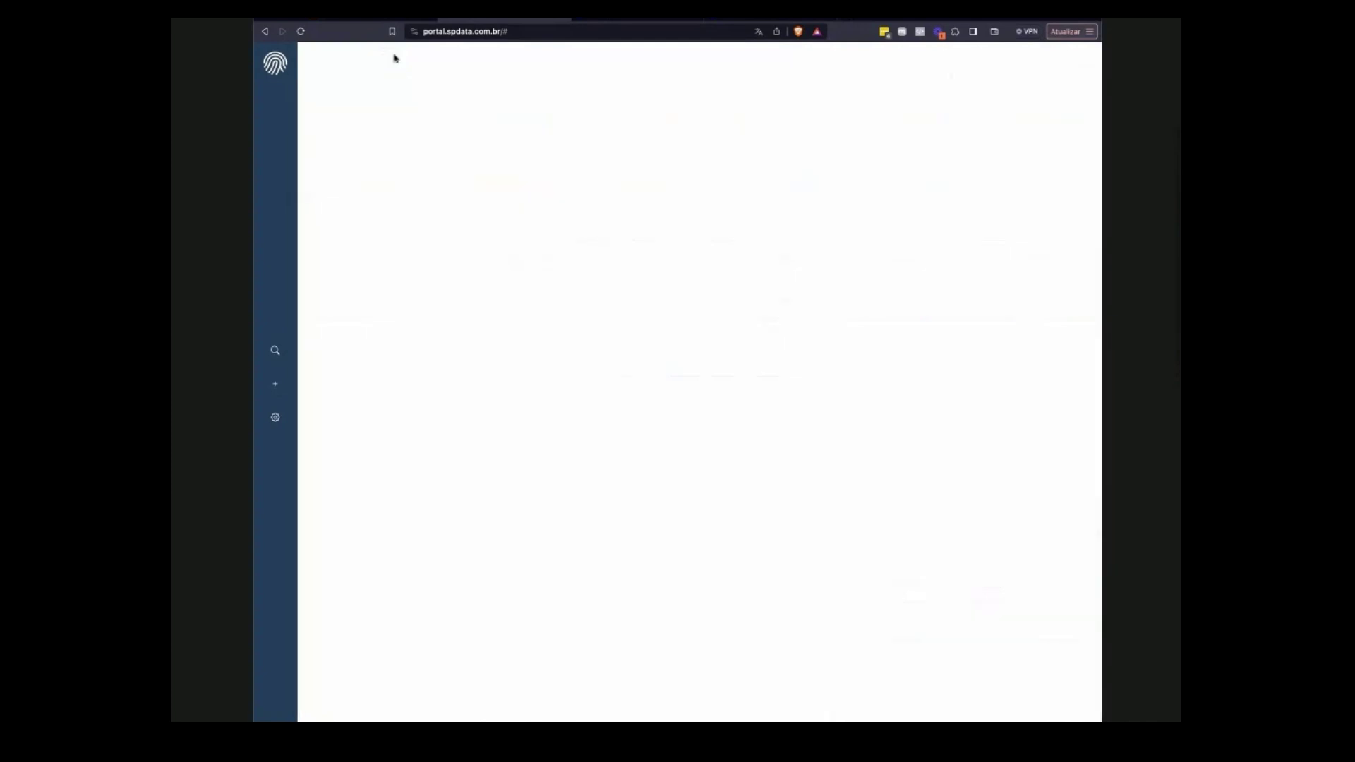
pyautogui.click(275, 350)
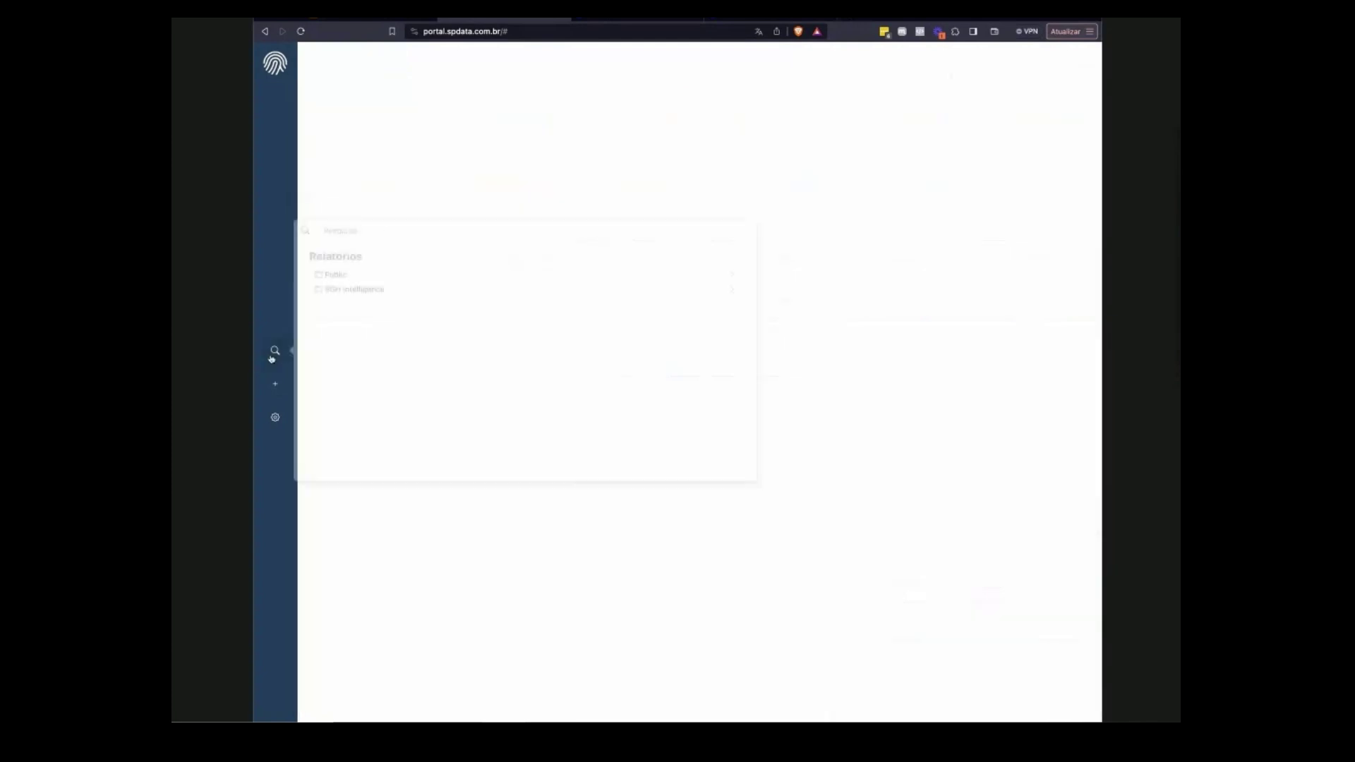
pyautogui.click(352, 290)
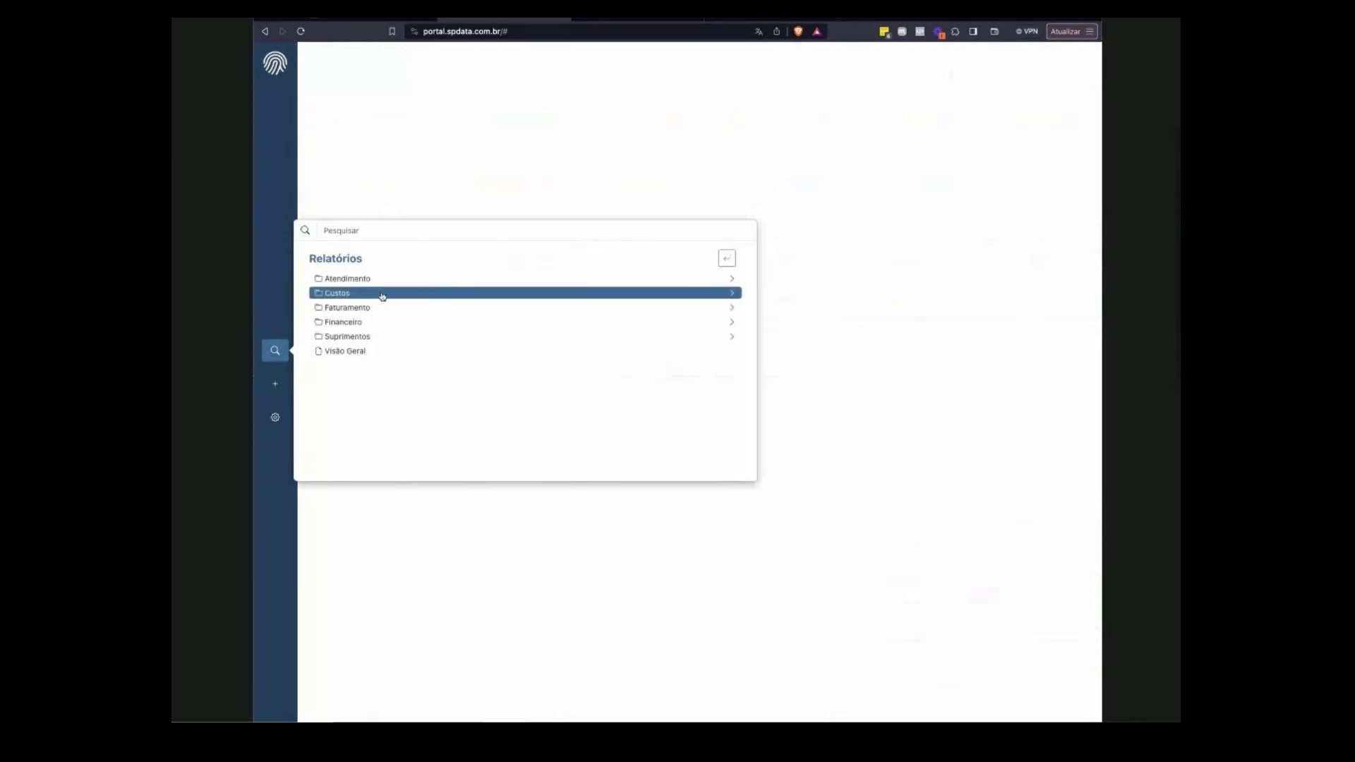
pyautogui.click(382, 296)
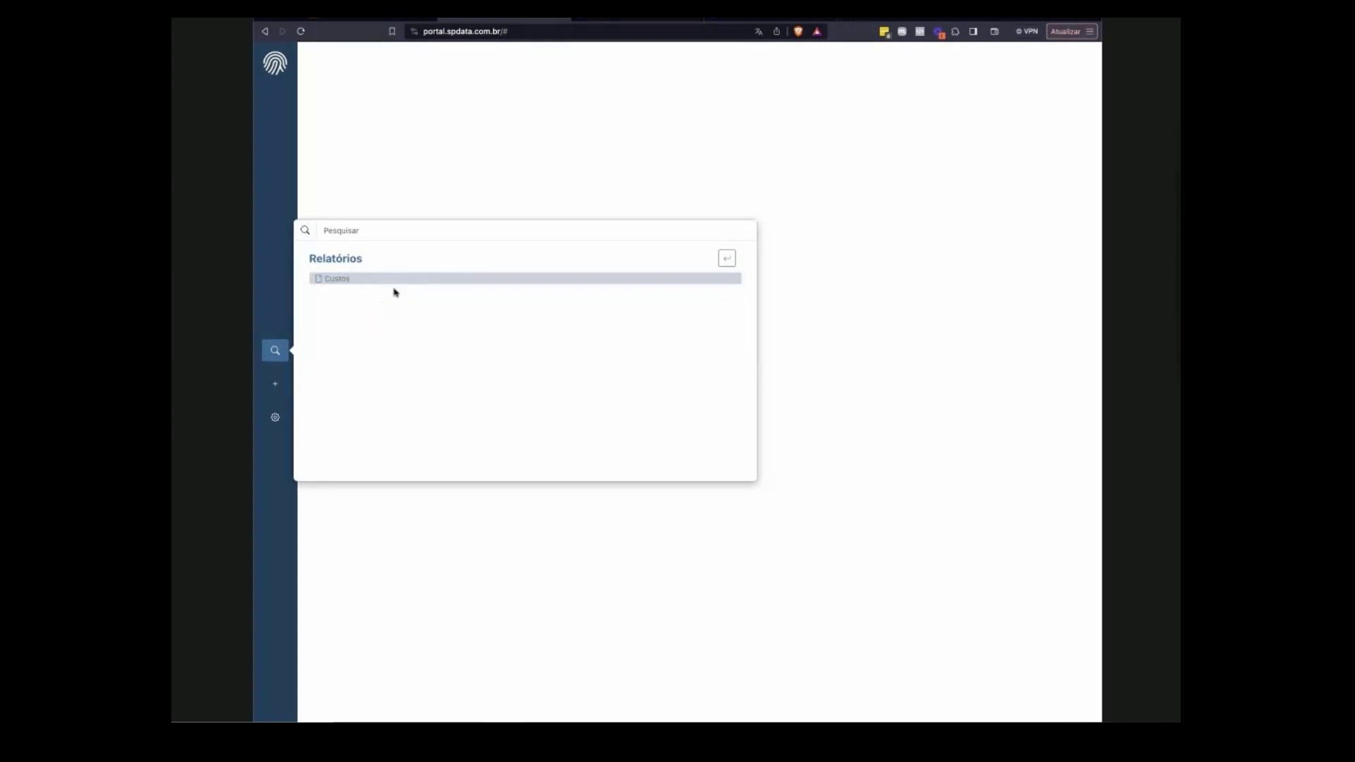
pyautogui.click(728, 259)
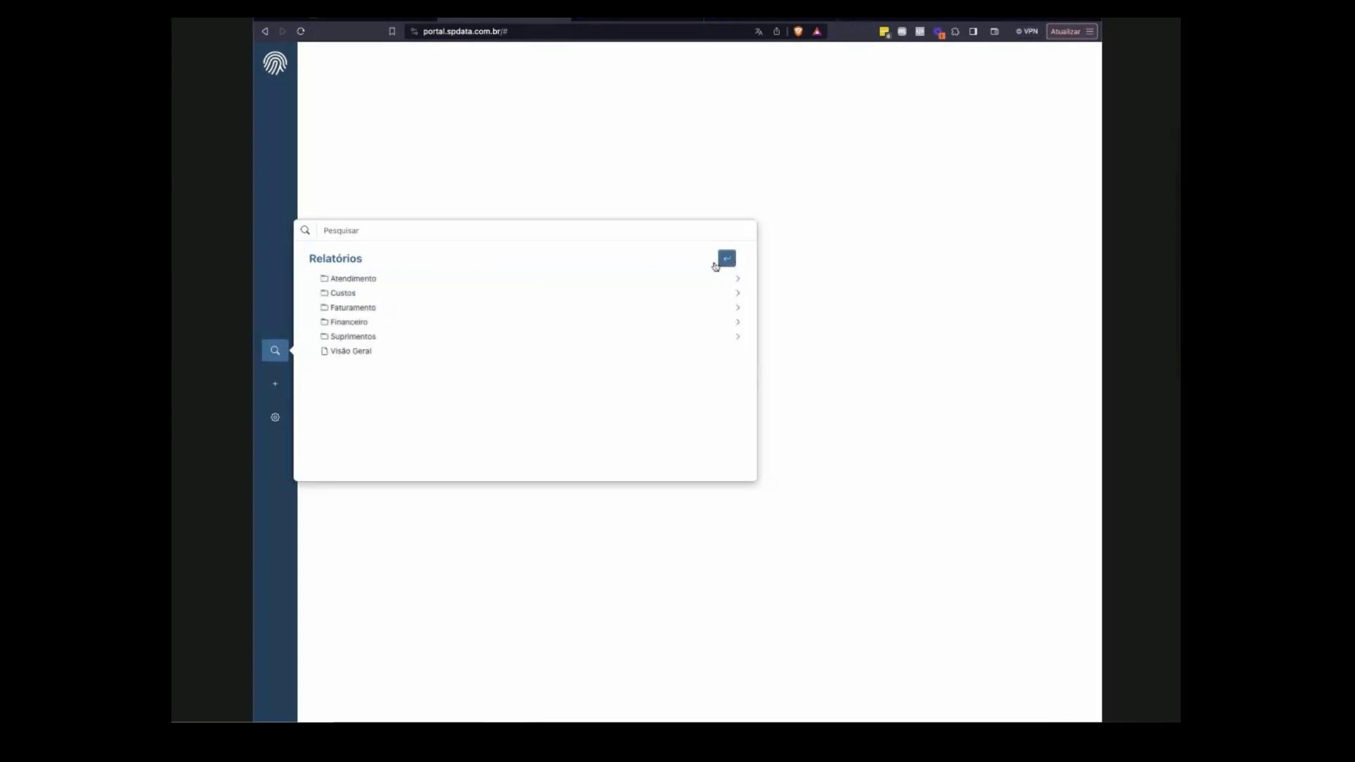
pyautogui.click(398, 308)
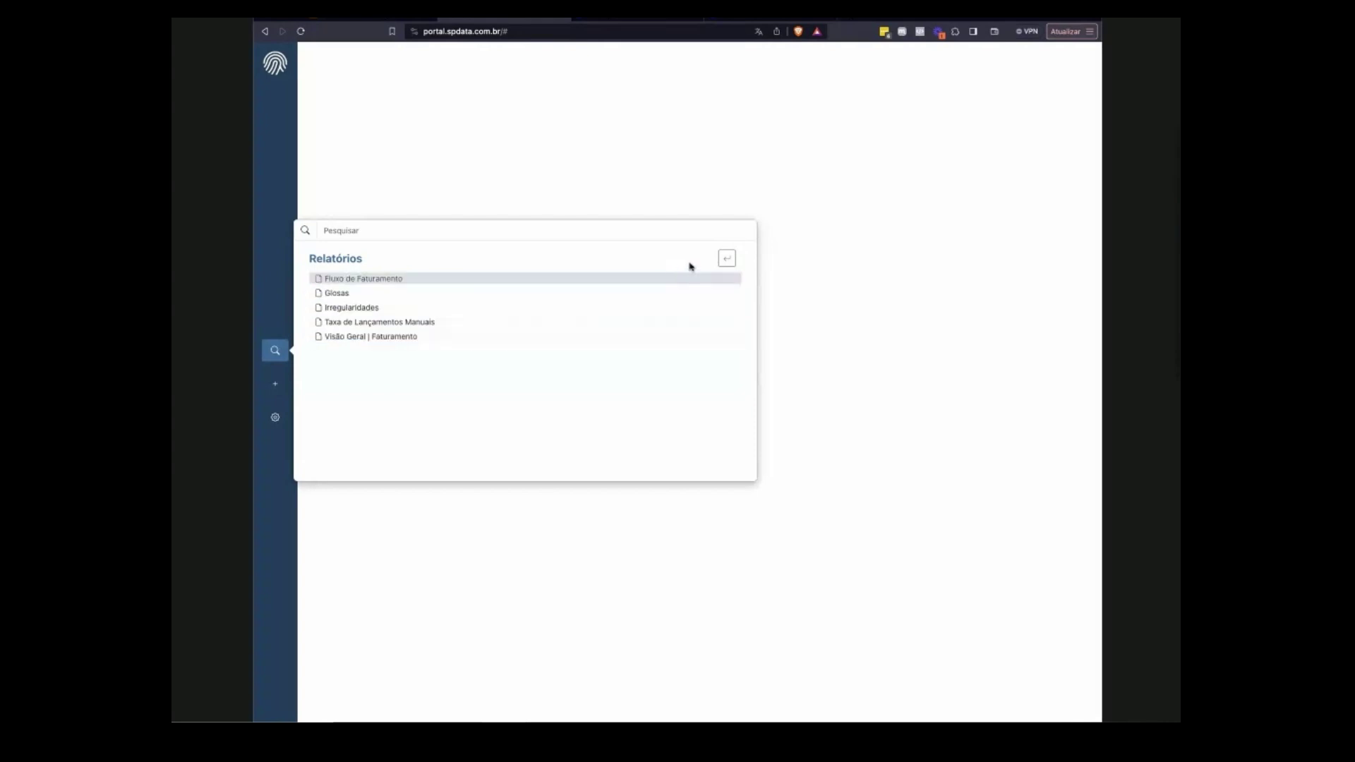
pyautogui.click(726, 258)
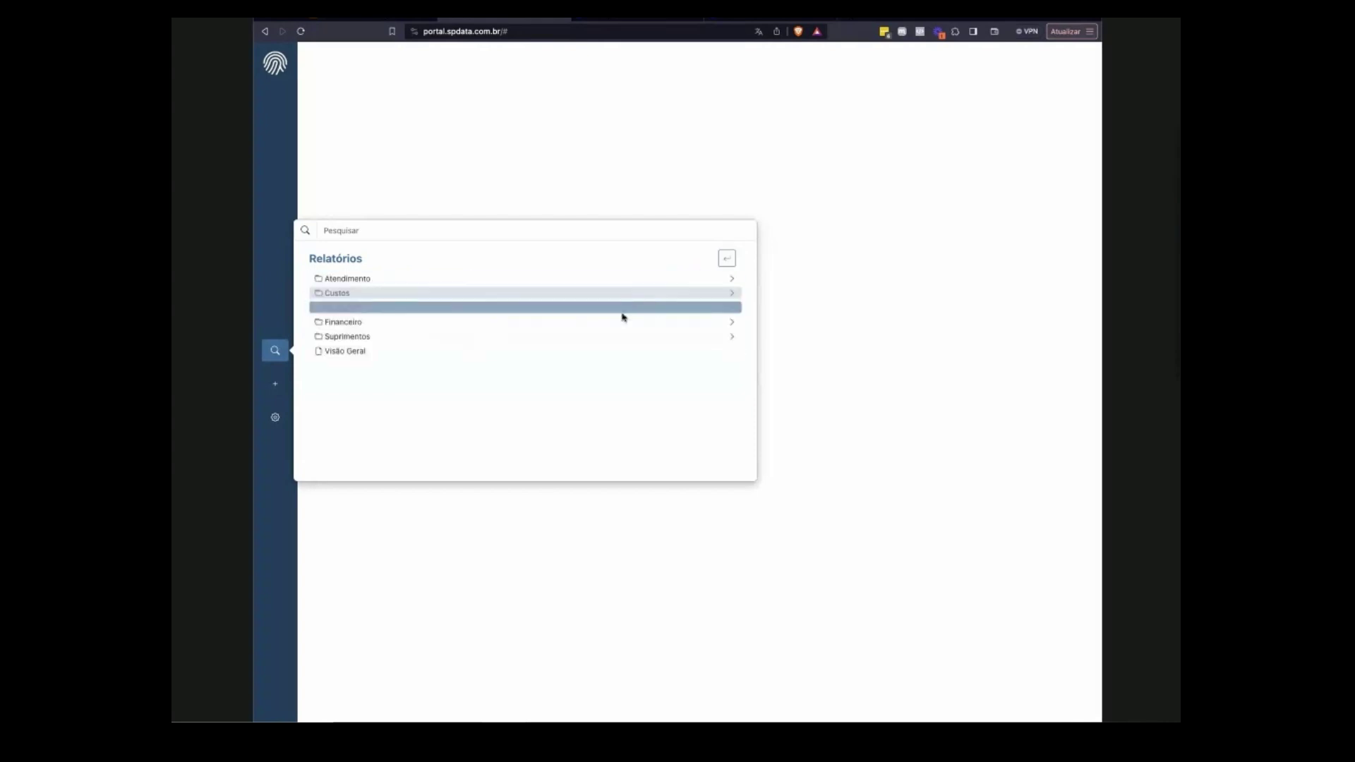
# Open the Fluxo de Caixa report from the Financeiro folder.
pyautogui.click(604, 322)
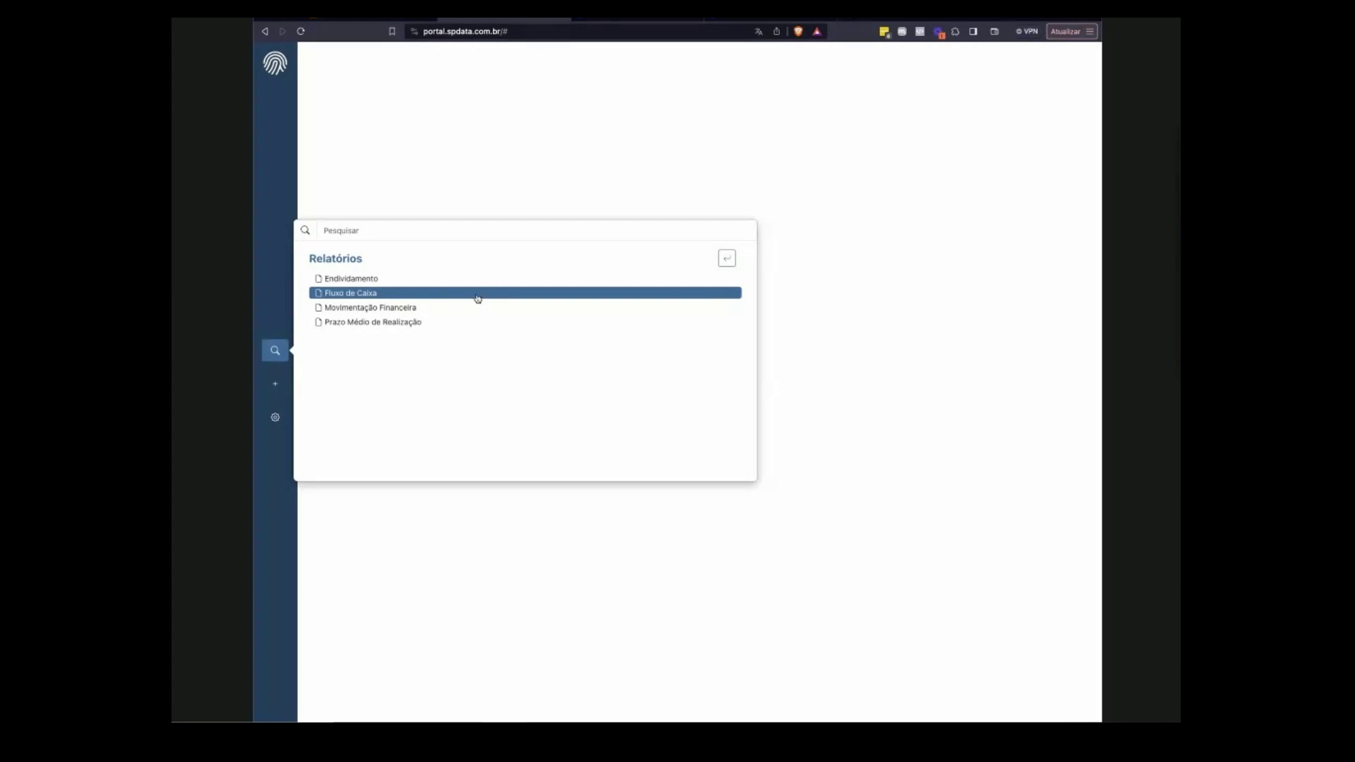
pyautogui.click(478, 298)
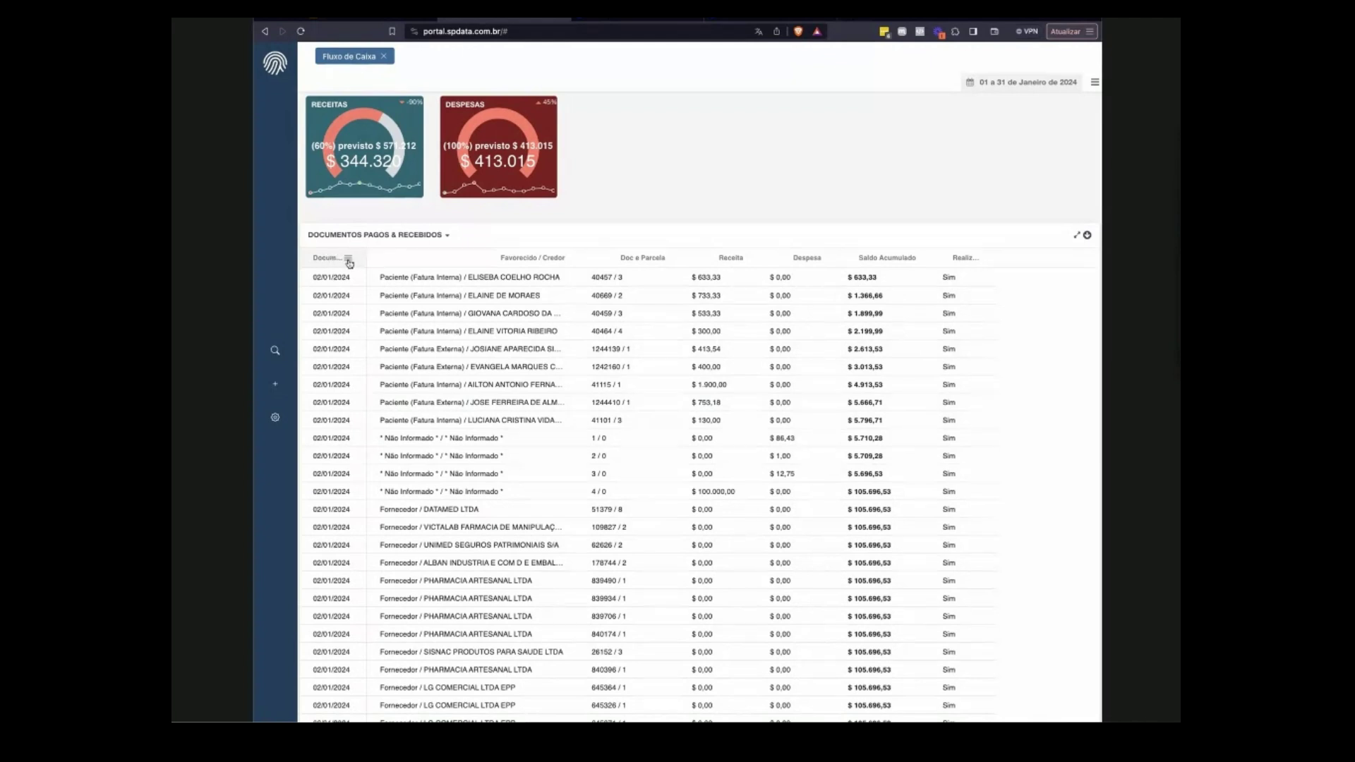
# Filter the Documentos Pagos & Recebidos table to document dates containing 10/01/2024 and review the matching rows.
pyautogui.click(348, 259)
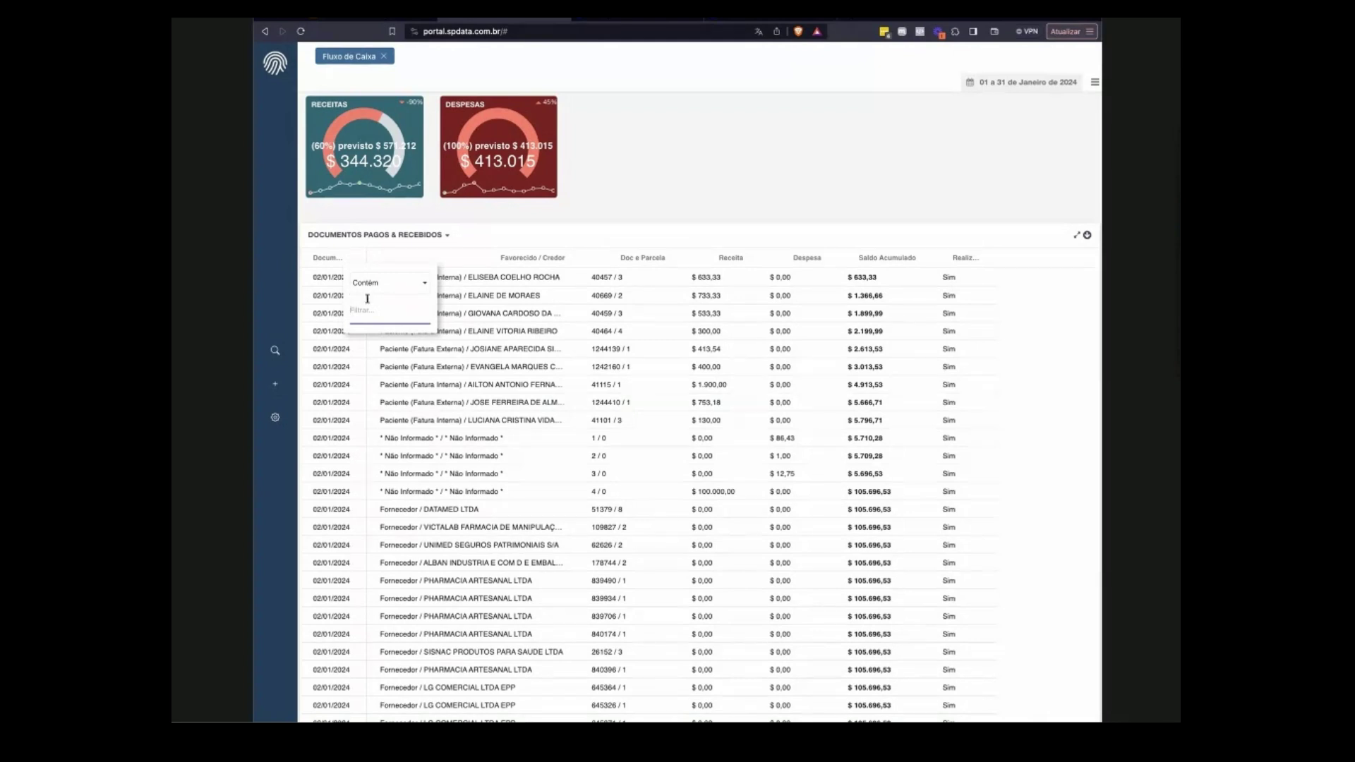
pyautogui.write('10')
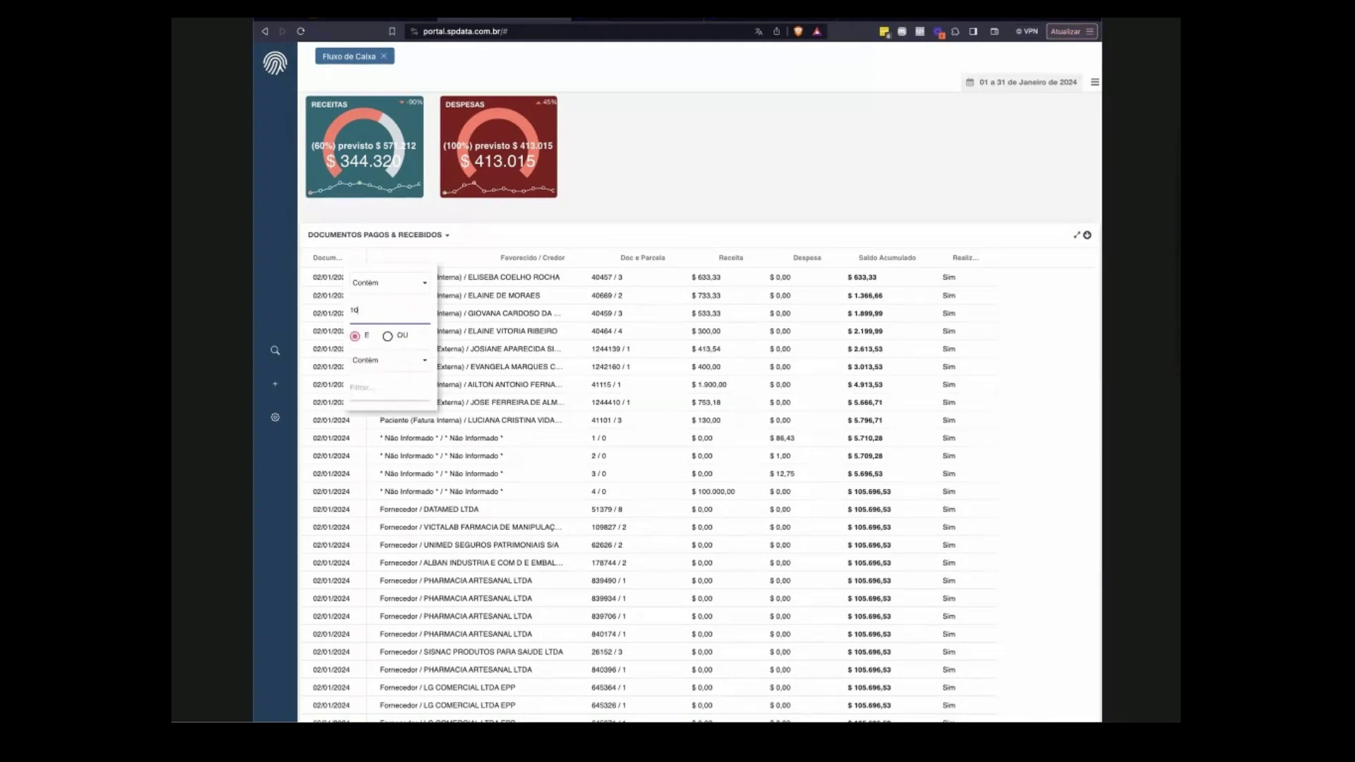
pyautogui.write('/01/2024')
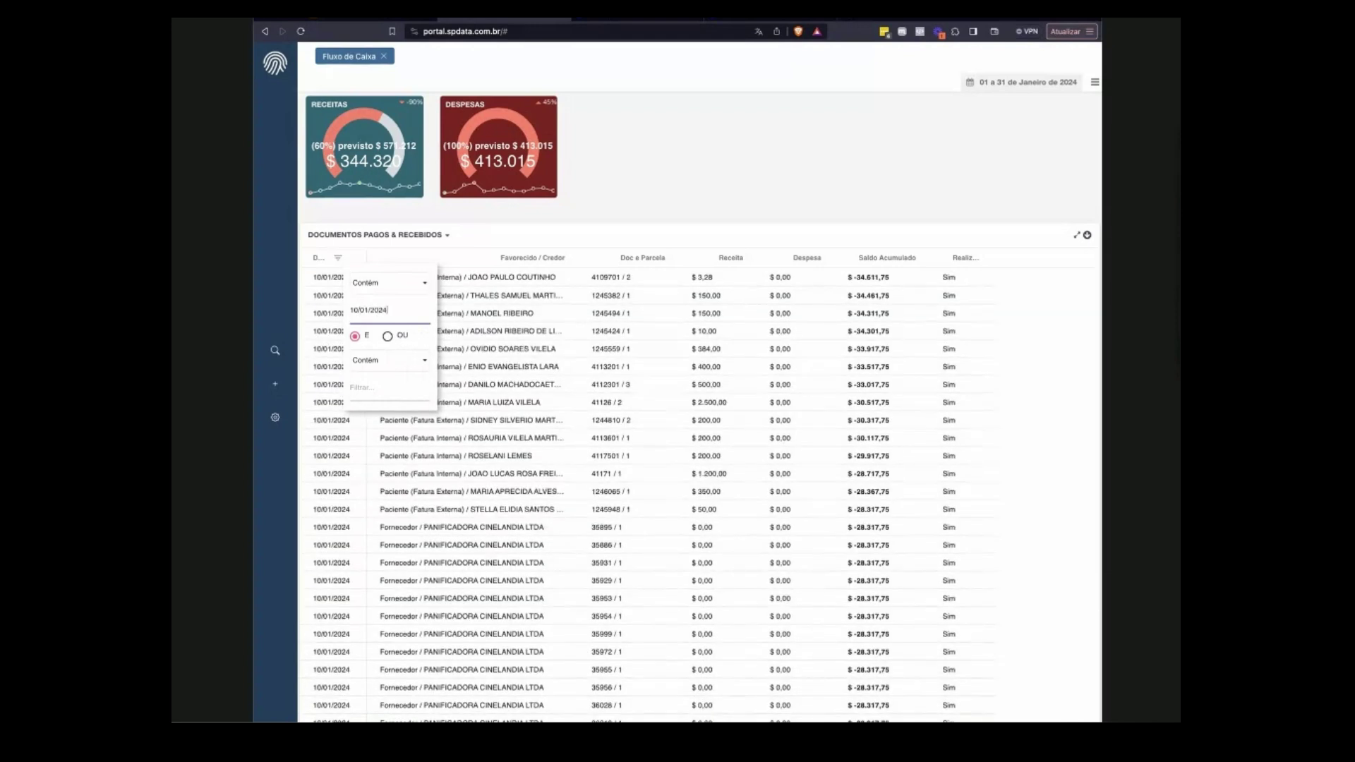
pyautogui.click(480, 217)
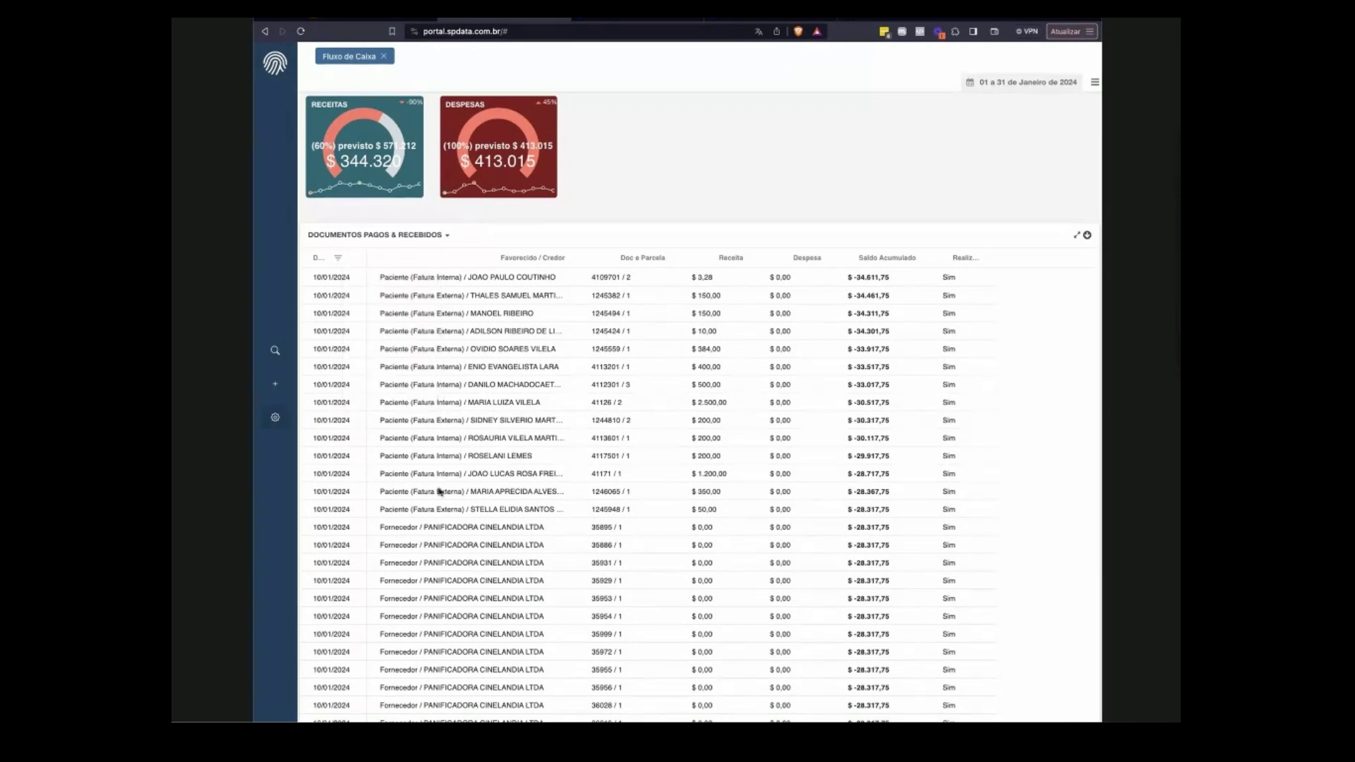
pyautogui.scroll(-15, 342, 432)
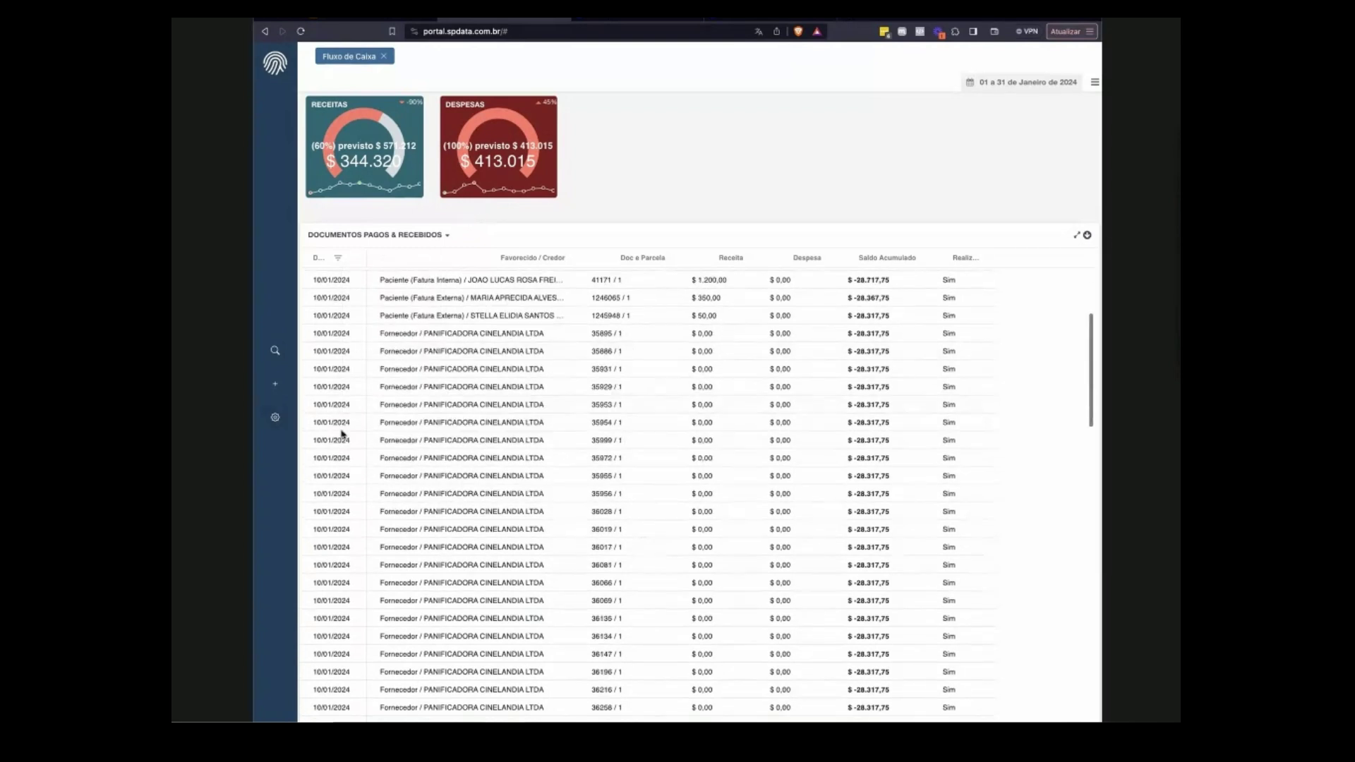
pyautogui.scroll(-5, 342, 433)
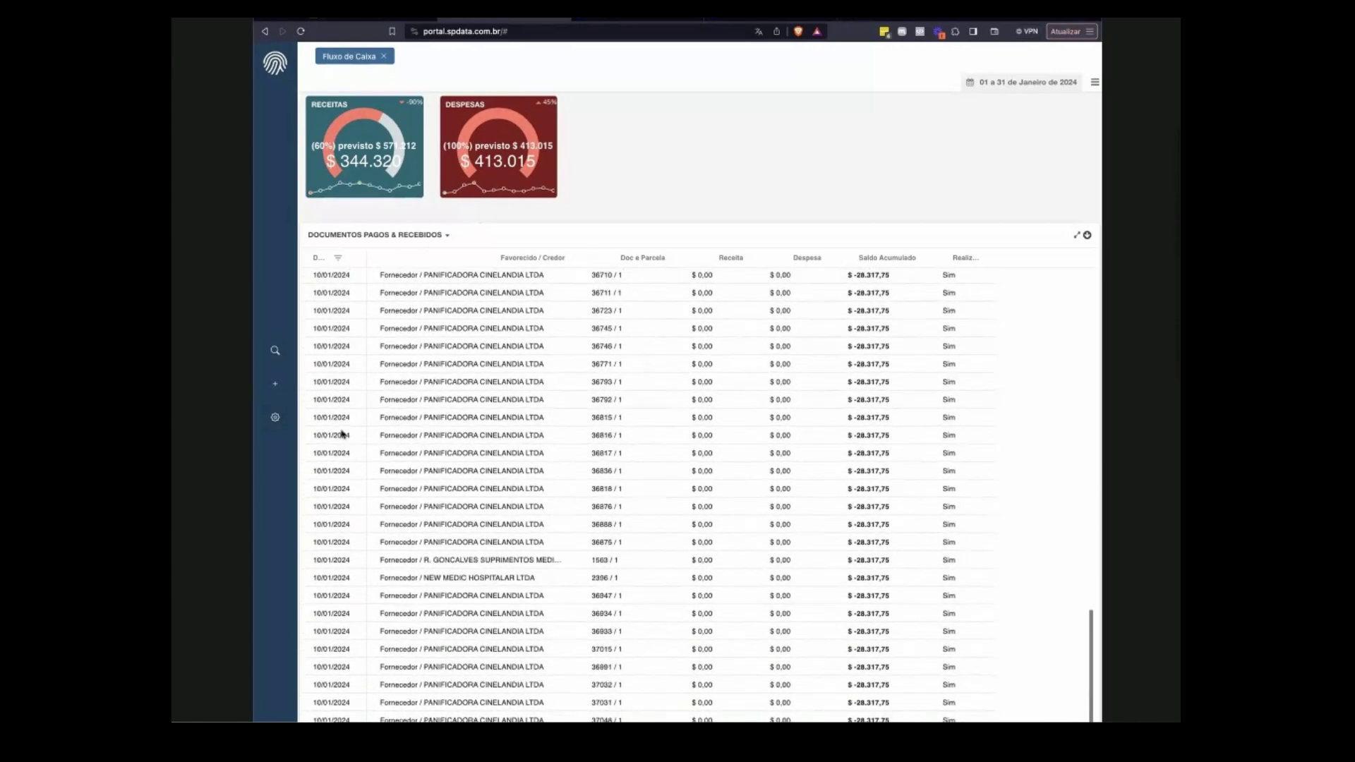
pyautogui.scroll(20, 342, 434)
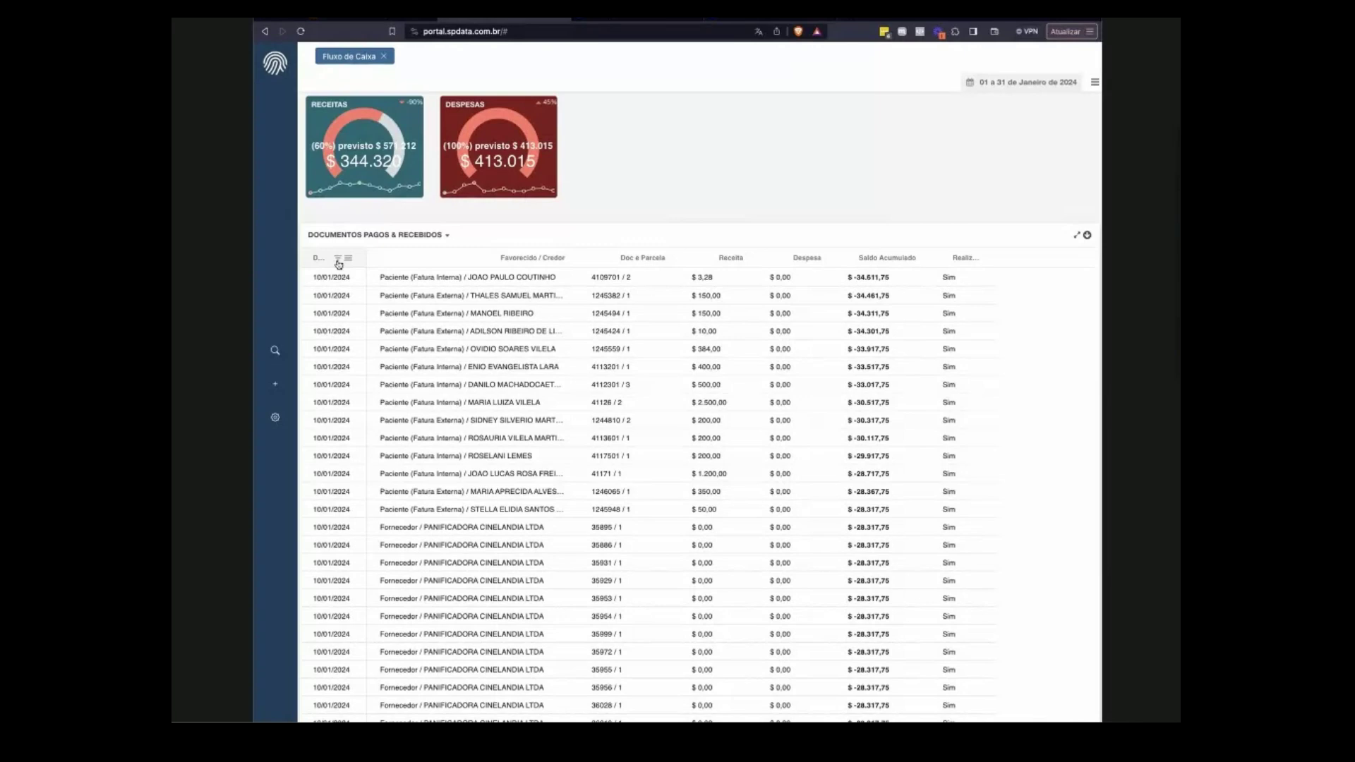
# Clear the date filter from the document date column of the Documentos Pagos & Recebidos table.
pyautogui.click(349, 258)
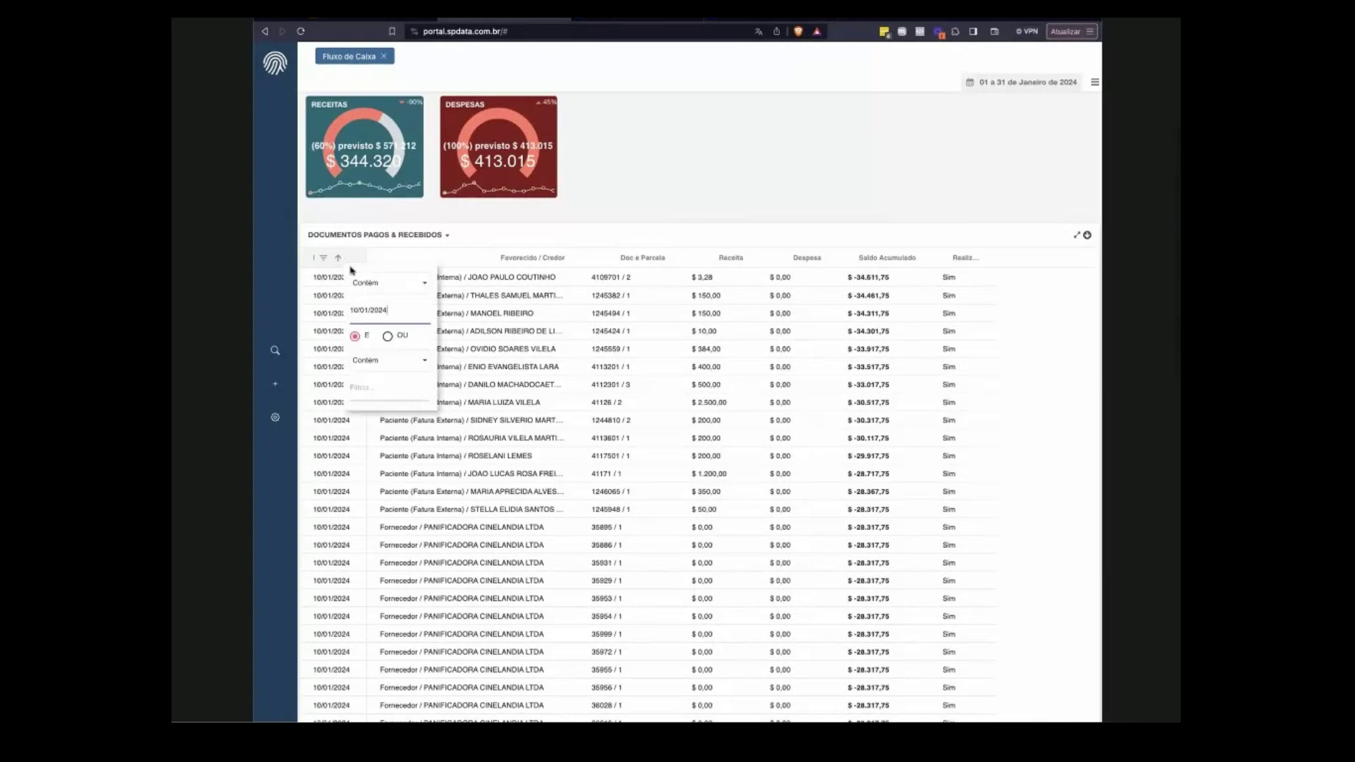
pyautogui.tripleClick(380, 310)
pyautogui.press('BackSpace')
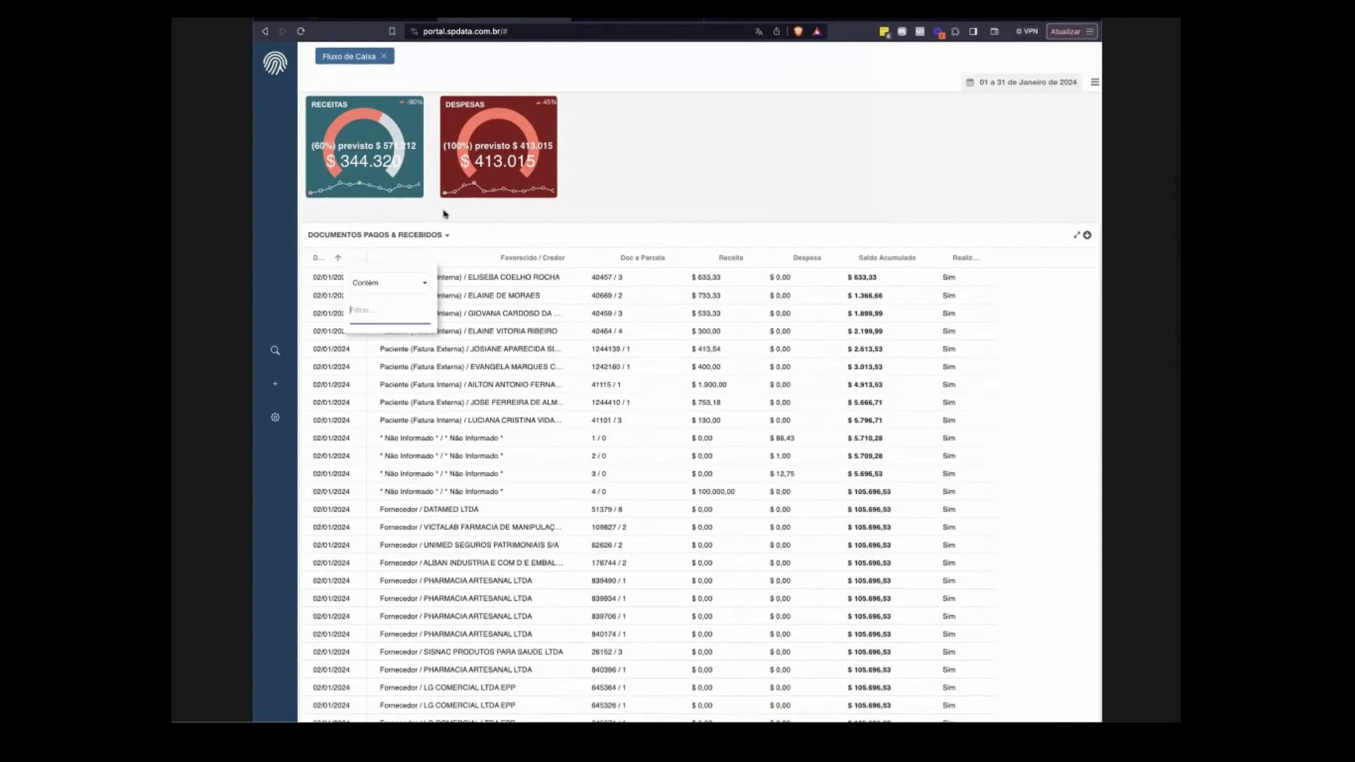
pyautogui.click(443, 213)
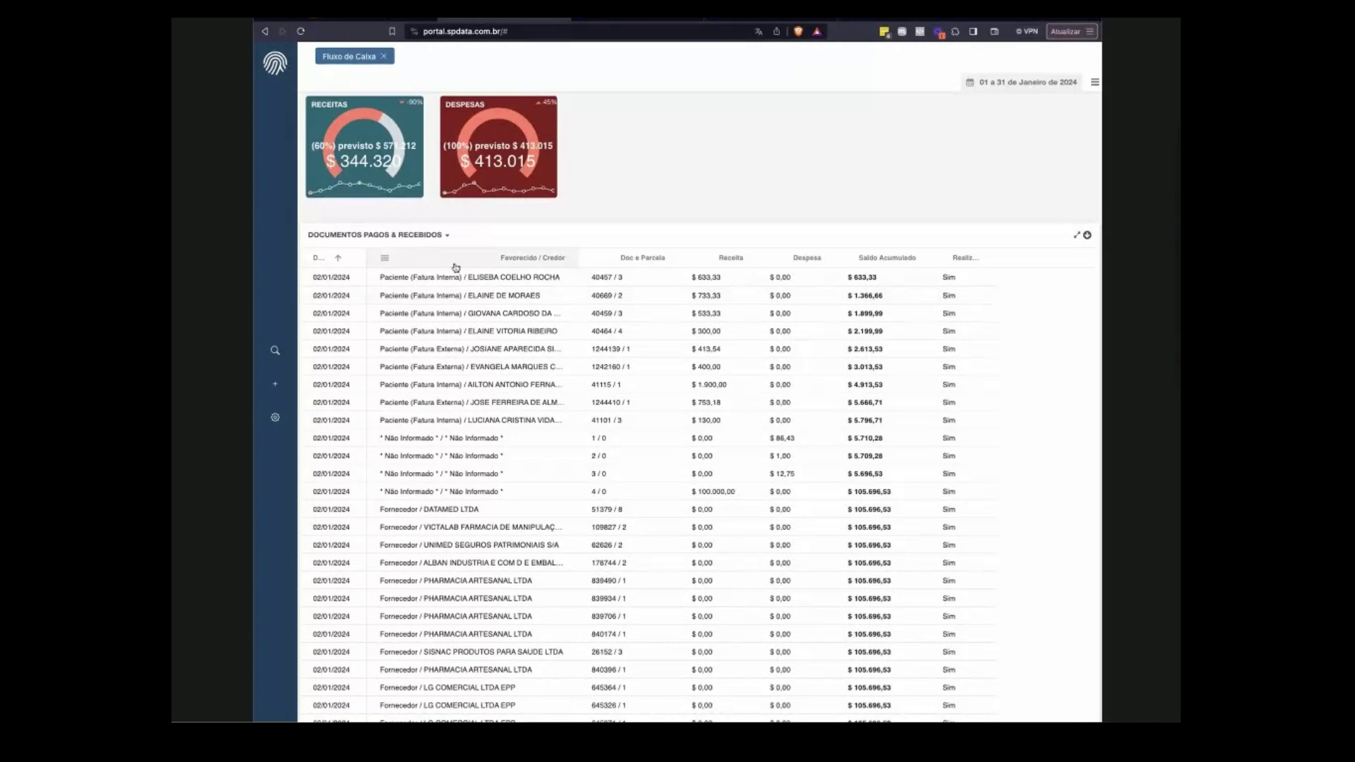
# Check the filter options of the Favorecido / Credor, Doc e Parcela and Receita columns without applying any filter.
pyautogui.click(385, 259)
pyautogui.click(595, 260)
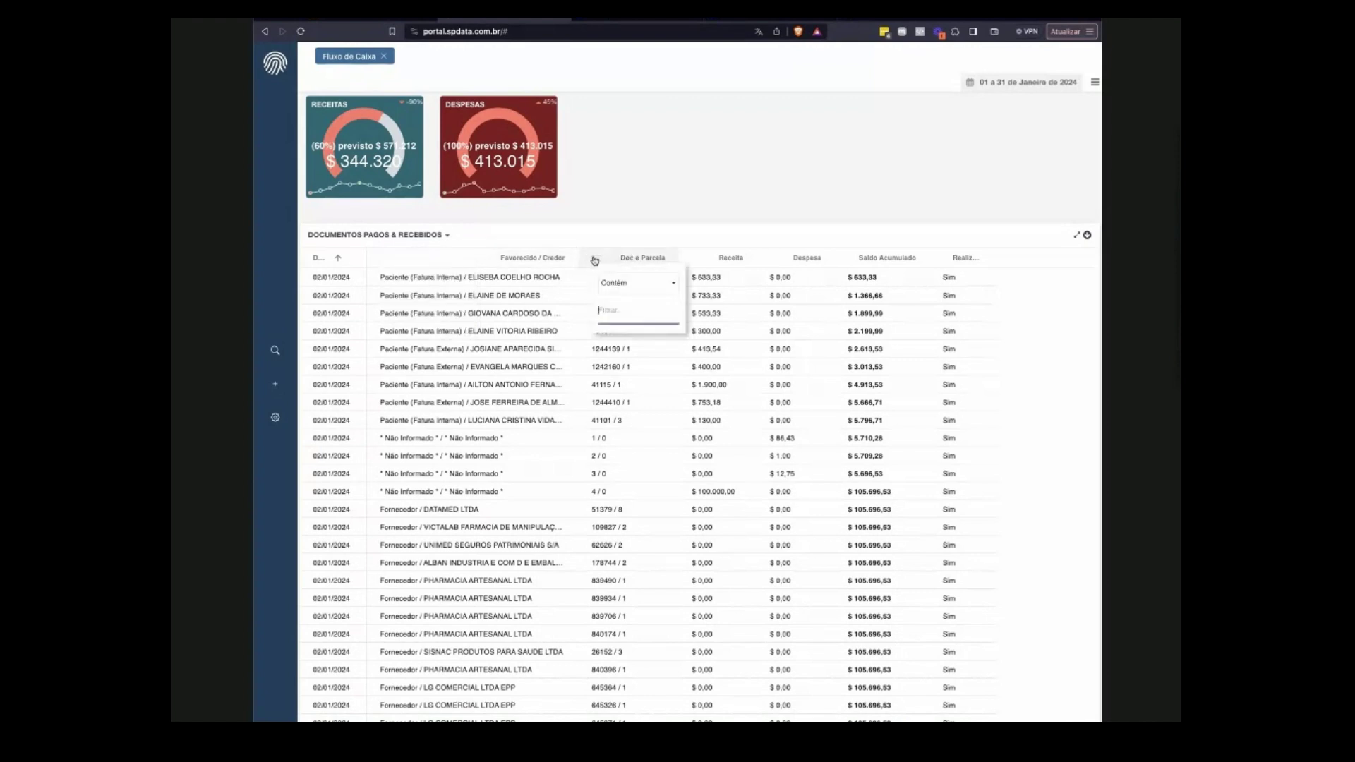
pyautogui.click(695, 260)
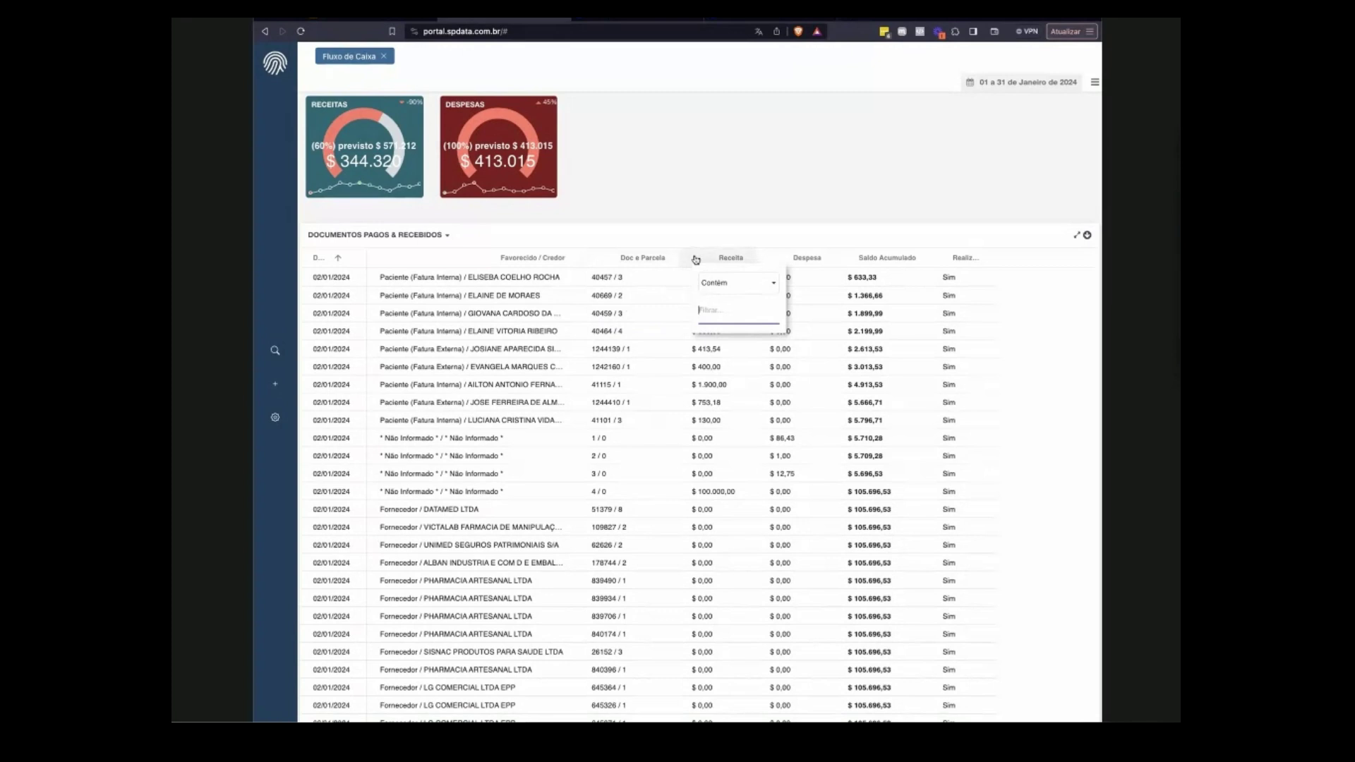
pyautogui.click(705, 208)
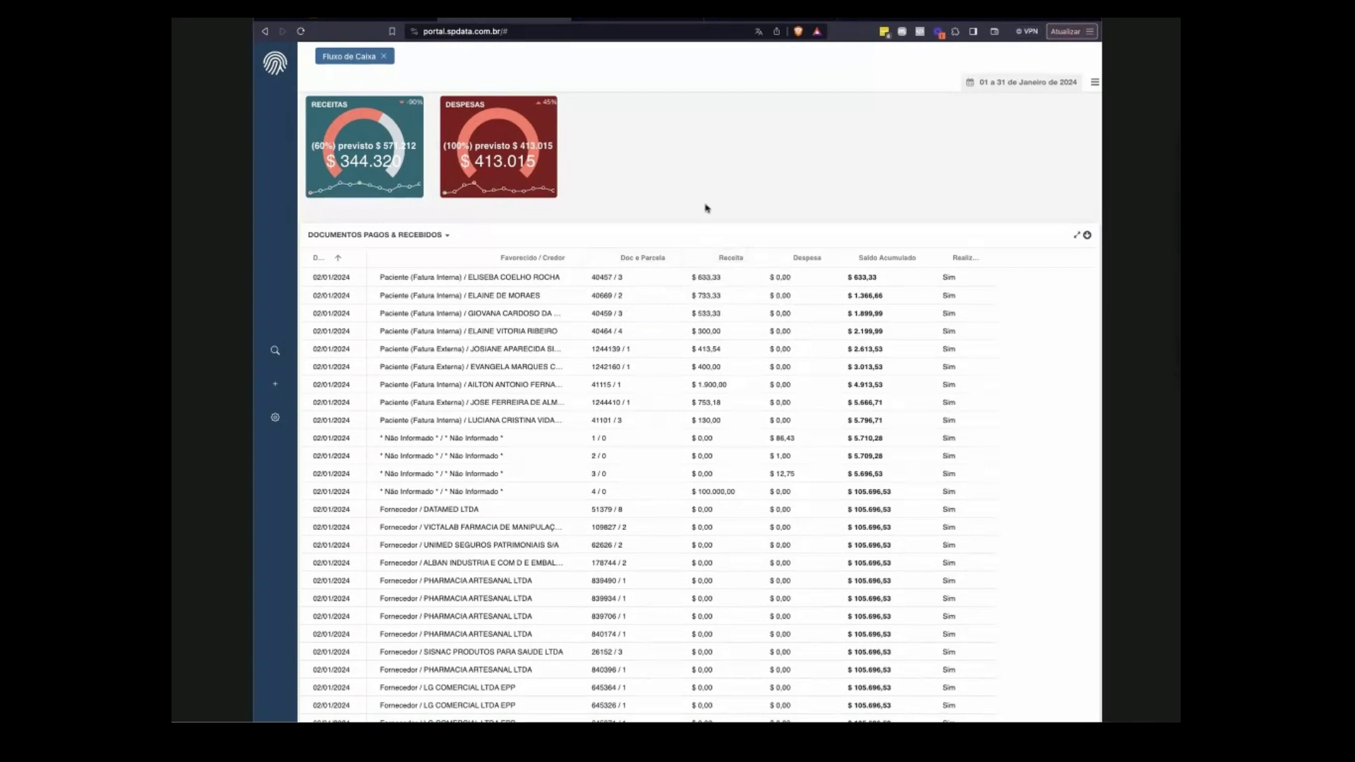
# Compare the Documentos Pagos & Recebidos rows sorted by Receita and by Despesa, ascending and descending, and restore the original order.
pyautogui.click(720, 259)
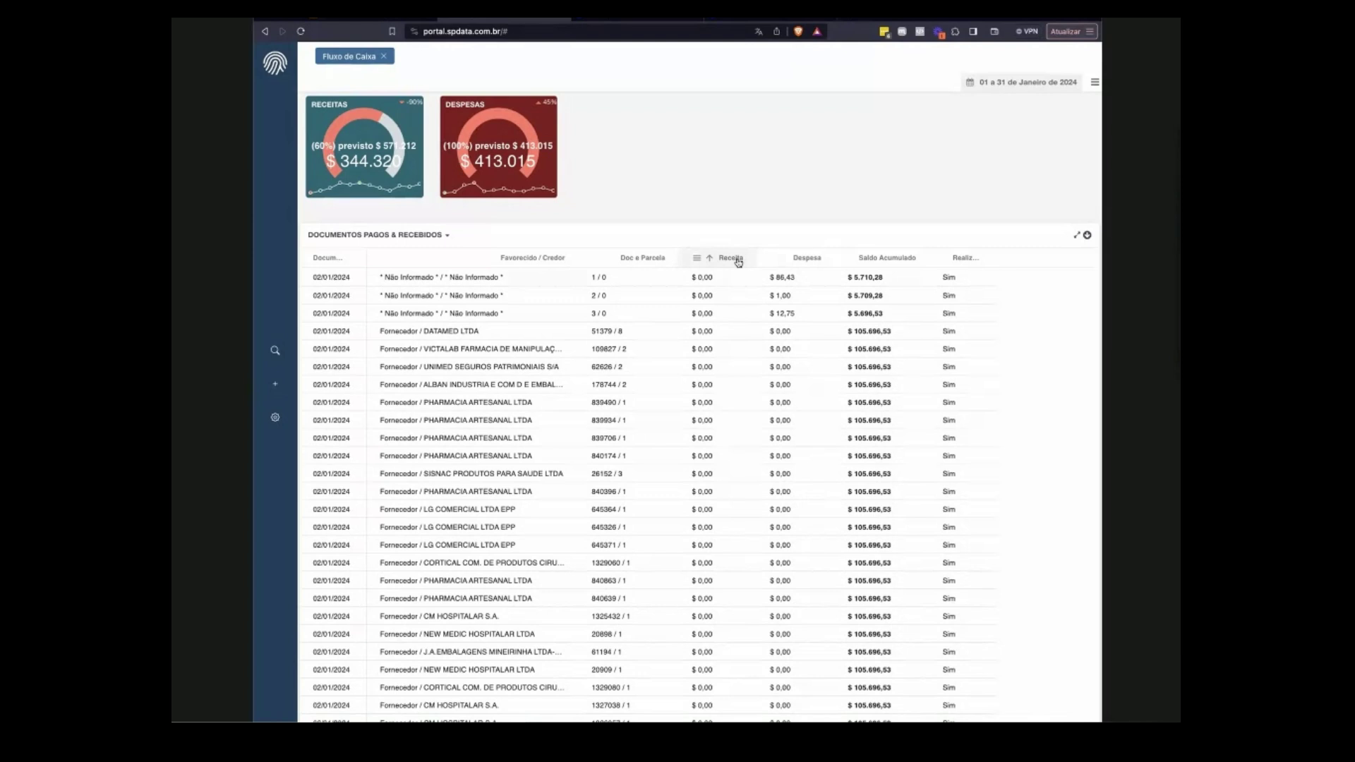
pyautogui.click(734, 259)
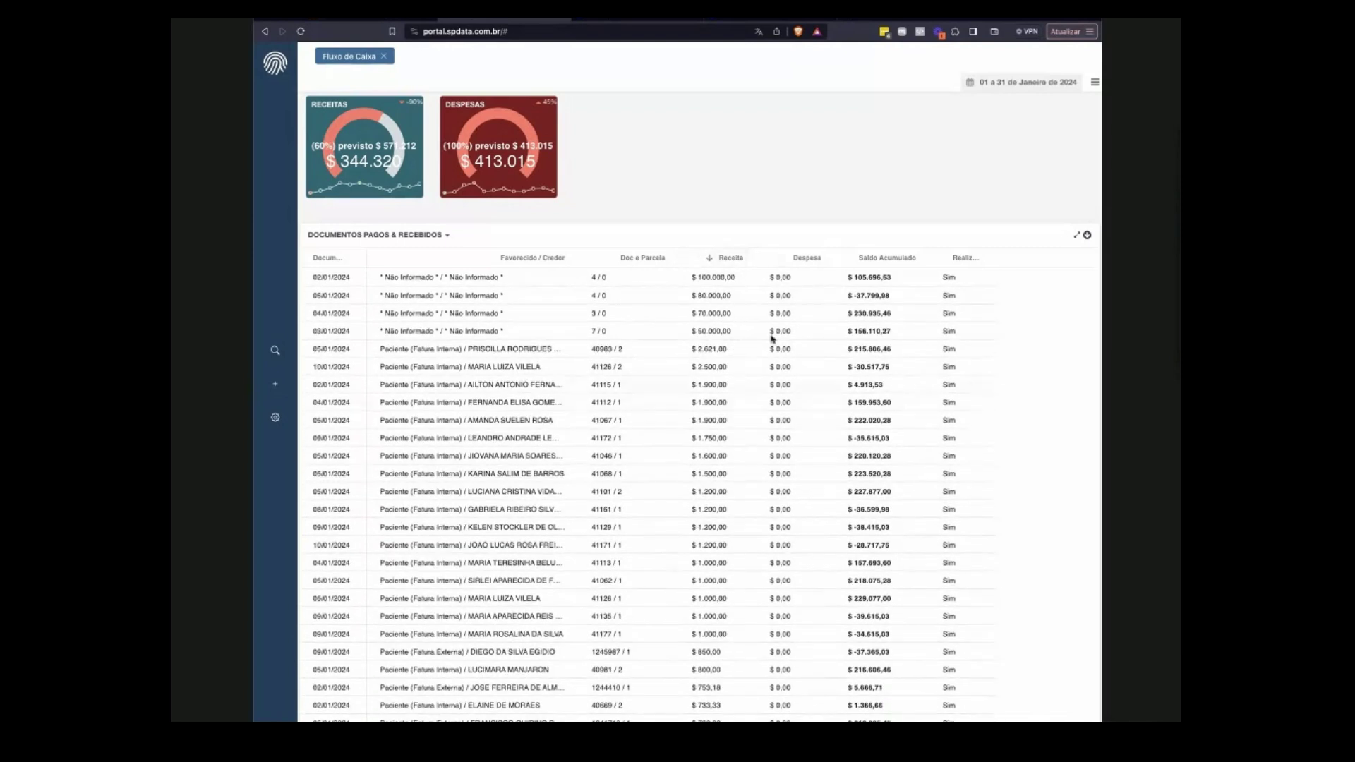
pyautogui.click(804, 258)
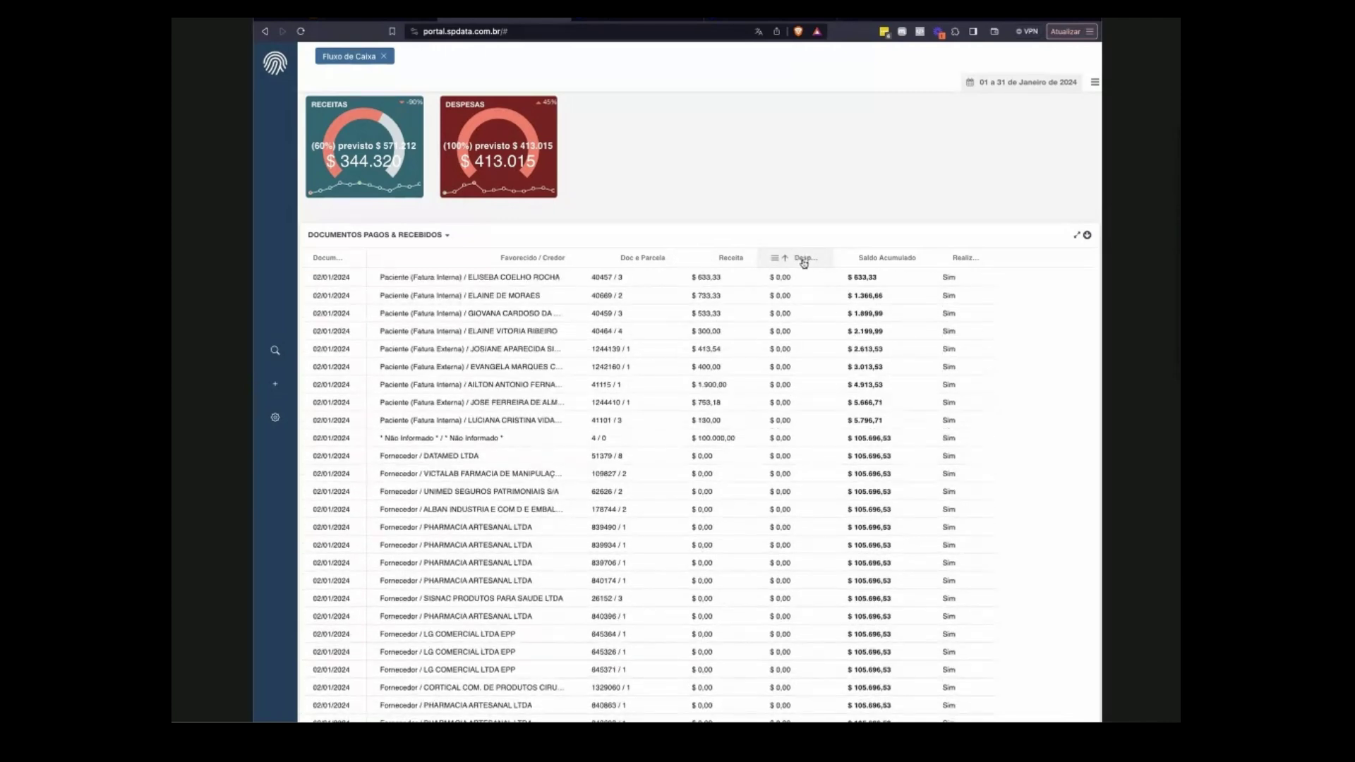
pyautogui.click(804, 258)
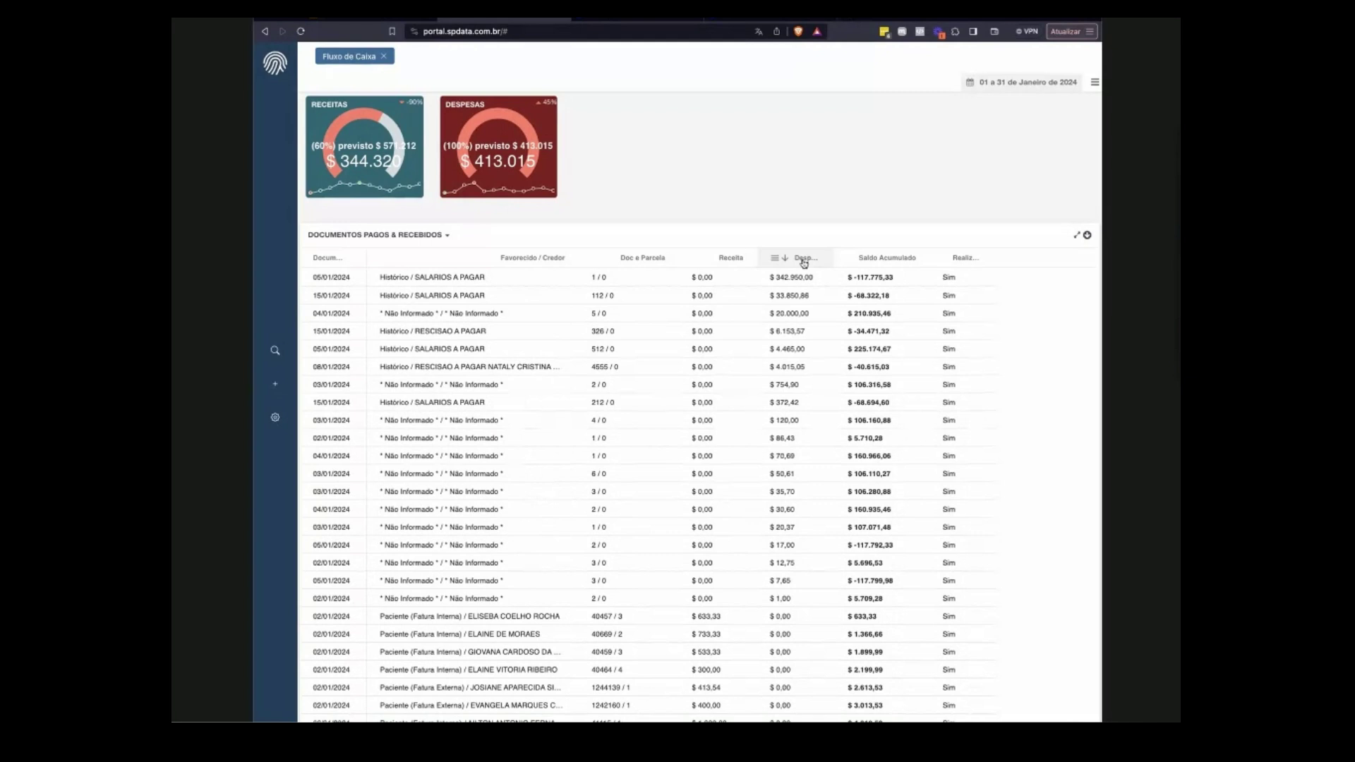
pyautogui.click(803, 258)
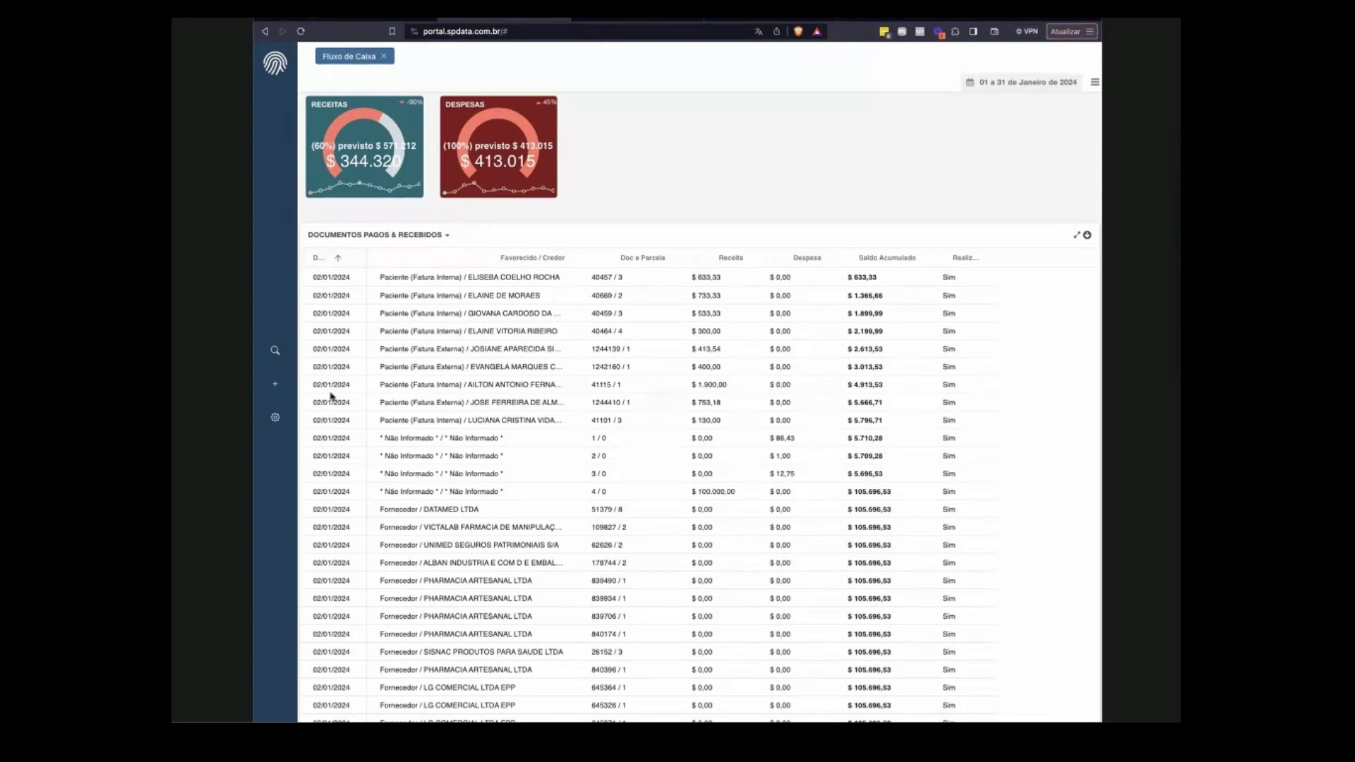
# Check the available period options without changing the period, and close the Fluxo de Caixa report.
pyautogui.click(1033, 81)
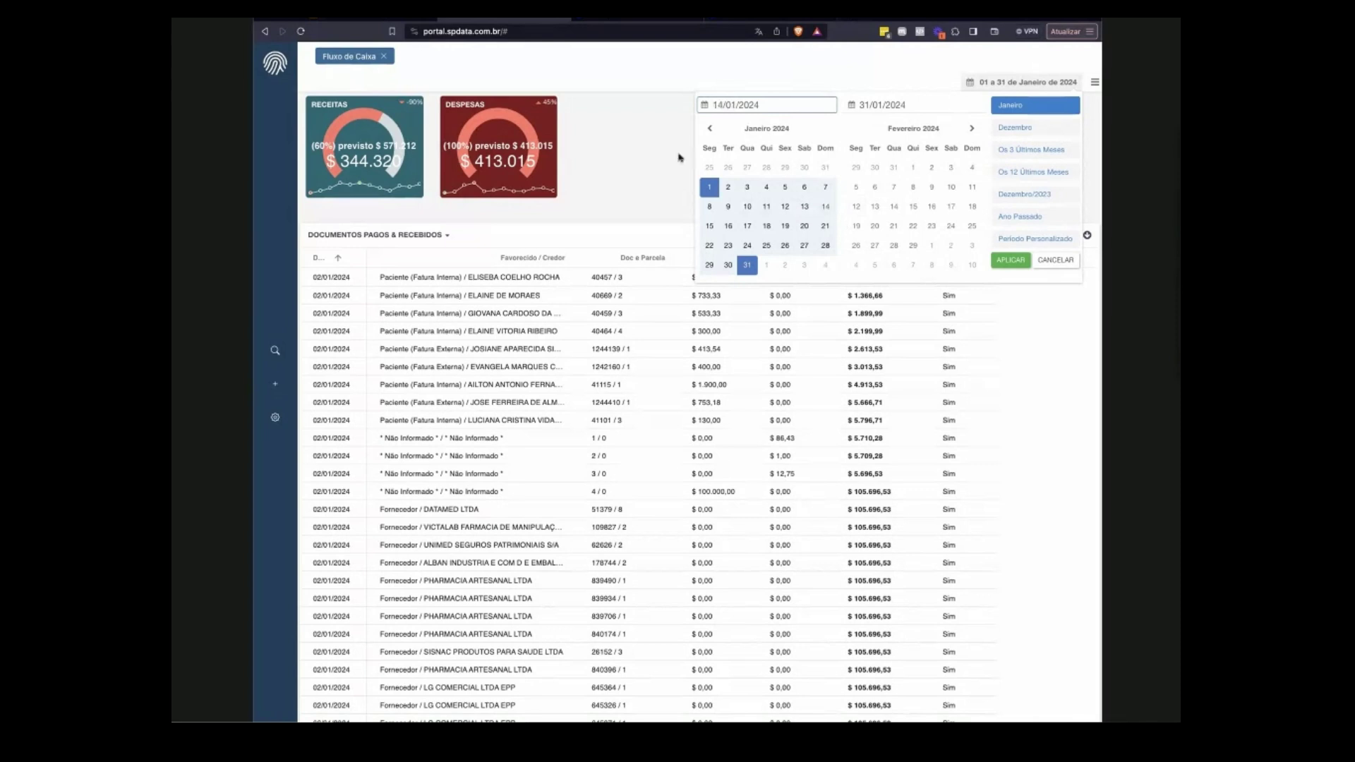
pyautogui.click(625, 148)
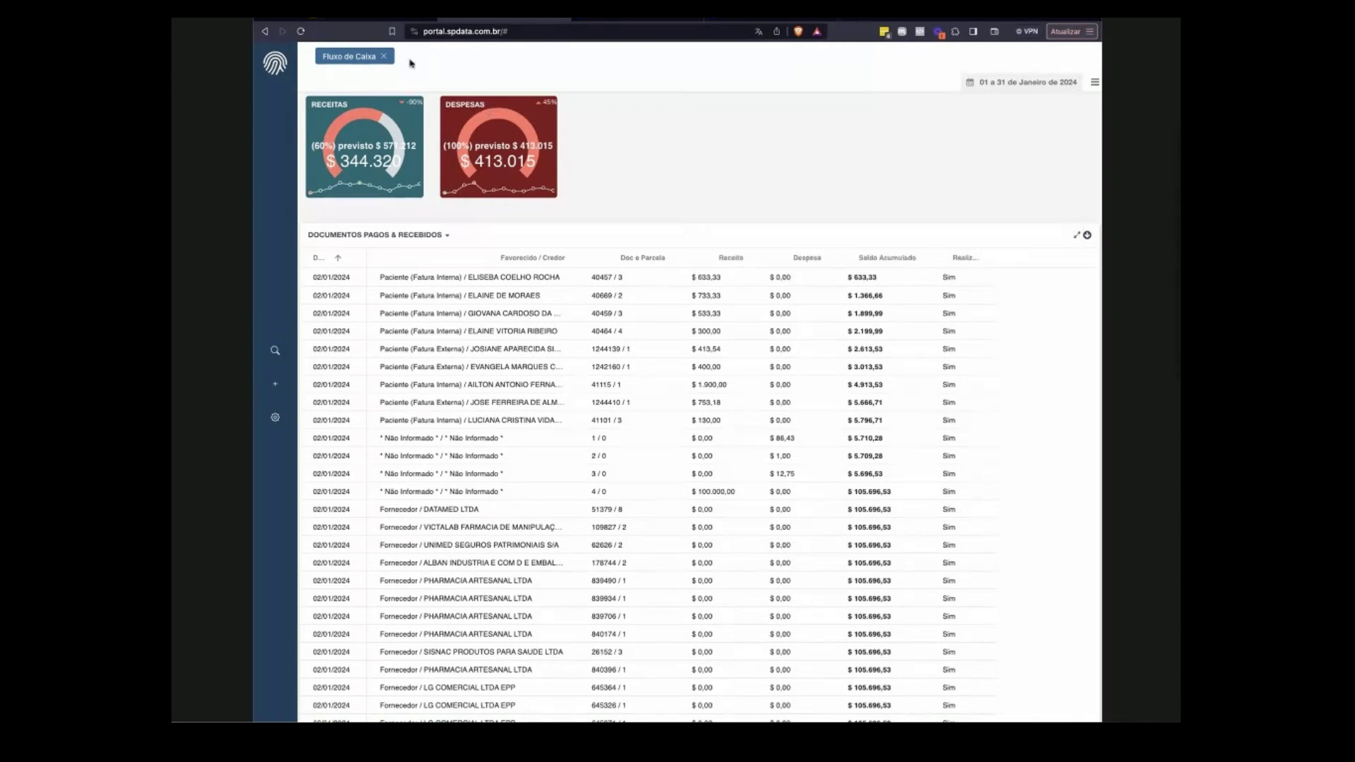
pyautogui.click(383, 56)
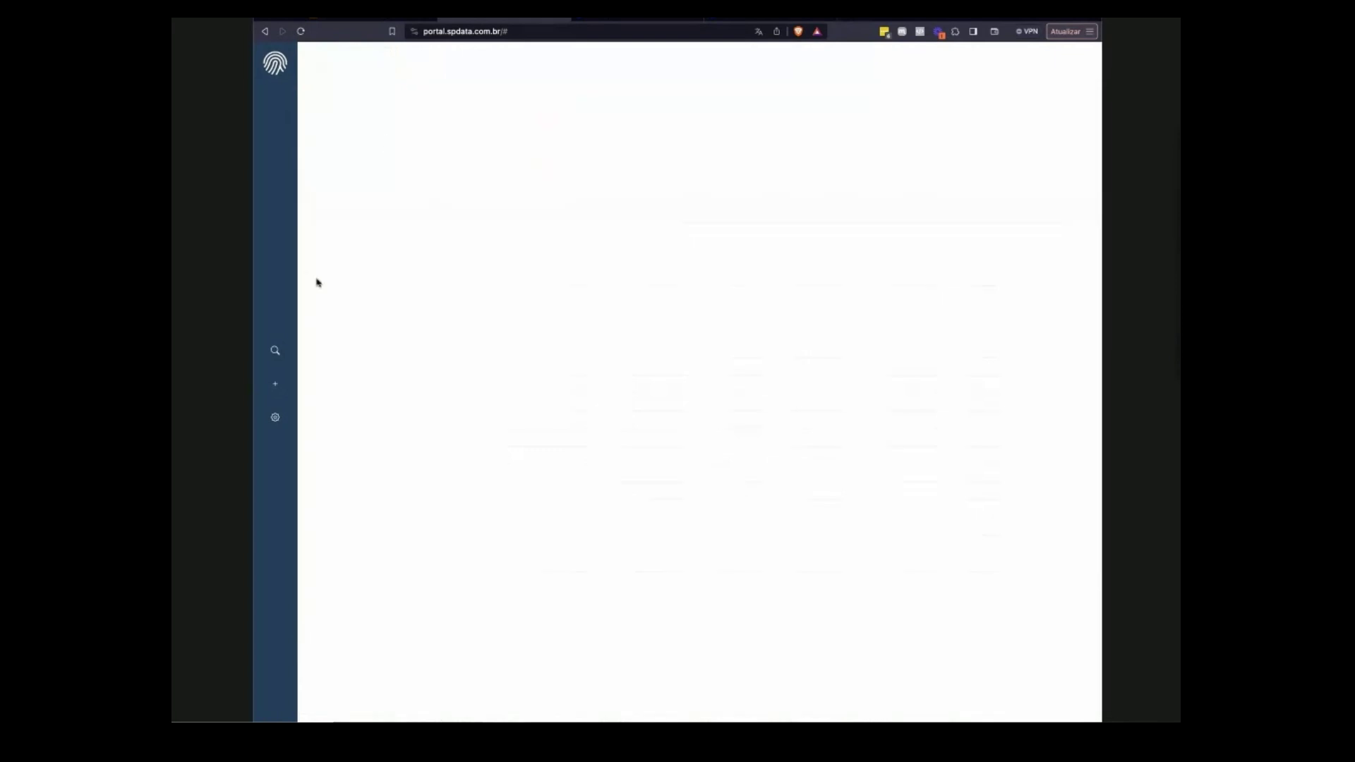
# Browse the report list under SGH Intelligence, including the Suprimentos folder, without opening any report.
pyautogui.click(275, 355)
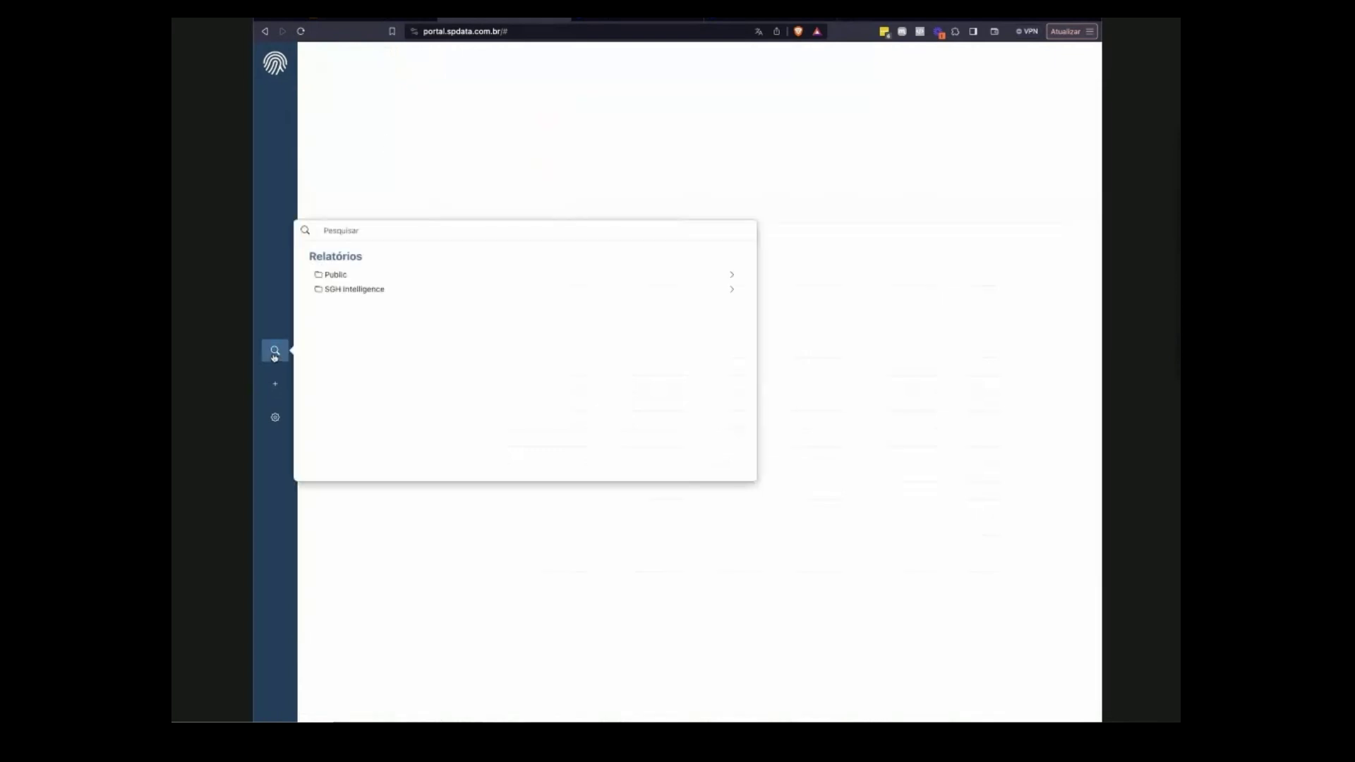
pyautogui.click(353, 290)
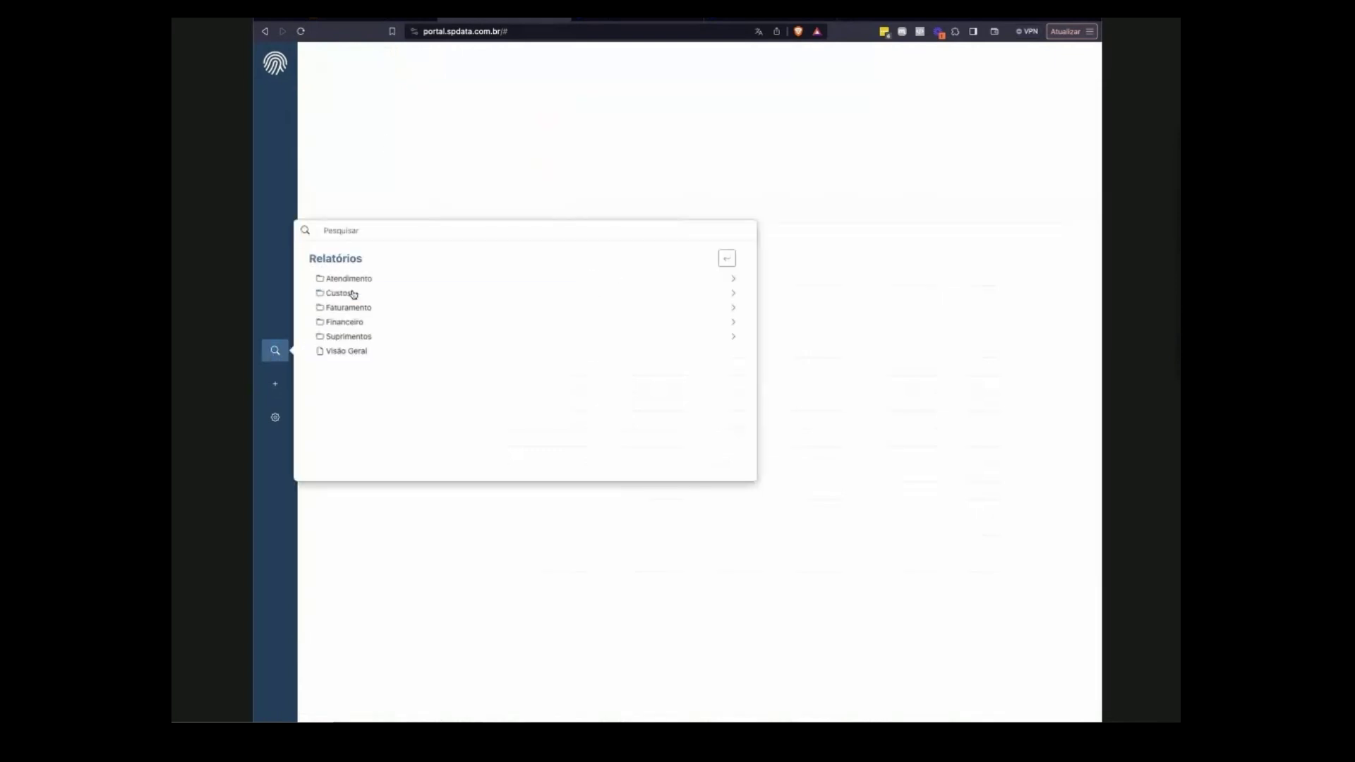
pyautogui.click(374, 336)
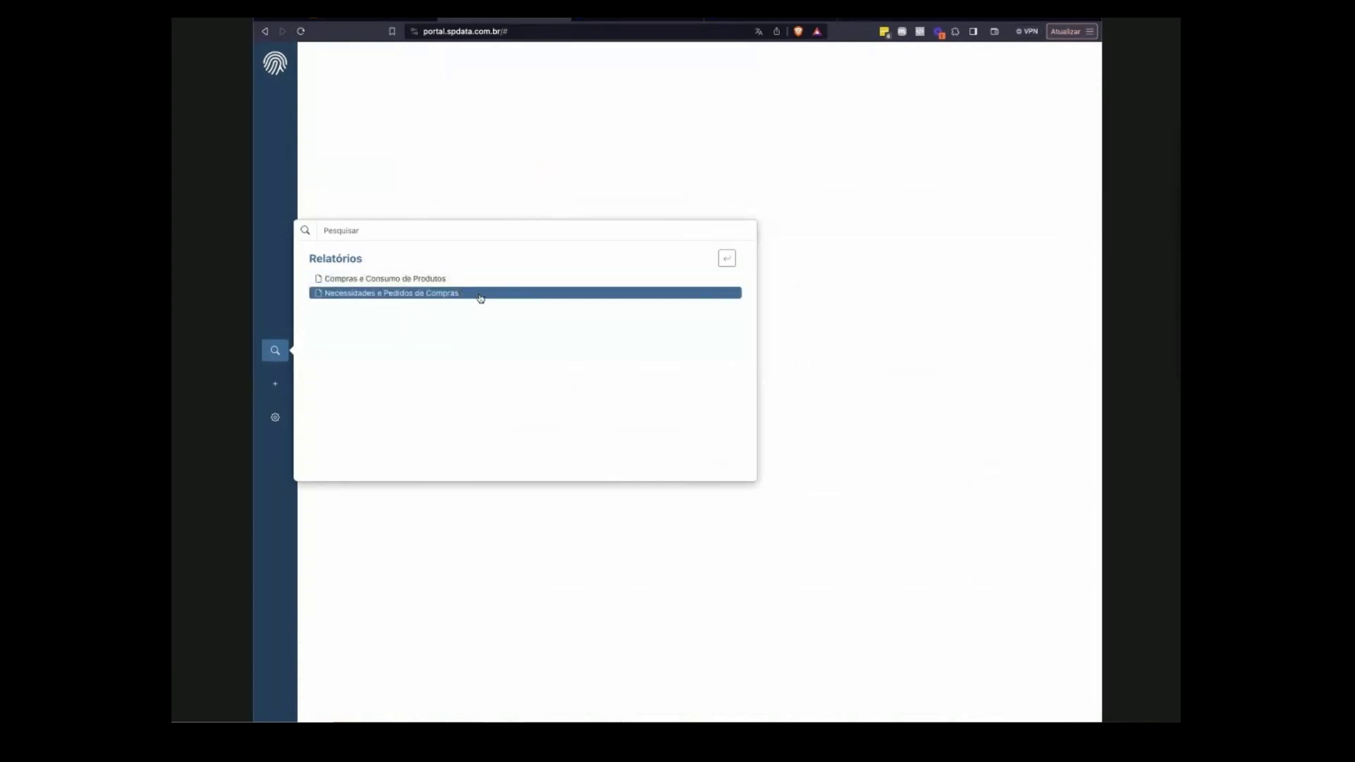
pyautogui.click(726, 258)
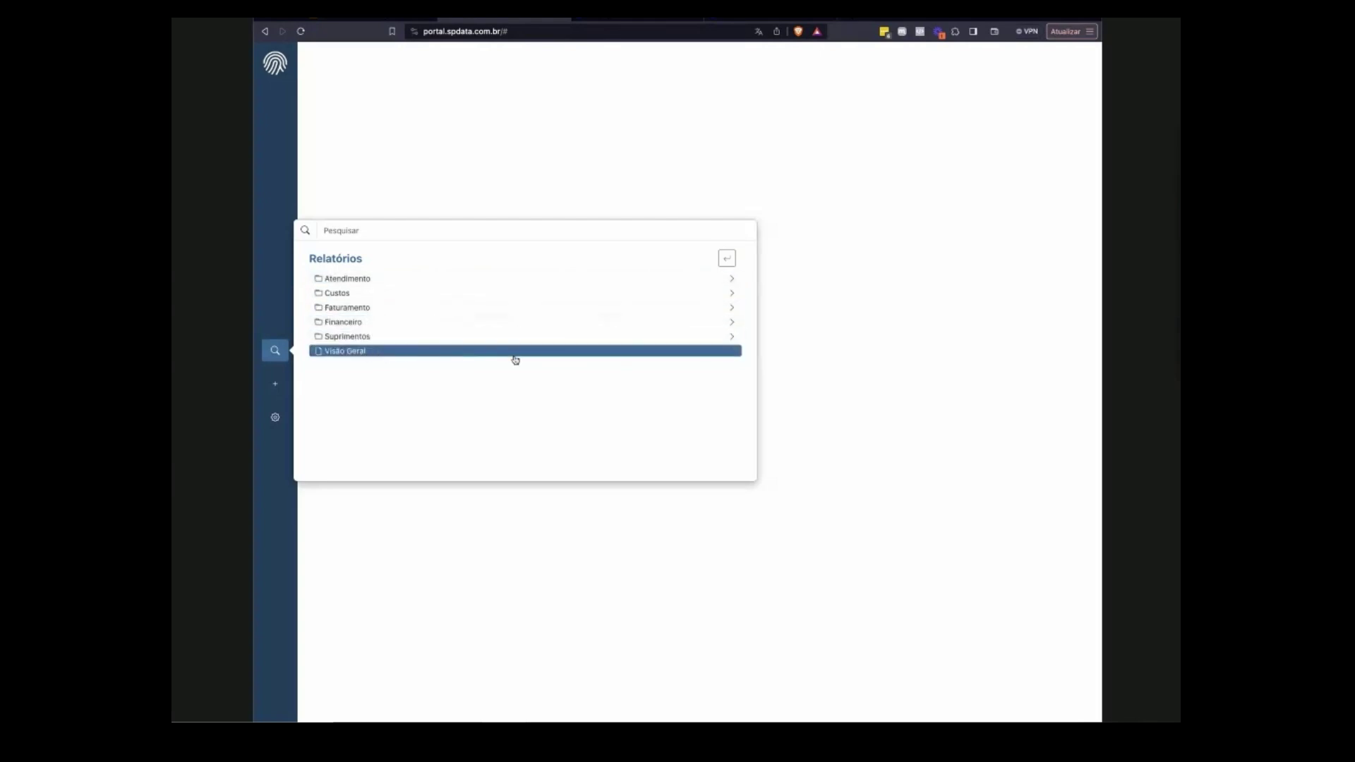
pyautogui.click(806, 351)
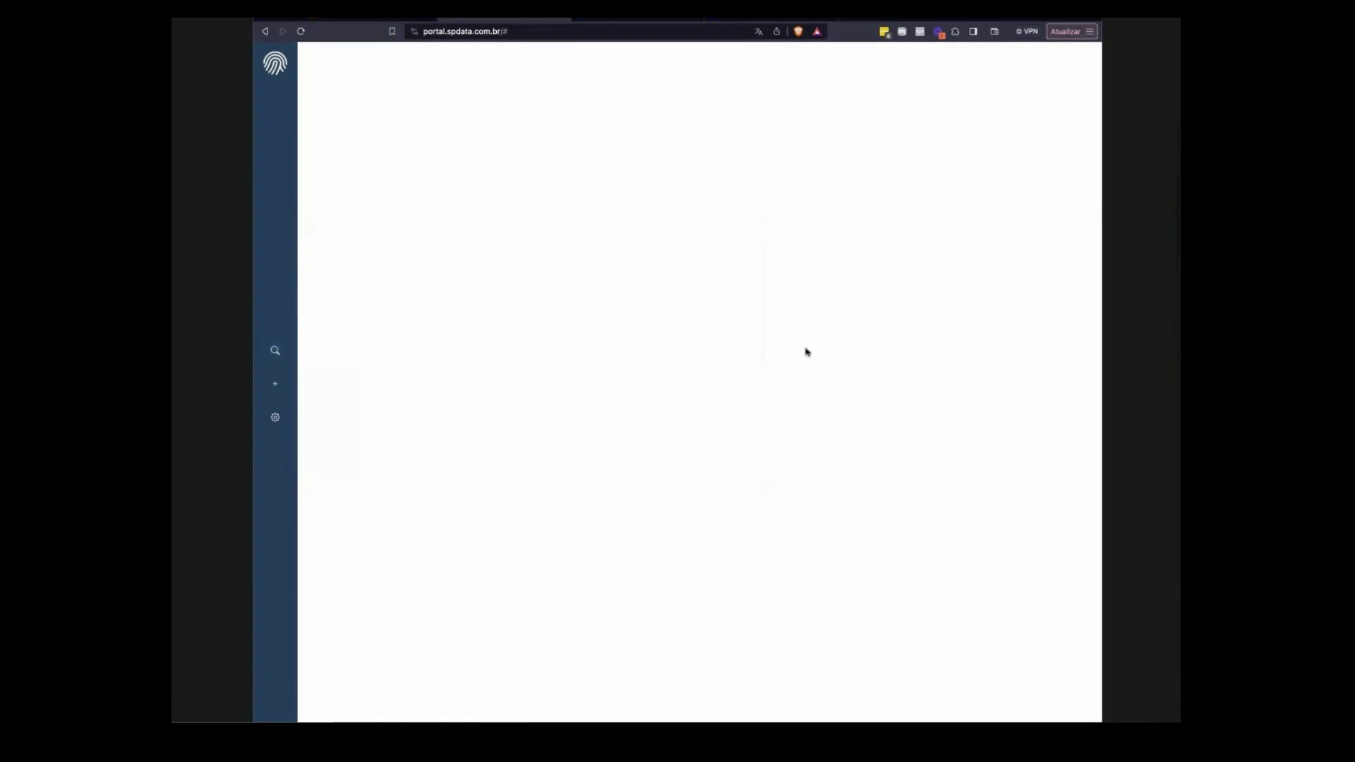
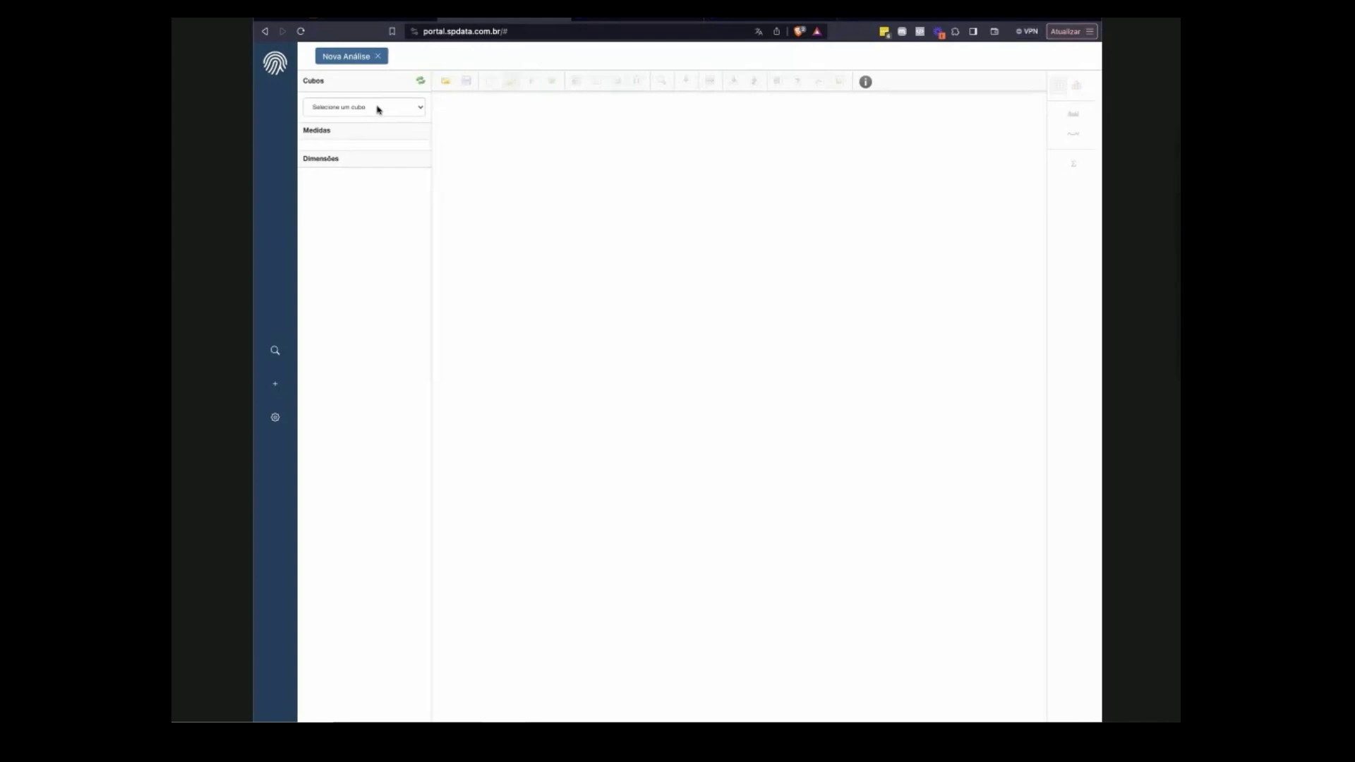
# Choose the Atendimento: Atendimentos Internos cube for the new analysis.
pyautogui.click(378, 110)
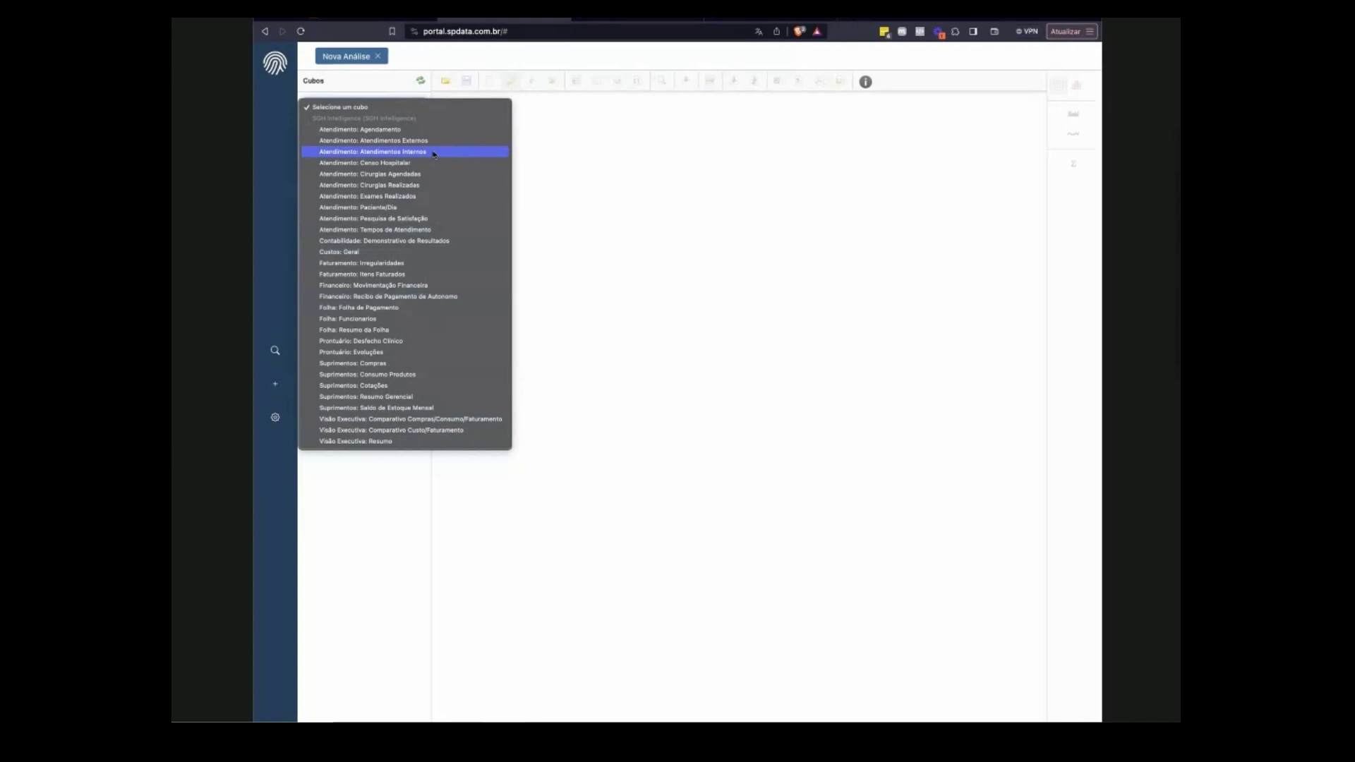
pyautogui.press('Escape')
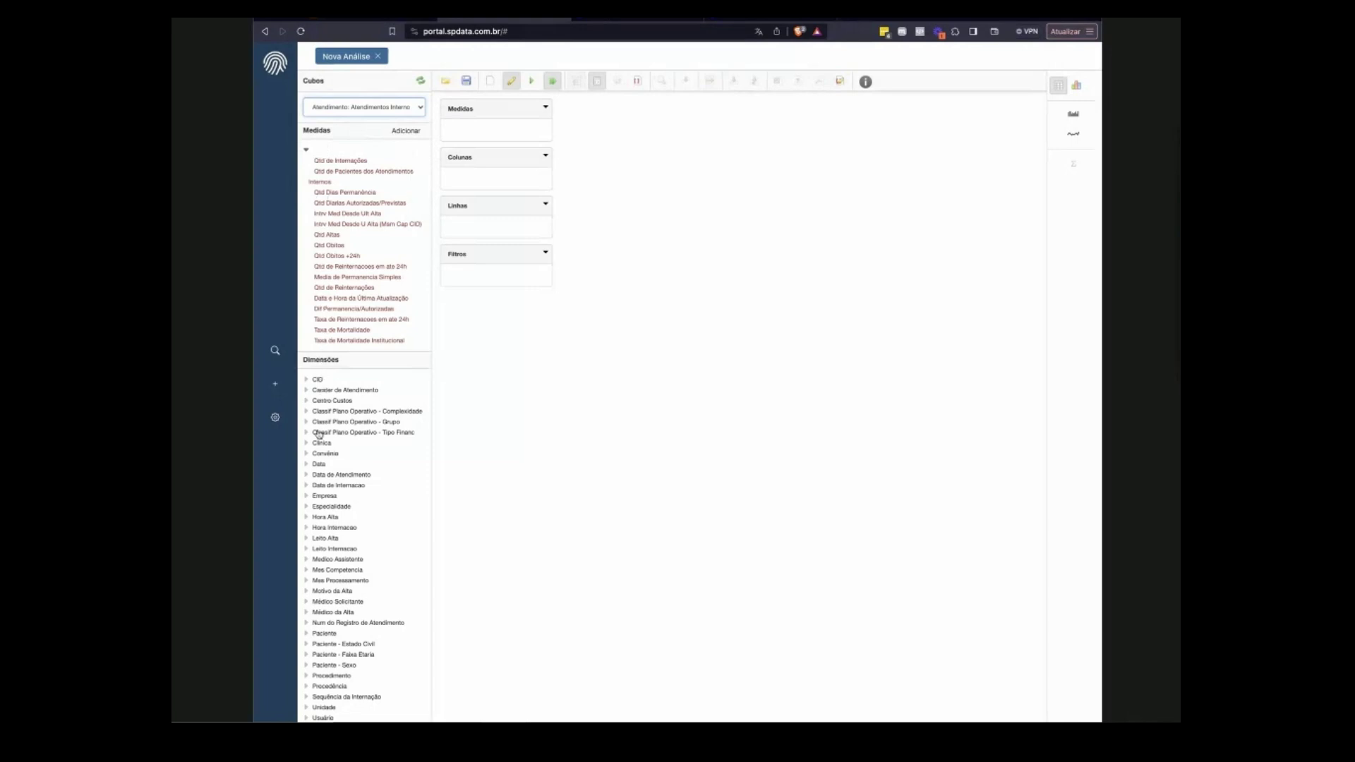
# Switch the cube to Faturamento: Itens Faturados to view its measures and dimensions, and return to Atendimento: Atendimentos Internos.
pyautogui.click(399, 110)
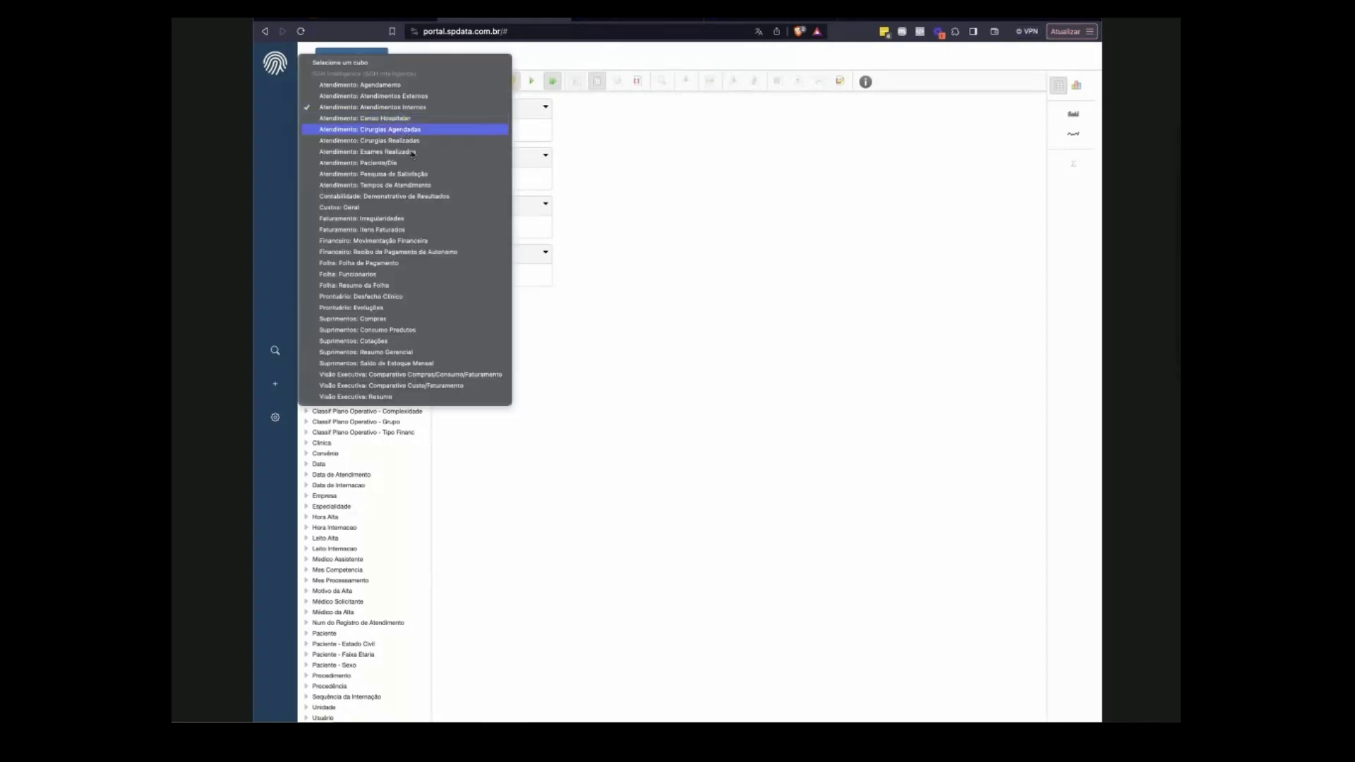
pyautogui.click(418, 231)
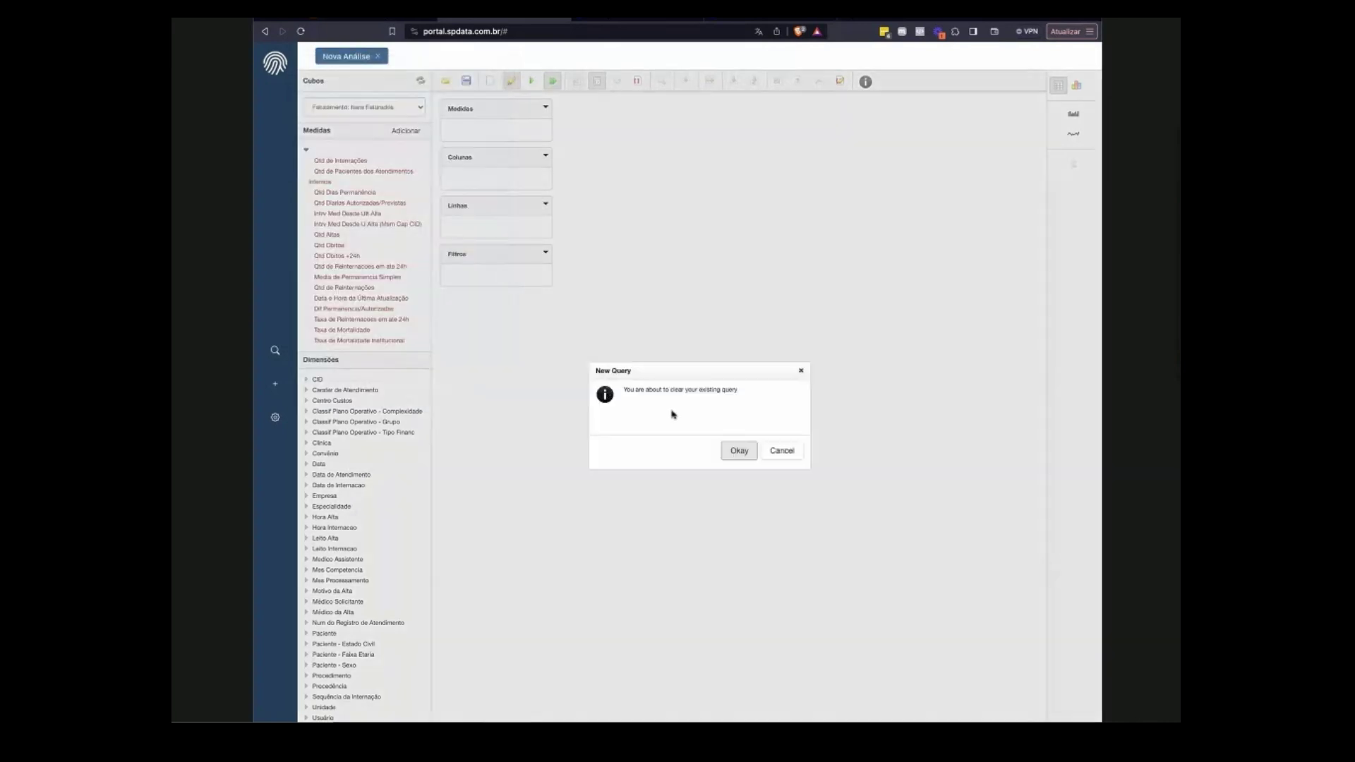
pyautogui.click(729, 450)
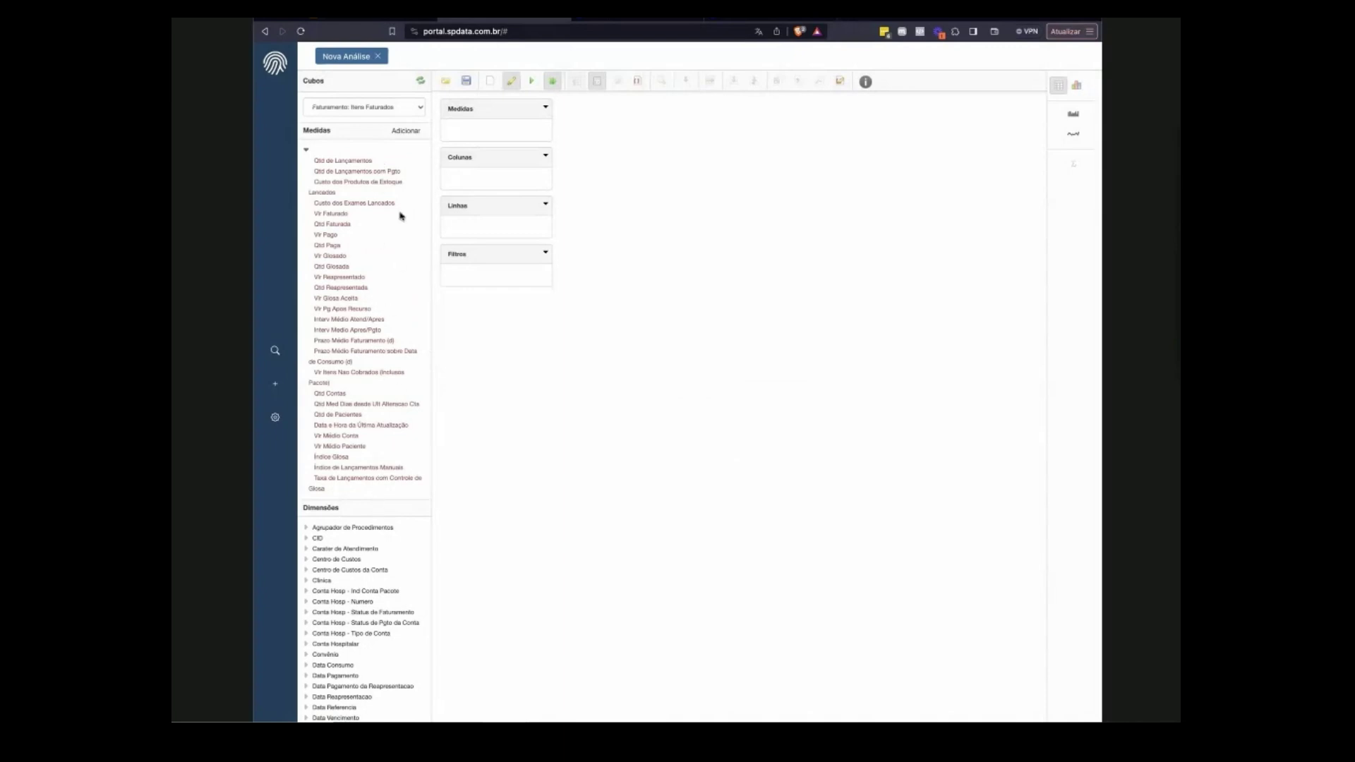
pyautogui.click(386, 109)
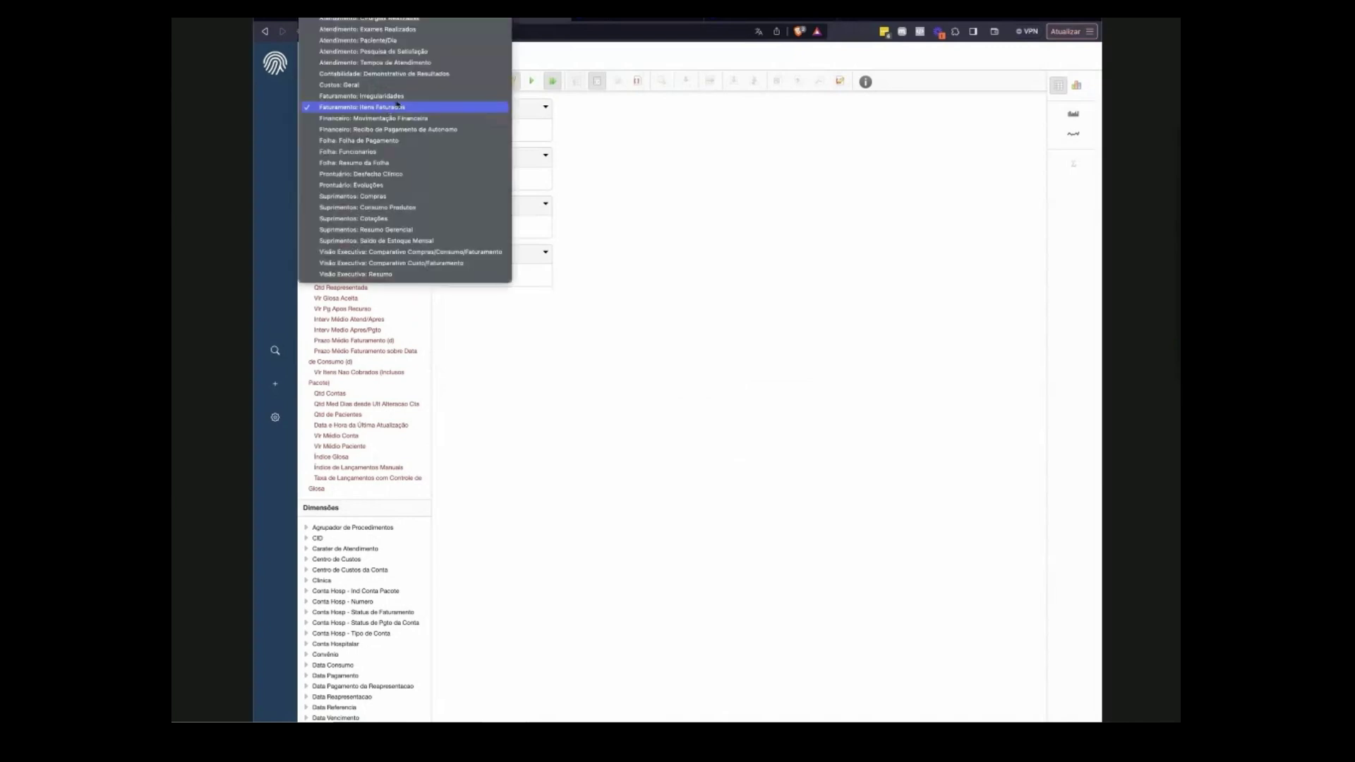
pyautogui.scroll(3, 414, 63)
pyautogui.click(414, 27)
pyautogui.click(728, 452)
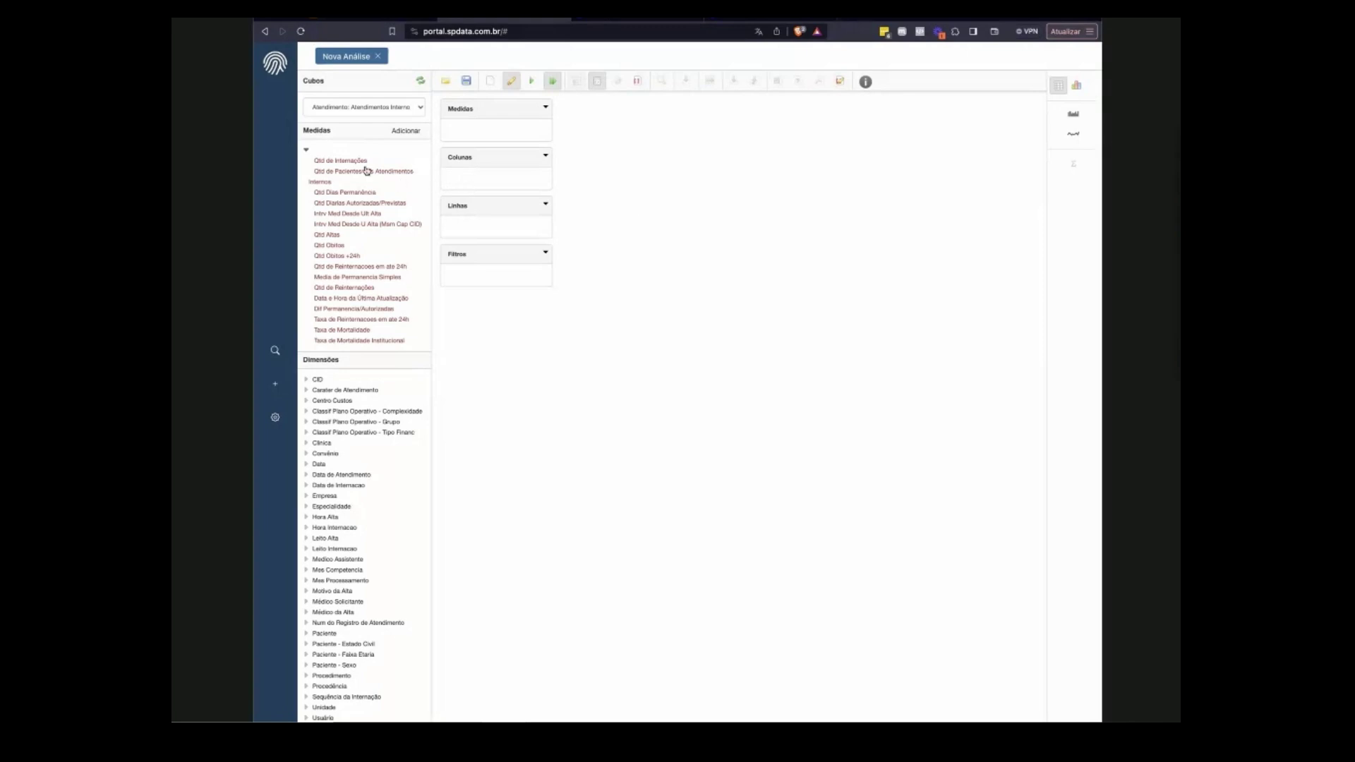
# Add Qtd de Internações to the measures of the analysis.
pyautogui.moveTo(365, 171)
pyautogui.moveTo(358, 162); pyautogui.dragTo(381, 164)
pyautogui.moveTo(442, 150); pyautogui.dragTo(473, 133)
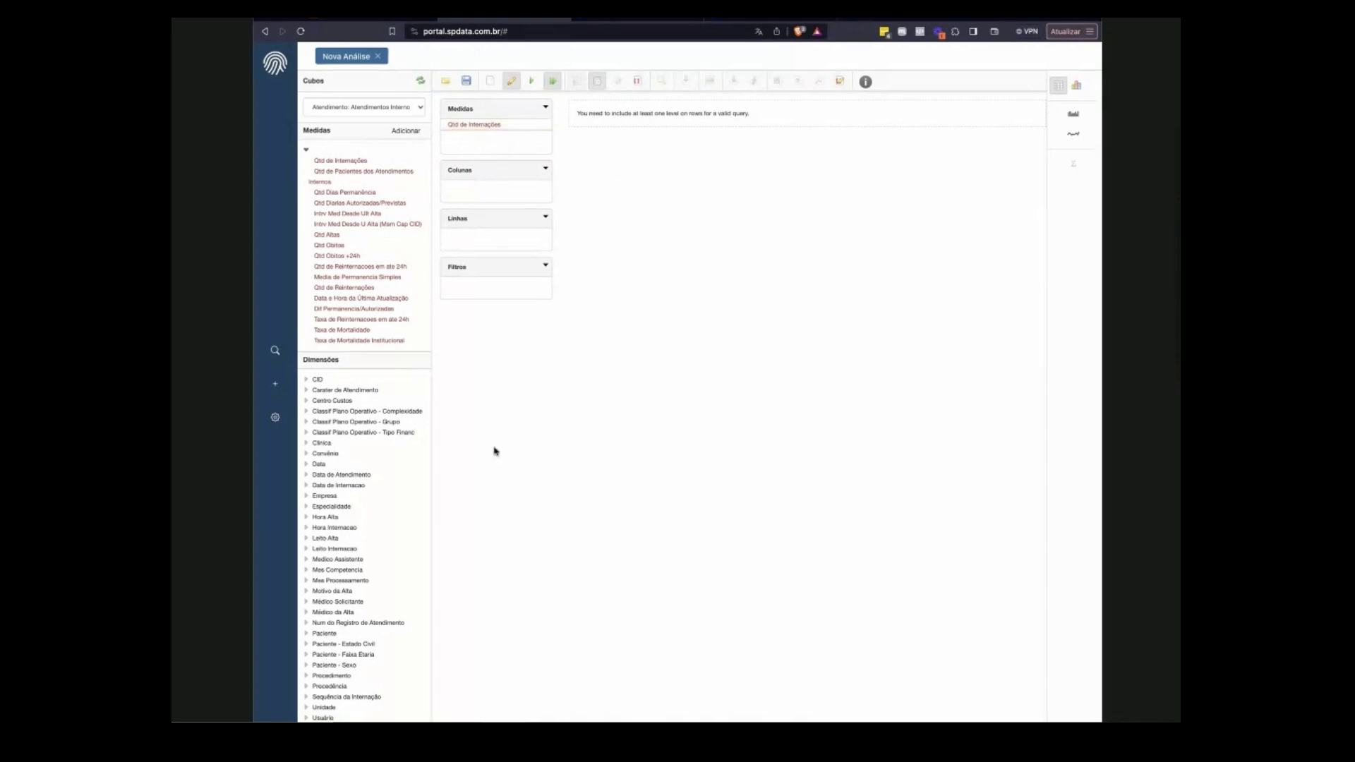
# Expand the Data de Atendimento dimension and add its Ano level to the analysis rows.
pyautogui.click(306, 475)
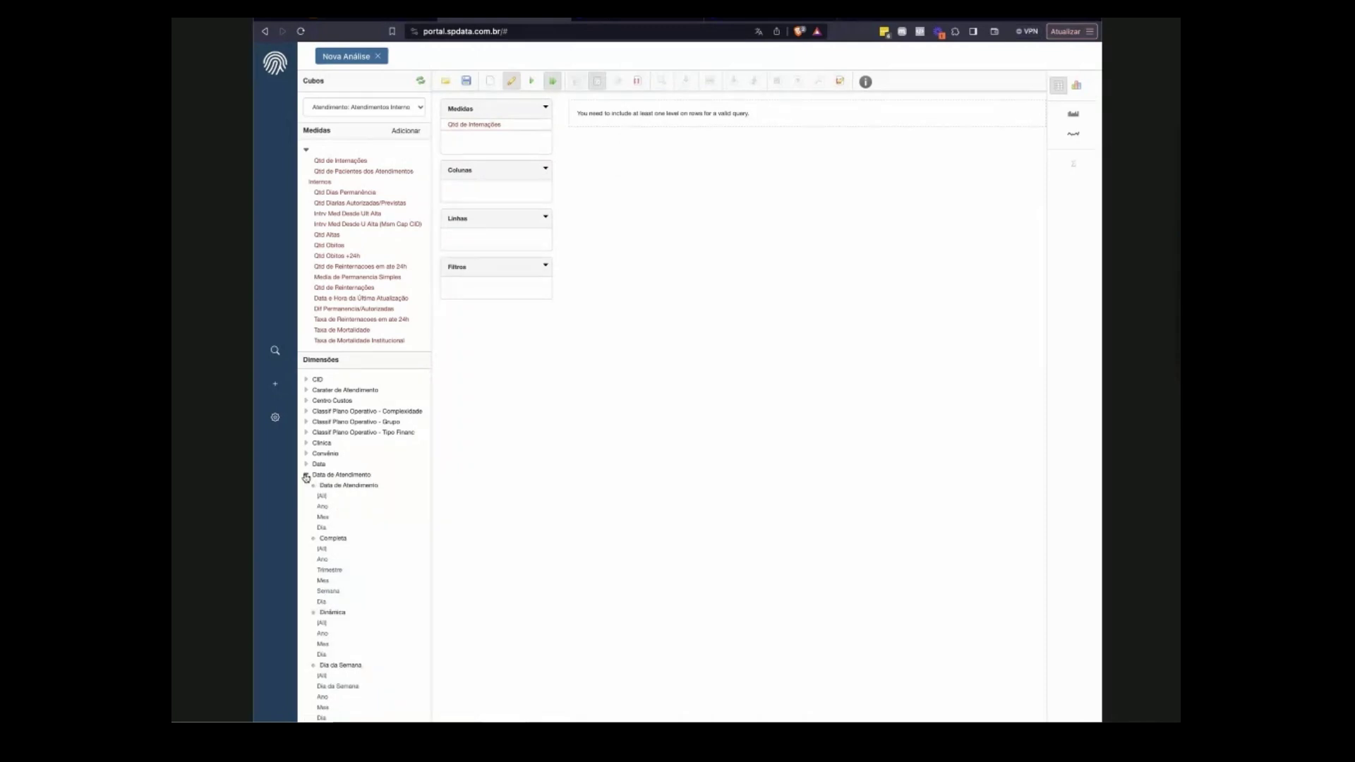
pyautogui.click(306, 477)
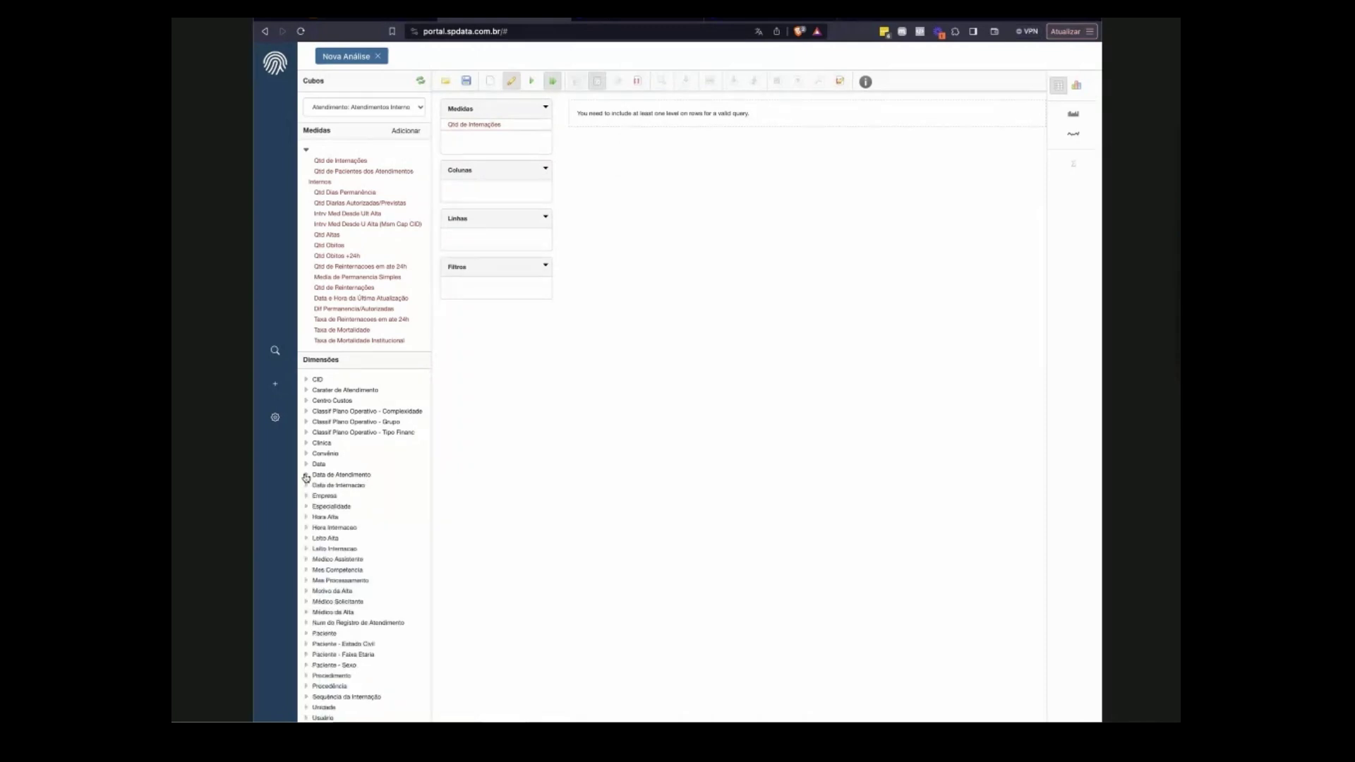
pyautogui.click(306, 477)
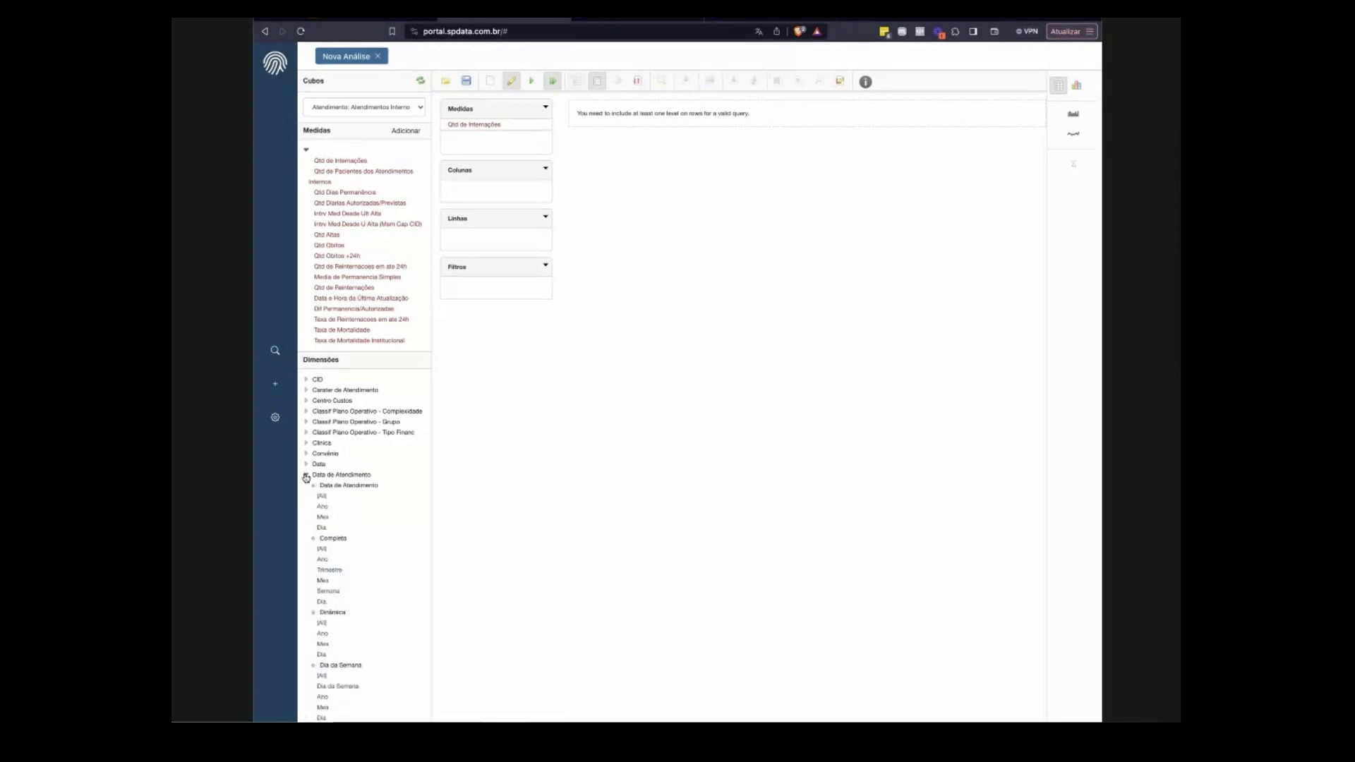
pyautogui.click(306, 477)
pyautogui.click(306, 477)
pyautogui.moveTo(323, 508); pyautogui.dragTo(498, 240)
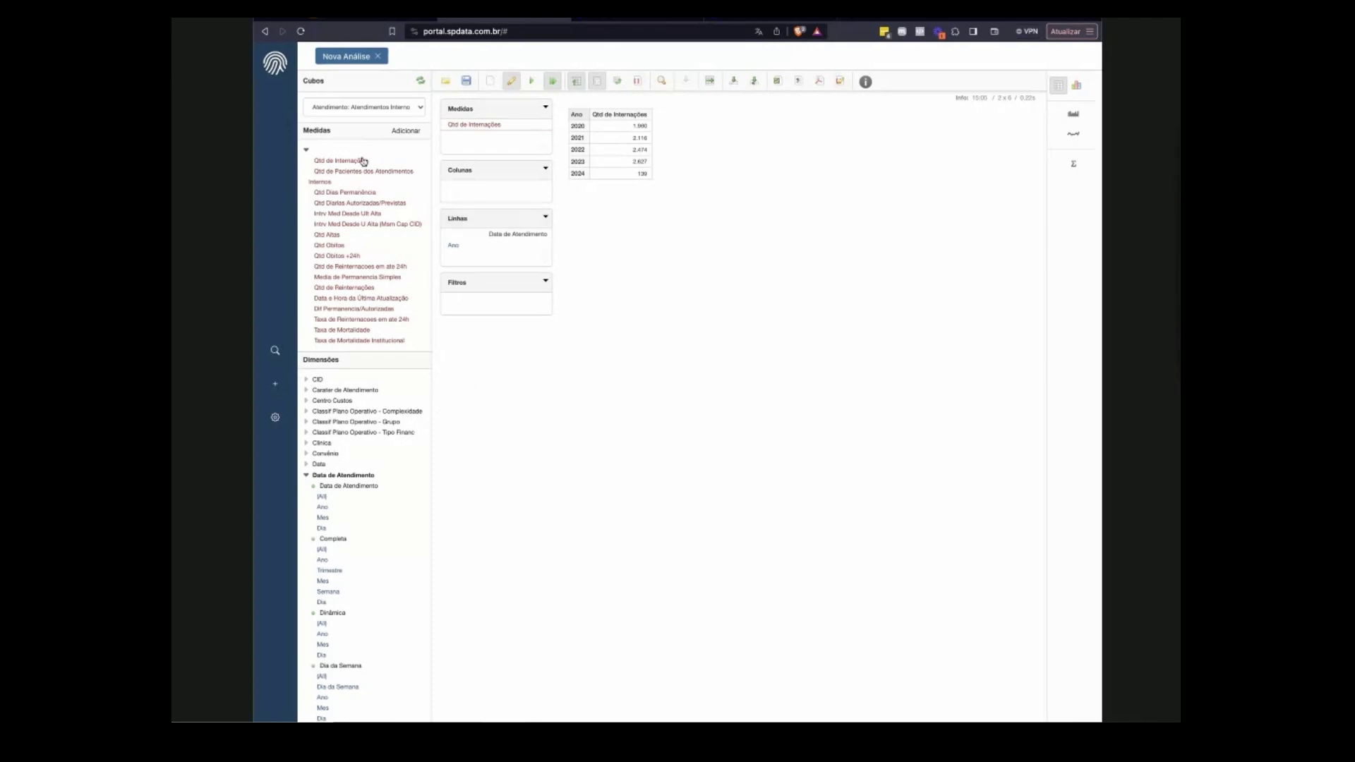
# View the yearly admissions as a bar chart and a line chart, inspect the line's points, and return to the table view.
pyautogui.moveTo(361, 162)
pyautogui.click(1076, 87)
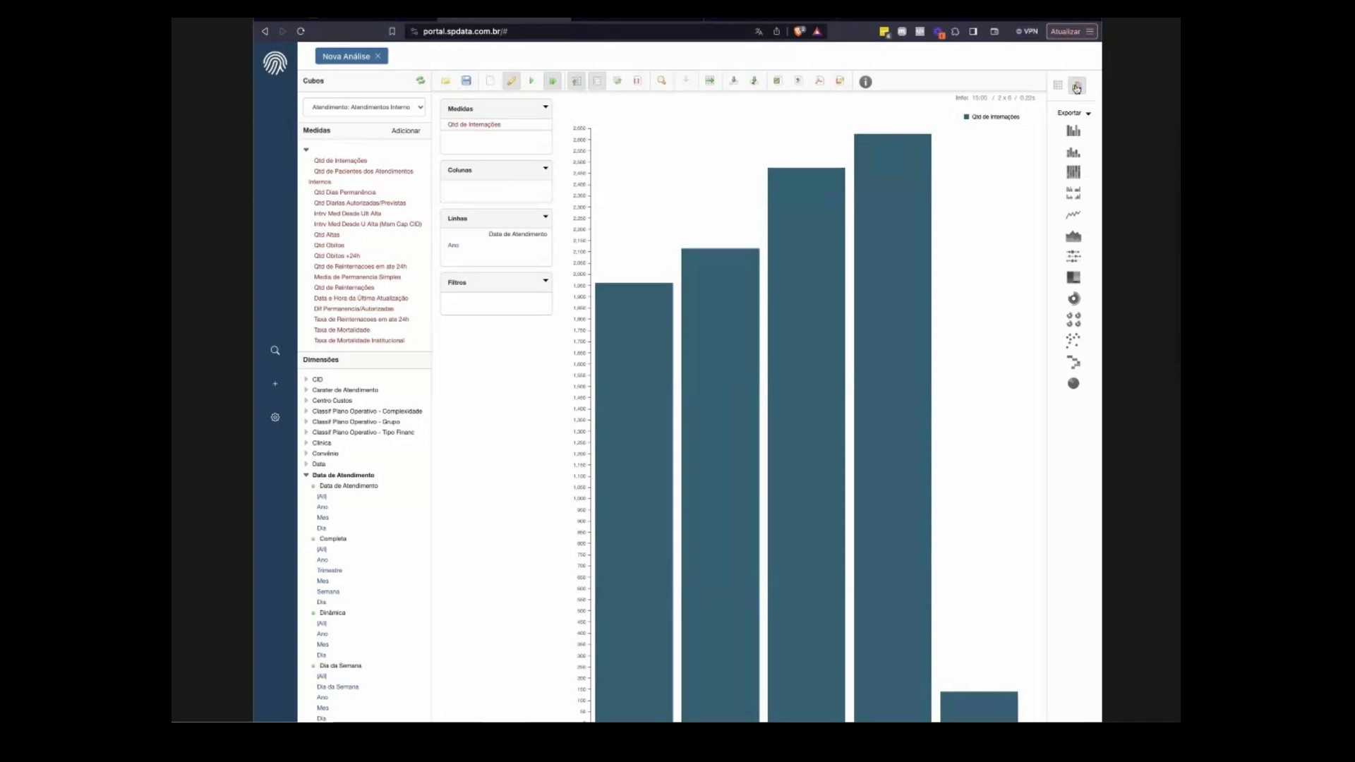
pyautogui.click(1074, 214)
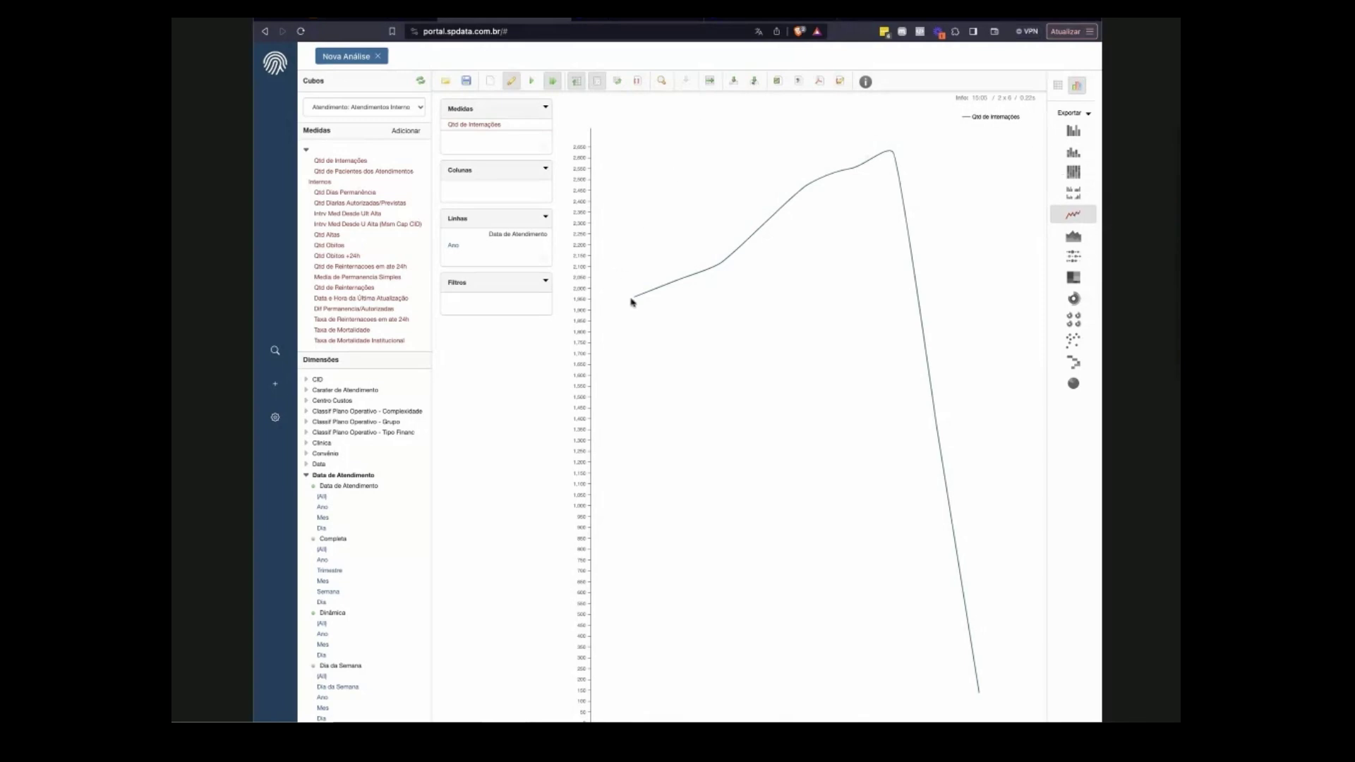
pyautogui.moveTo(635, 299)
pyautogui.moveTo(720, 265)
pyautogui.moveTo(979, 695)
pyautogui.click(1056, 87)
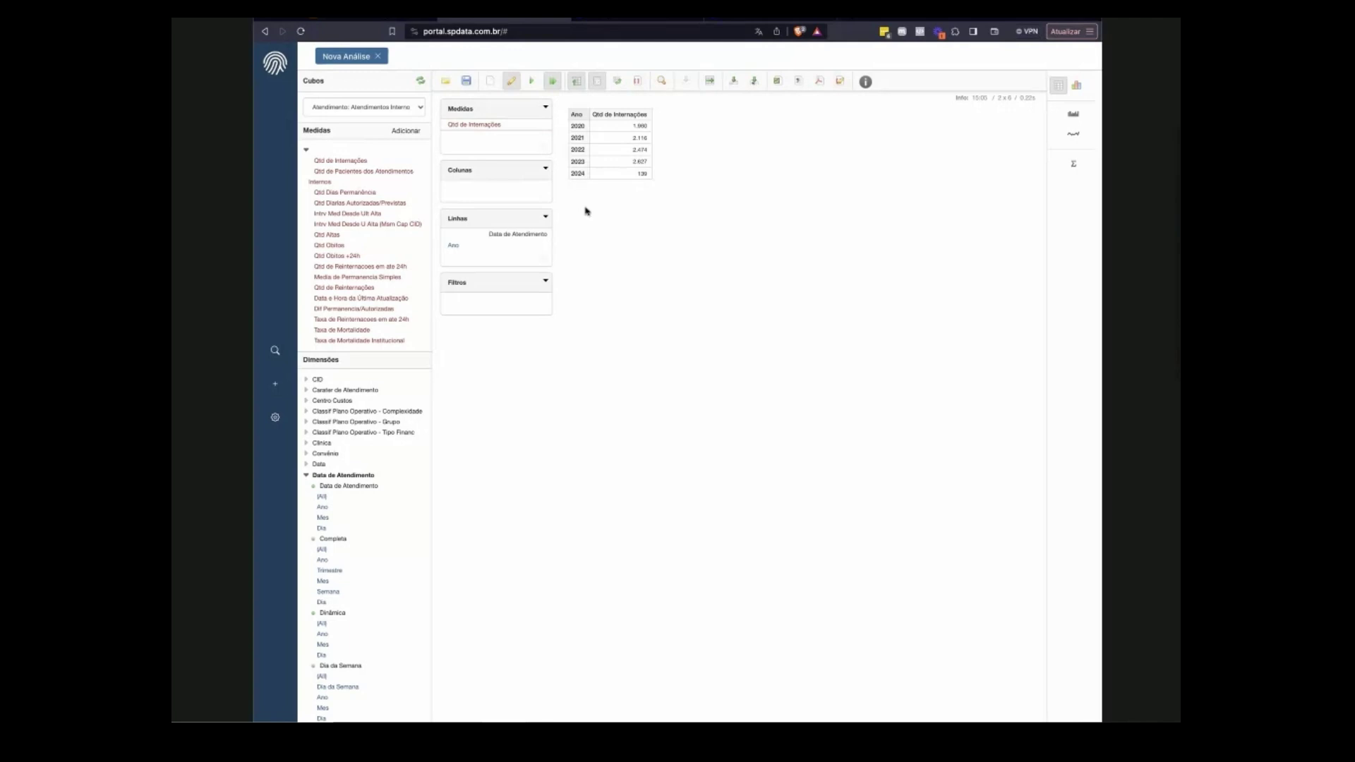
# Filter the Ano level in the rows to include only 2023.
pyautogui.moveTo(531, 255)
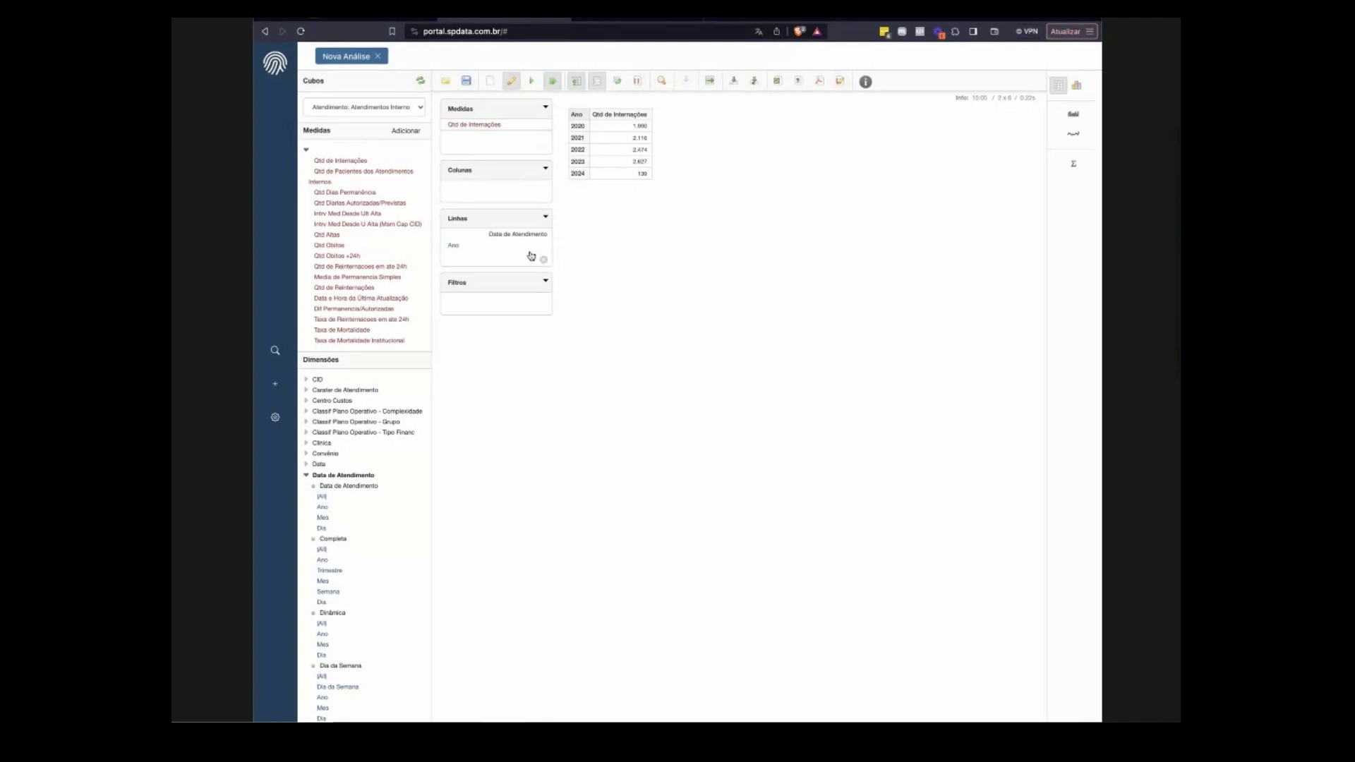
pyautogui.click(484, 247)
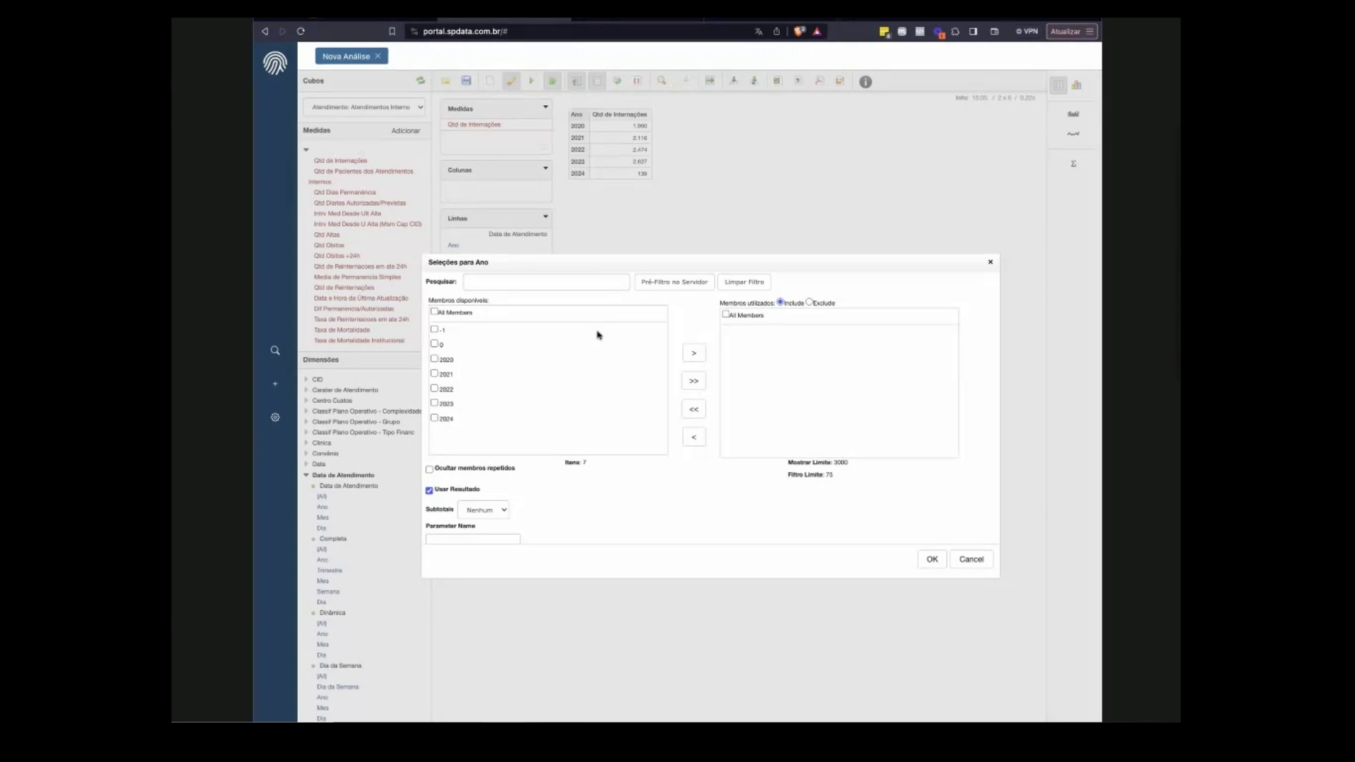
pyautogui.click(434, 403)
pyautogui.click(695, 354)
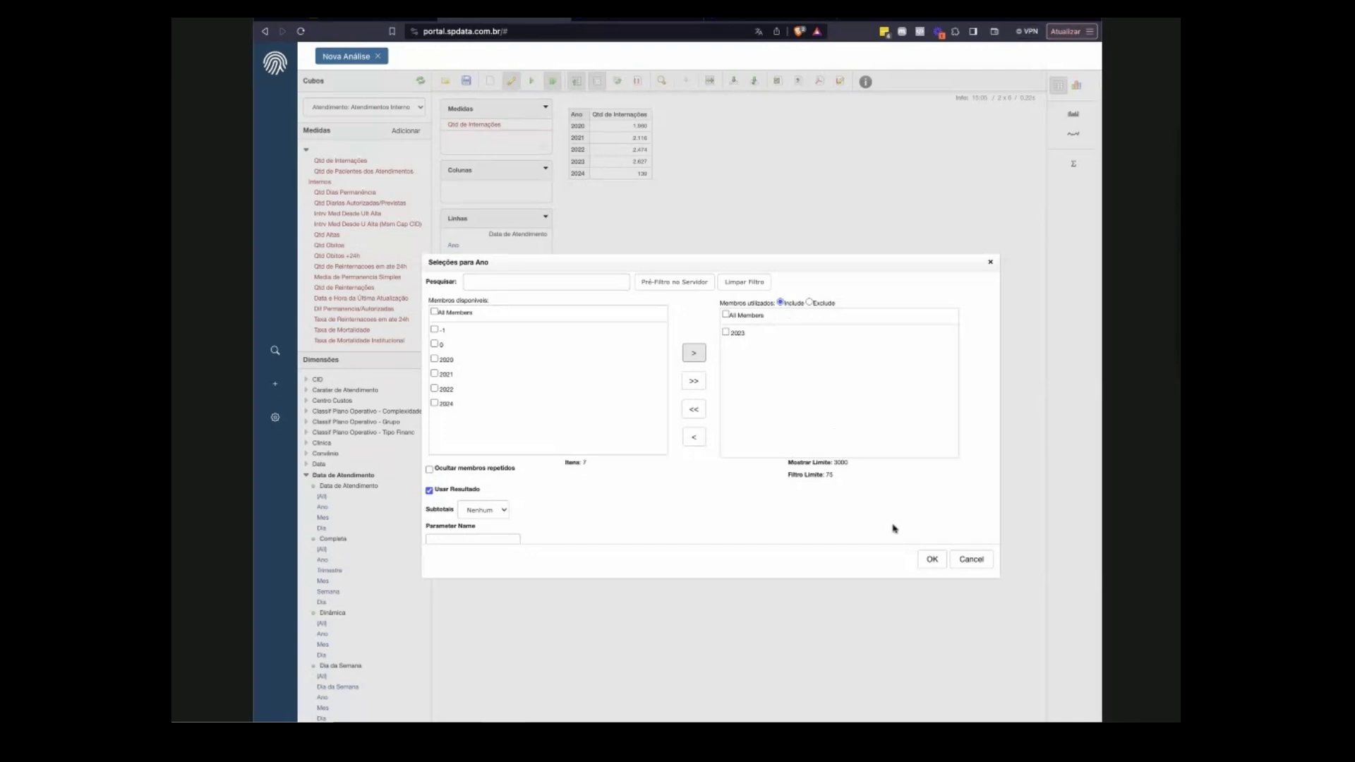
pyautogui.click(923, 561)
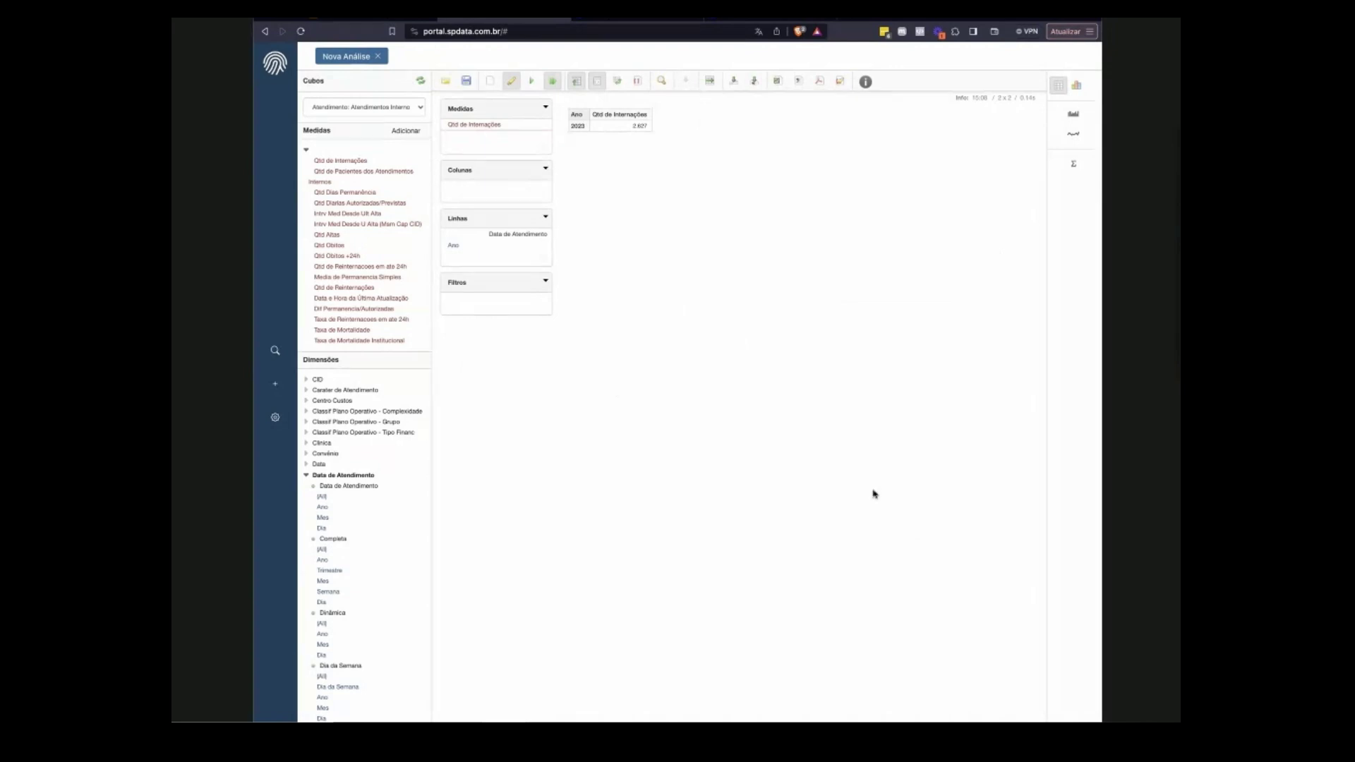
# Change the Ano selection from Include to Exclude for 2023 and apply it.
pyautogui.click(495, 246)
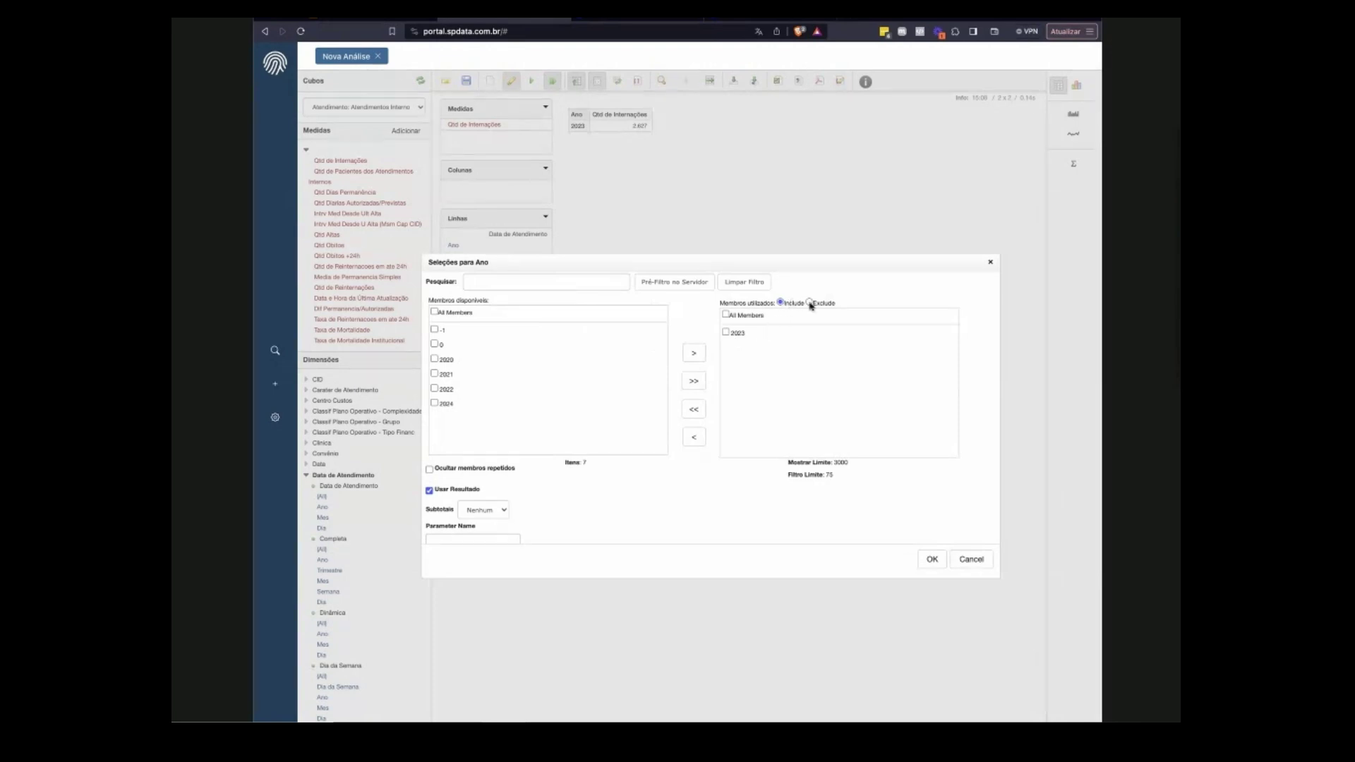
pyautogui.click(931, 561)
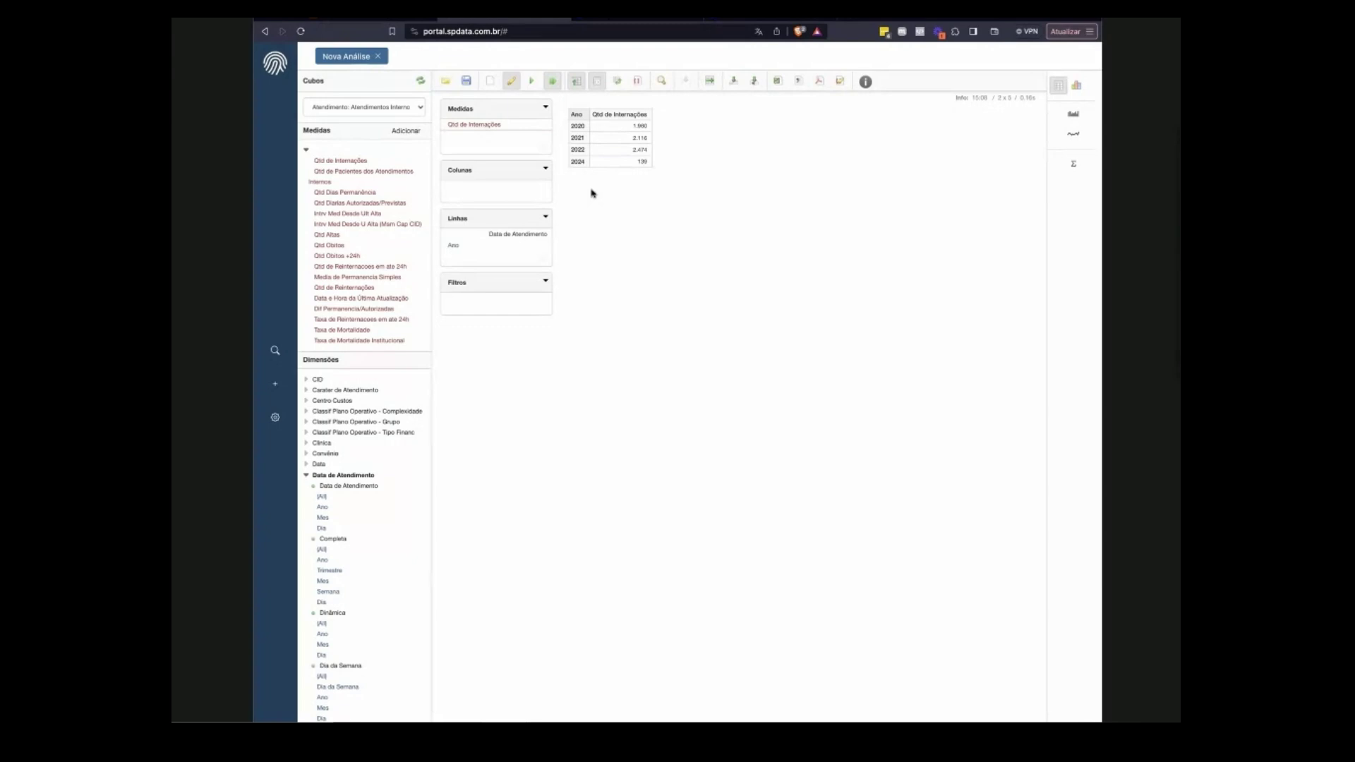
# Set the Ano selection to include only 2023 and add the Mes level of Data de Atendimento to the rows.
pyautogui.click(524, 251)
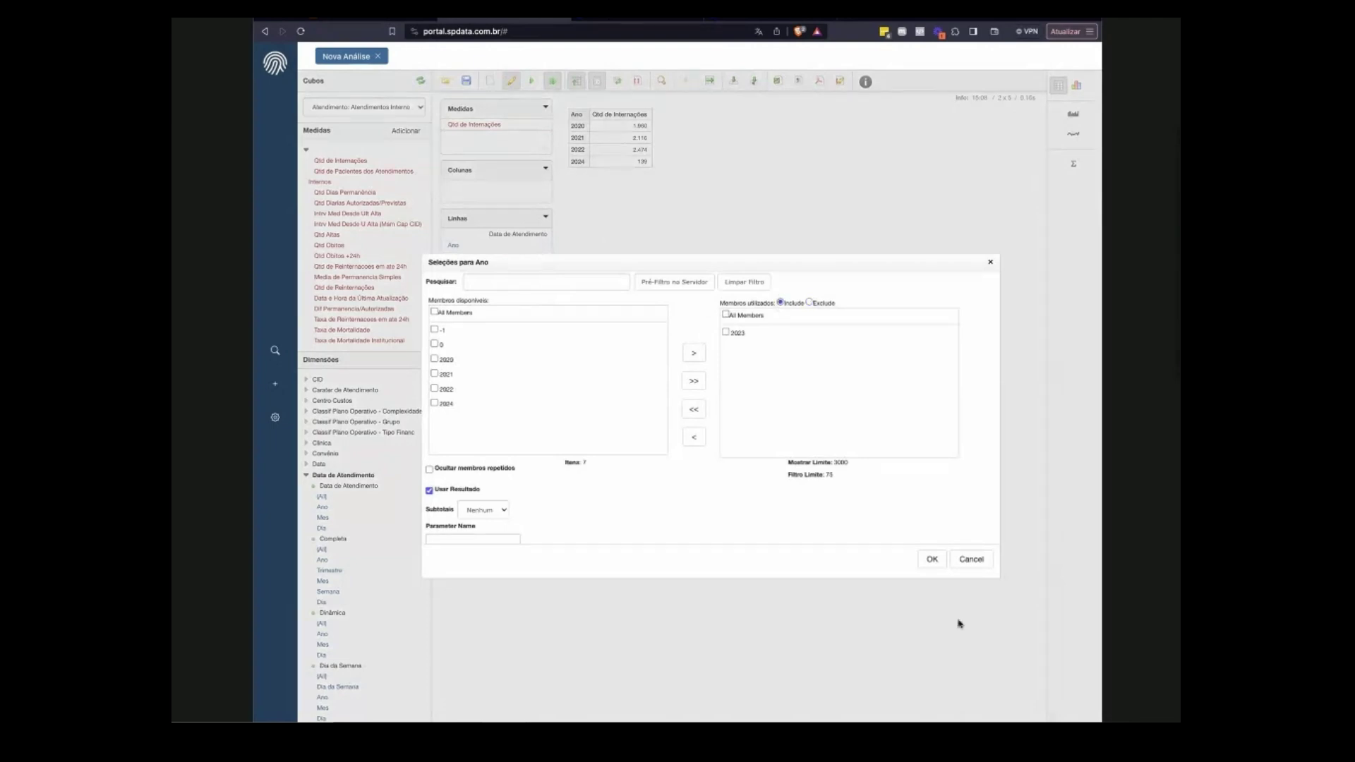
pyautogui.click(931, 559)
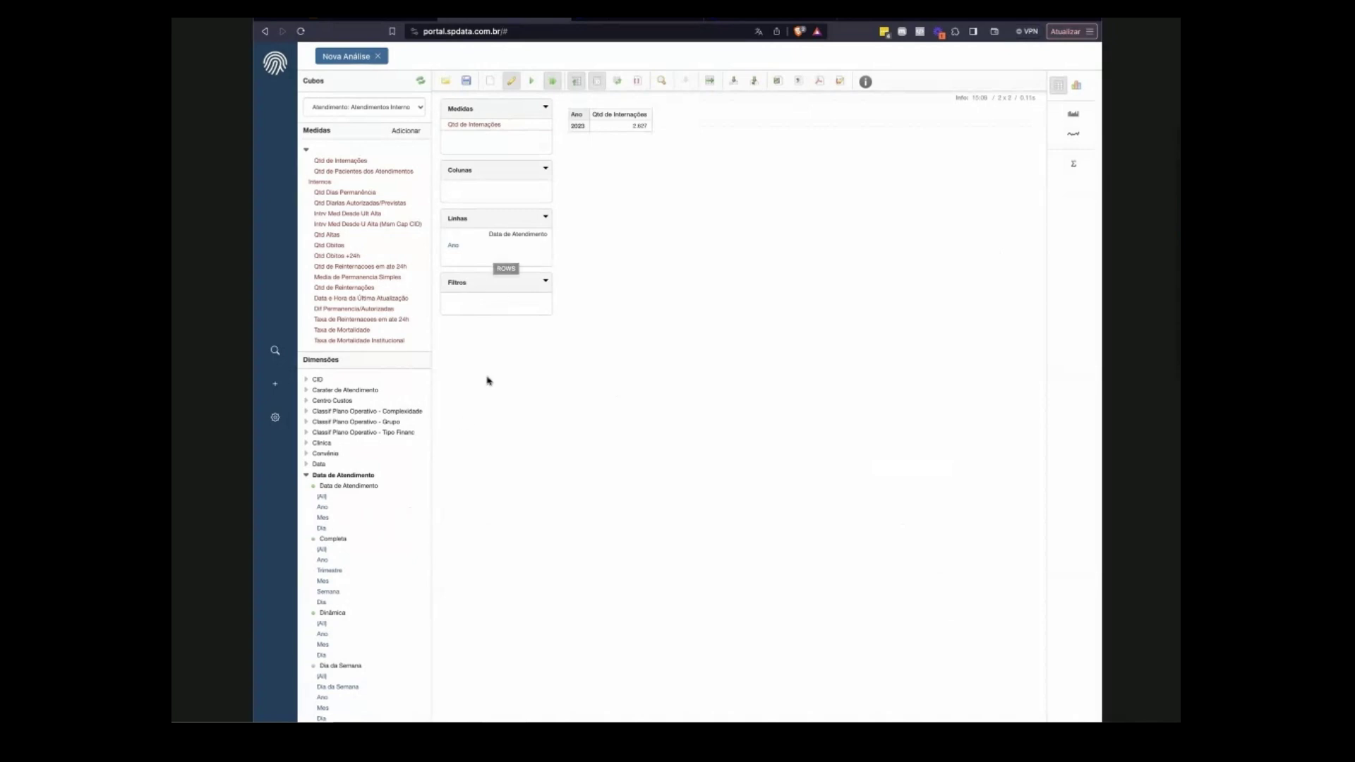
pyautogui.scroll(-2, 405, 492)
pyautogui.scroll(-2, 404, 491)
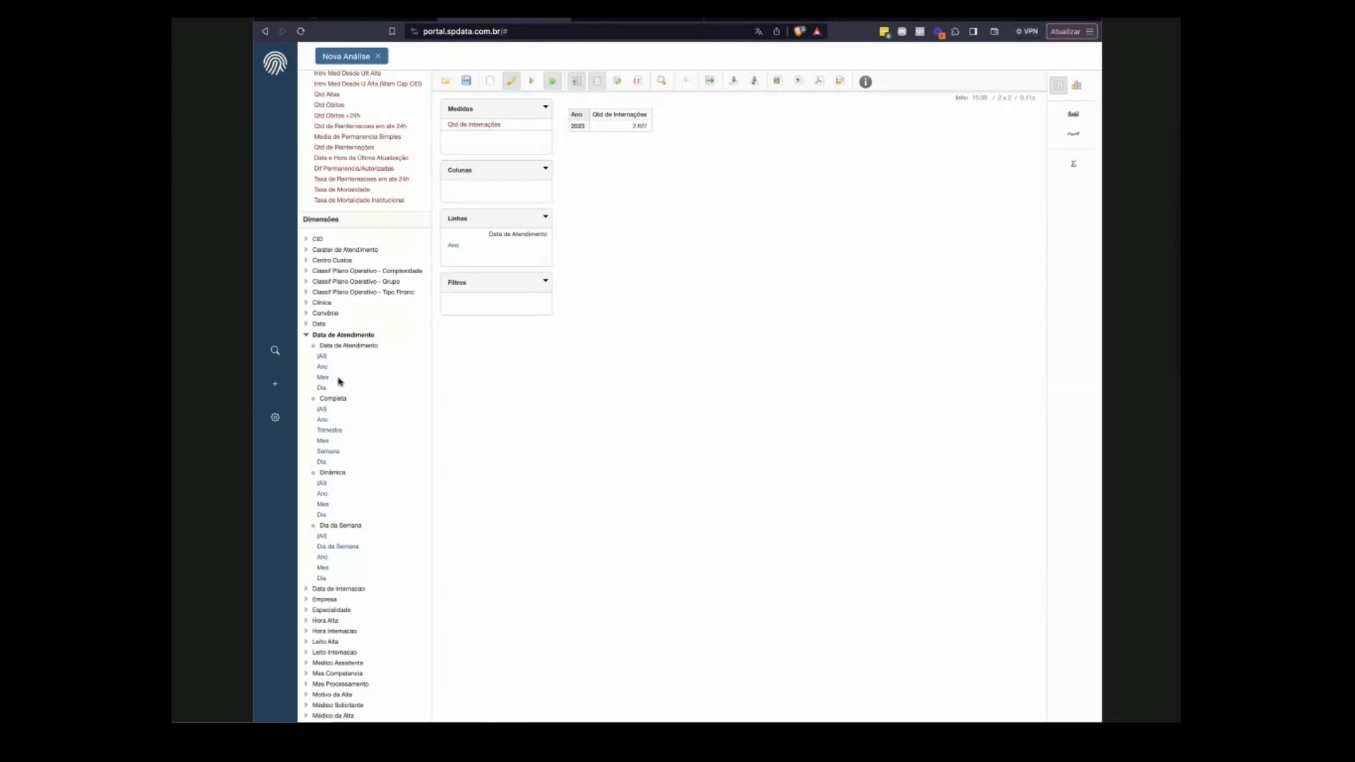
pyautogui.moveTo(321, 381); pyautogui.dragTo(481, 254)
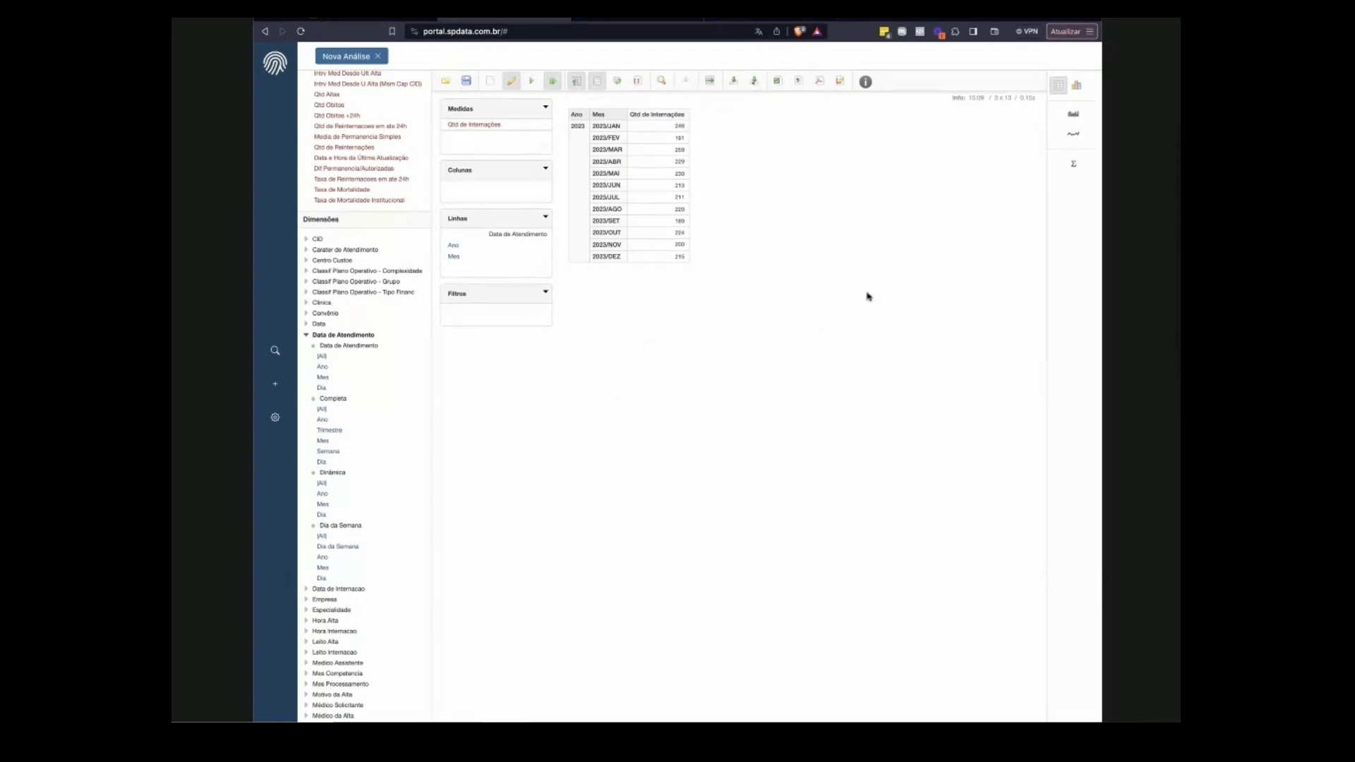
# View the 2023 monthly admissions as line, bar, pie, sunburst and area charts, and return to the table view.
pyautogui.click(1076, 88)
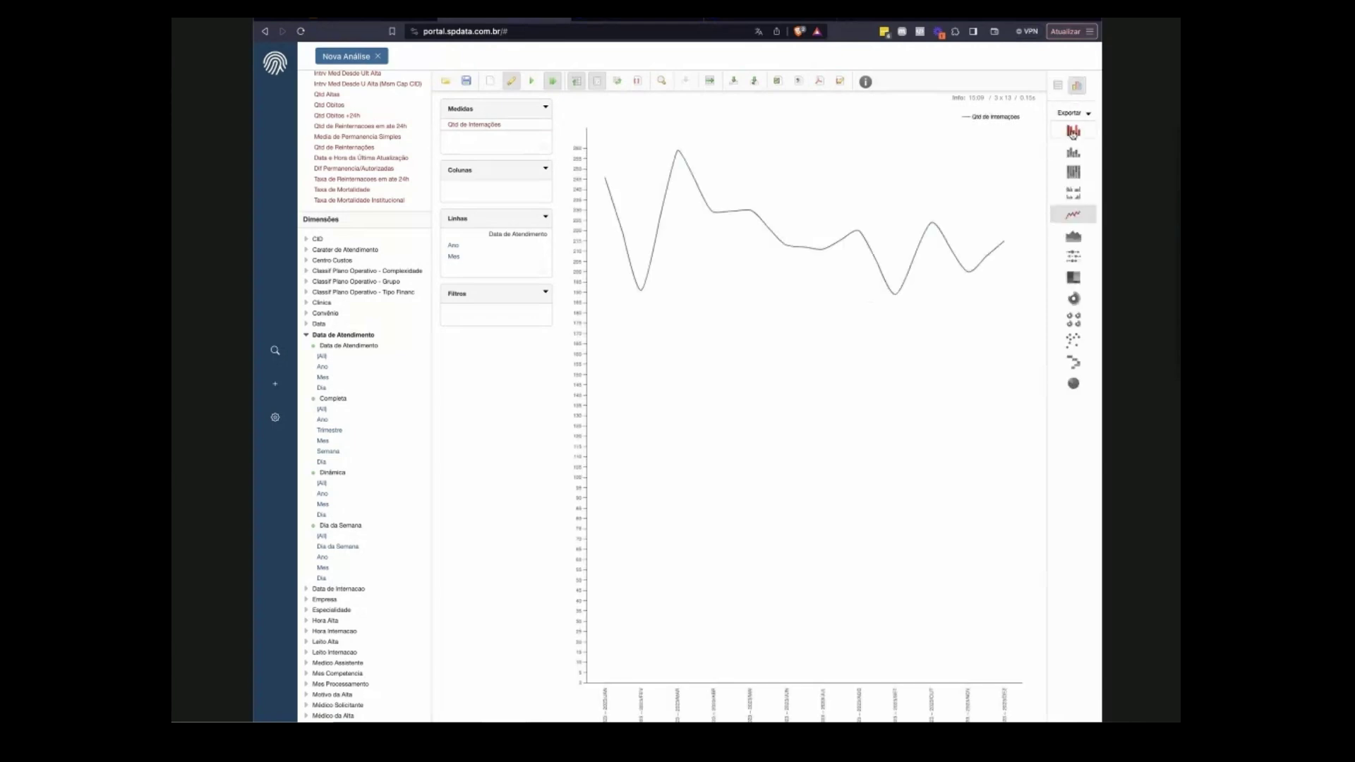
pyautogui.click(1072, 132)
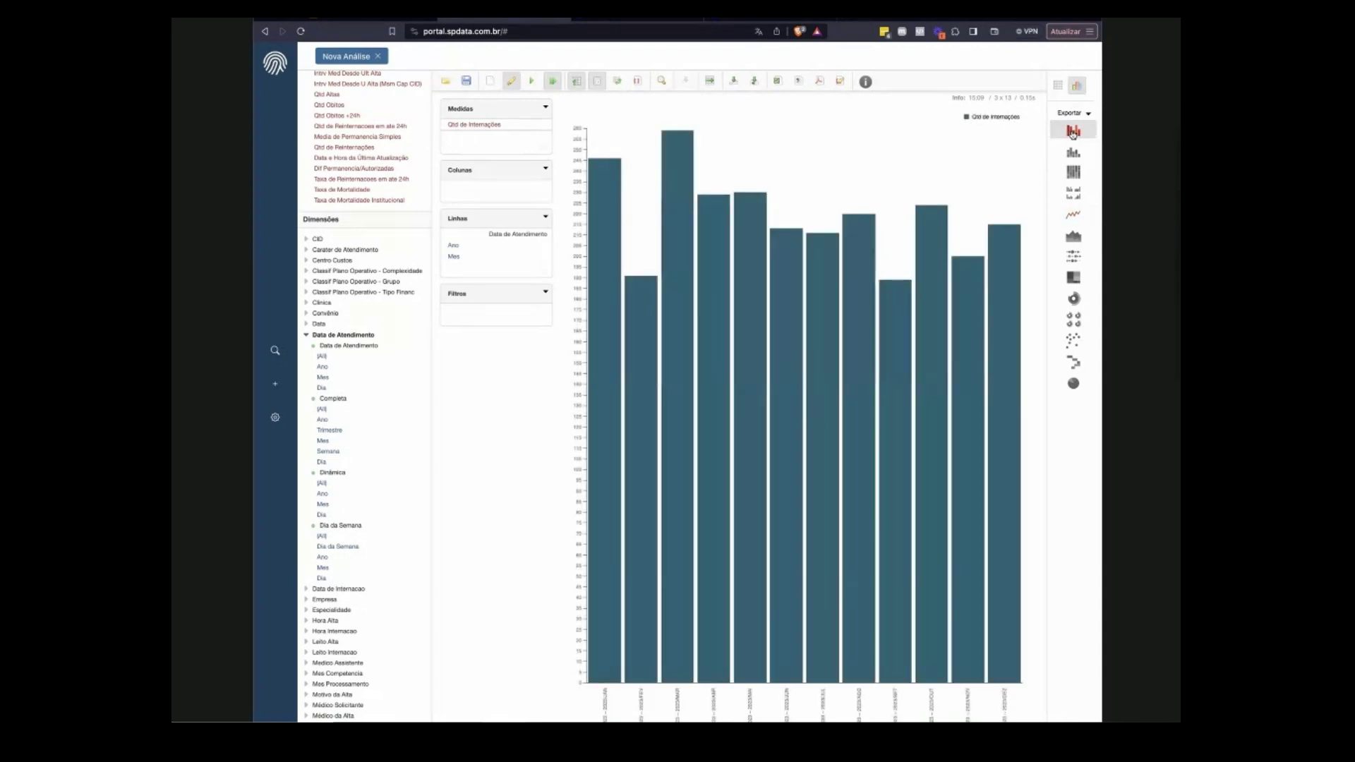
pyautogui.click(1073, 386)
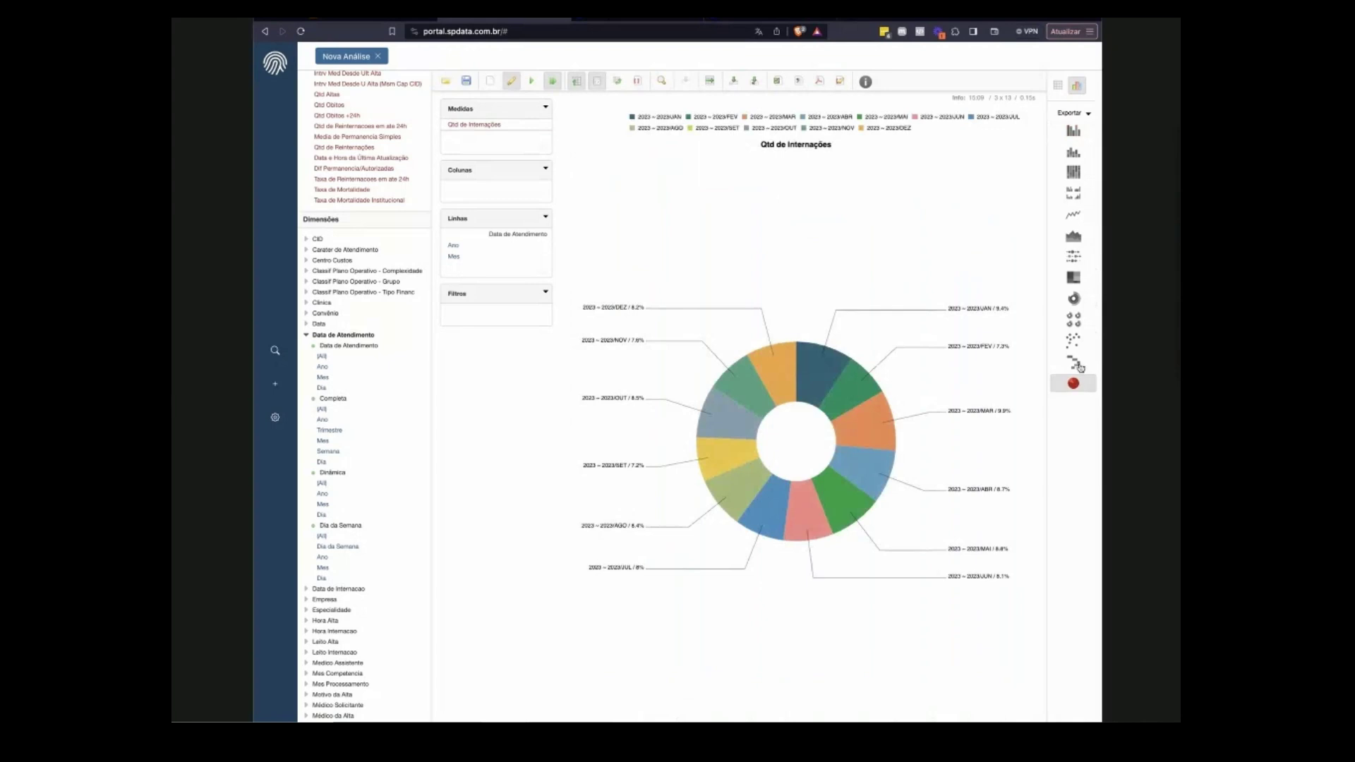
pyautogui.click(1073, 299)
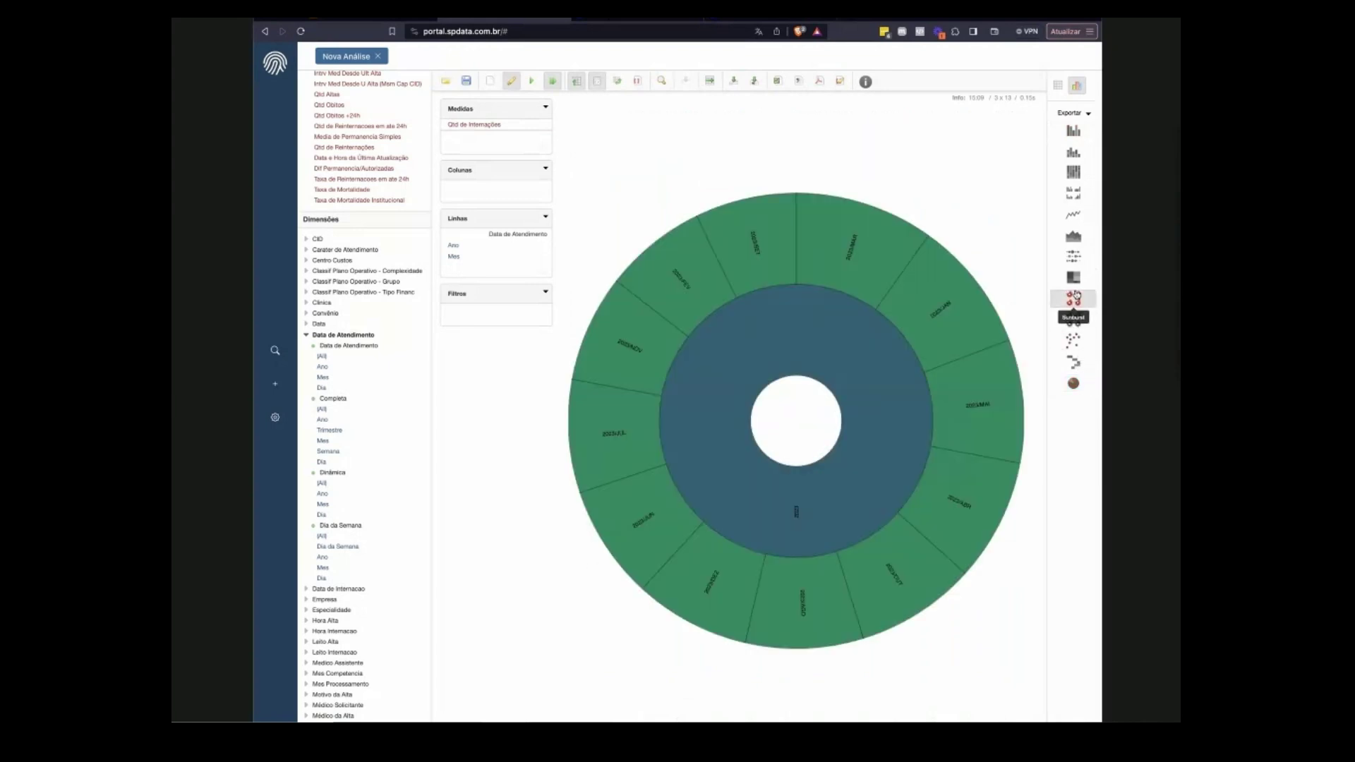
pyautogui.click(1073, 236)
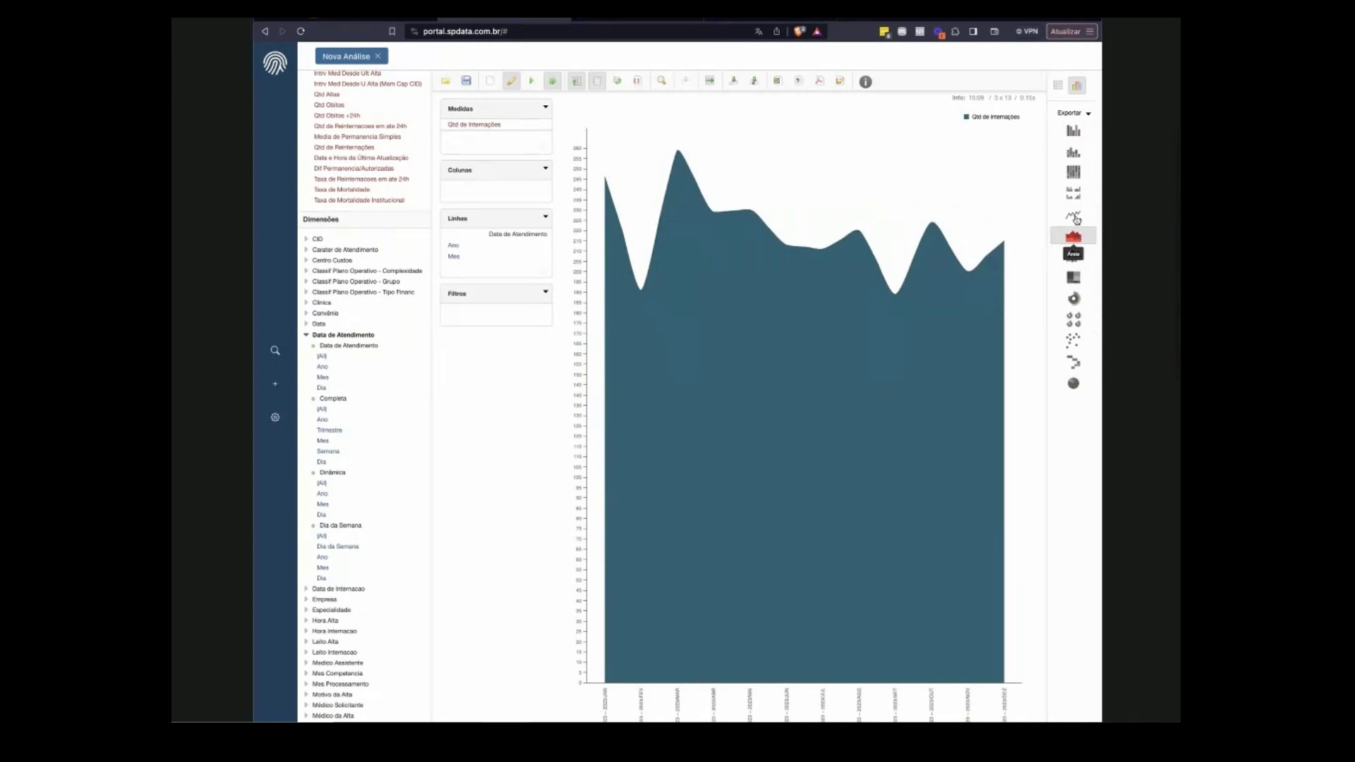
pyautogui.click(1057, 85)
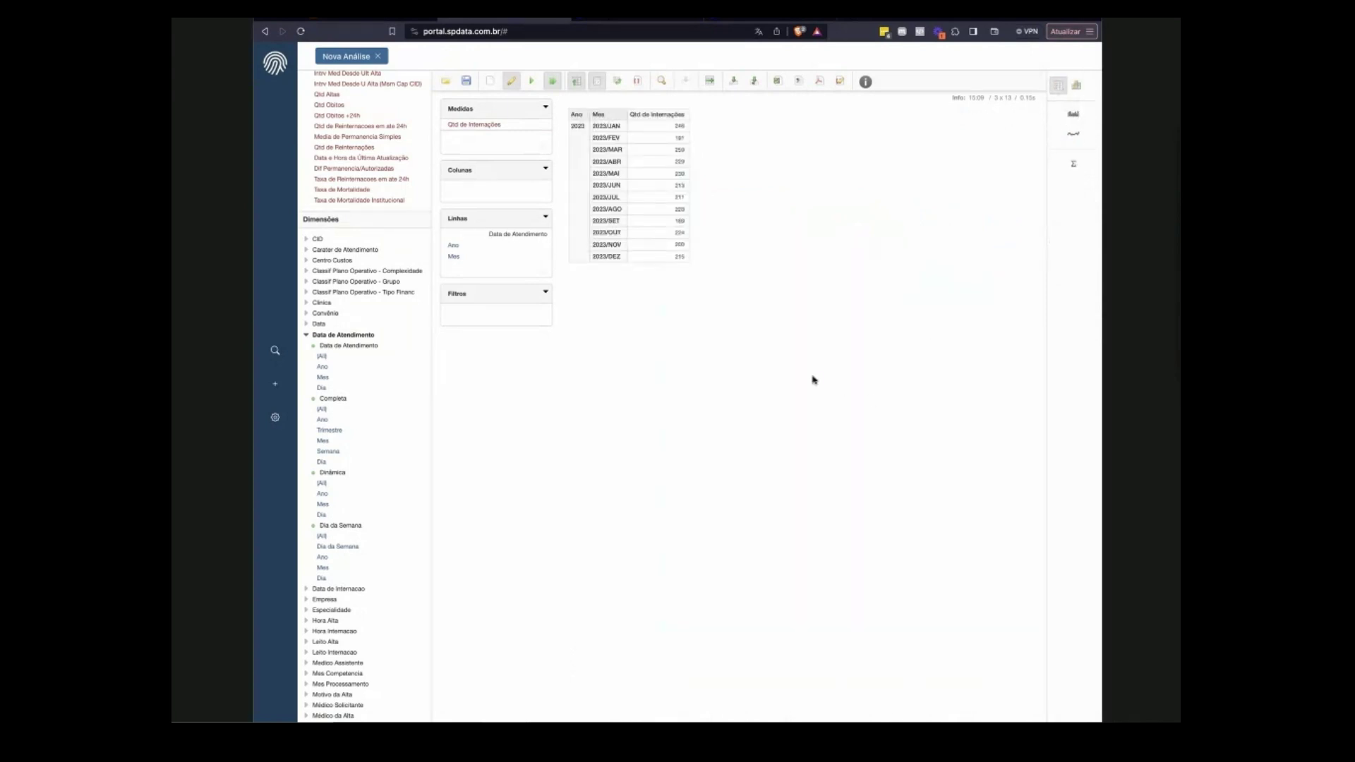
# Collapse the Data de Atendimento dimension and filter the Mes level in the rows to include only 2023/DEZ.
pyautogui.click(338, 336)
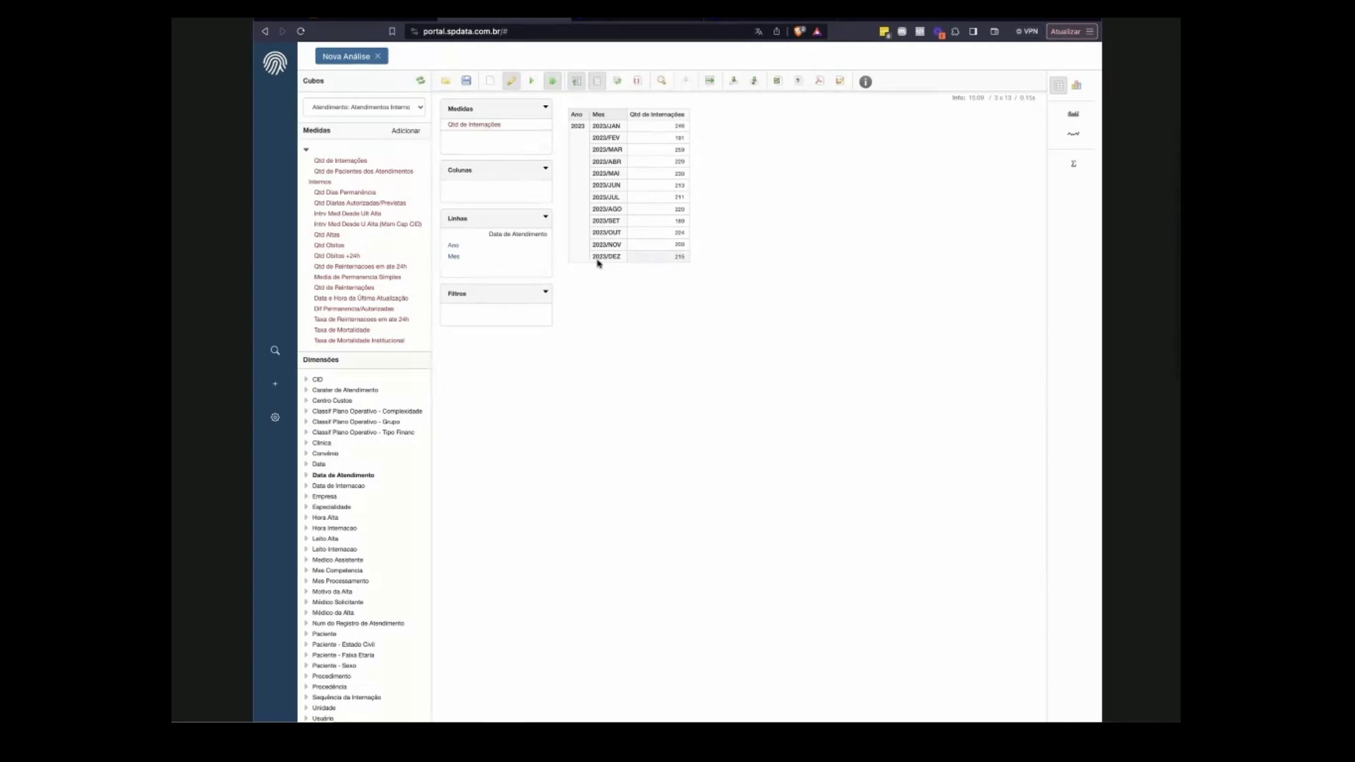
pyautogui.click(464, 246)
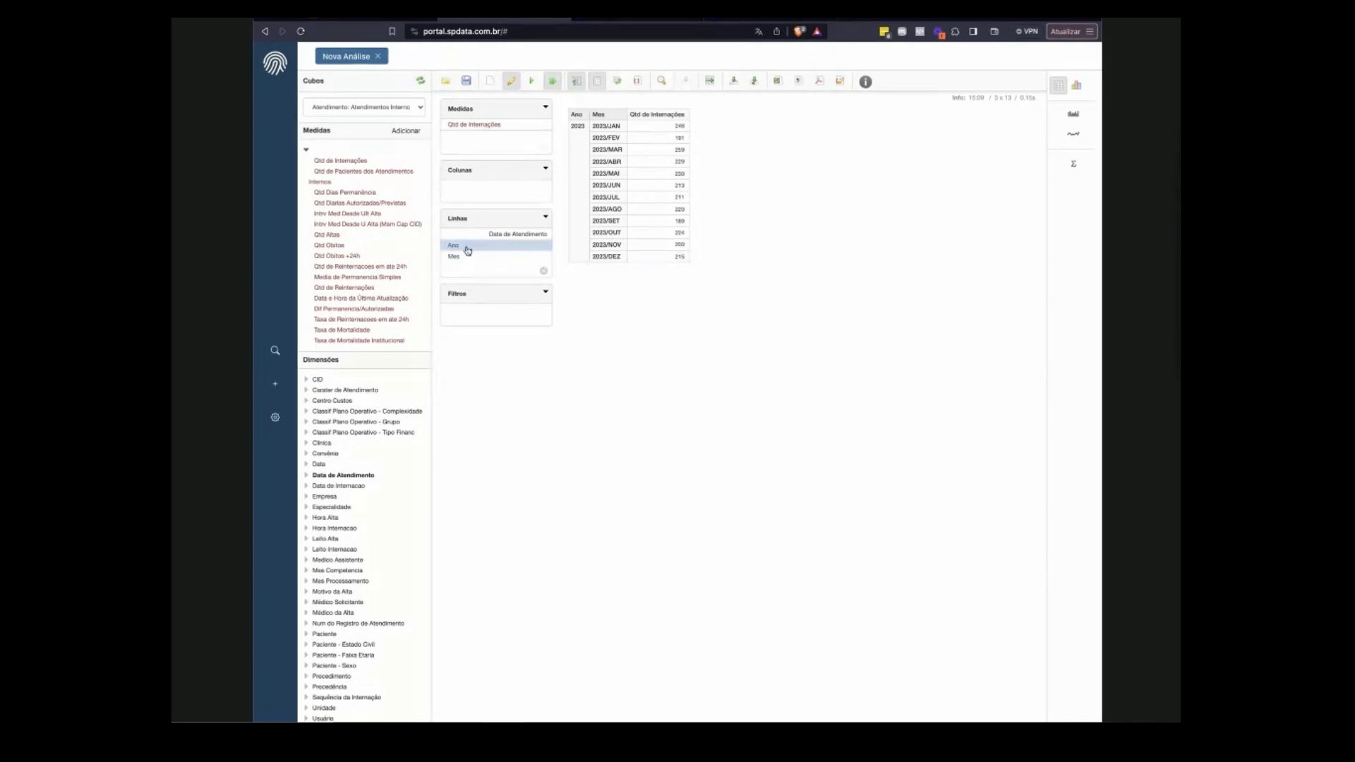
pyautogui.click(457, 259)
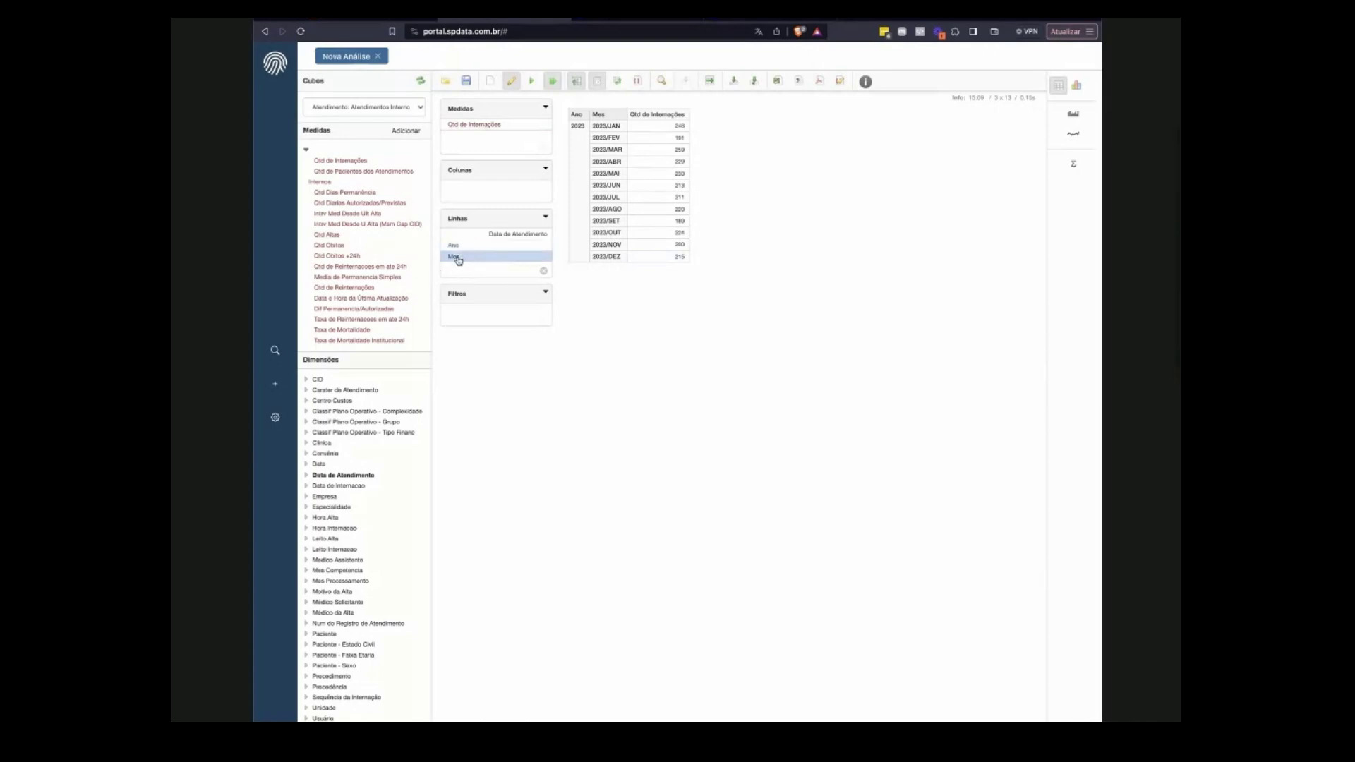
pyautogui.doubleClick(458, 260)
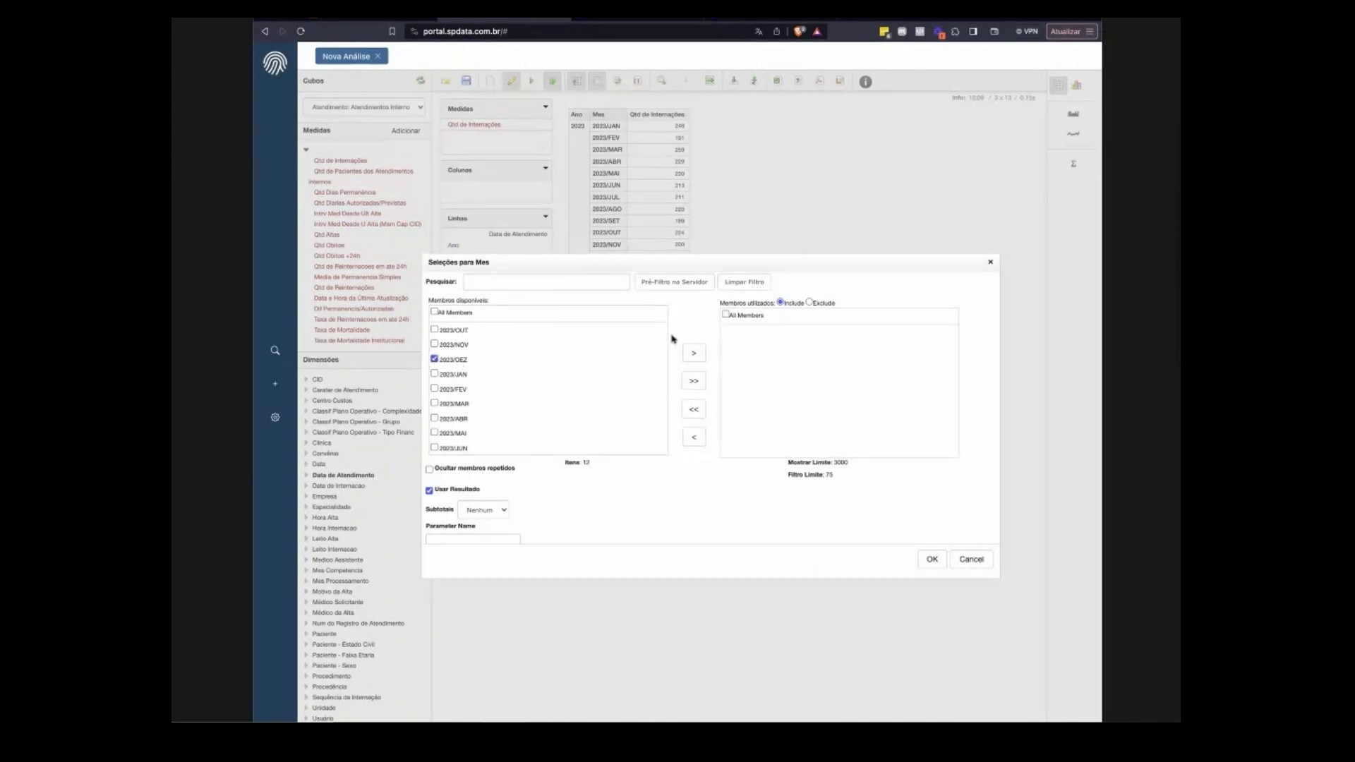
pyautogui.click(689, 353)
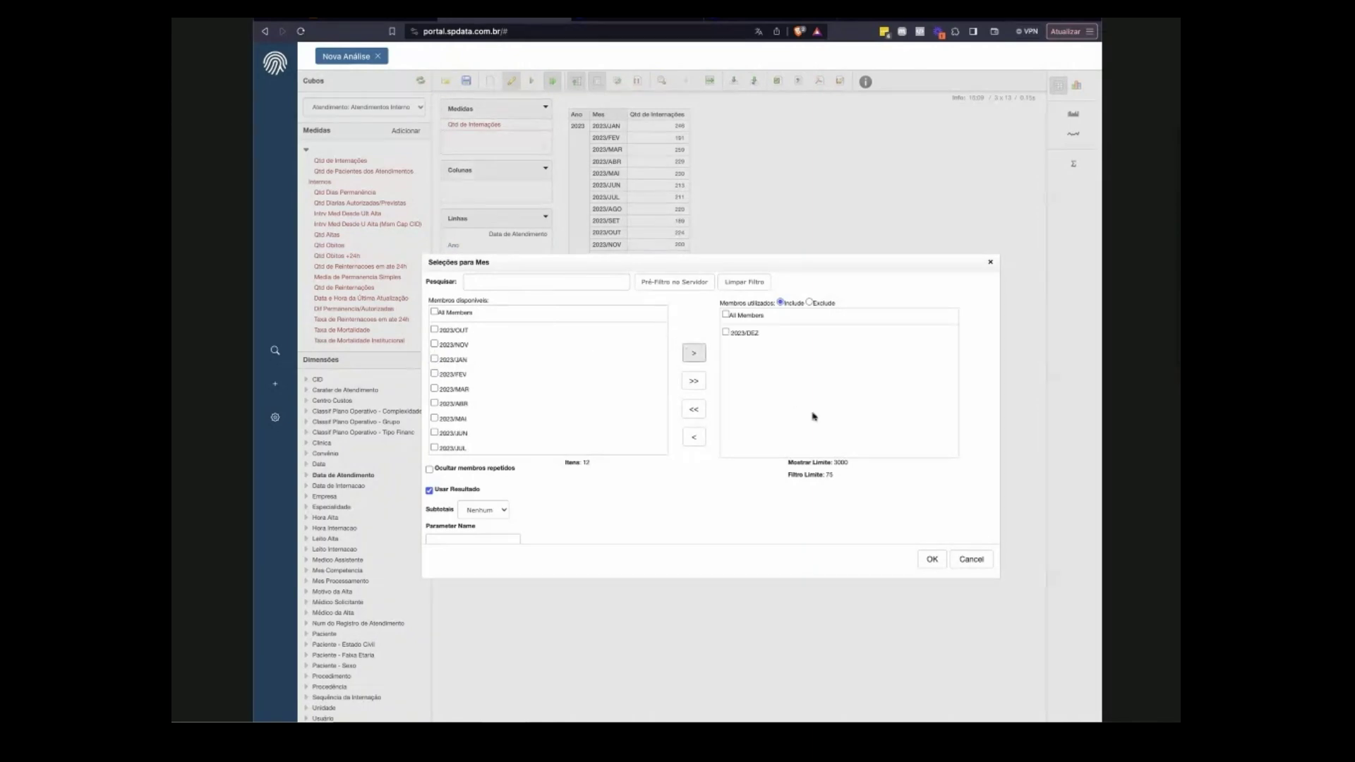
pyautogui.click(924, 559)
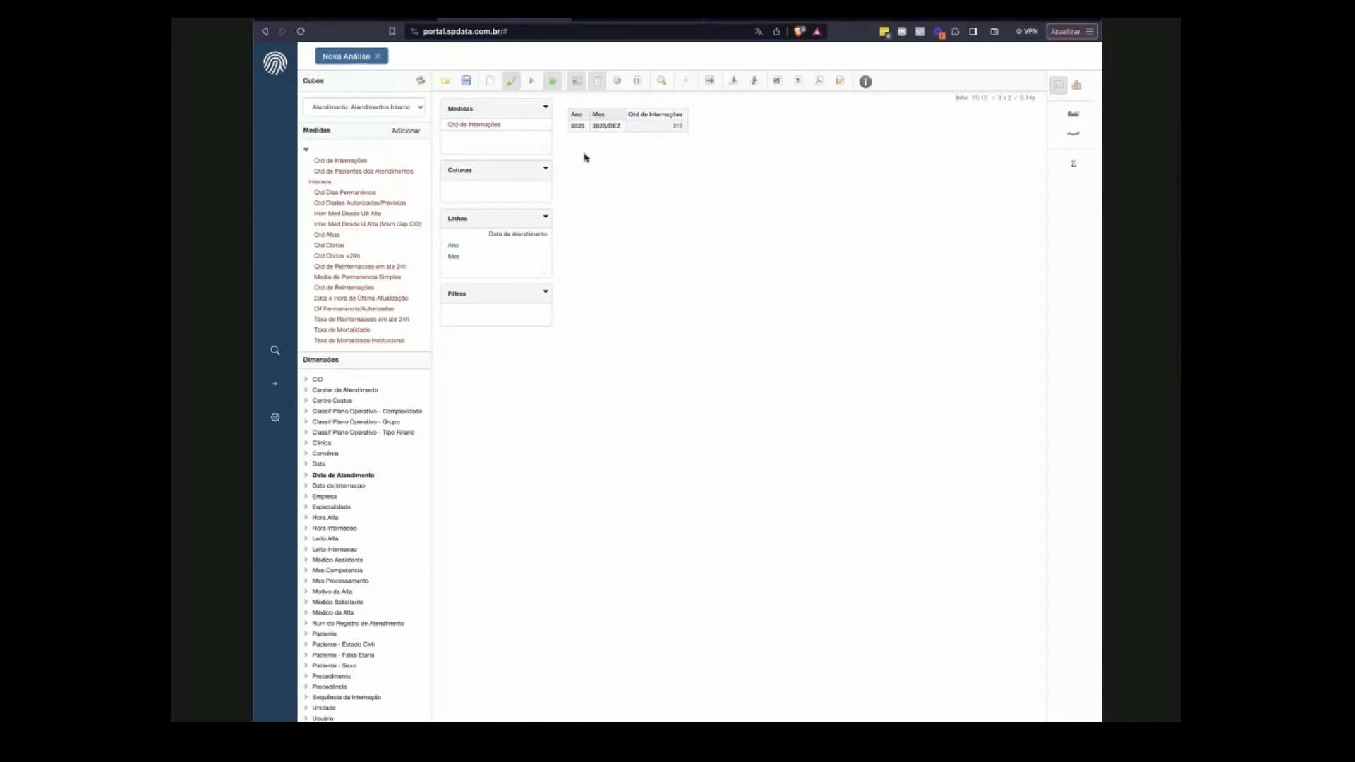
# Move Data de Atendimento from the rows to the columns and add the Especialidade level to the rows.
pyautogui.moveTo(467, 246); pyautogui.dragTo(466, 177)
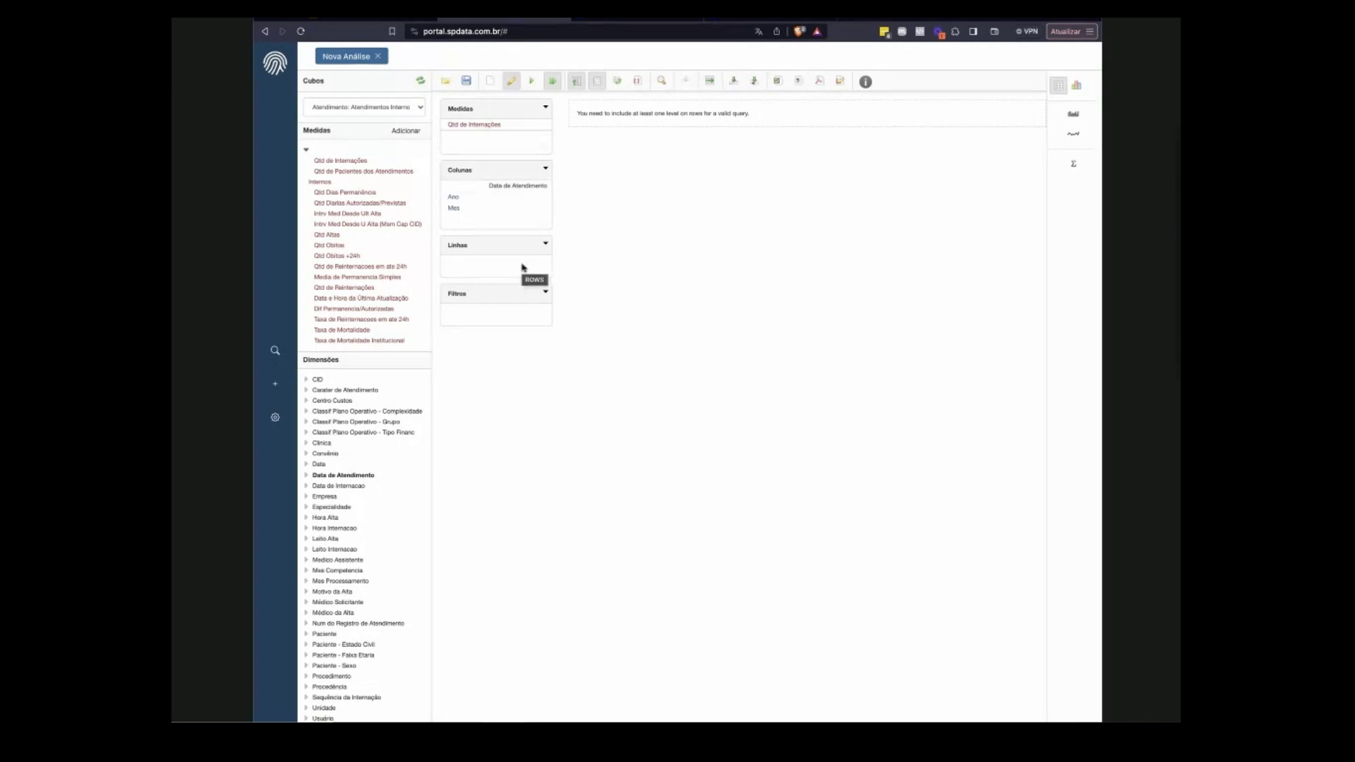
pyautogui.click(332, 507)
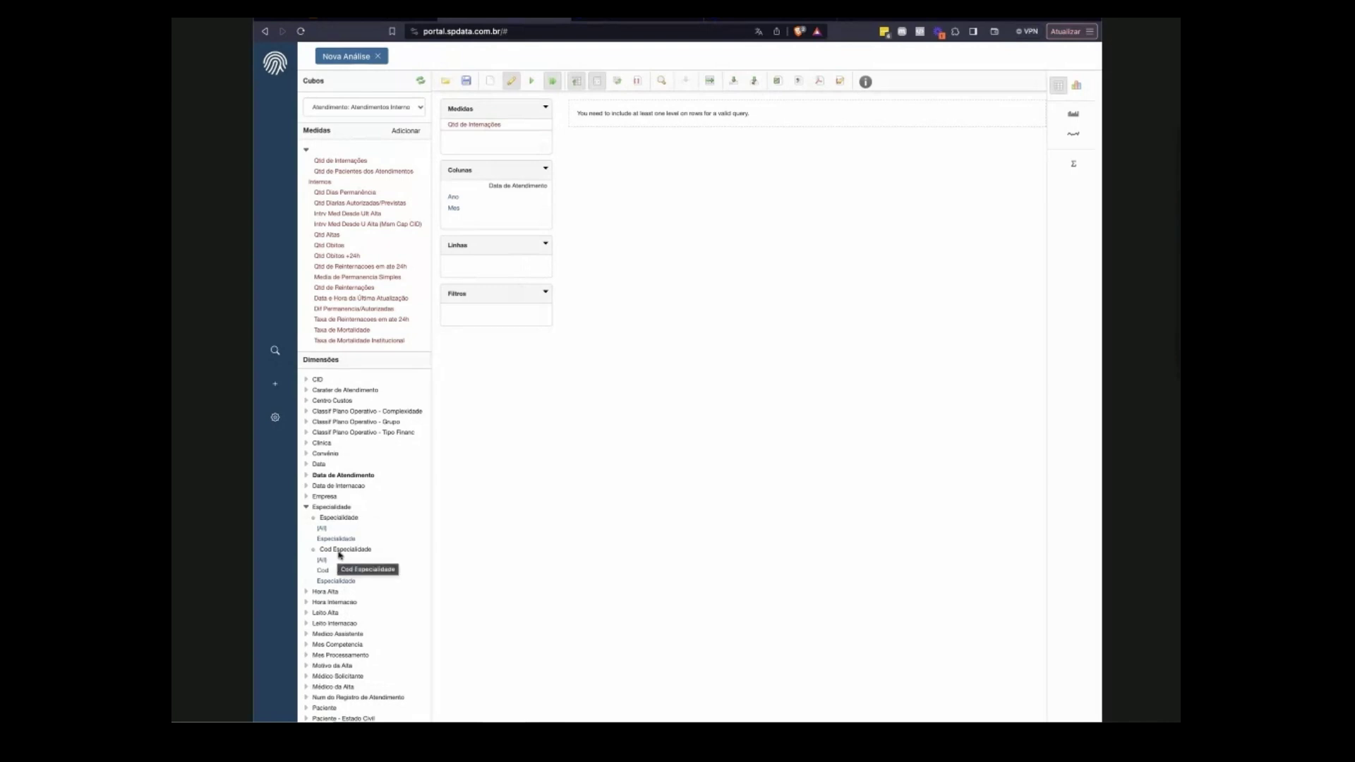
pyautogui.moveTo(342, 542); pyautogui.dragTo(490, 260)
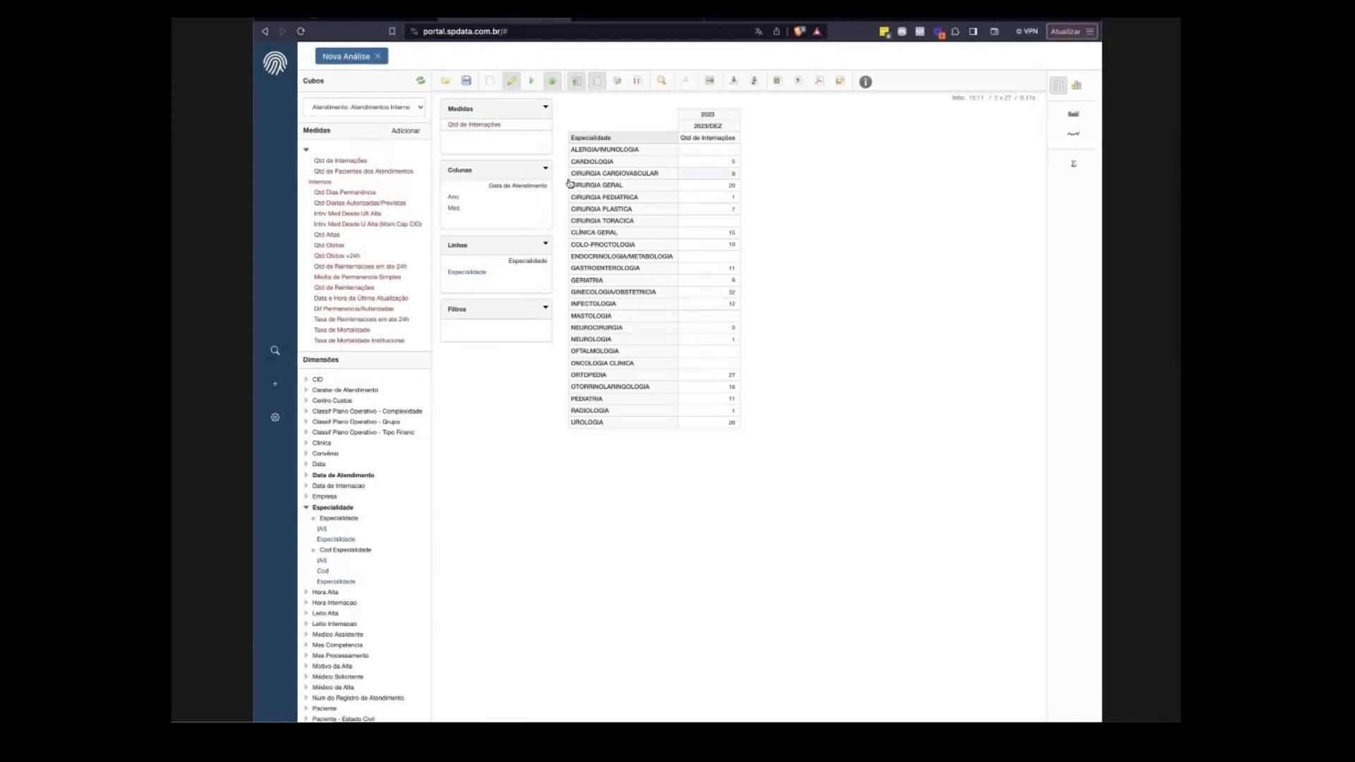
# Compare Data de Atendimento placed in the filters, columns and rows, and leave it in the filters.
pyautogui.moveTo(487, 201); pyautogui.dragTo(488, 319)
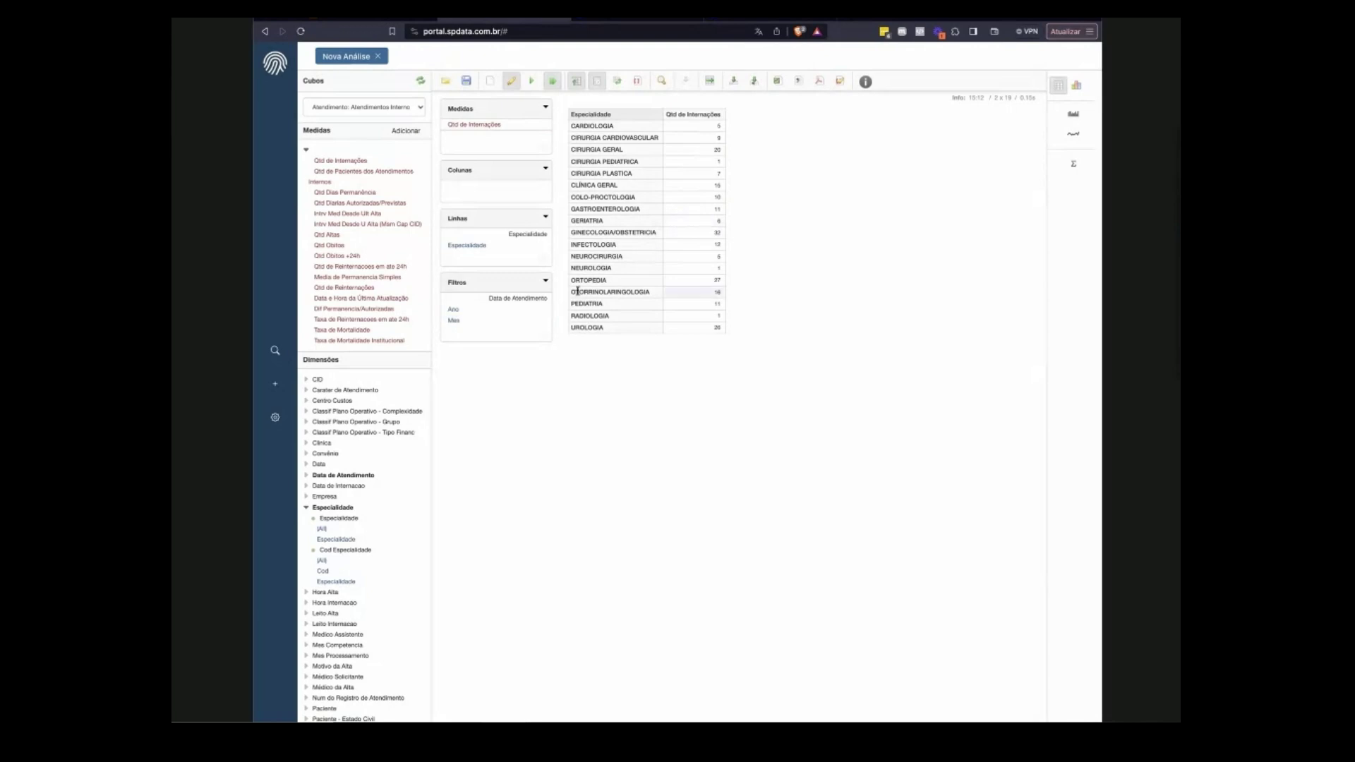
pyautogui.moveTo(480, 309); pyautogui.dragTo(534, 192)
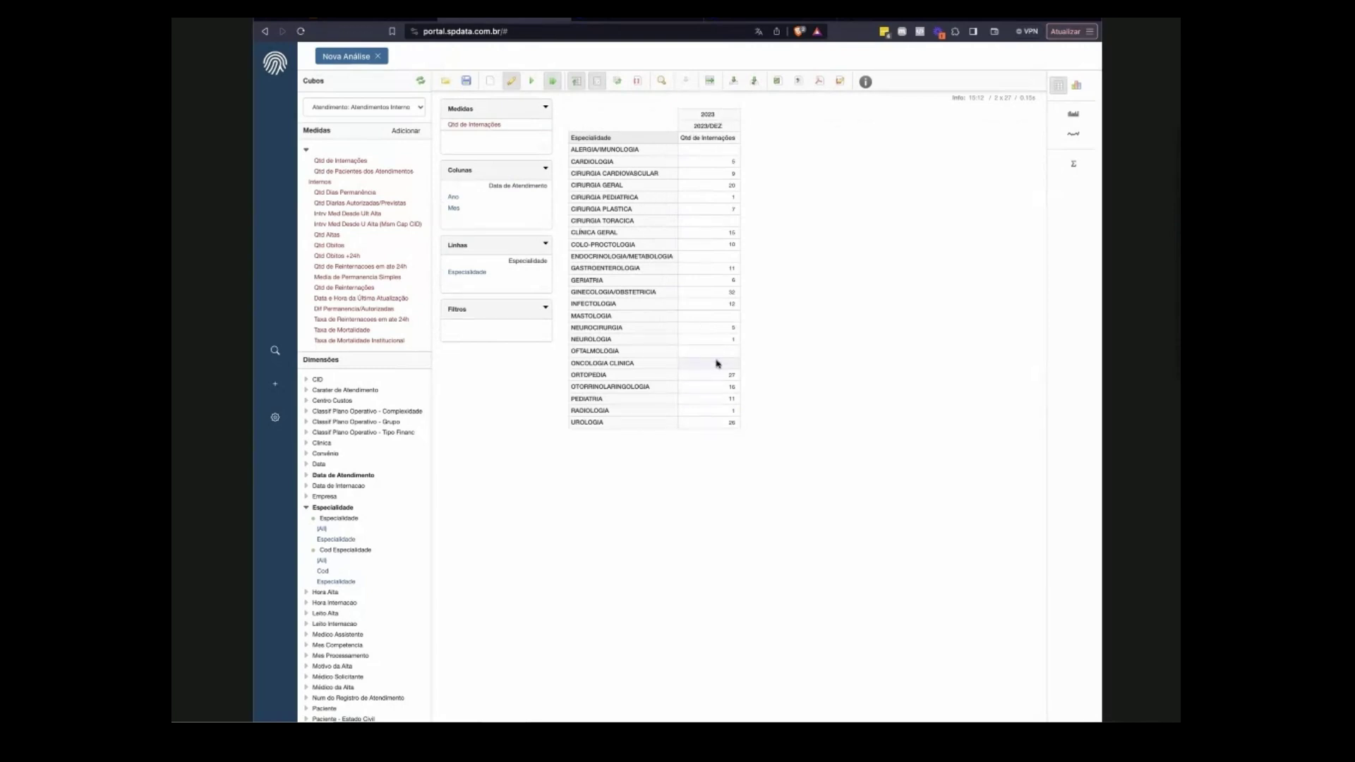
pyautogui.moveTo(478, 203); pyautogui.dragTo(475, 248)
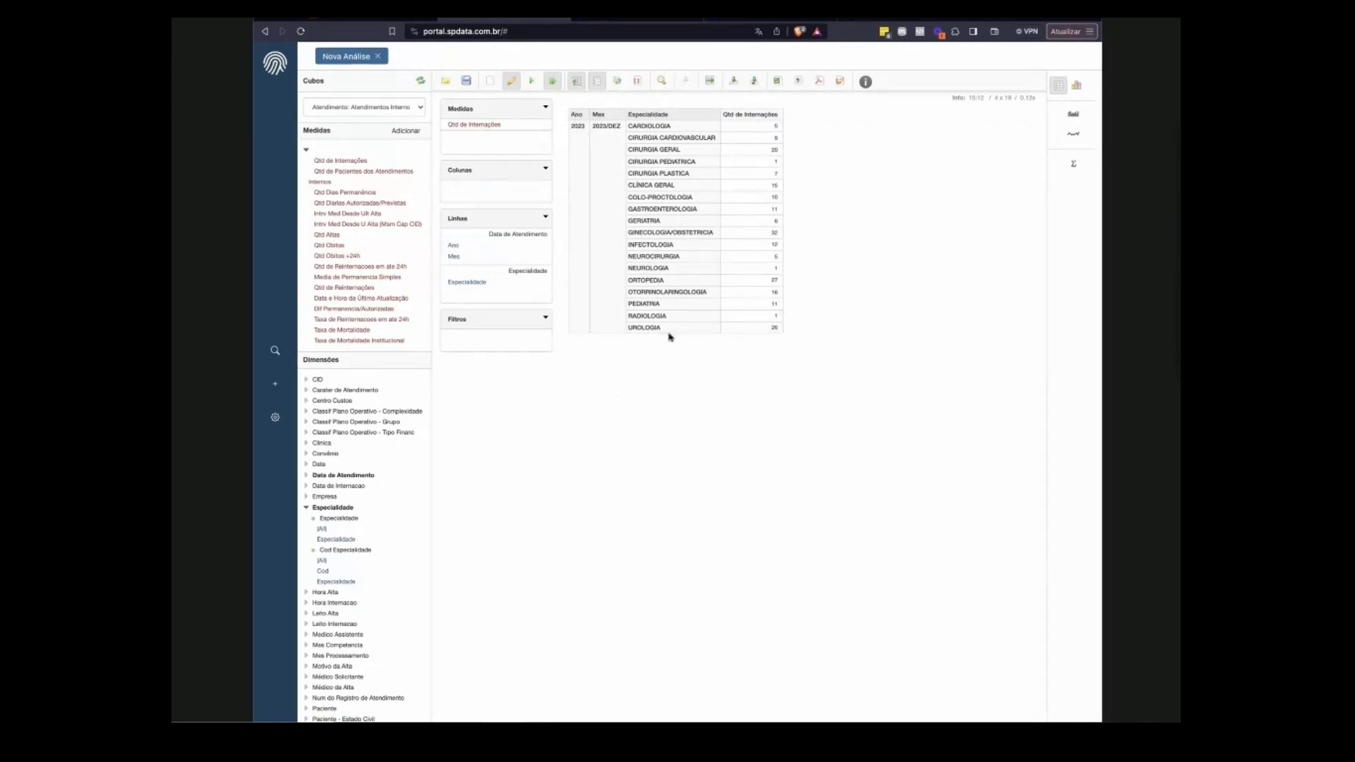
pyautogui.moveTo(472, 248); pyautogui.dragTo(487, 305)
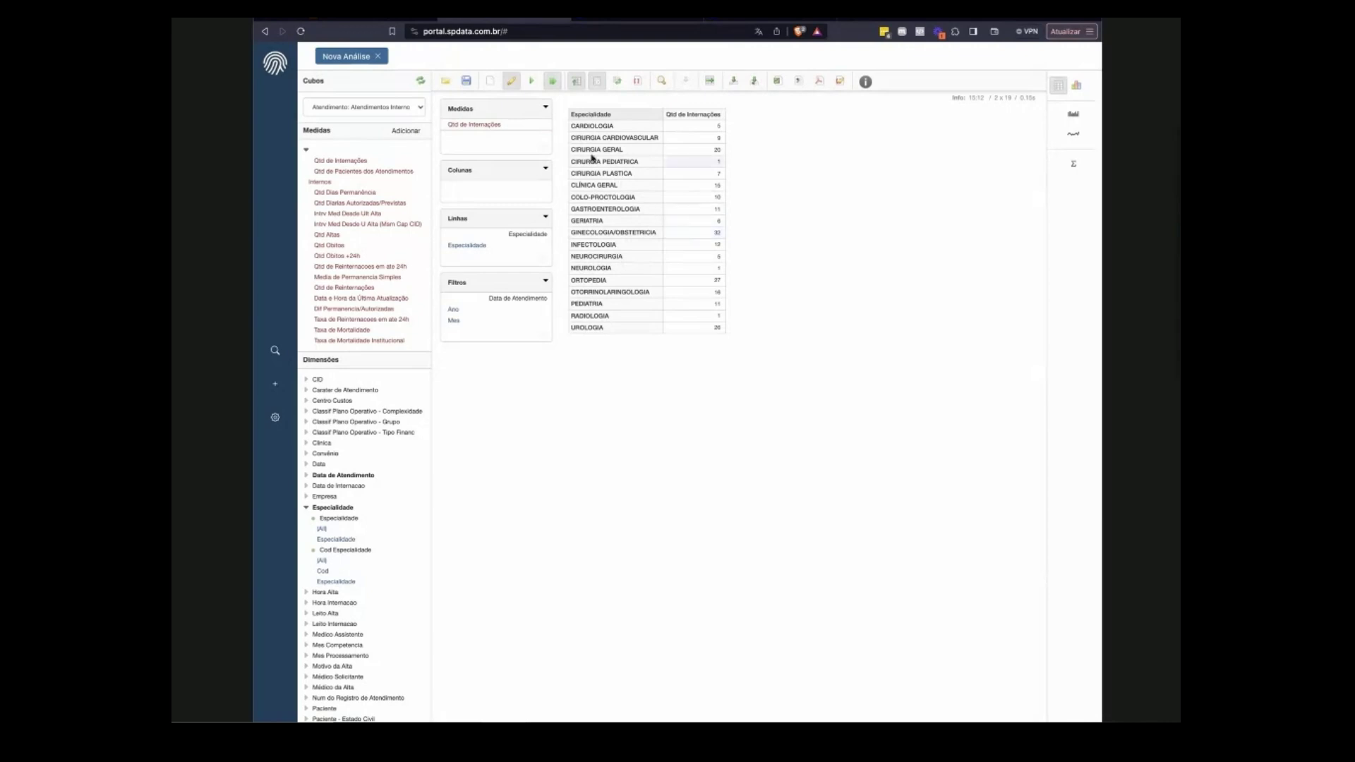
# Save the analysis as teste1 in the /home/VLT folder.
pyautogui.click(467, 82)
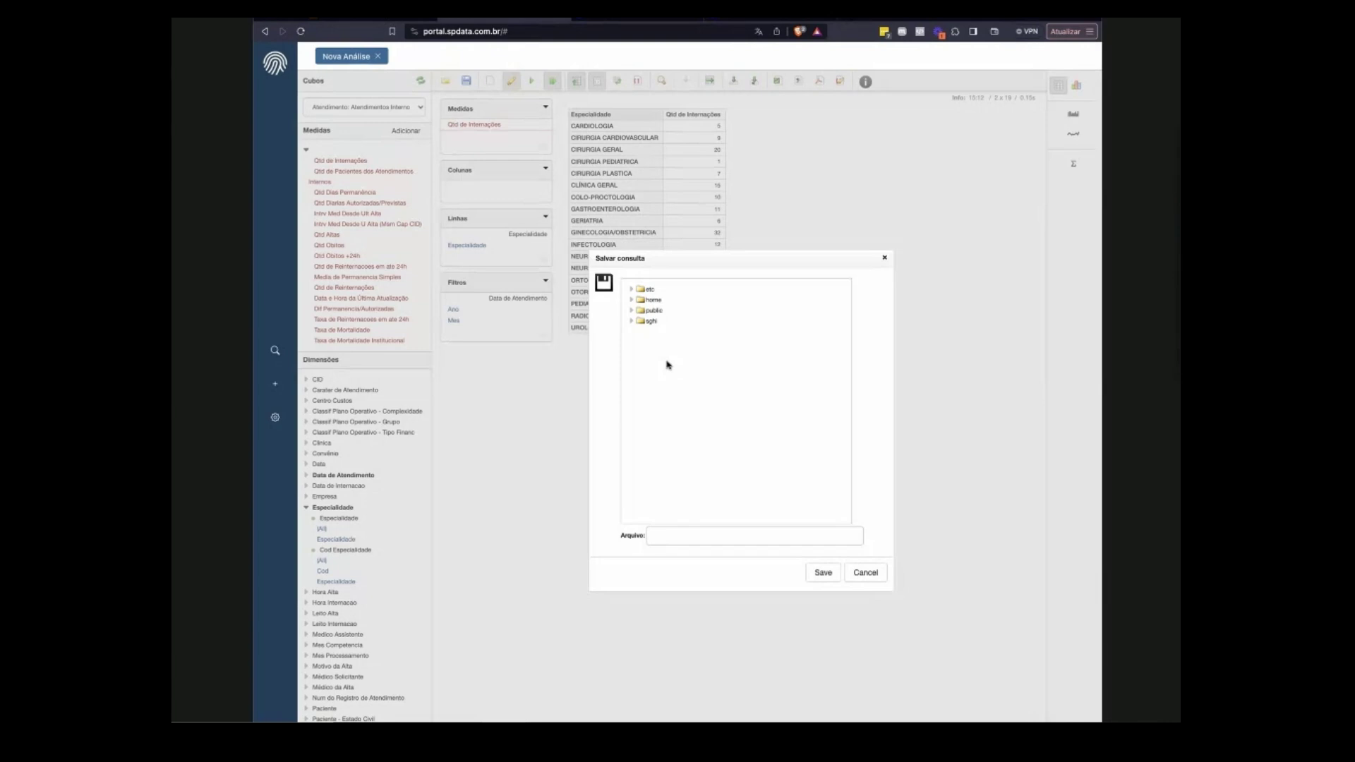
pyautogui.click(632, 299)
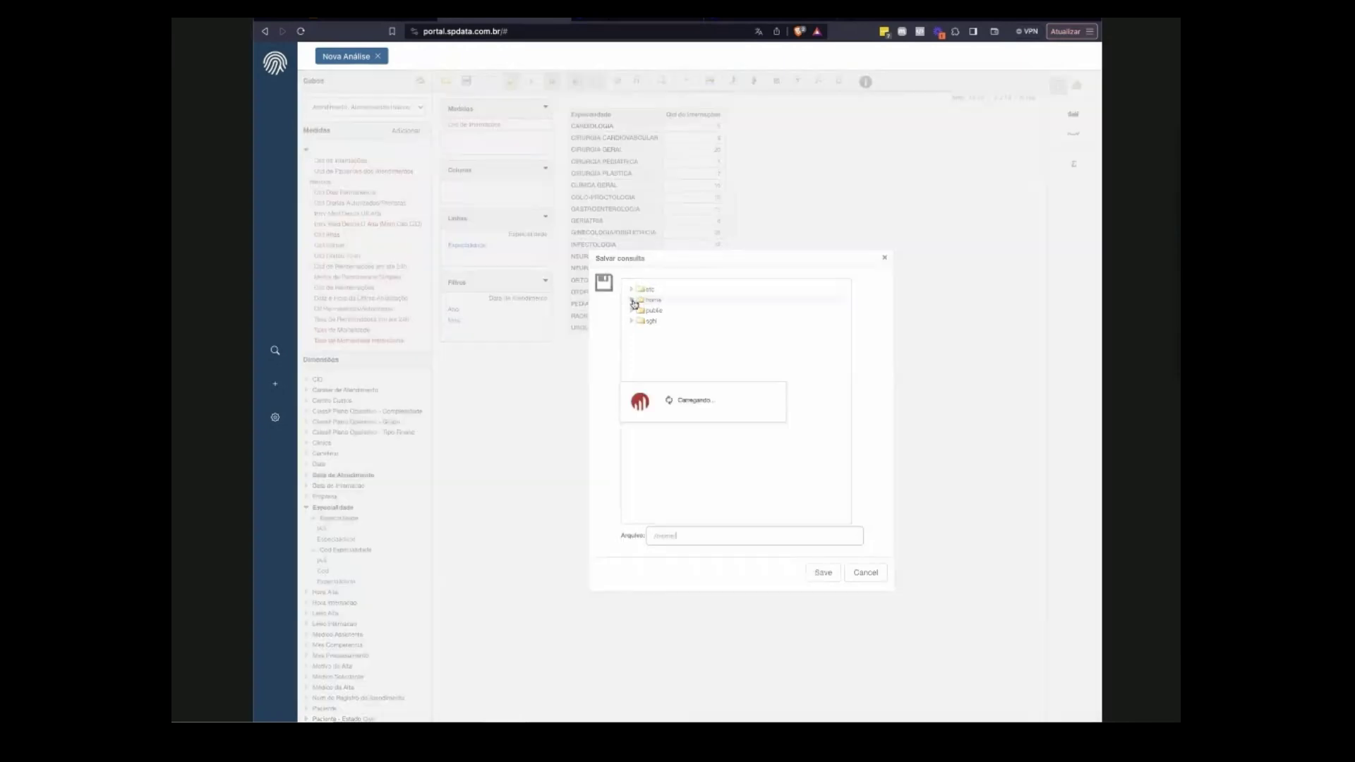
pyautogui.click(632, 300)
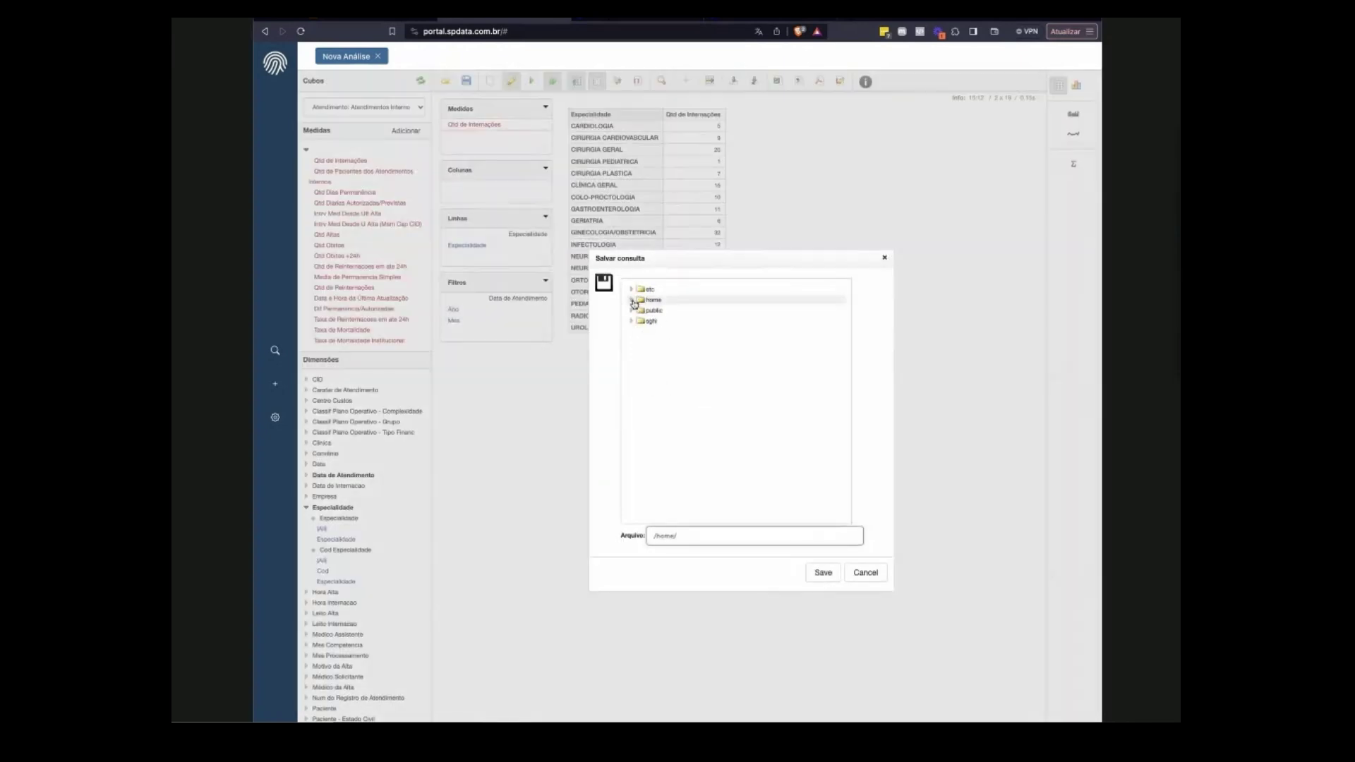
pyautogui.click(632, 300)
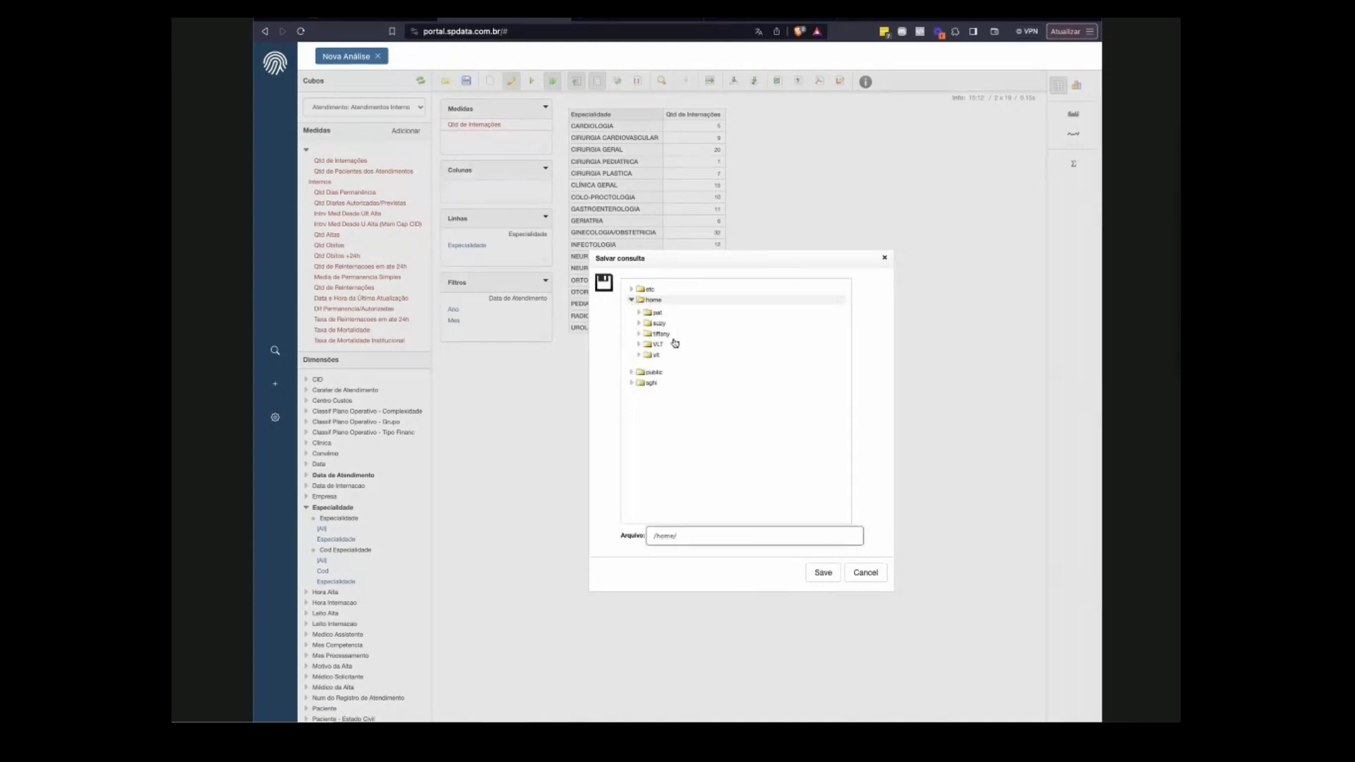
pyautogui.click(658, 345)
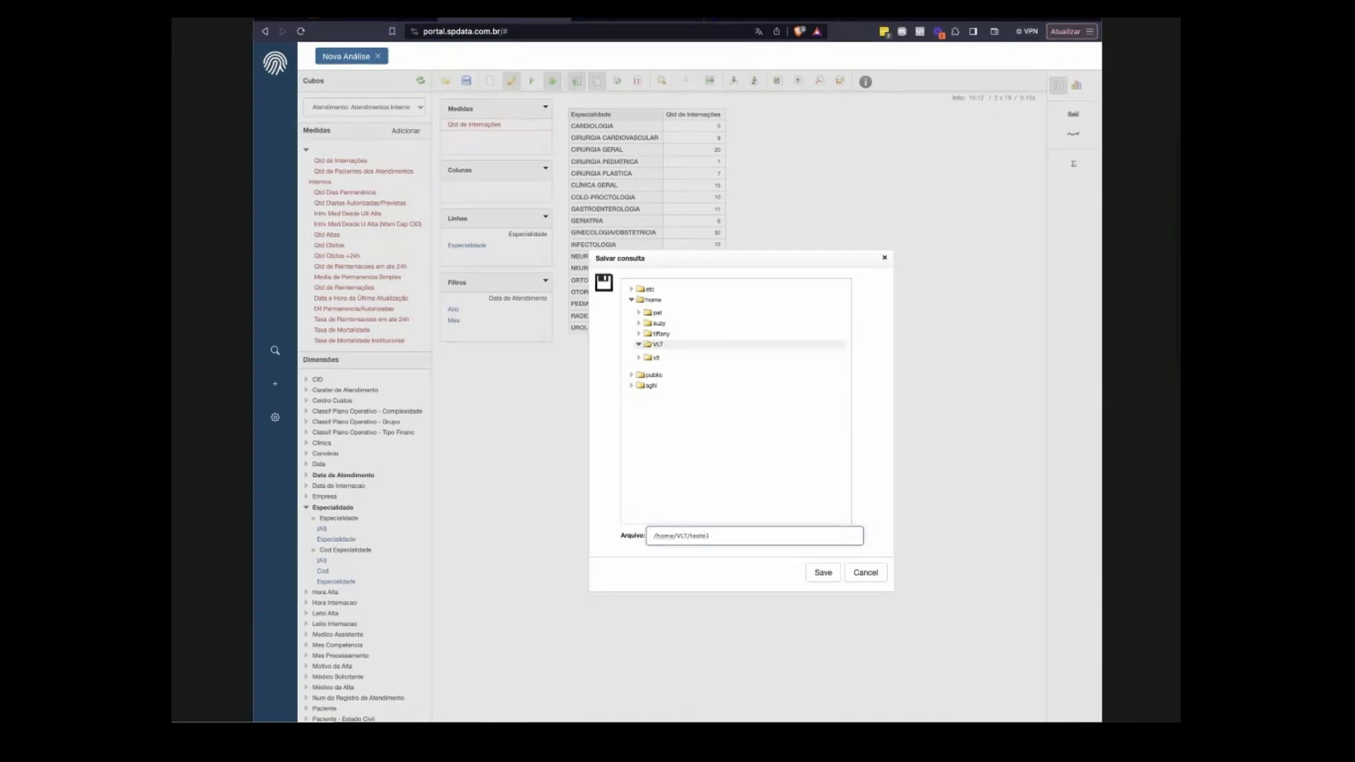
pyautogui.click(817, 576)
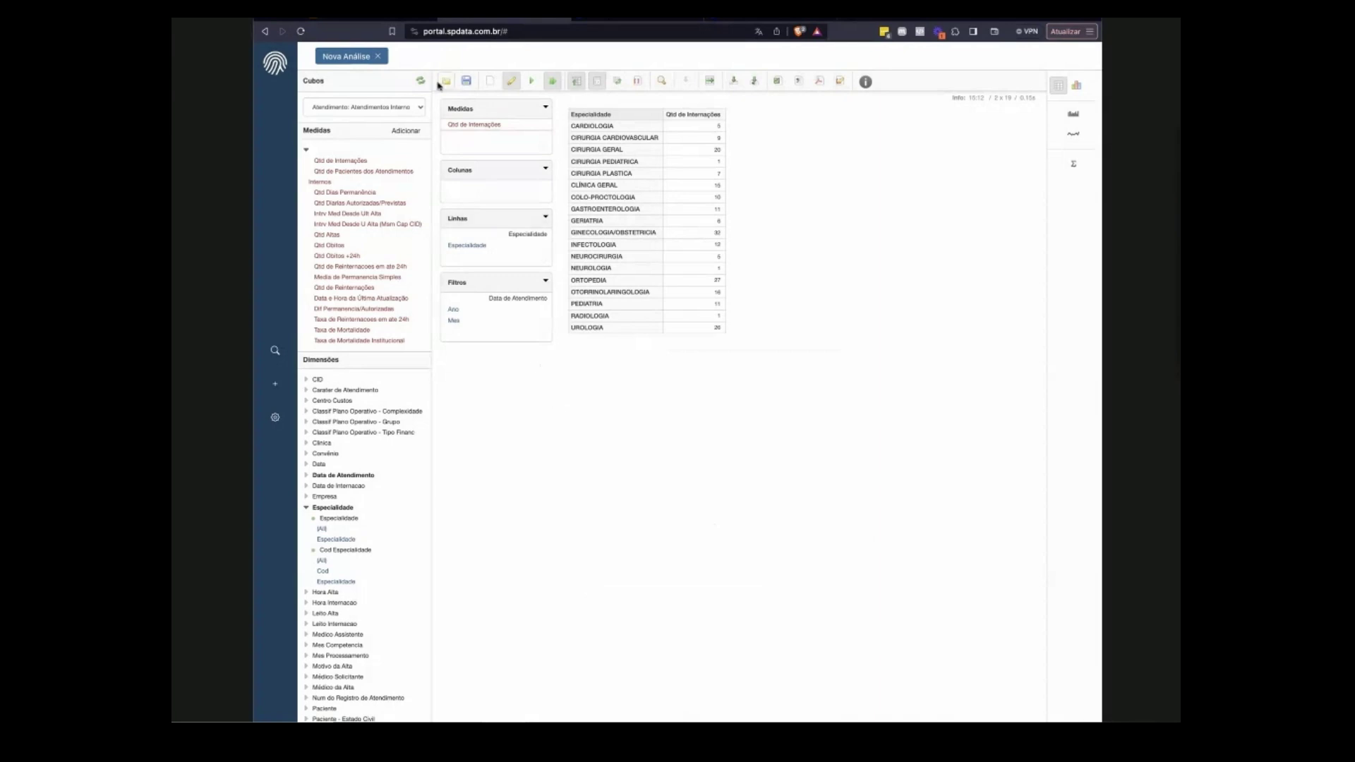
# Close the analysis, reload the portal and close the Dashboard tab.
pyautogui.click(379, 58)
pyautogui.click(302, 31)
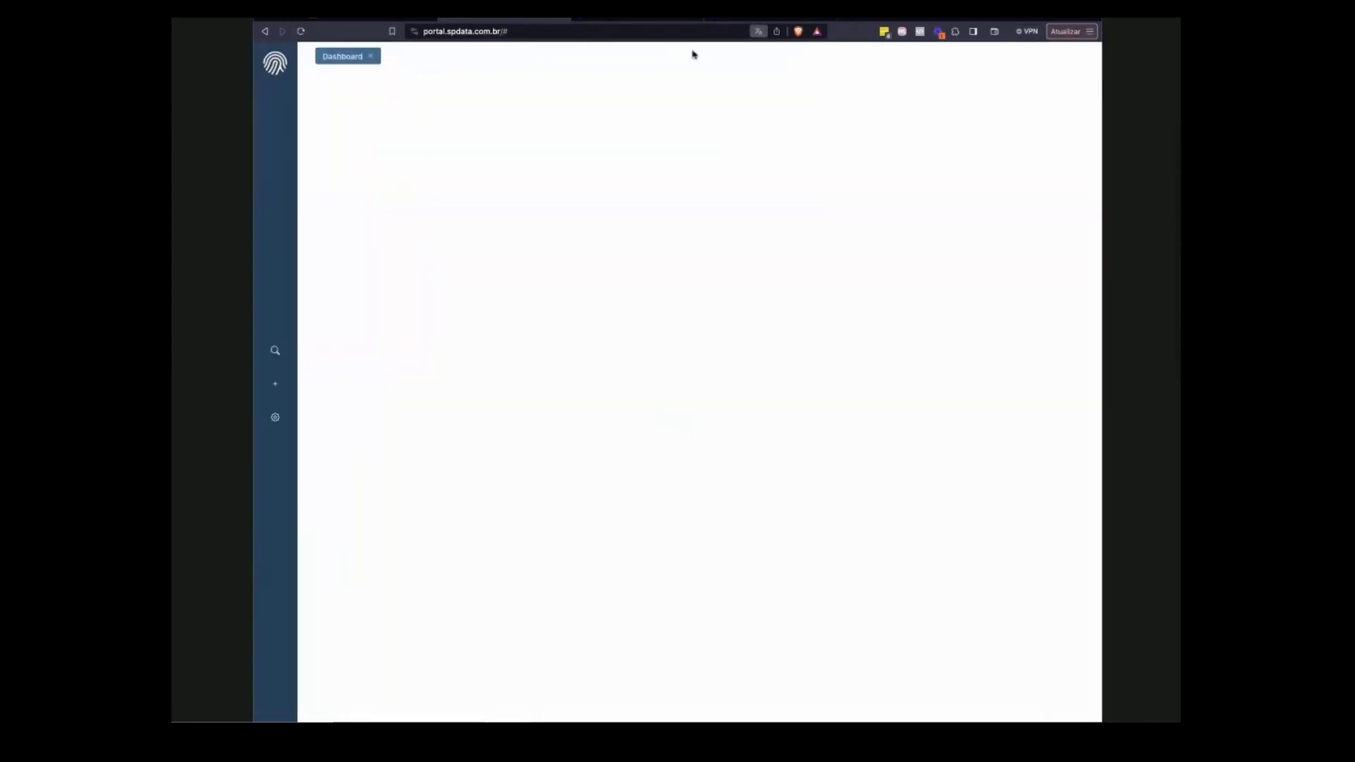
pyautogui.click(370, 57)
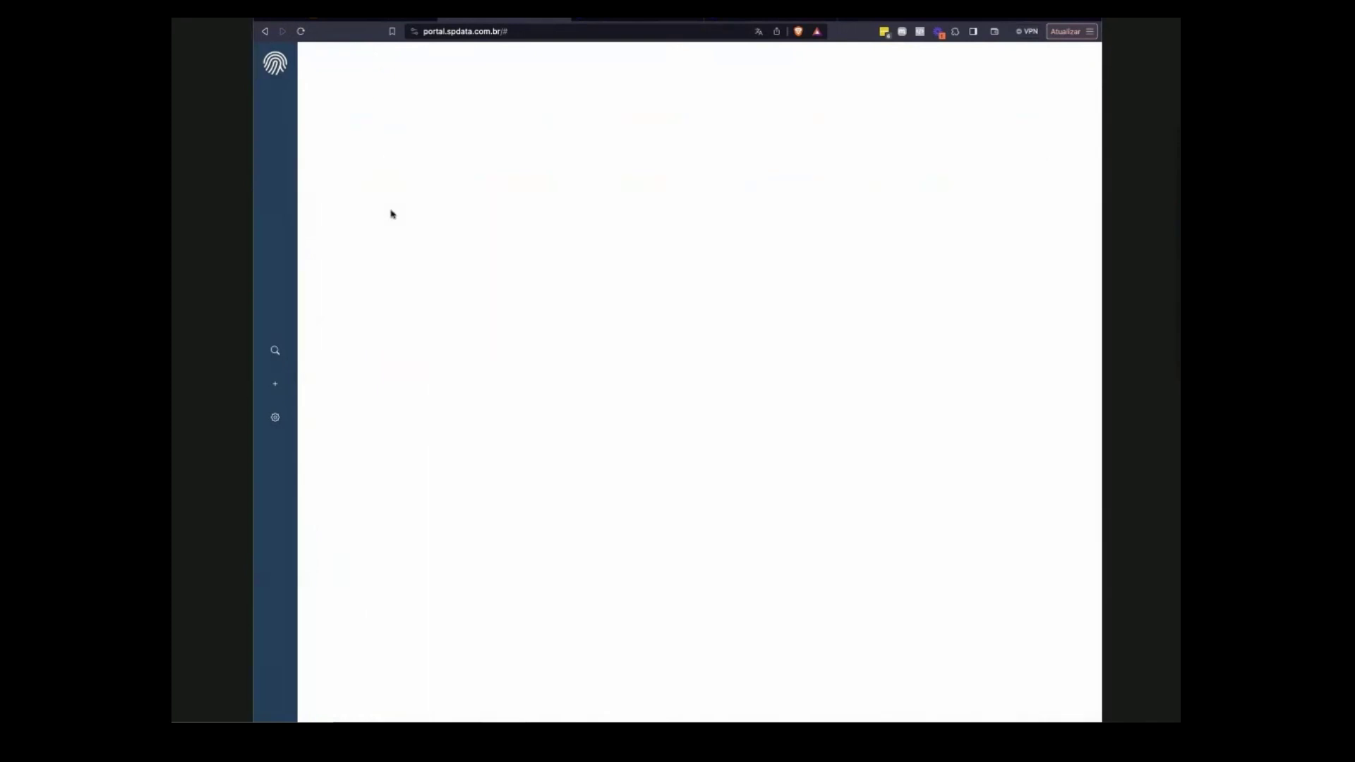
# Open the saved teste1 report from the Home > VLT folder and switch it to edit mode.
pyautogui.click(275, 351)
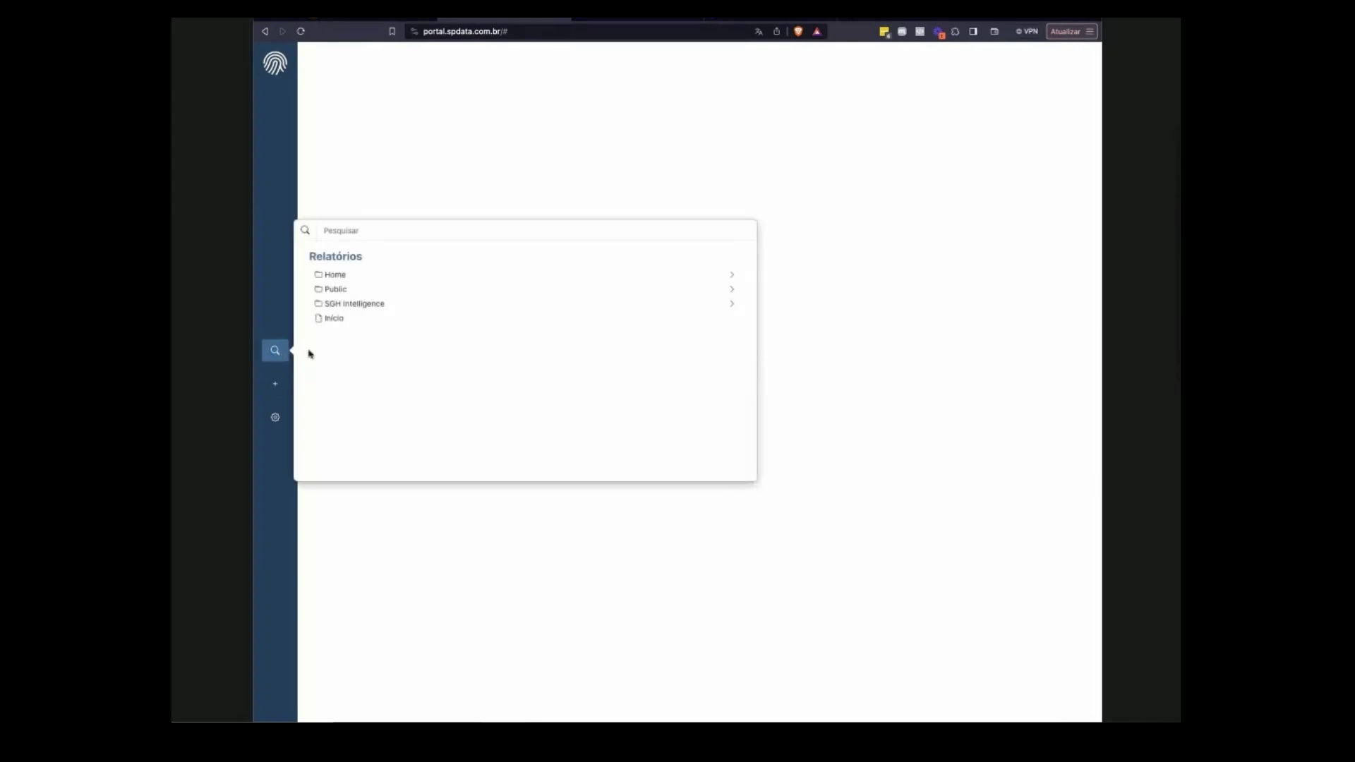
pyautogui.click(350, 277)
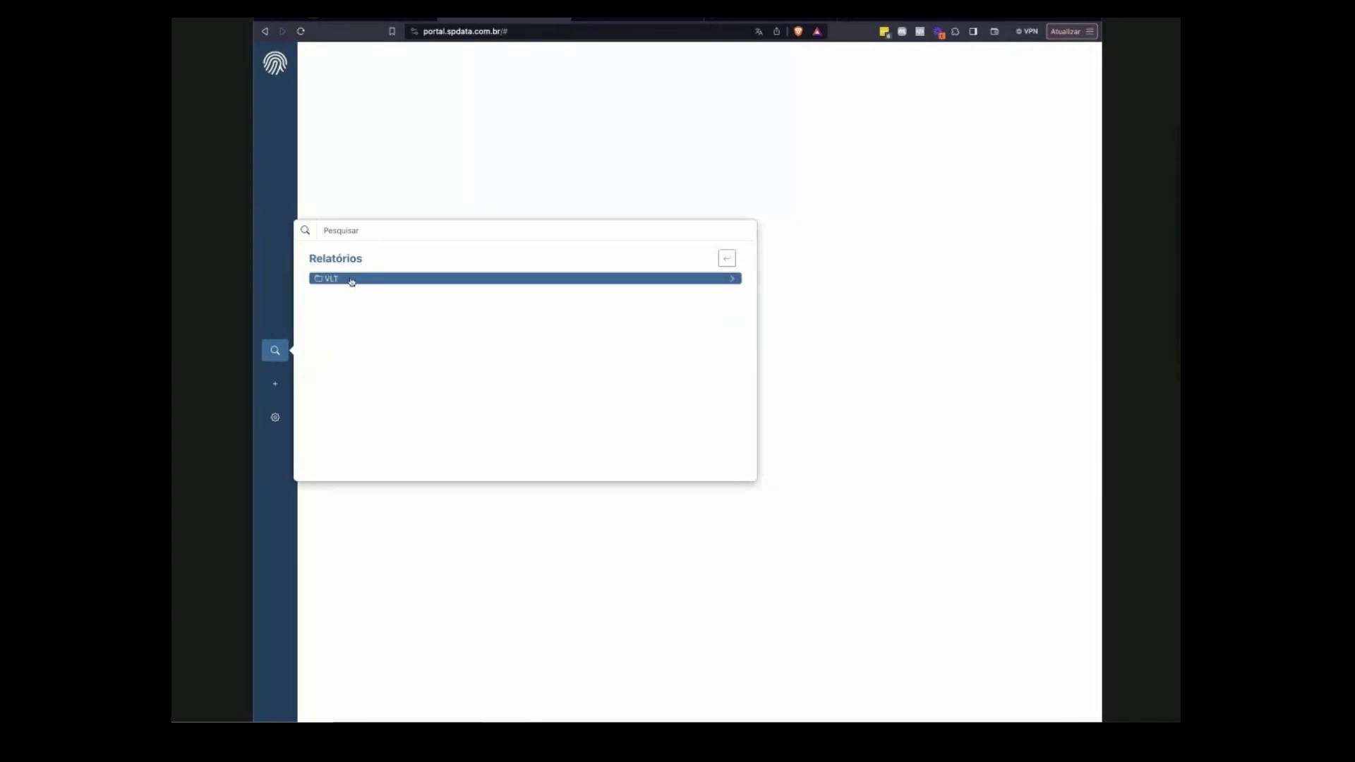
pyautogui.click(352, 280)
pyautogui.click(363, 280)
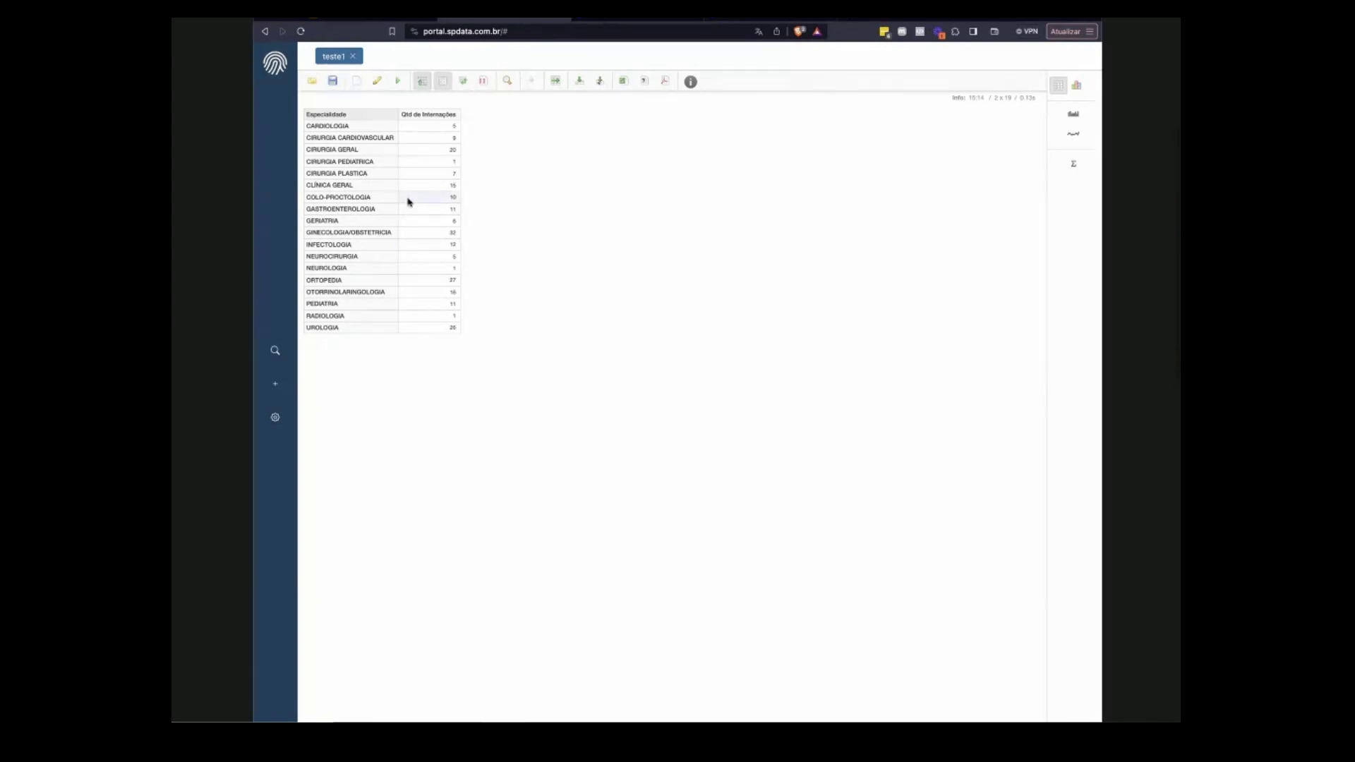
pyautogui.click(377, 82)
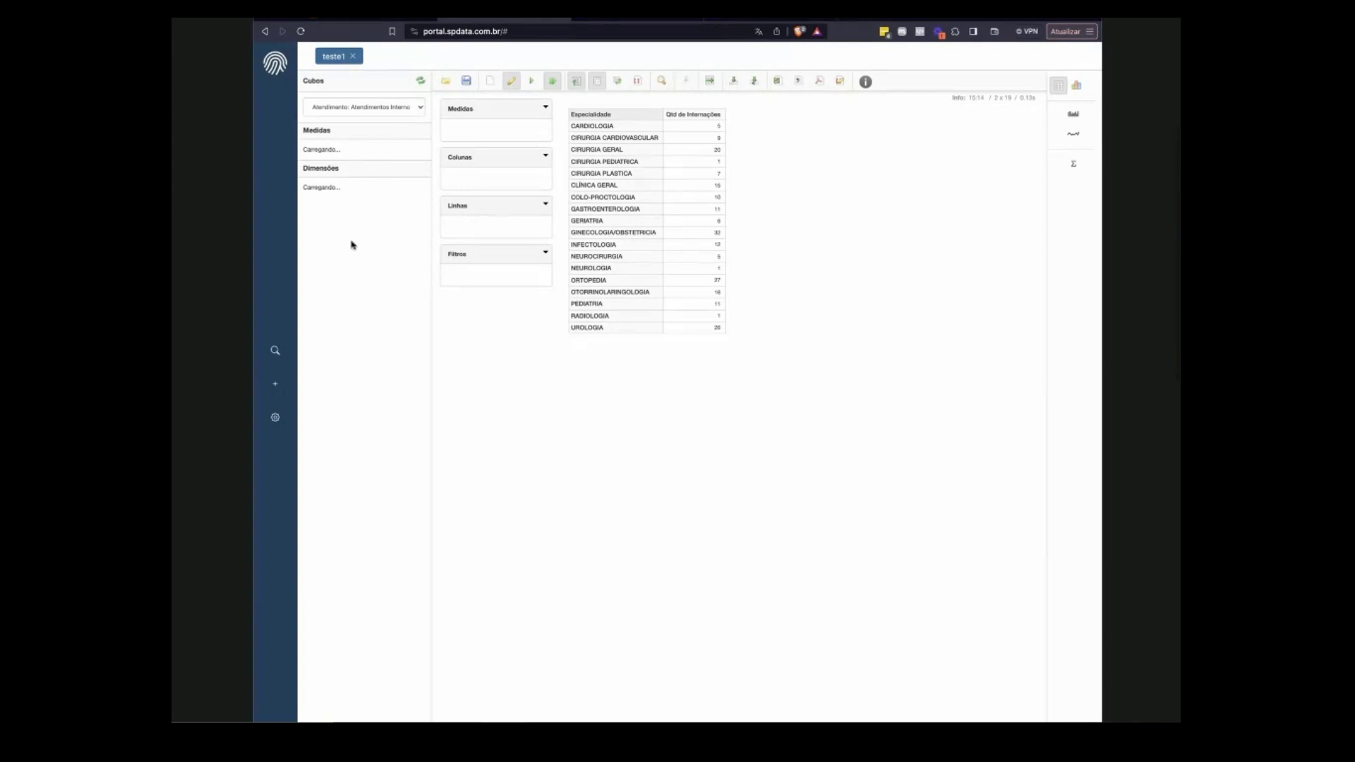
# Close the teste1 report, reopen it from the Home > VLT folder and put it in edit mode.
pyautogui.click(353, 57)
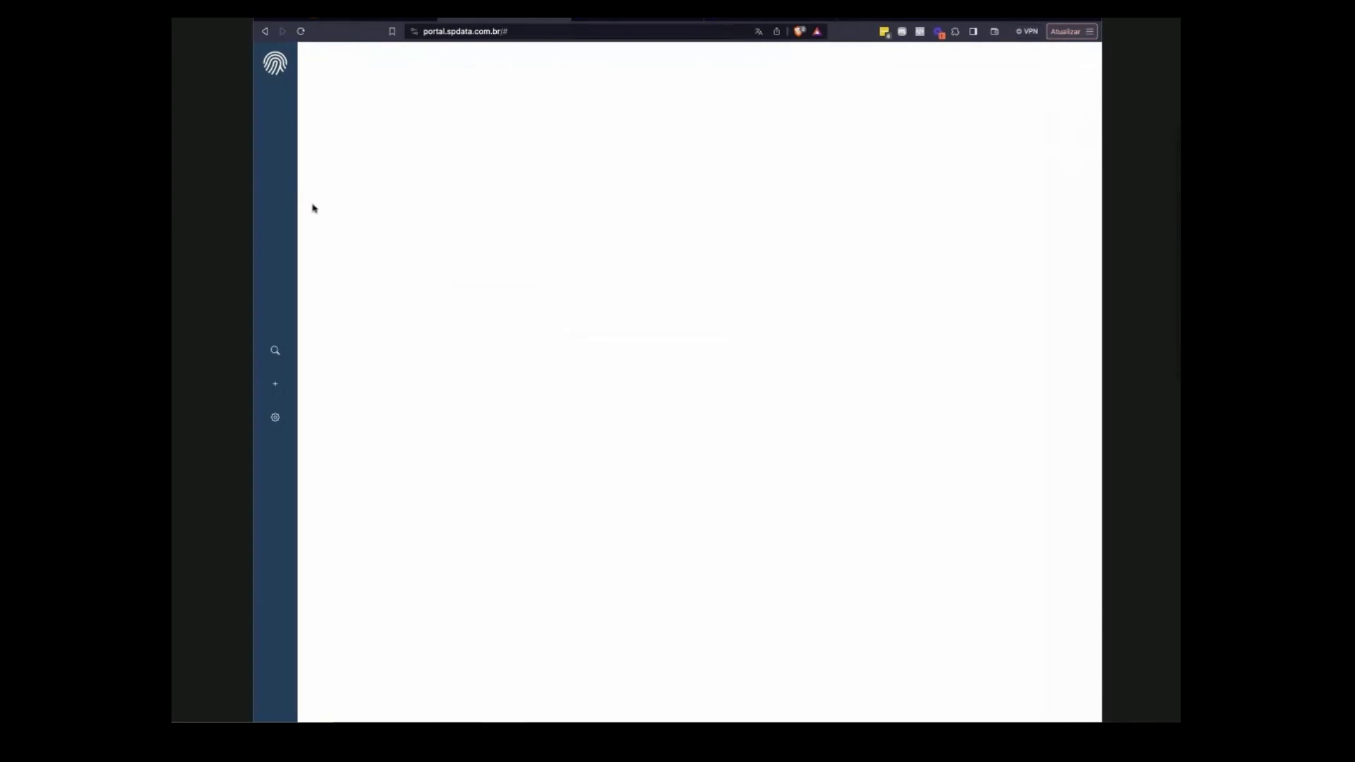
pyautogui.click(278, 358)
pyautogui.click(332, 275)
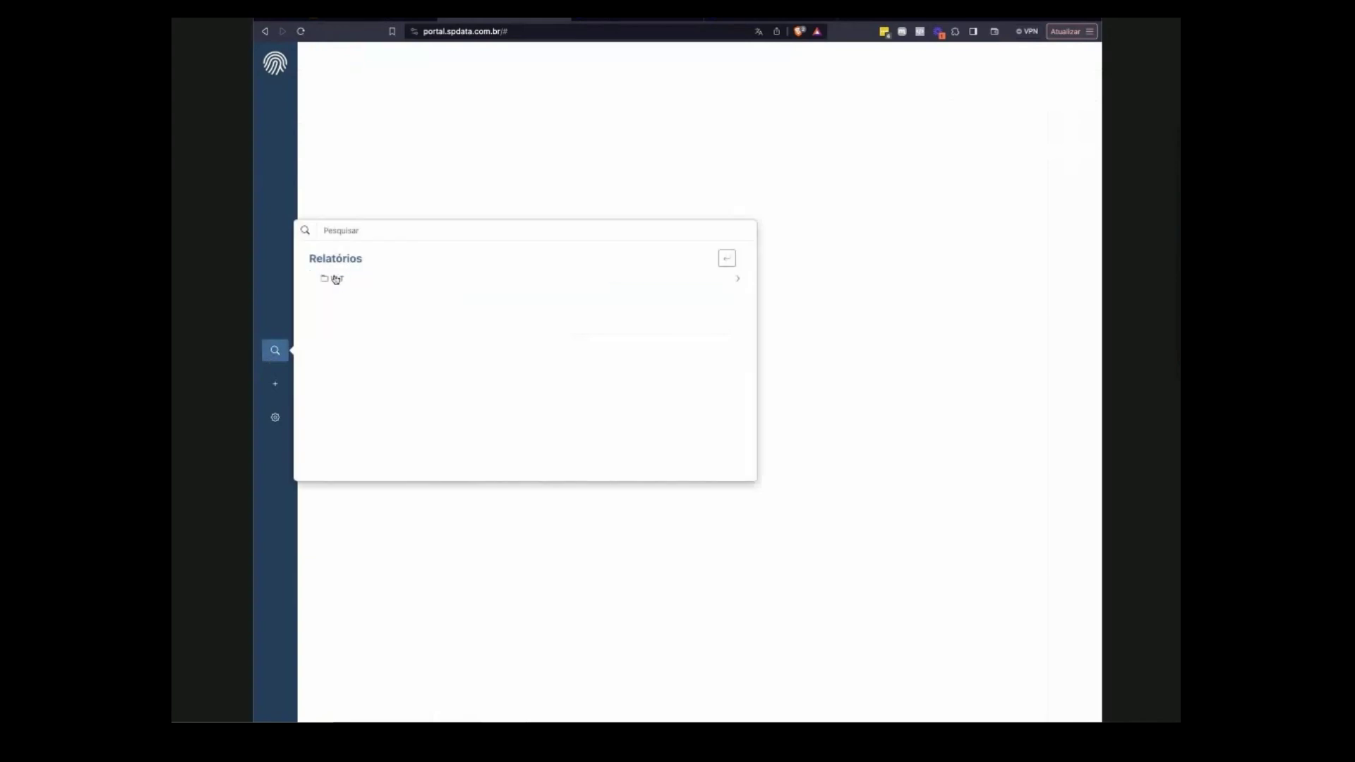
pyautogui.click(364, 278)
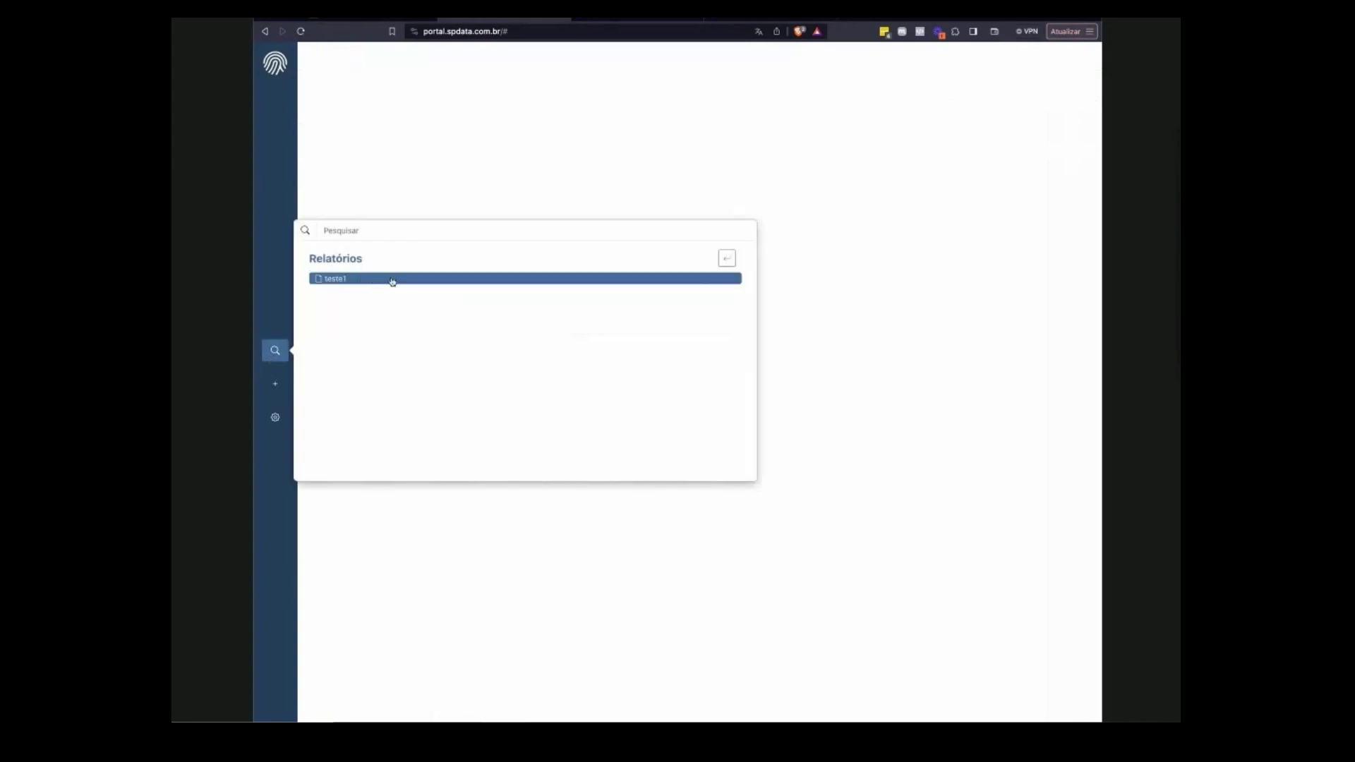
pyautogui.click(393, 279)
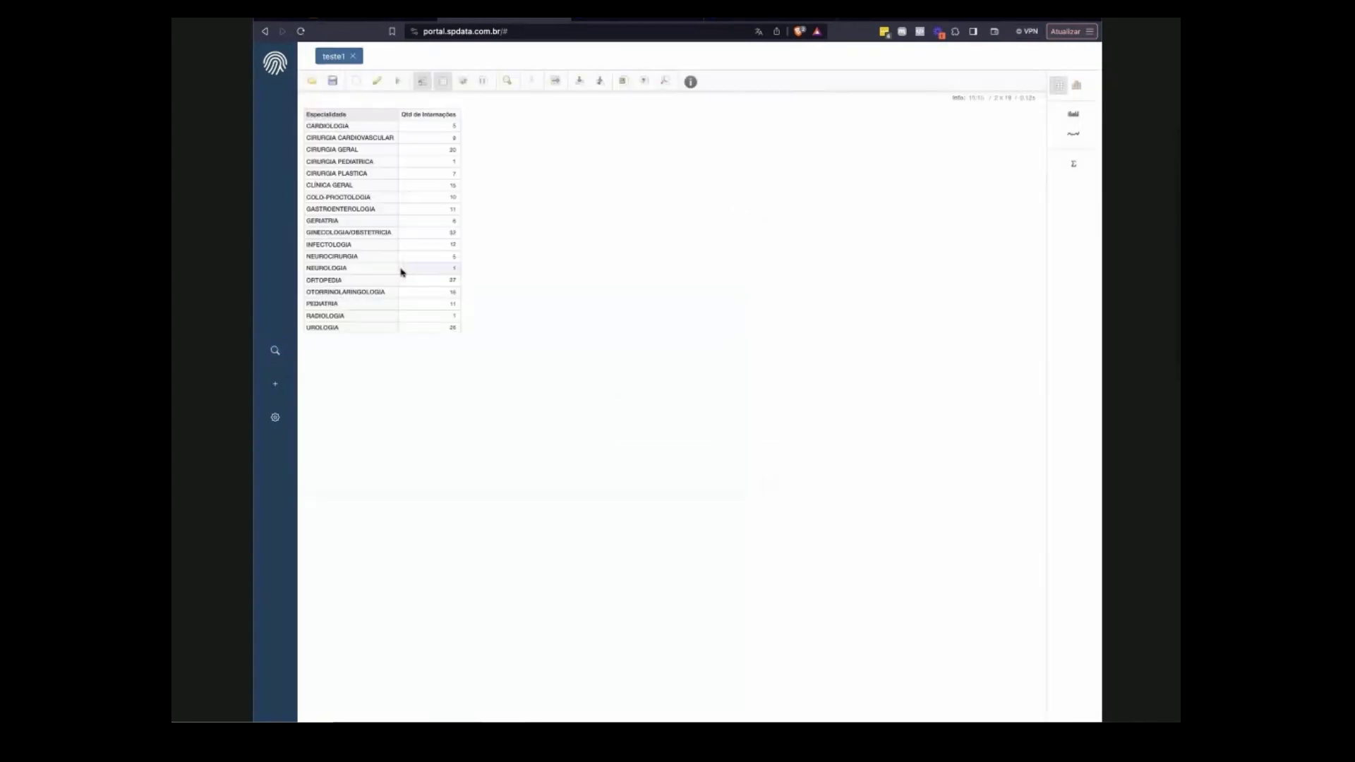
pyautogui.click(378, 84)
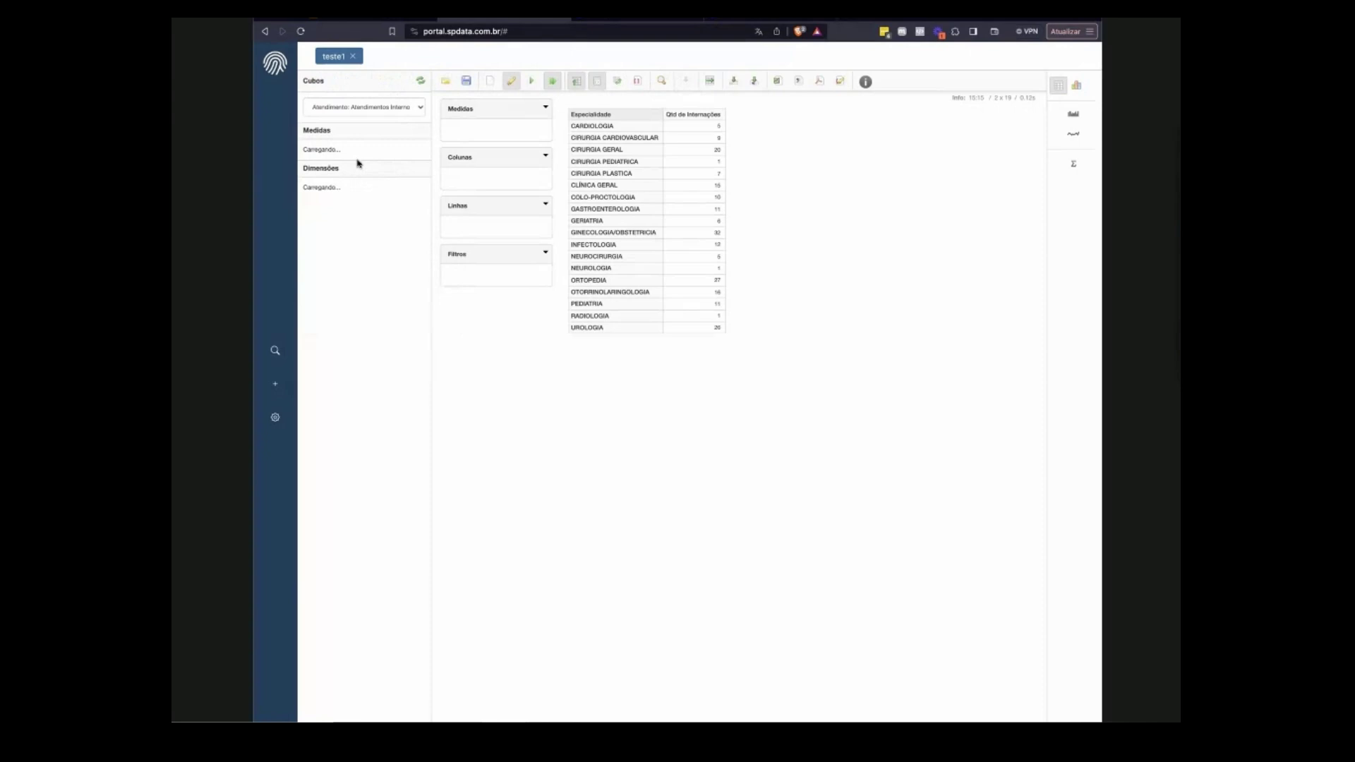
# Try to switch the report's cube to Atendimento: Atendimentos Externos, then cancel clearing the existing query.
pyautogui.click(422, 109)
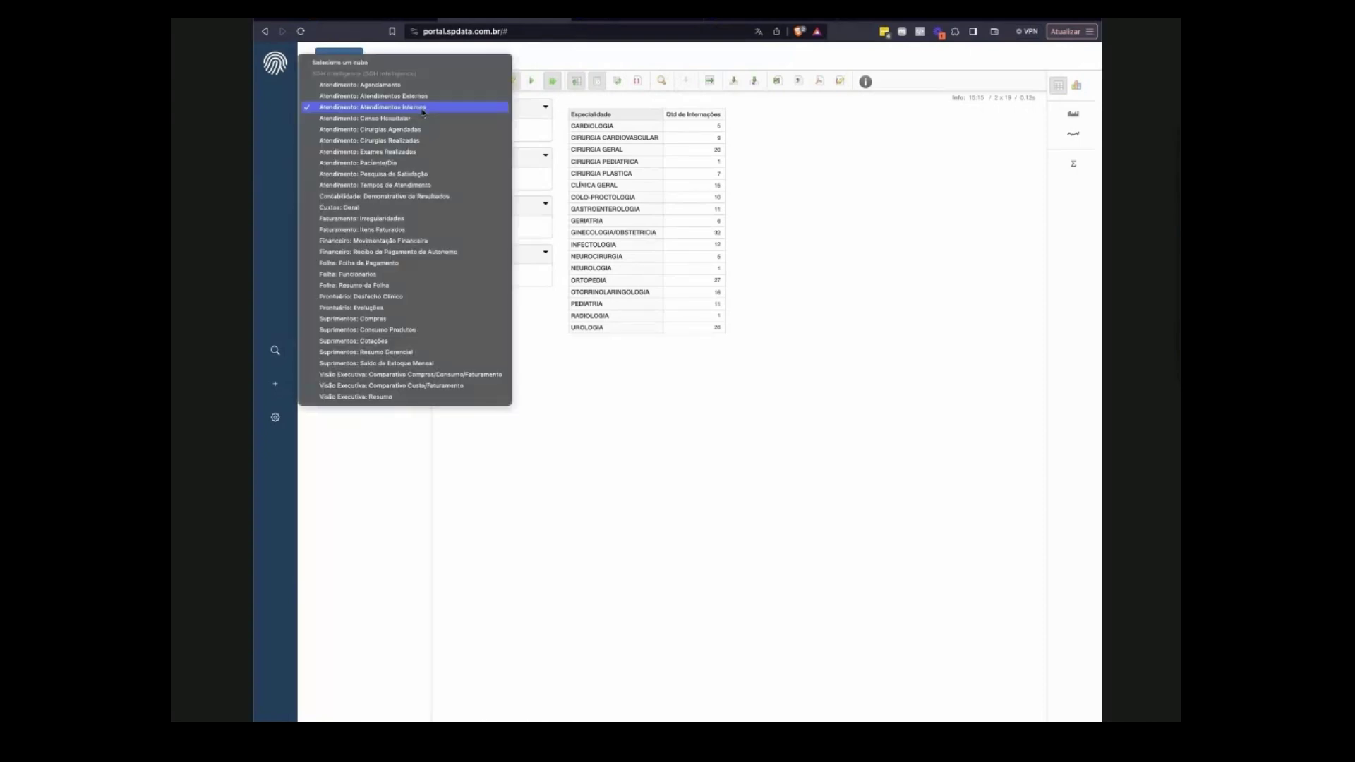
pyautogui.click(422, 97)
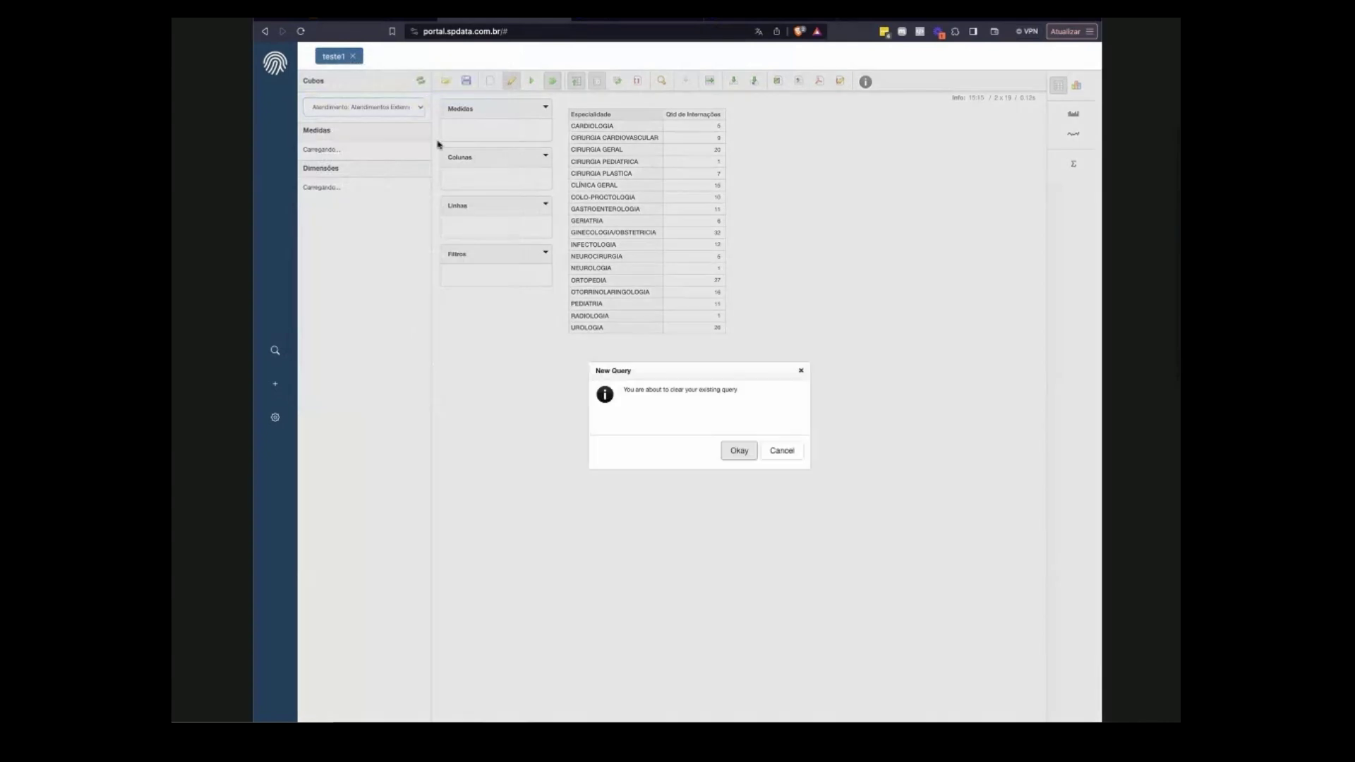
pyautogui.click(773, 452)
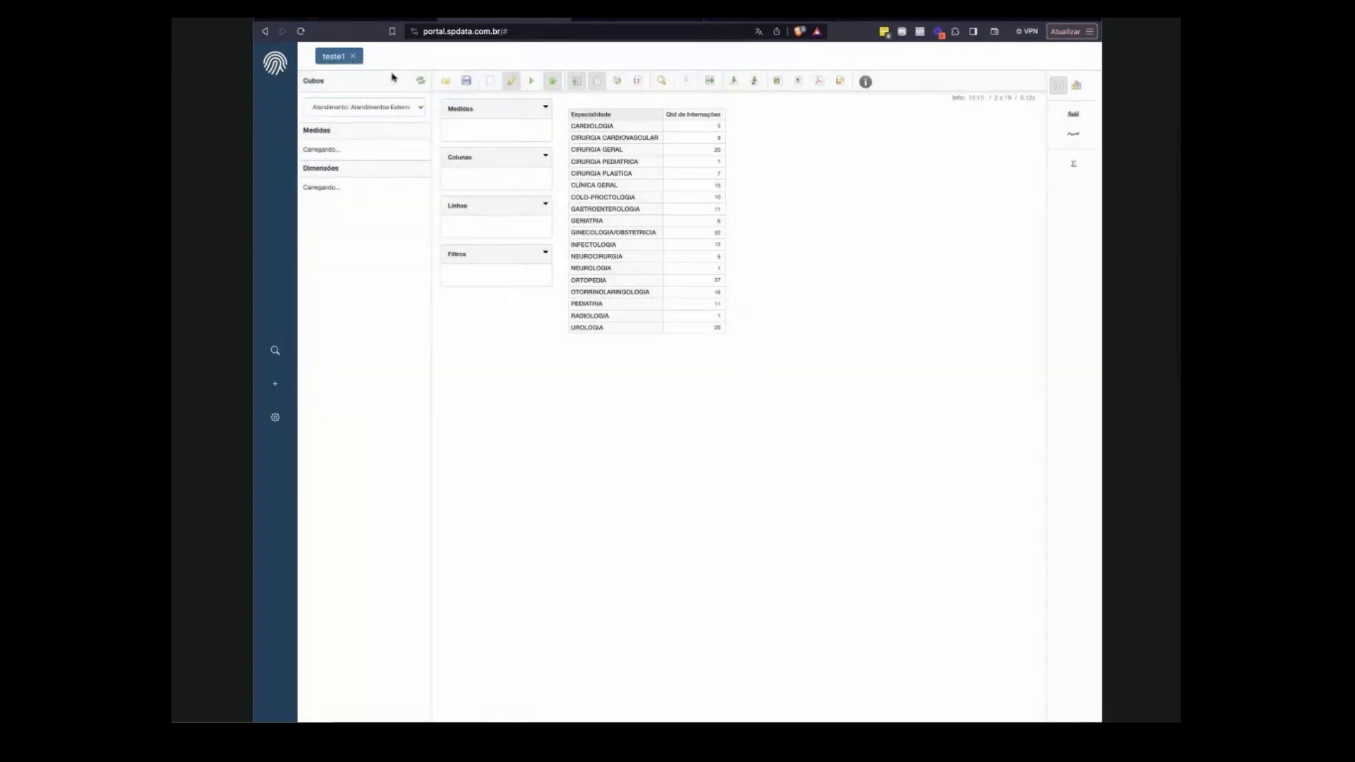
# Close the teste1 report, reload the portal and close the Dashboard tab.
pyautogui.click(352, 56)
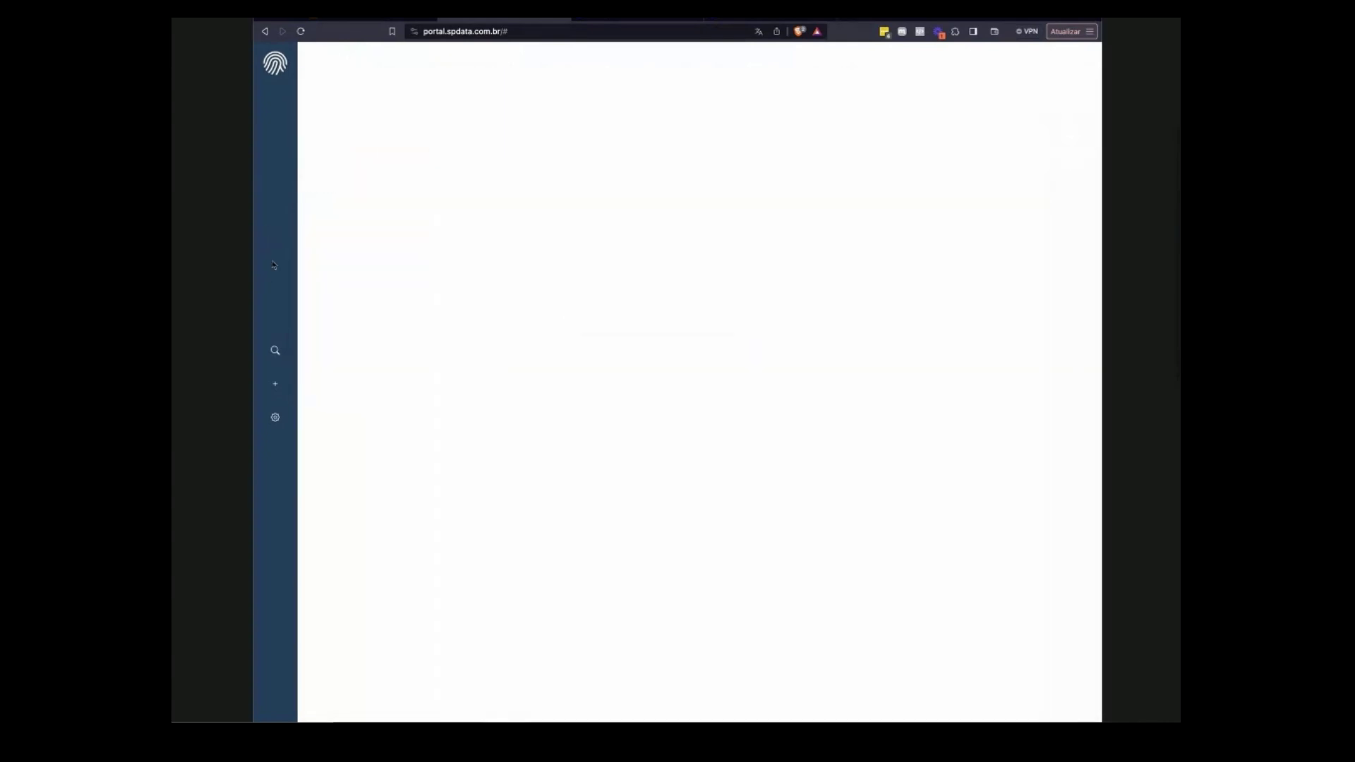
pyautogui.click(301, 32)
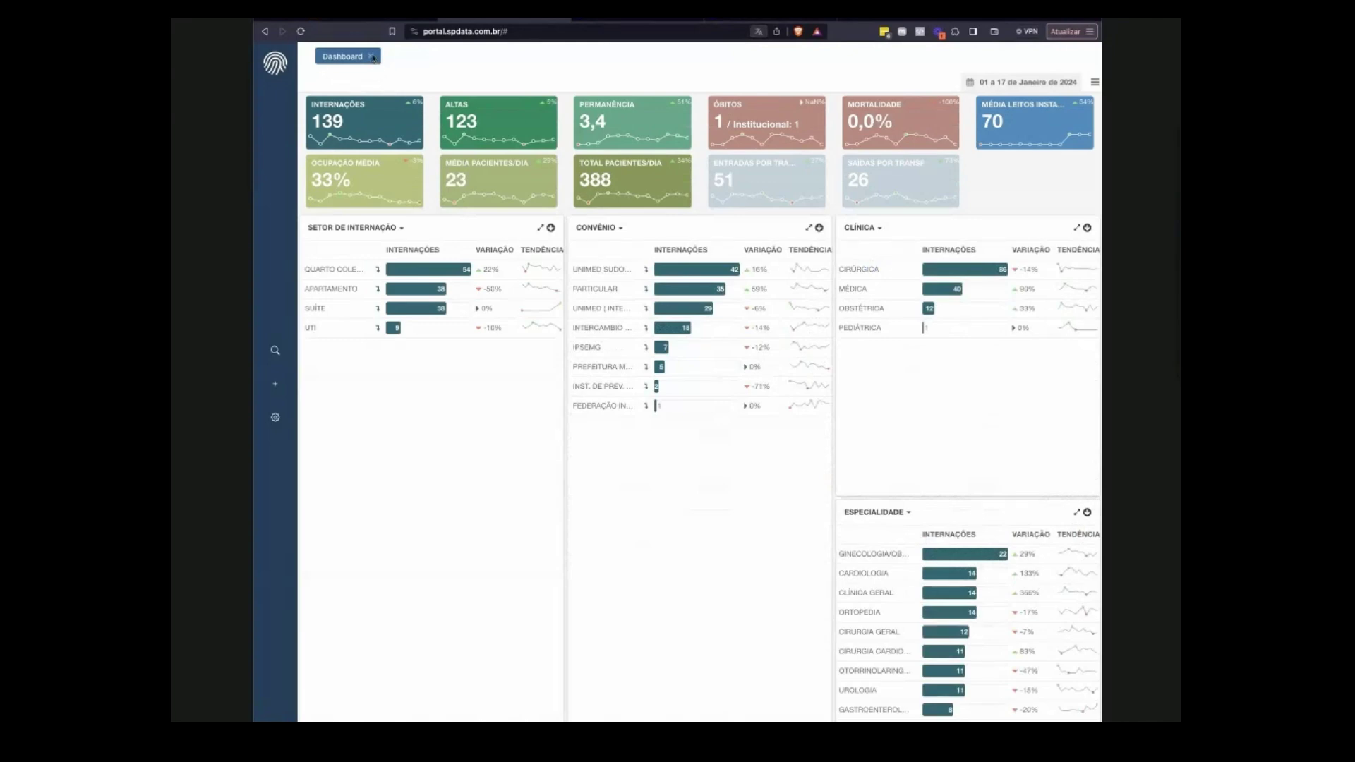
pyautogui.click(373, 58)
# Open teste1 from the Home > VLT folder once more in edit mode and close it.
pyautogui.click(275, 351)
pyautogui.click(351, 276)
pyautogui.click(354, 279)
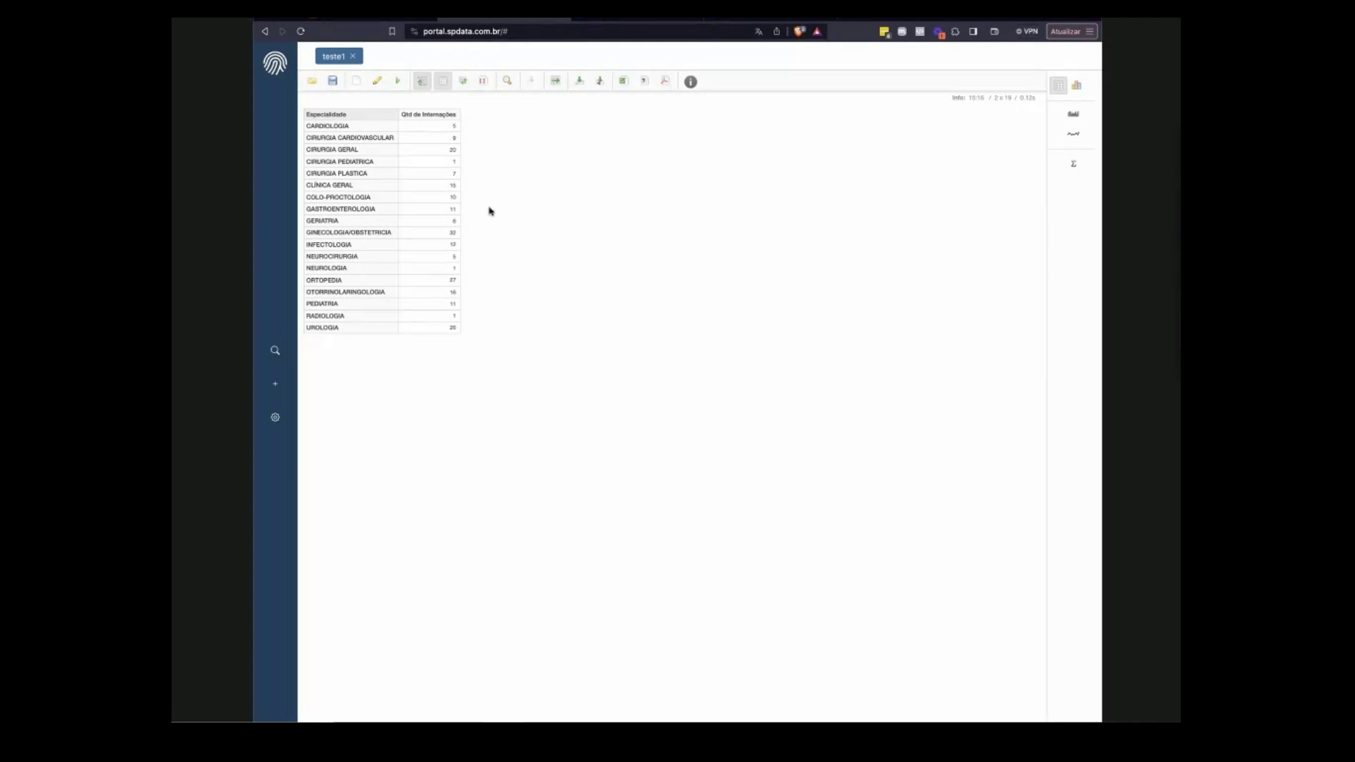
pyautogui.click(378, 83)
pyautogui.click(352, 56)
pyautogui.click(275, 350)
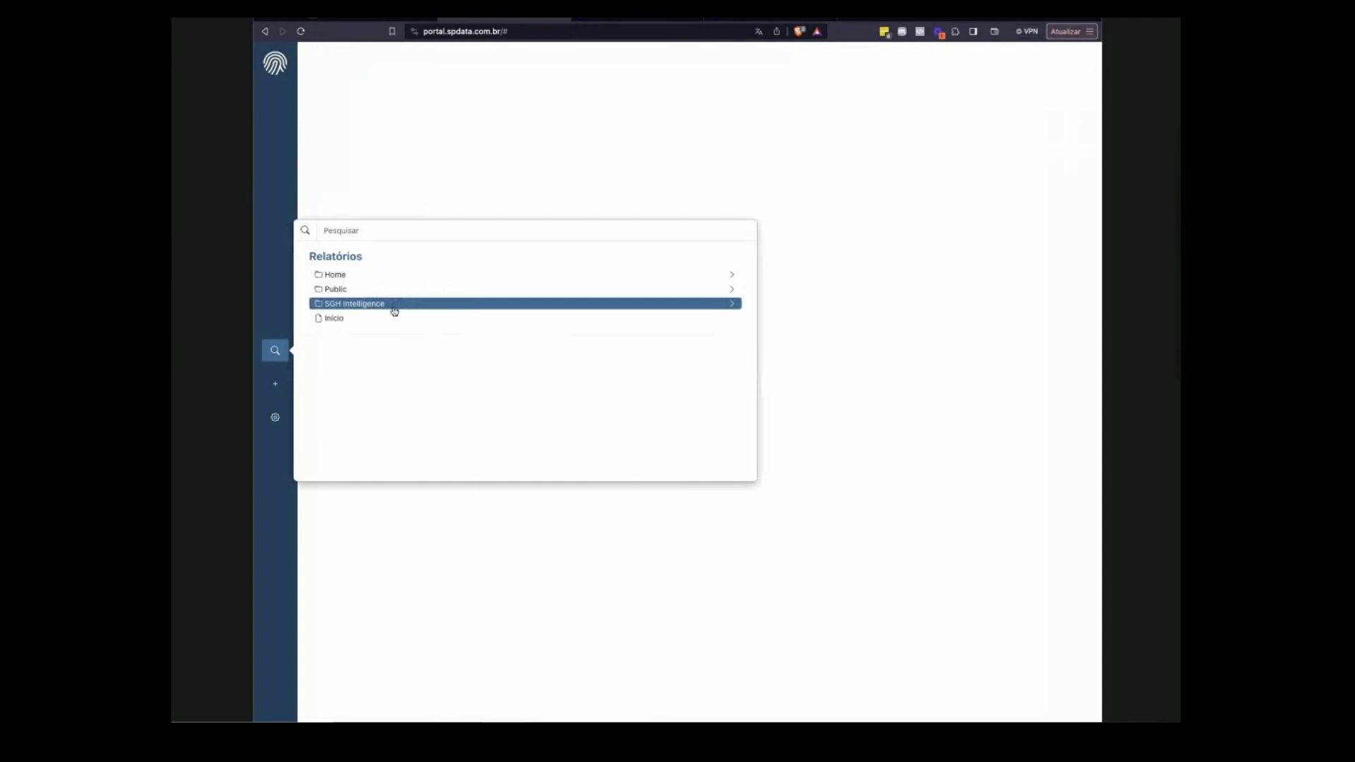
# Create a new analysis based on the Suprimentos: Compras cube.
pyautogui.click(275, 384)
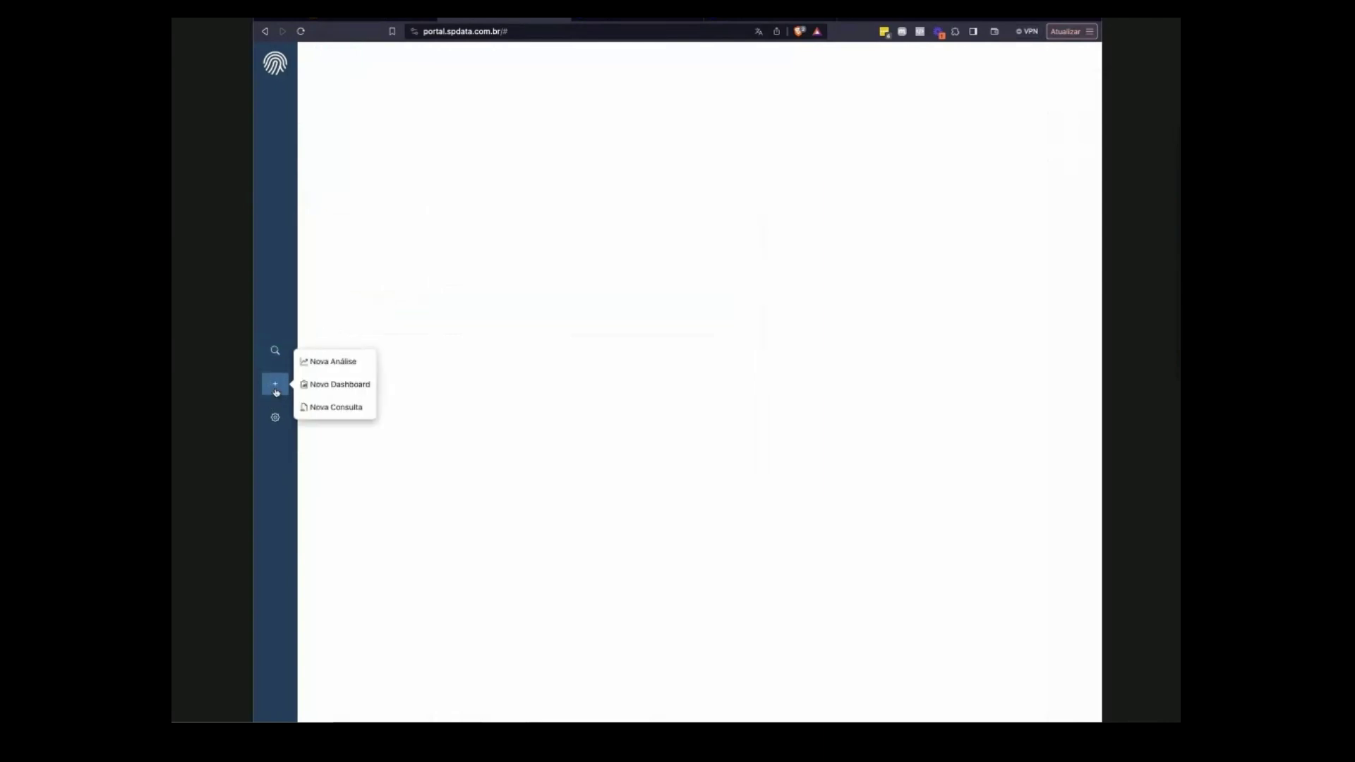
pyautogui.click(359, 365)
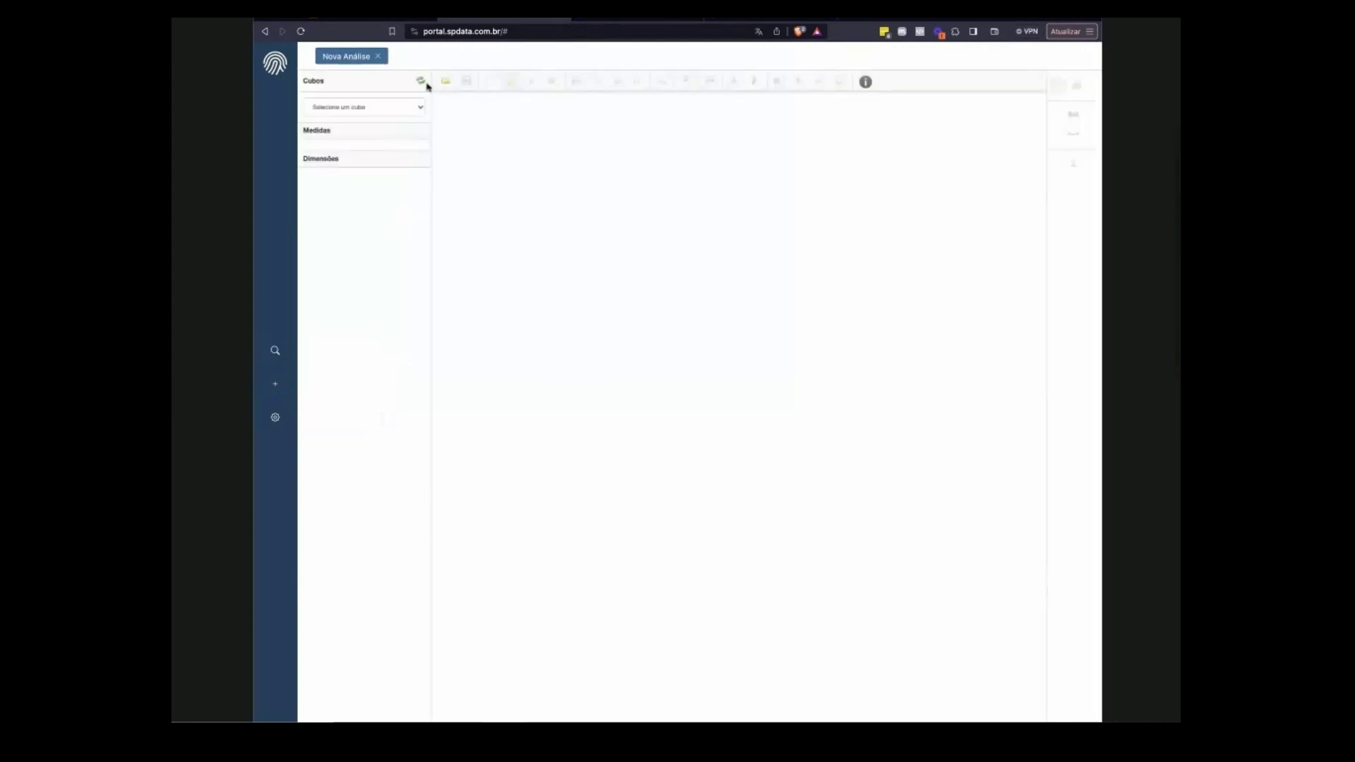
pyautogui.click(389, 108)
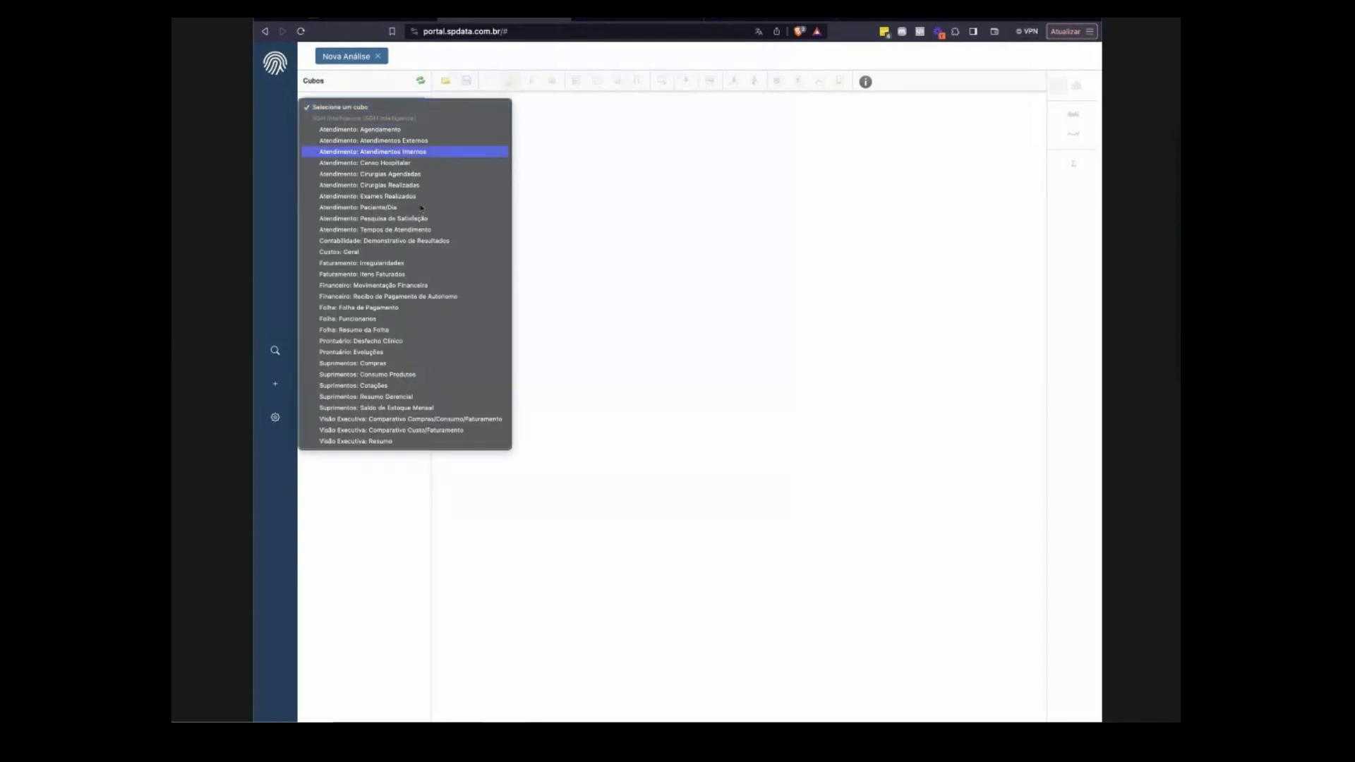
pyautogui.click(438, 370)
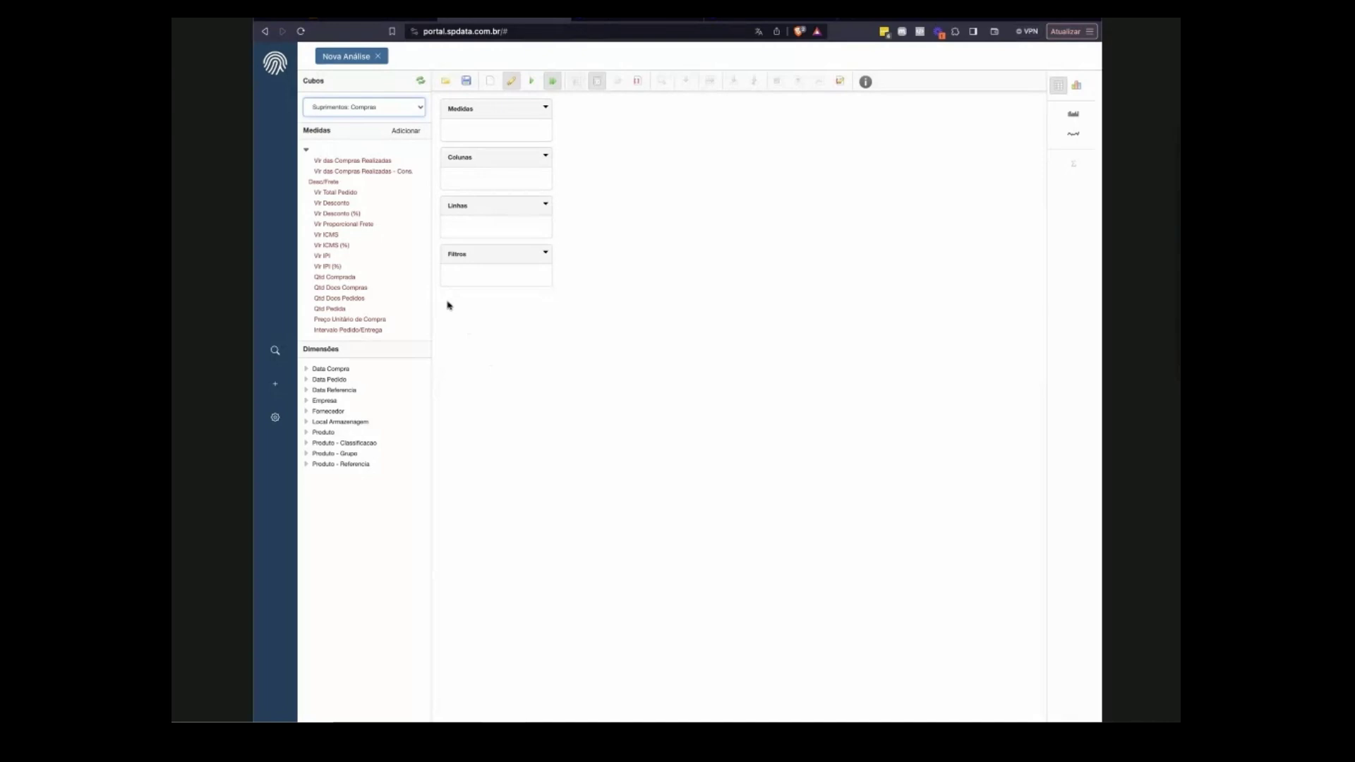
# Add the Vlr das Compras Realizadas measure and place Ano from Data Compra in the rows.
pyautogui.click(368, 161)
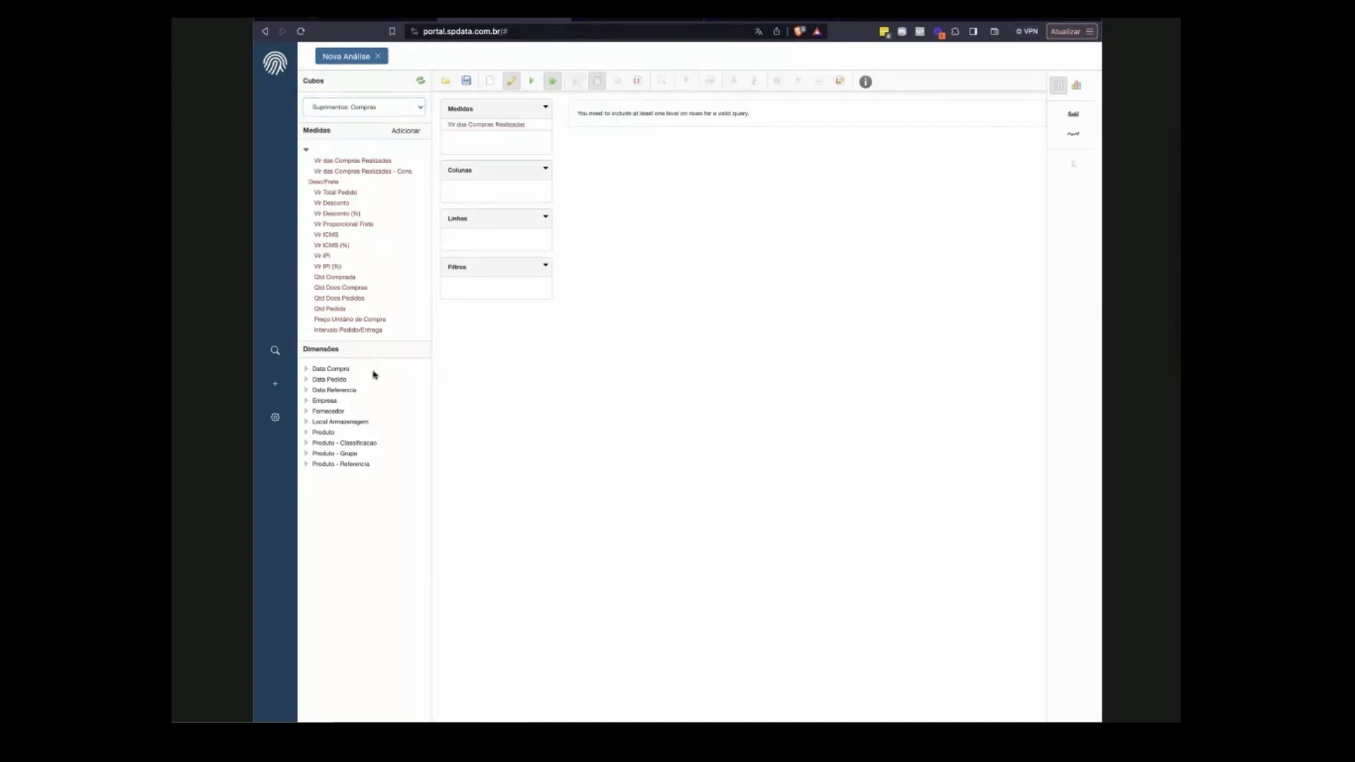
pyautogui.click(339, 370)
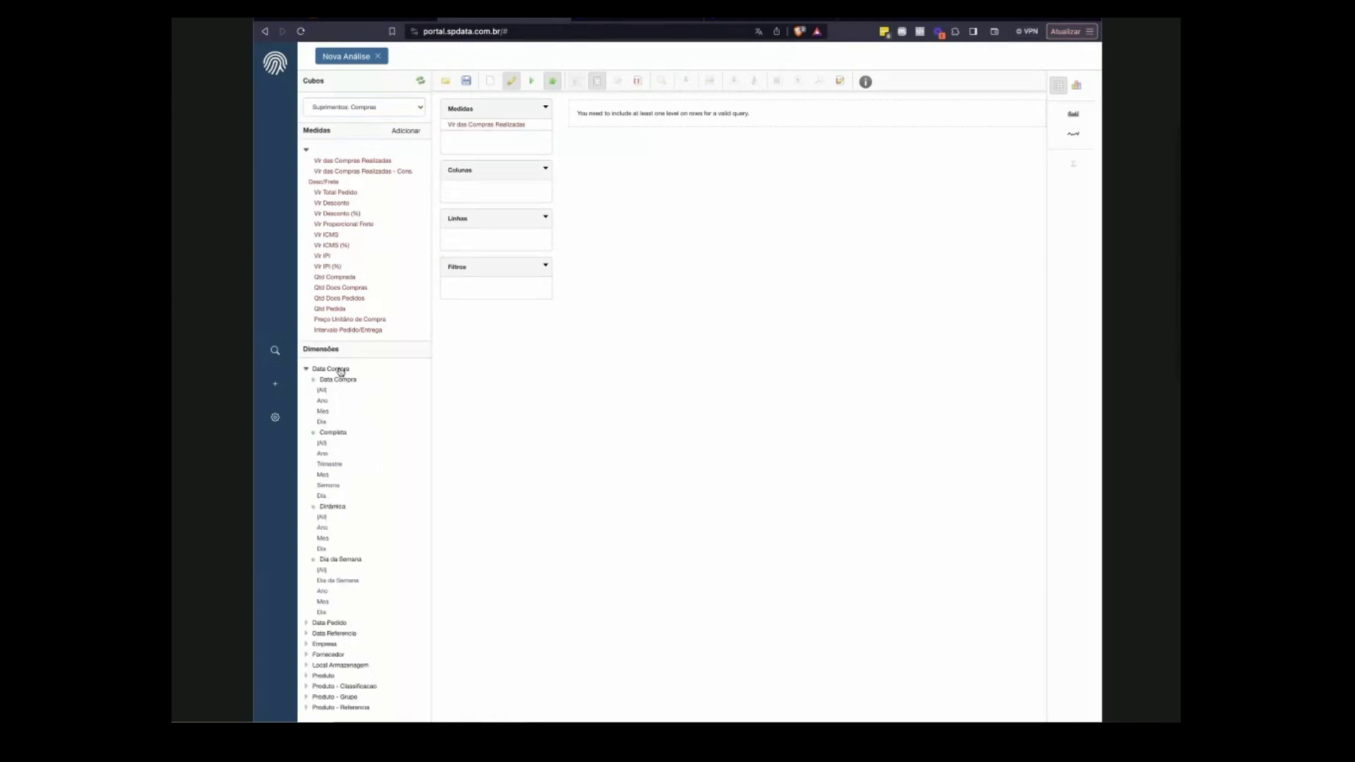
pyautogui.moveTo(323, 404); pyautogui.dragTo(494, 248)
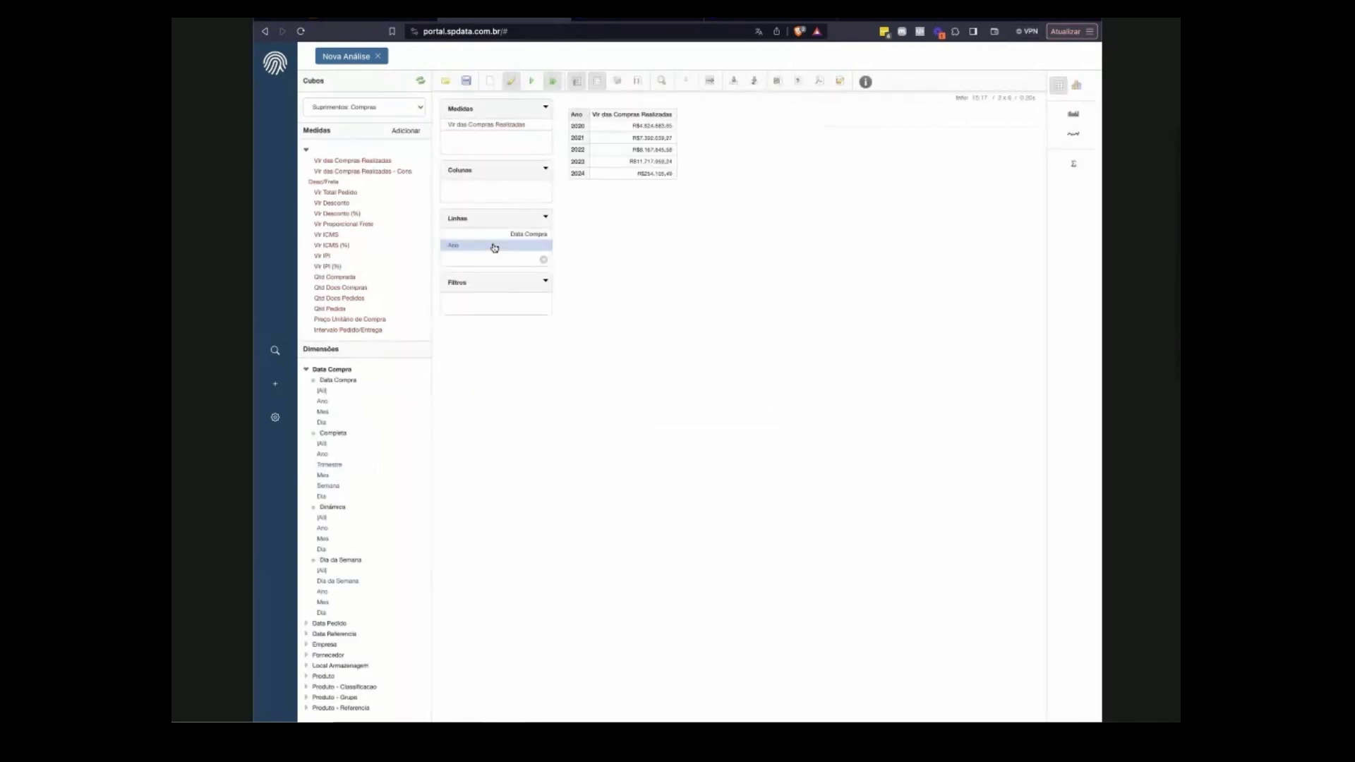
# Limit the Ano selection in the rows to 2023.
pyautogui.click(494, 246)
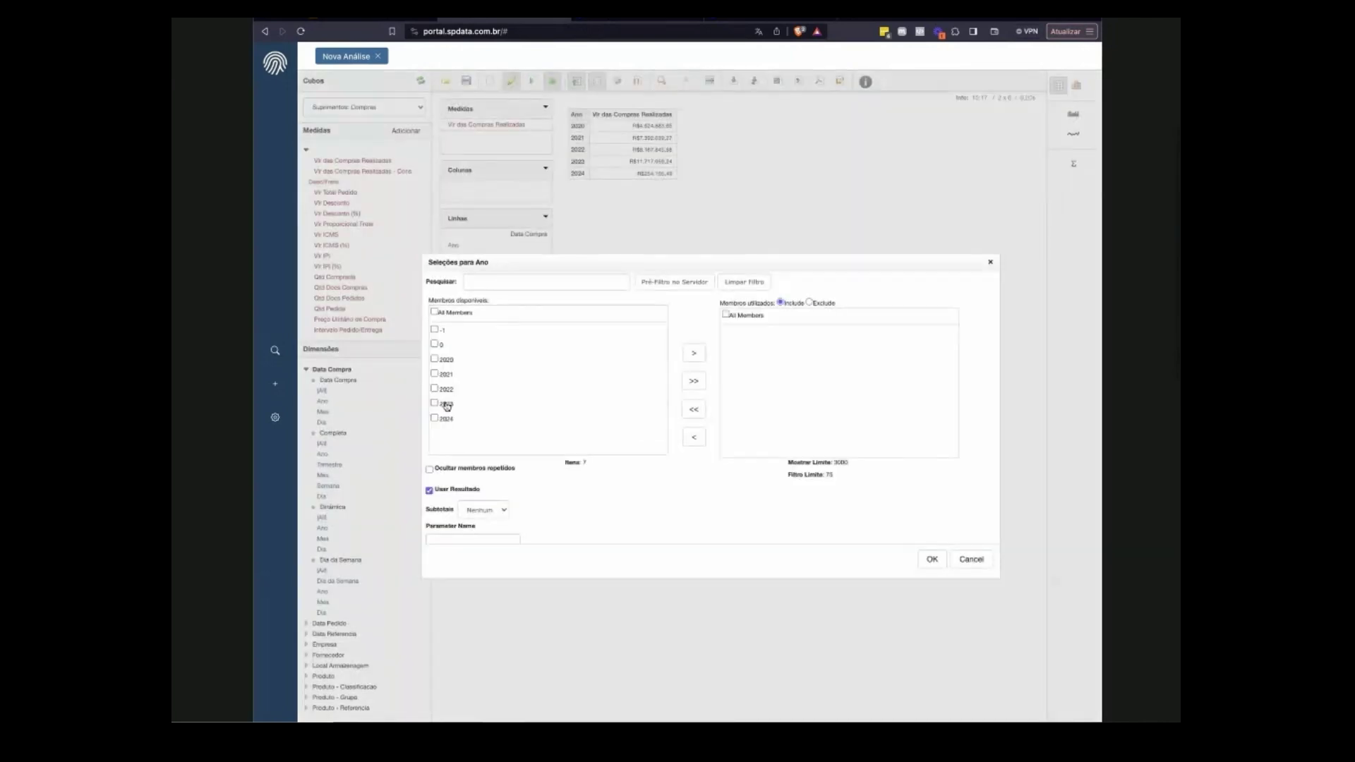
pyautogui.click(694, 352)
pyautogui.click(921, 559)
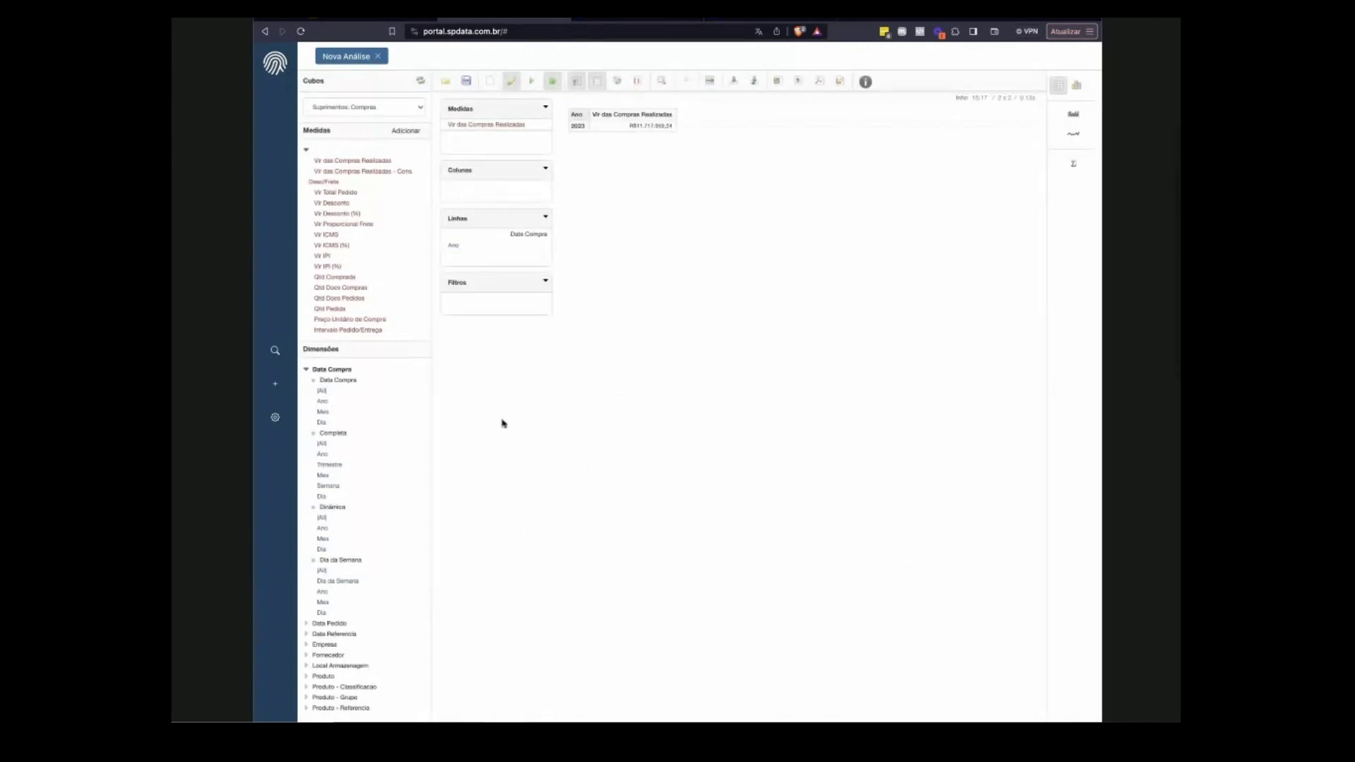
# Add Fornecedor to the rows under Ano and look through the purchases by supplier.
pyautogui.click(304, 366)
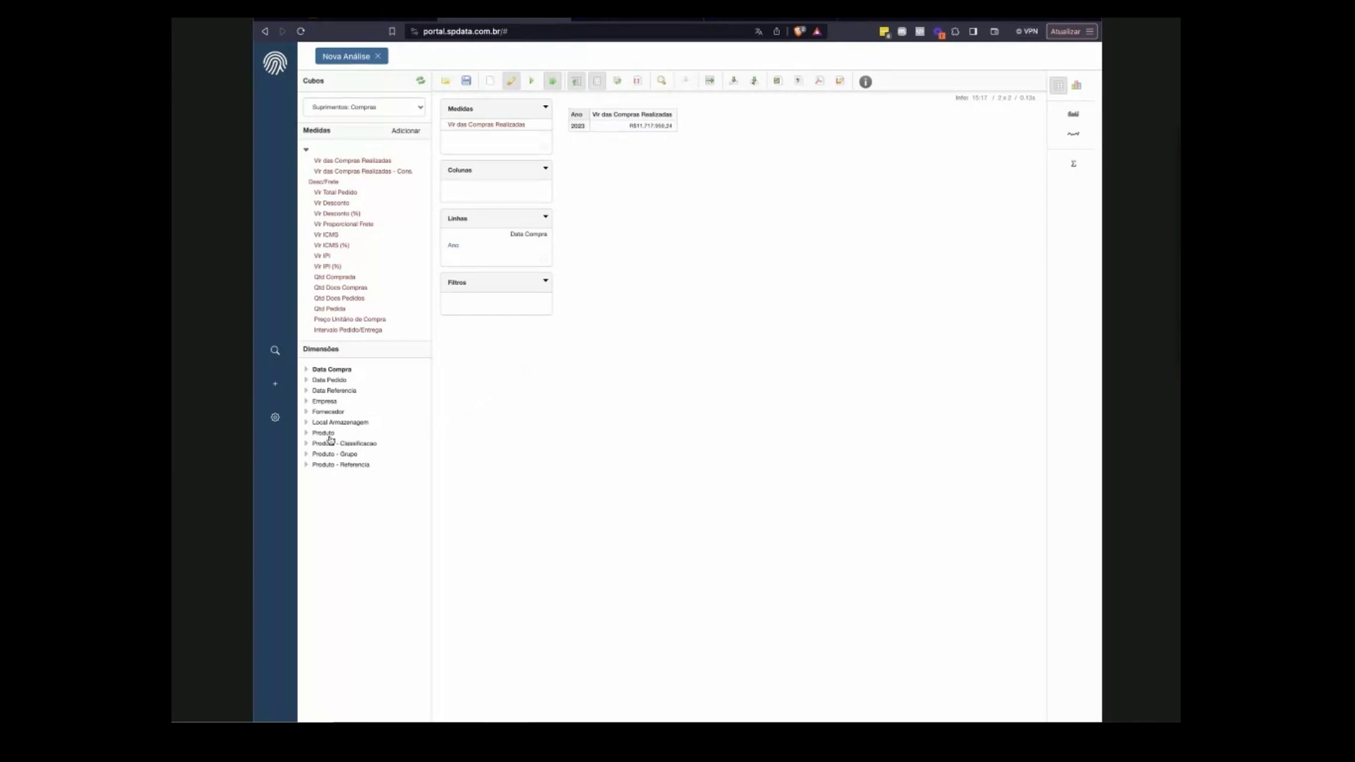
pyautogui.click(329, 412)
pyautogui.moveTo(332, 432); pyautogui.dragTo(505, 256)
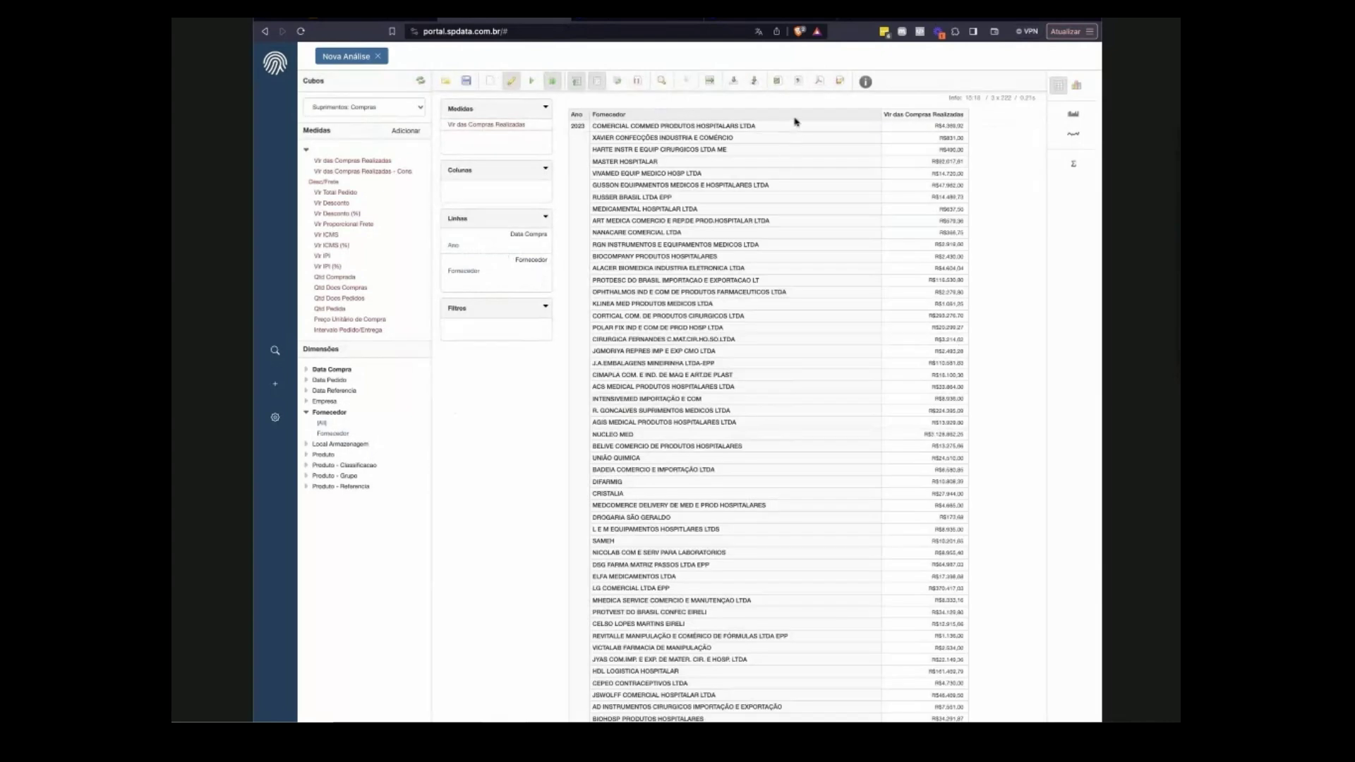
pyautogui.scroll(-5, 795, 508)
pyautogui.scroll(-10, 795, 509)
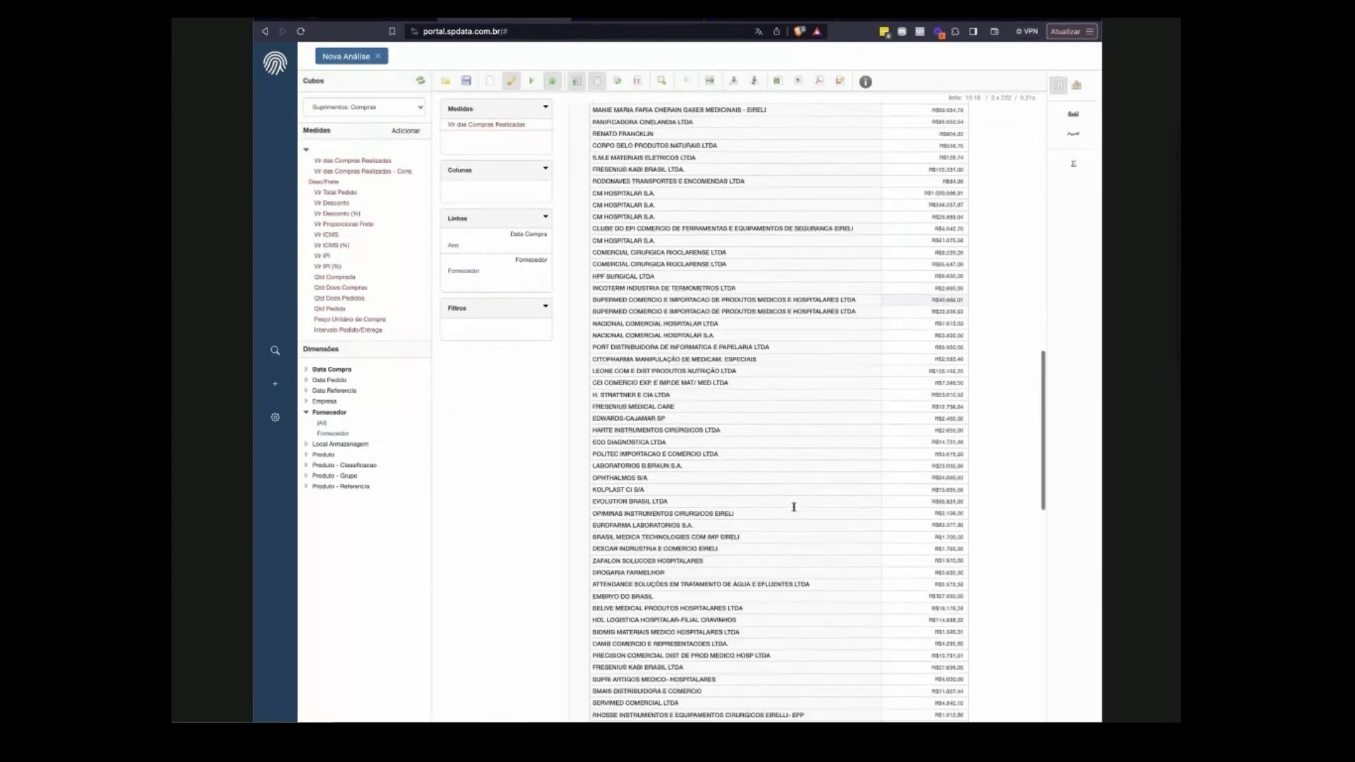
pyautogui.scroll(15, 795, 509)
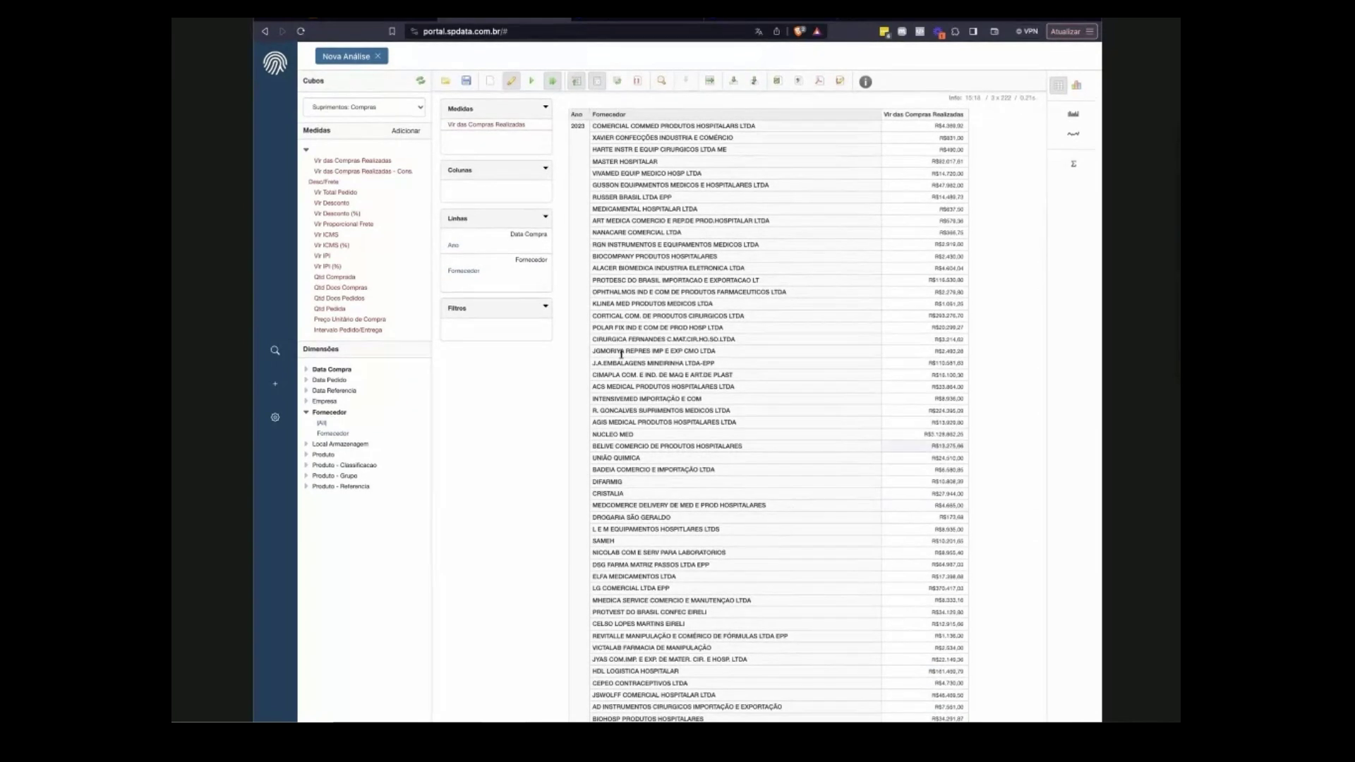
# Reset the rows to only Ano from Data Compra and include only the year 2023.
pyautogui.moveTo(462, 274); pyautogui.dragTo(496, 272)
pyautogui.click(339, 370)
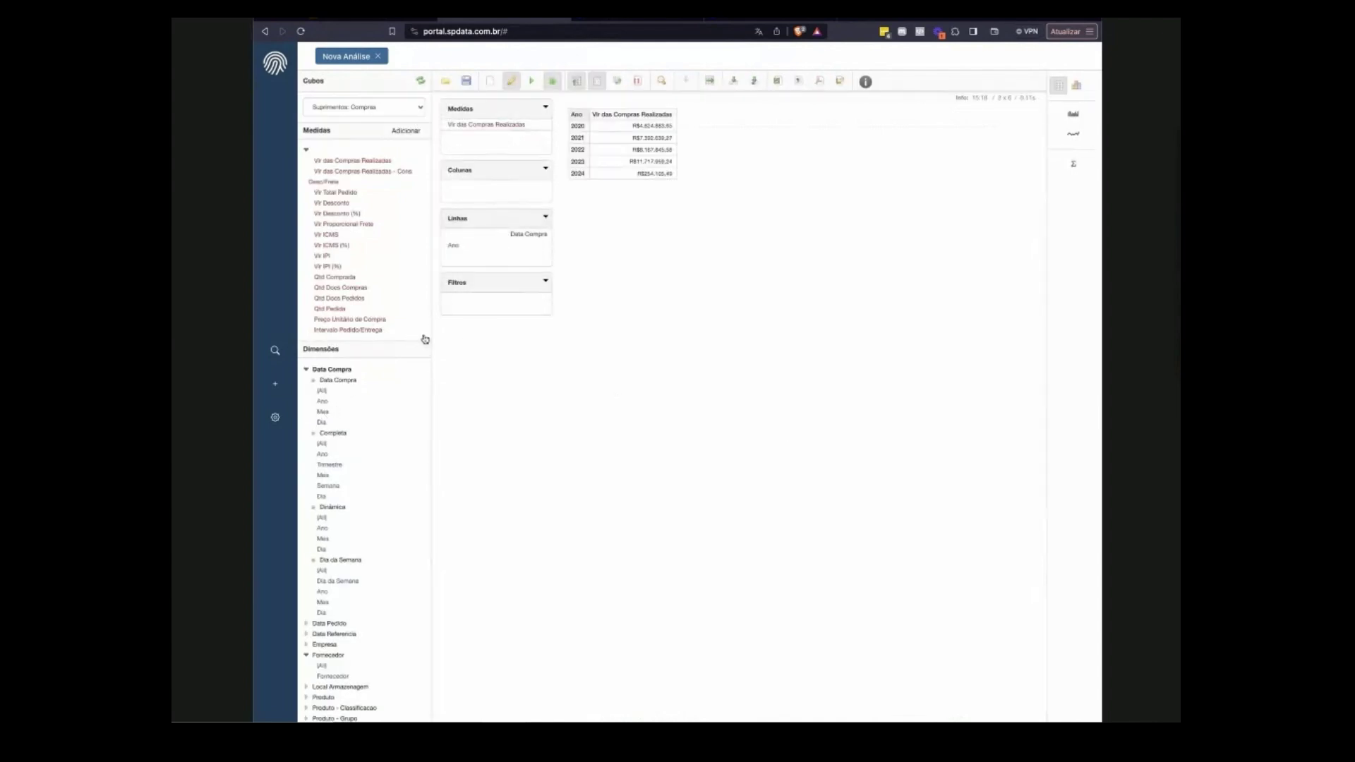
pyautogui.click(468, 245)
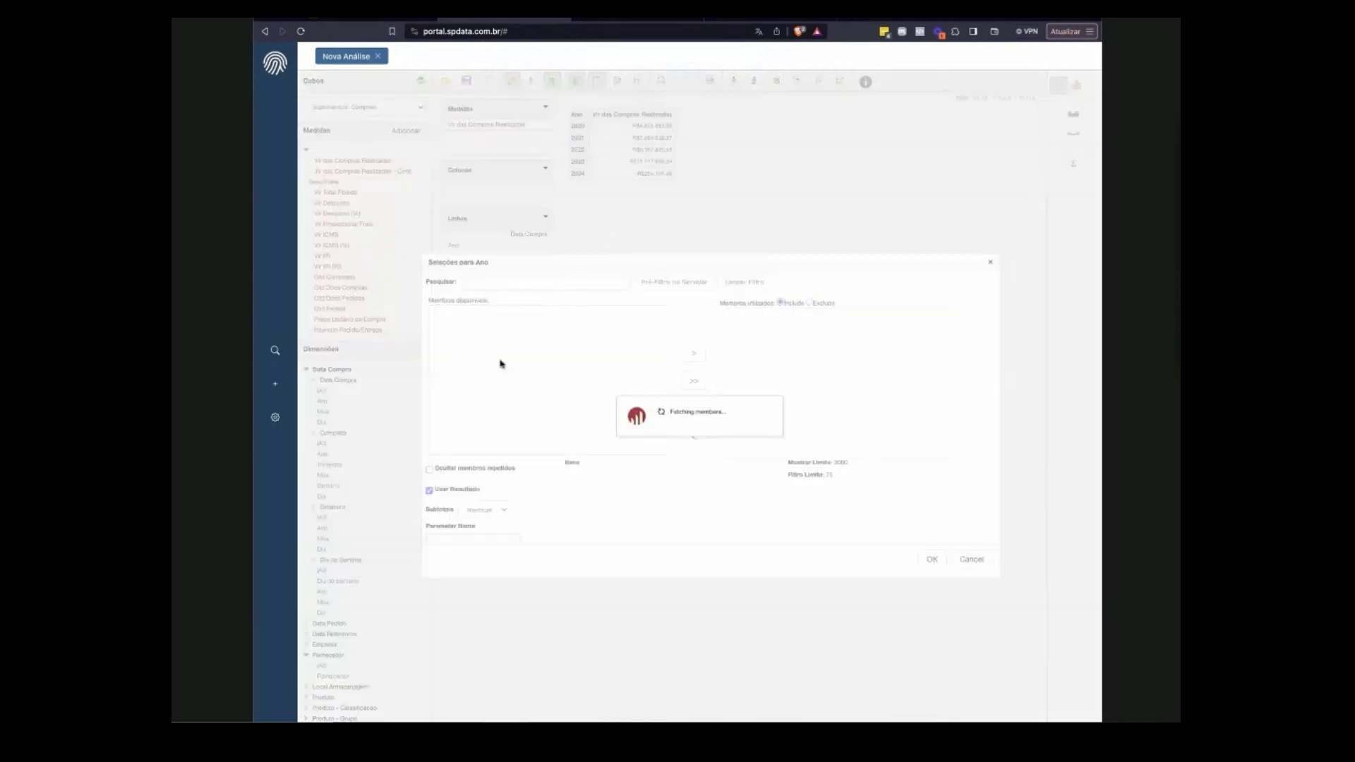
pyautogui.doubleClick(446, 404)
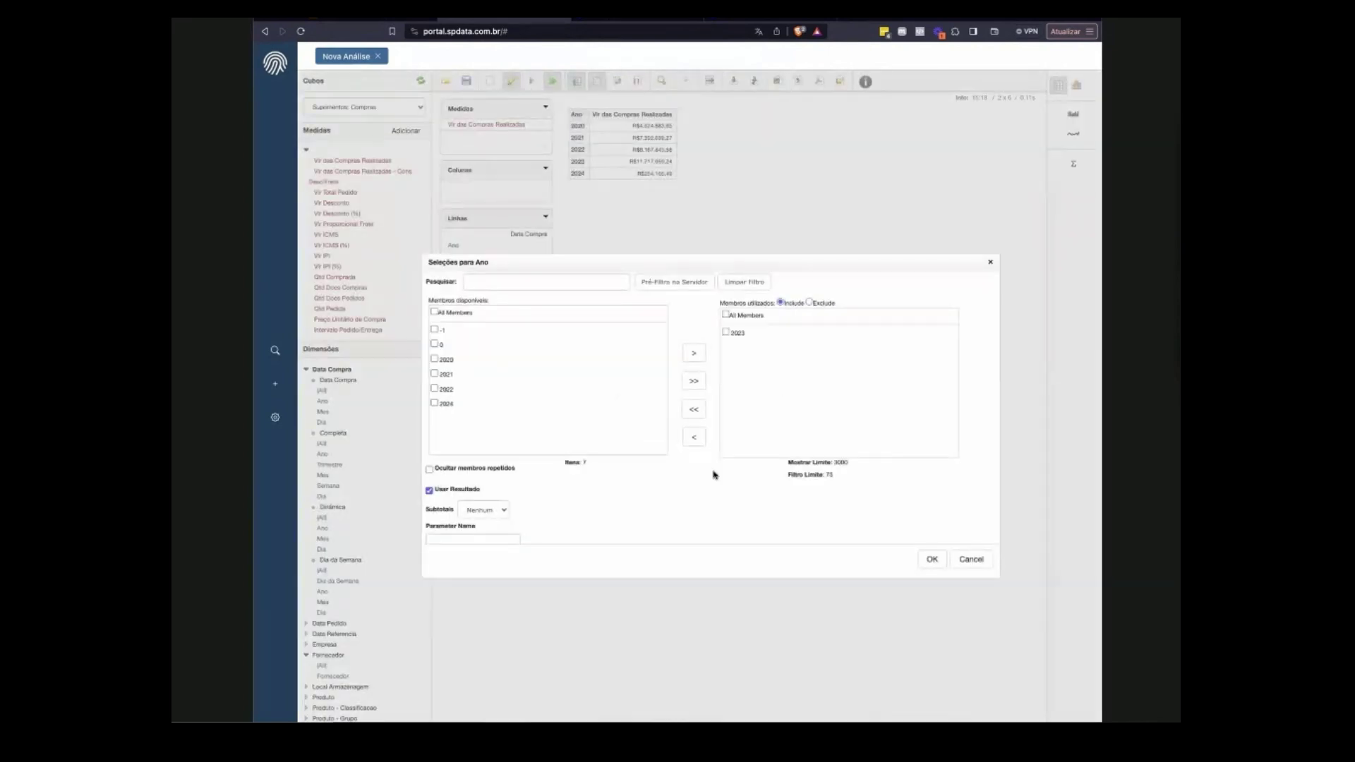
pyautogui.click(931, 559)
# Add Mes from Data Compra to the rows and include only 2023/DEZ.
pyautogui.doubleClick(326, 415)
pyautogui.click(481, 259)
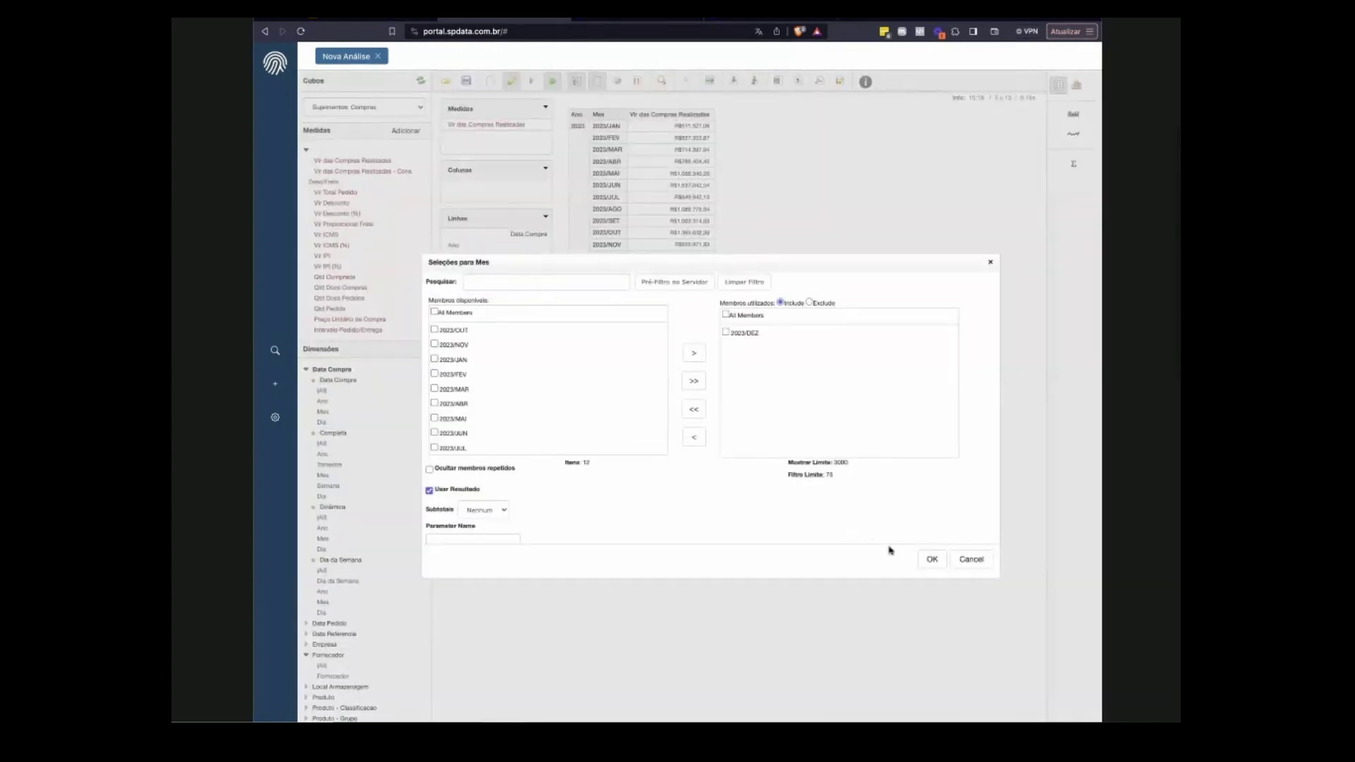
pyautogui.click(931, 559)
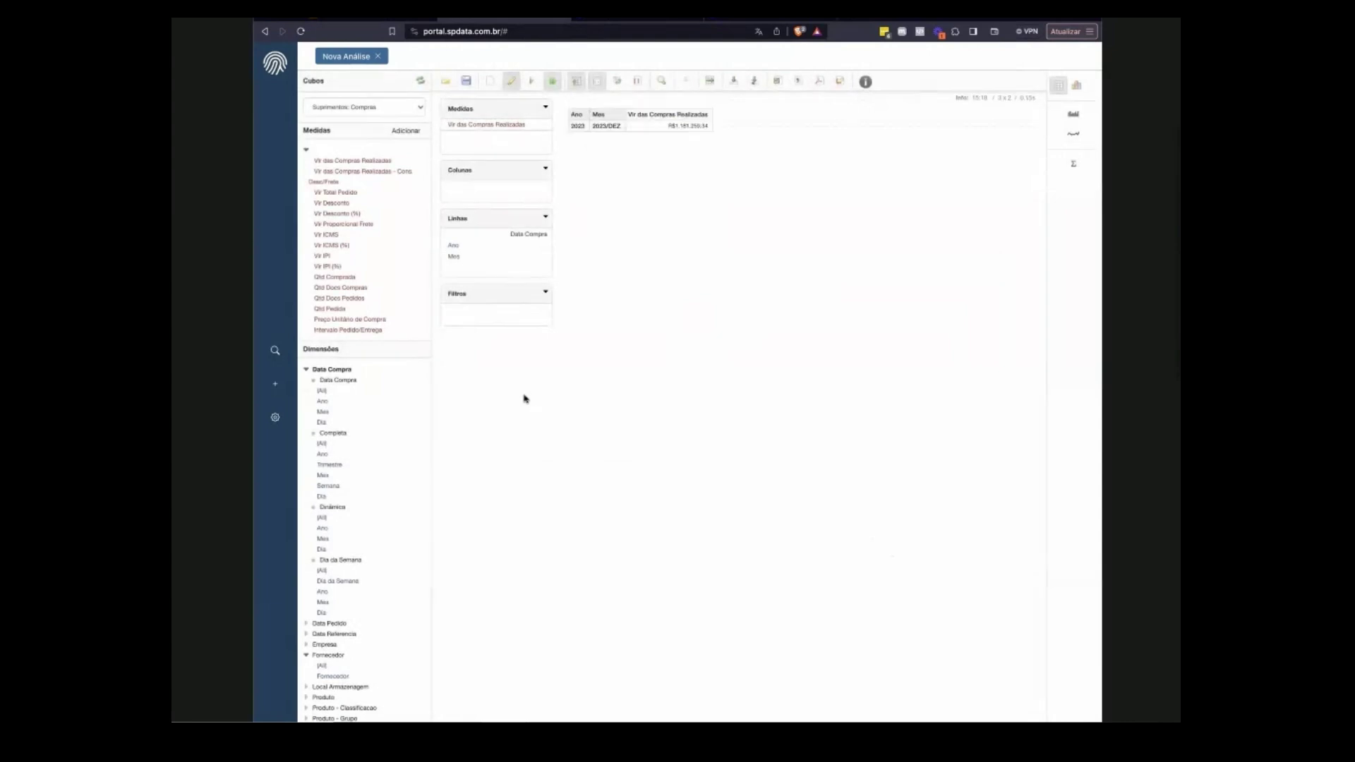
# Add Fornecedor to the rows after Mes and review the full supplier list with its purchase values.
pyautogui.click(336, 369)
pyautogui.moveTo(349, 433); pyautogui.dragTo(505, 257)
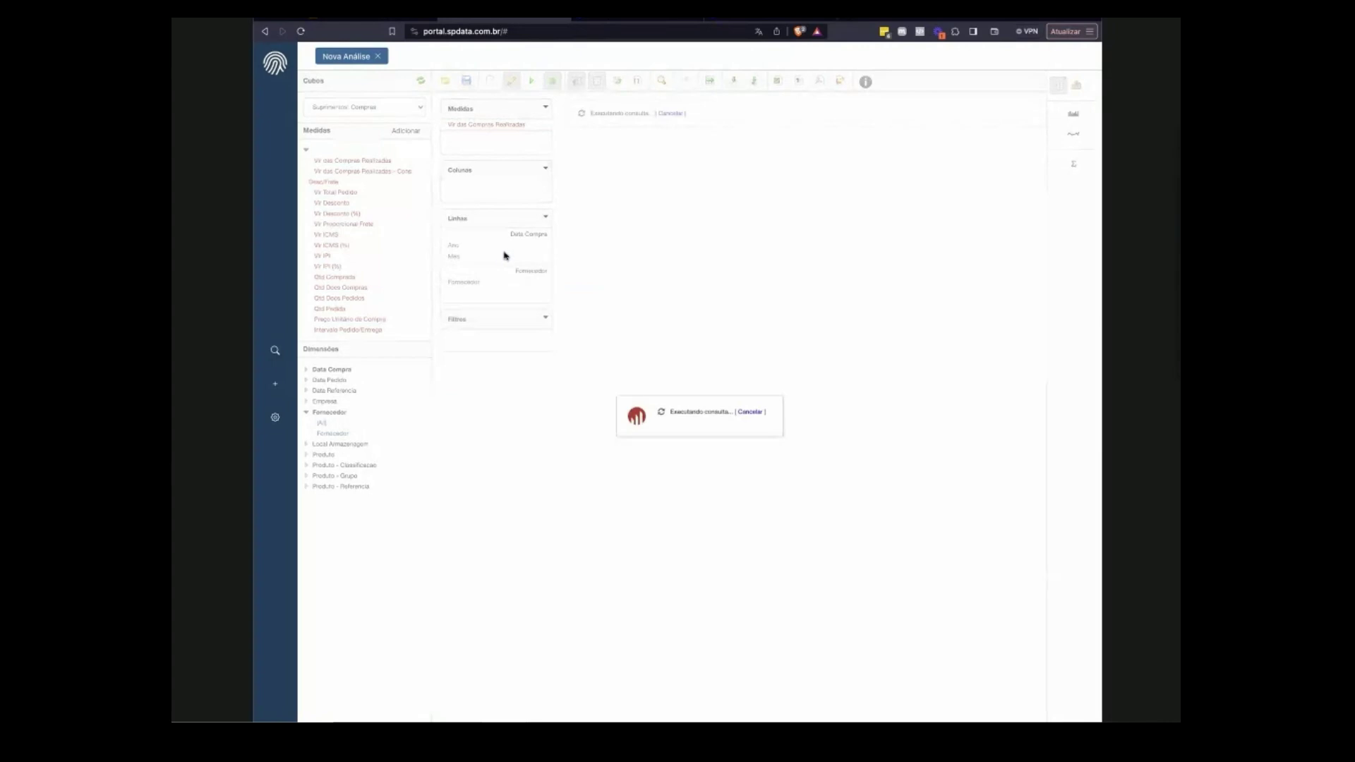
pyautogui.scroll(-10, 747, 305)
pyautogui.scroll(3, 747, 306)
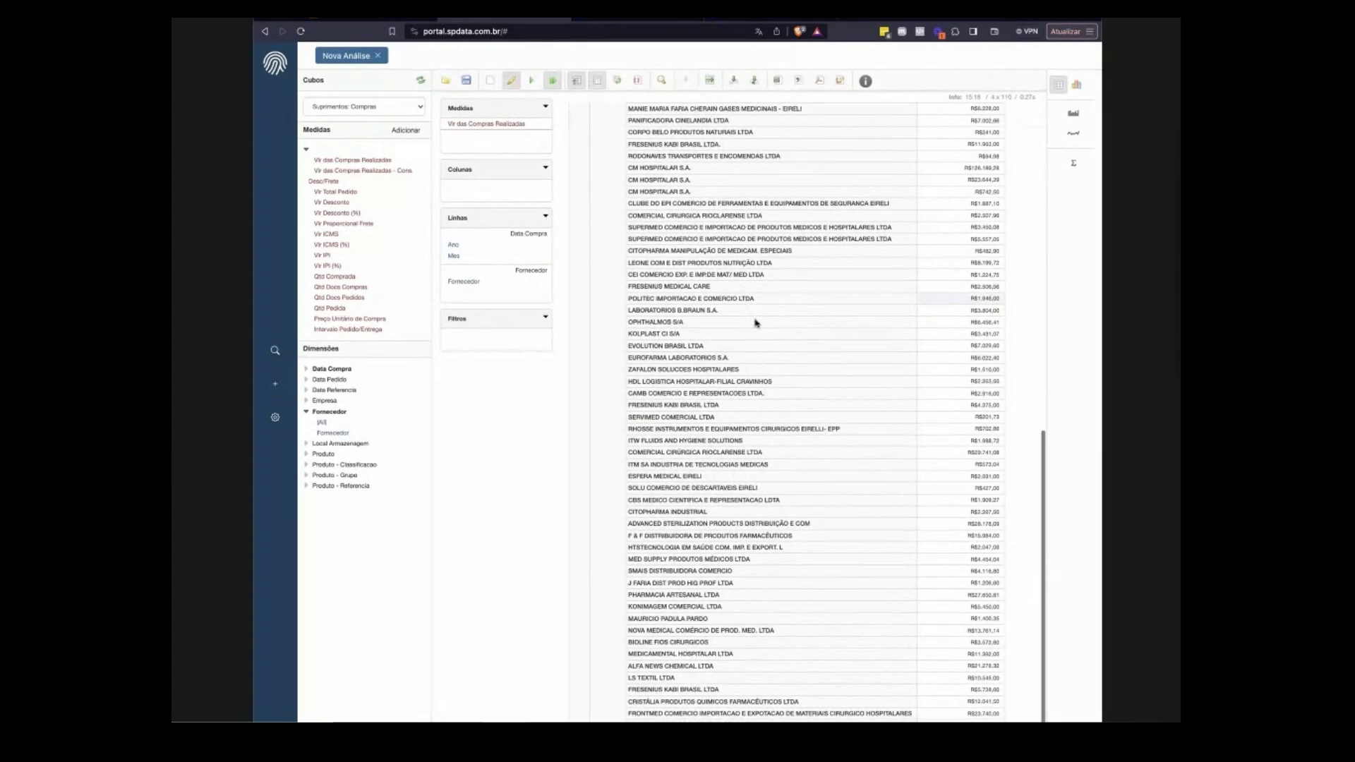
pyautogui.scroll(5, 812, 336)
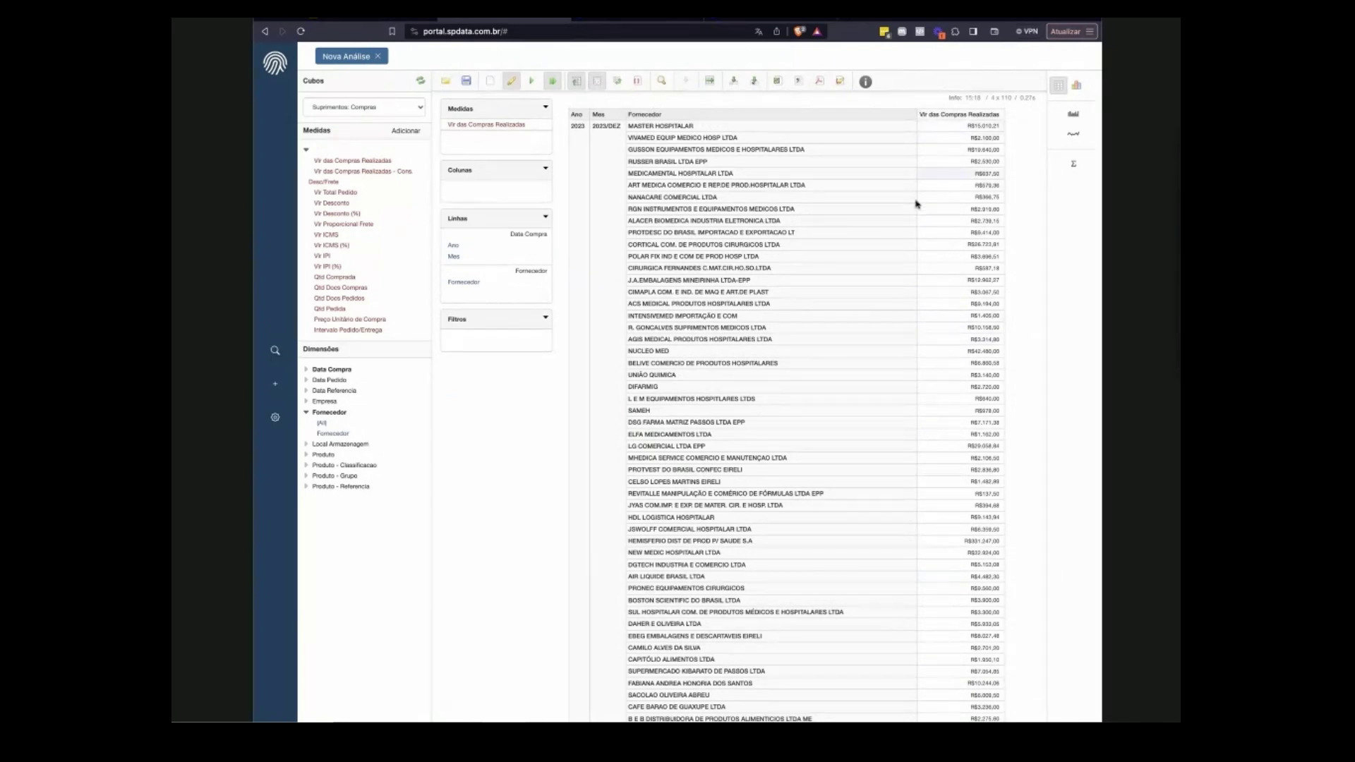
pyautogui.scroll(-15, 946, 448)
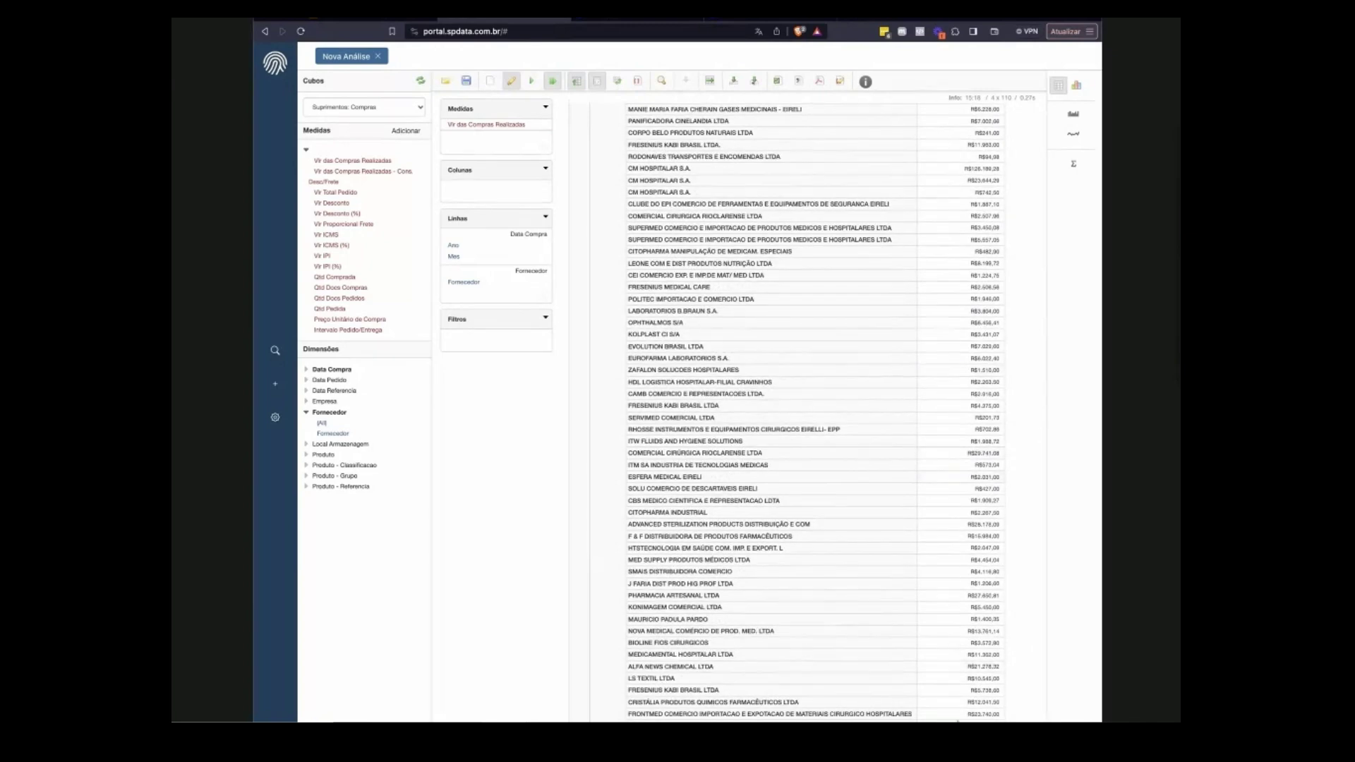
pyautogui.scroll(15, 929, 678)
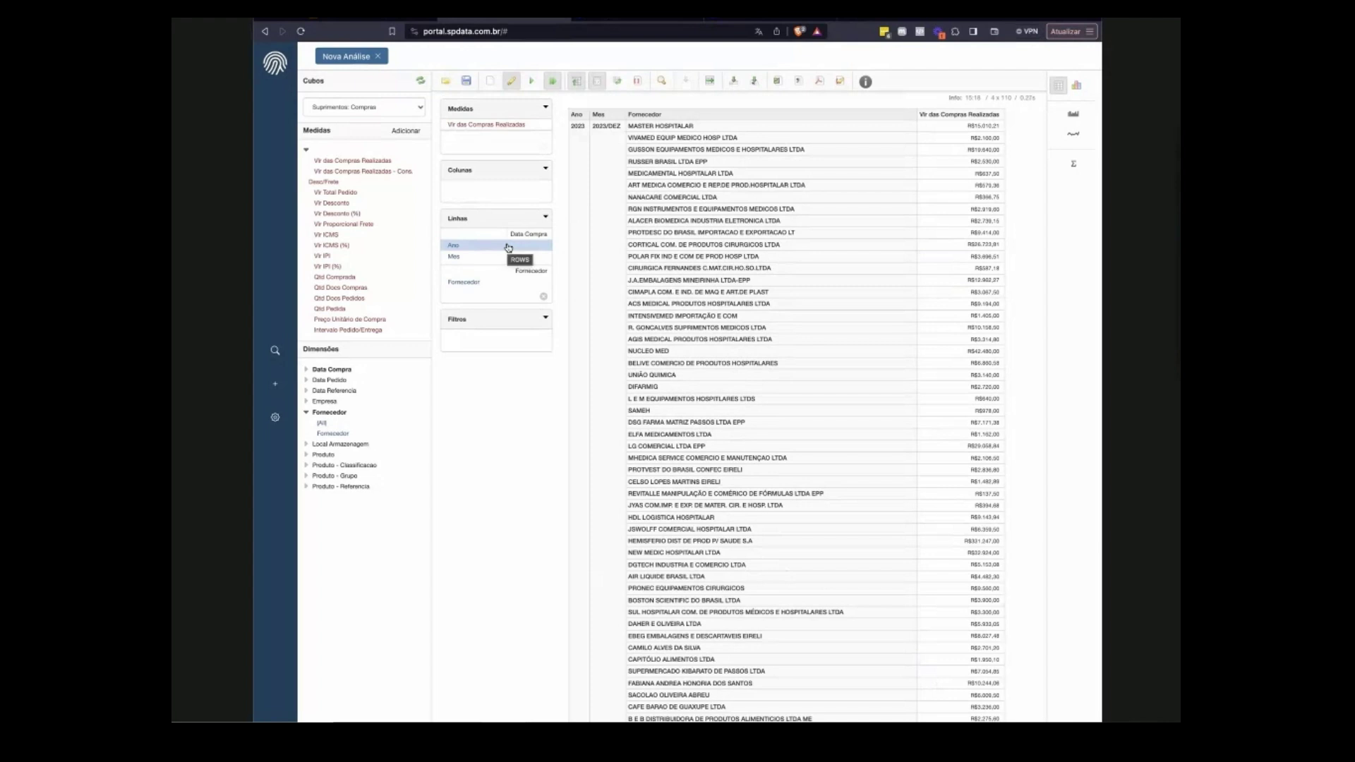
# Close the blank analysis and start a new one on the Suprimentos: Compras cube with the measure Vlr das Compras Realizadas.
pyautogui.moveTo(498, 248); pyautogui.dragTo(493, 305)
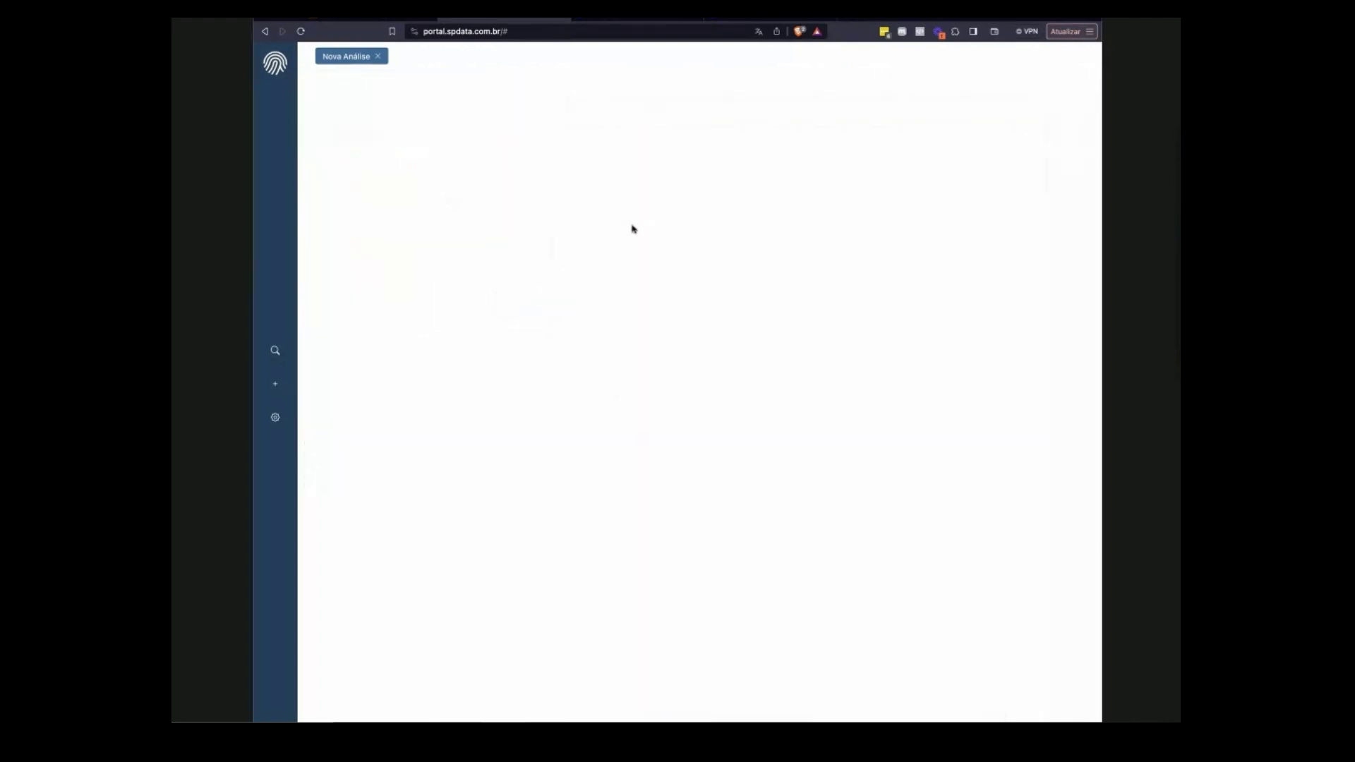
pyautogui.click(378, 57)
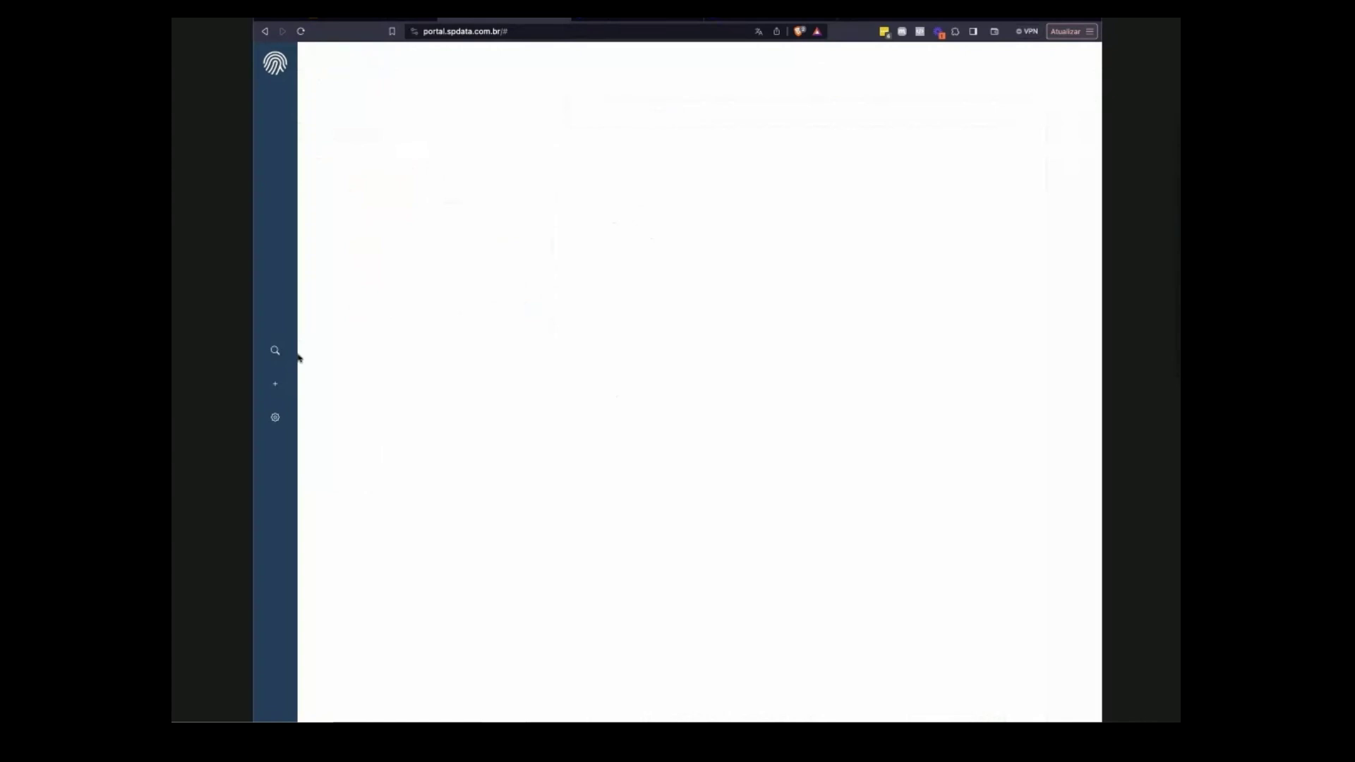
pyautogui.moveTo(275, 383)
pyautogui.click(346, 364)
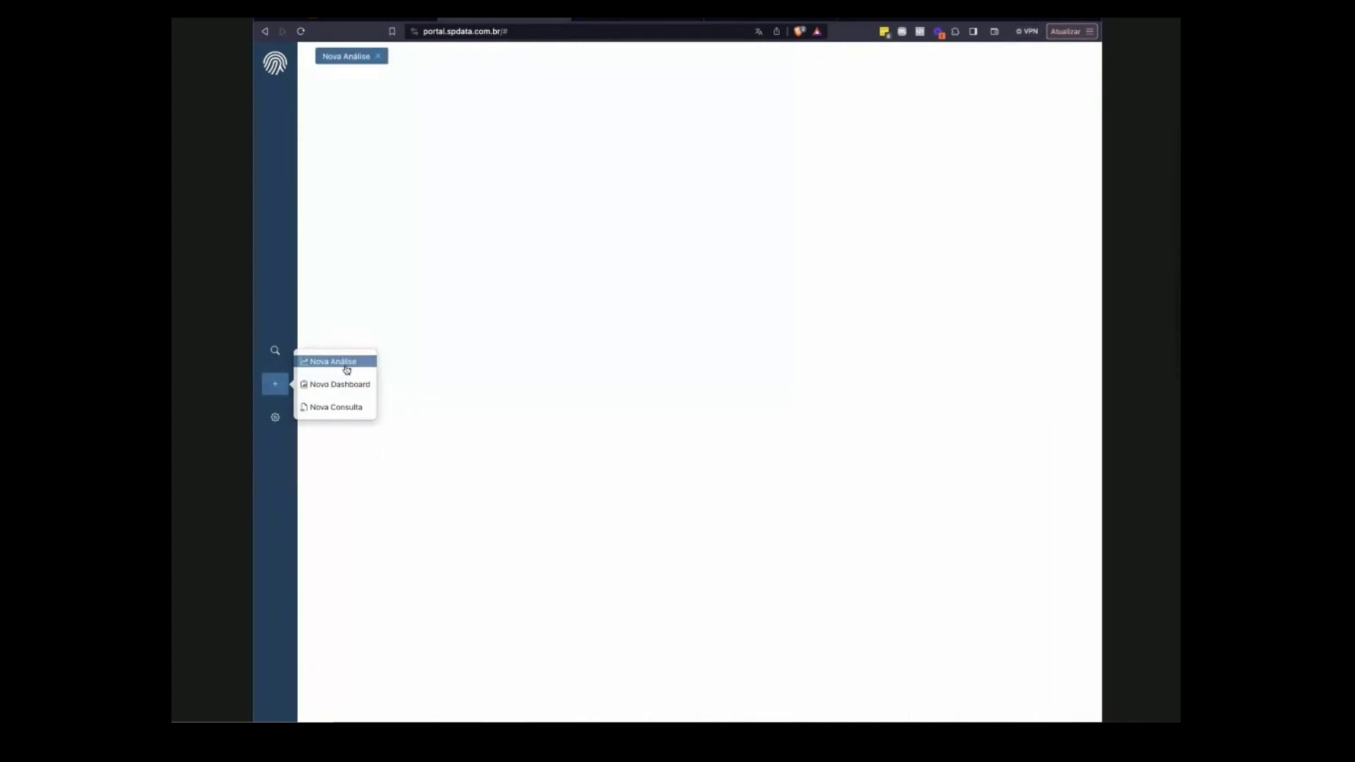
pyautogui.click(404, 109)
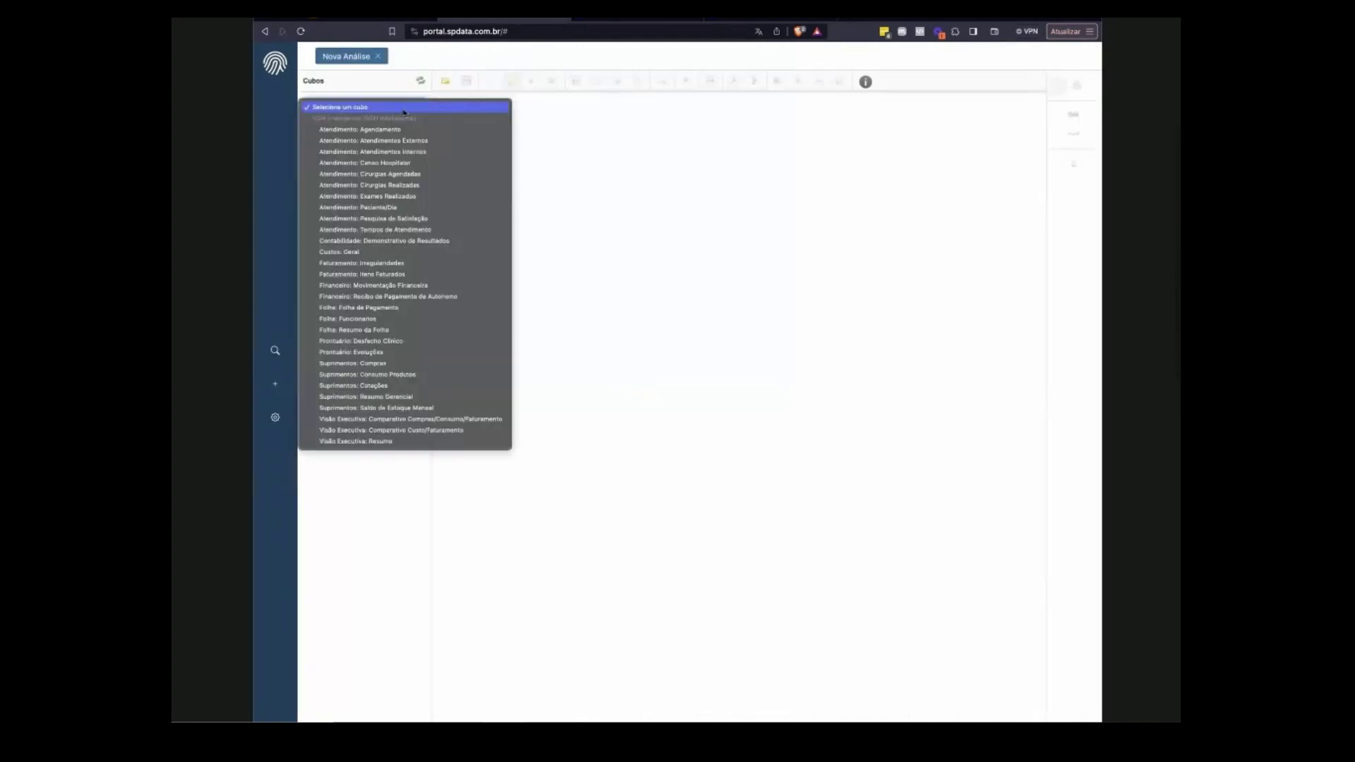
pyautogui.click(430, 366)
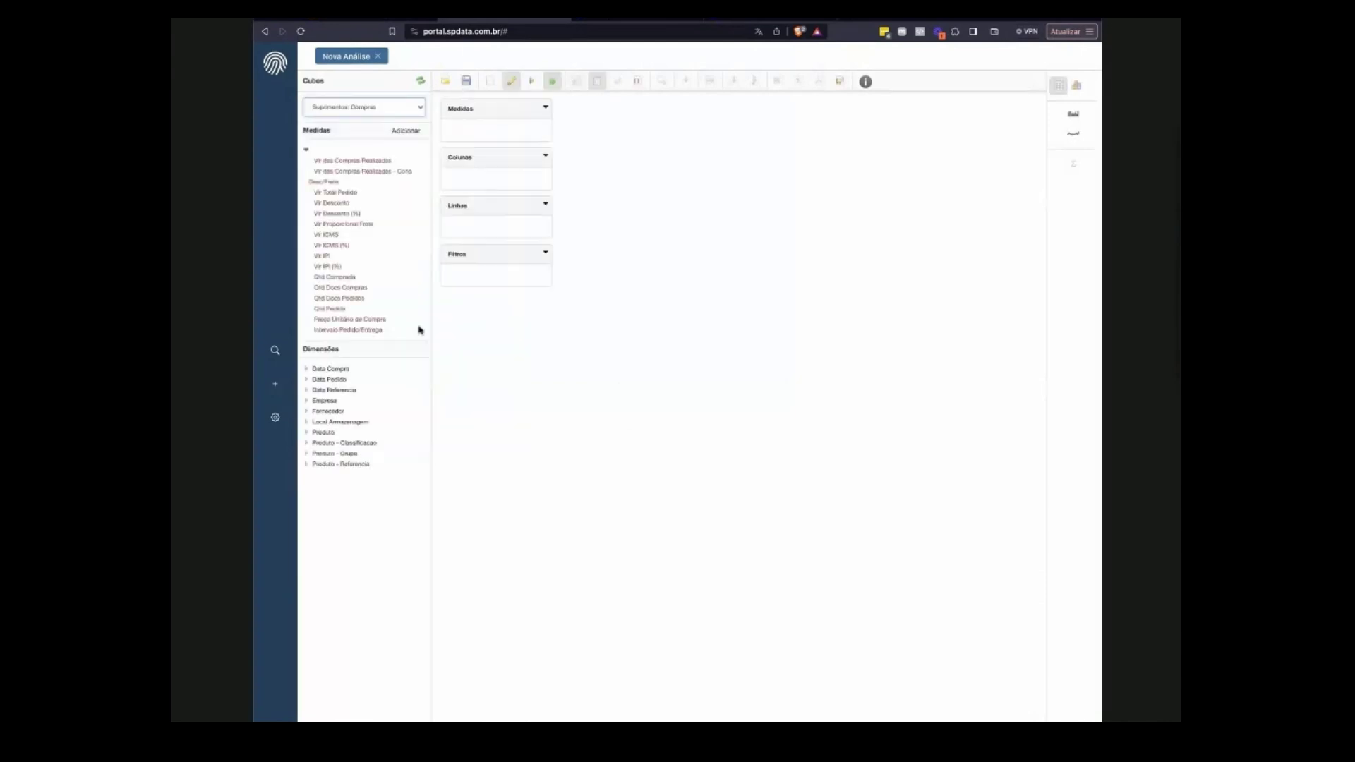
pyautogui.click(380, 165)
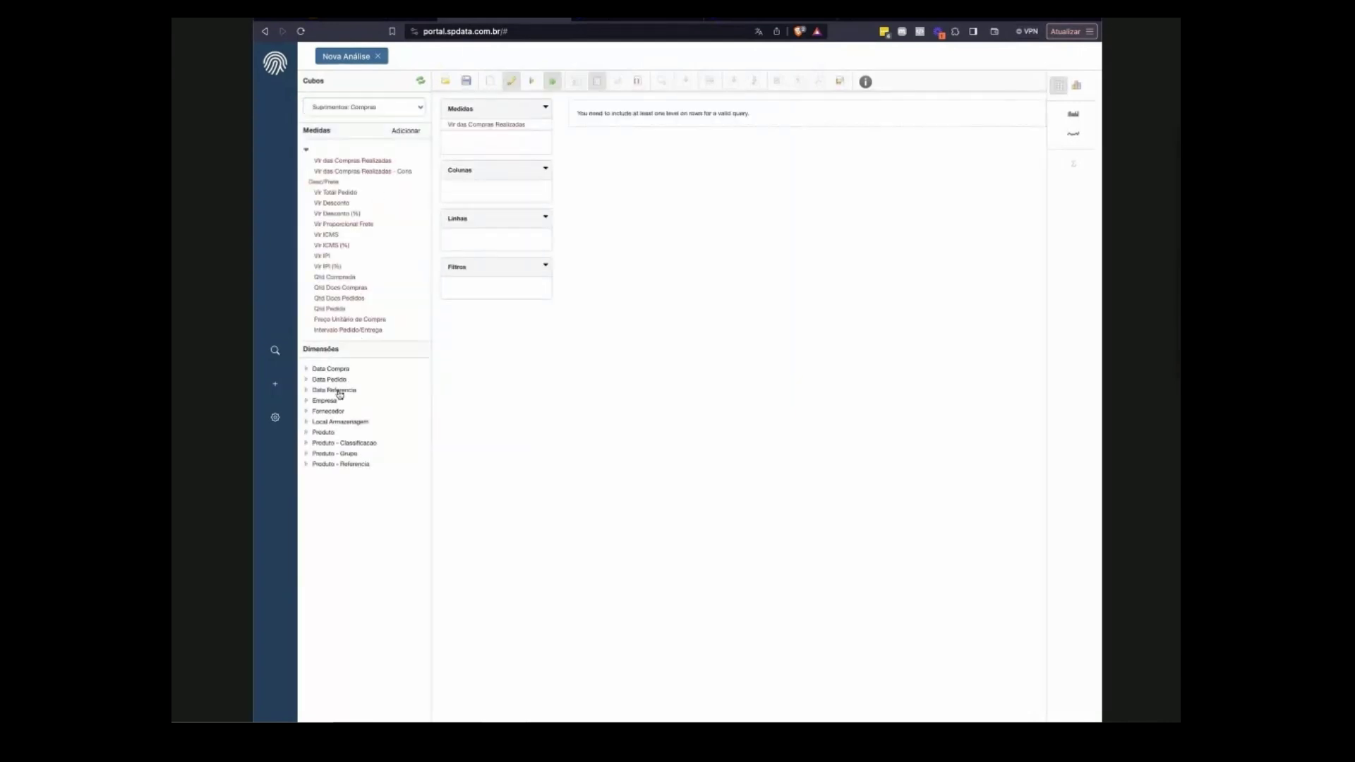
# Add Ano from Data Compra to the rows and include only the year 2023.
pyautogui.click(333, 370)
pyautogui.click(323, 400)
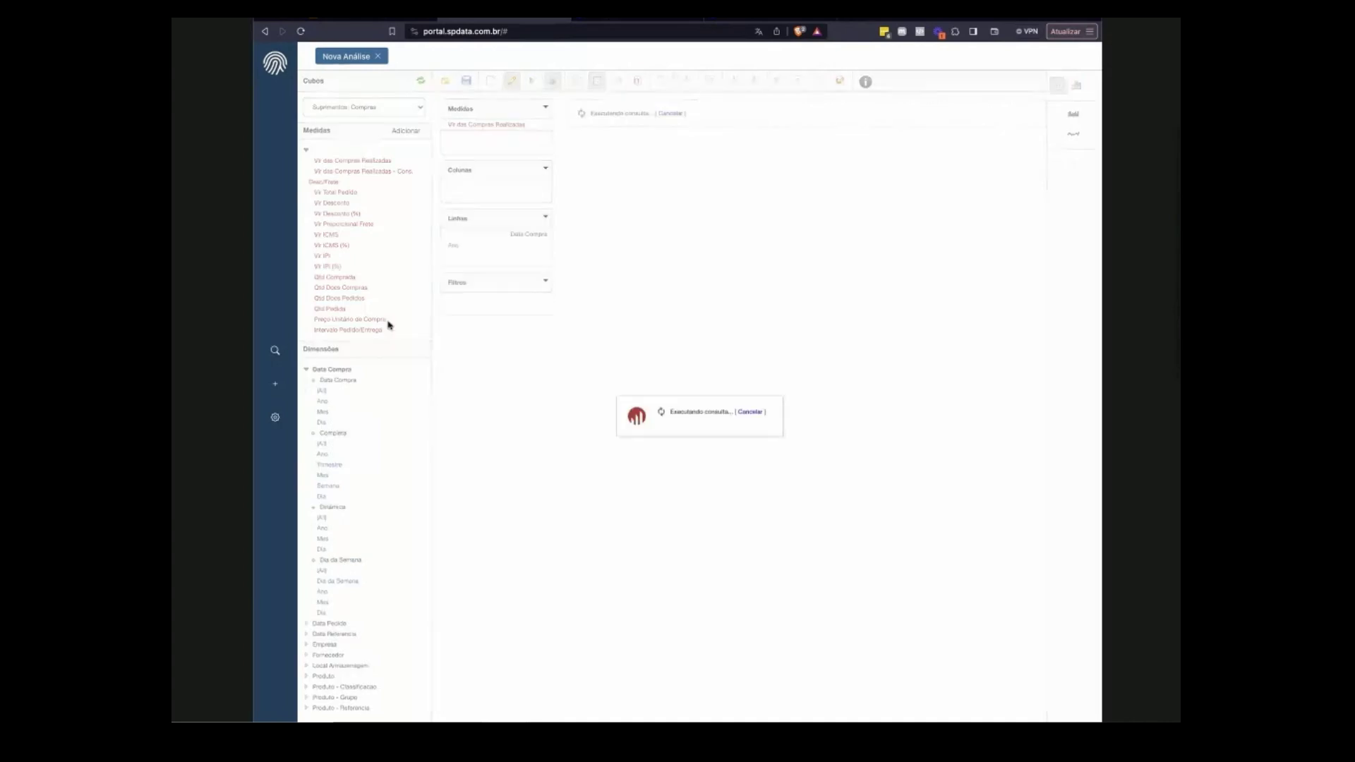
pyautogui.click(467, 247)
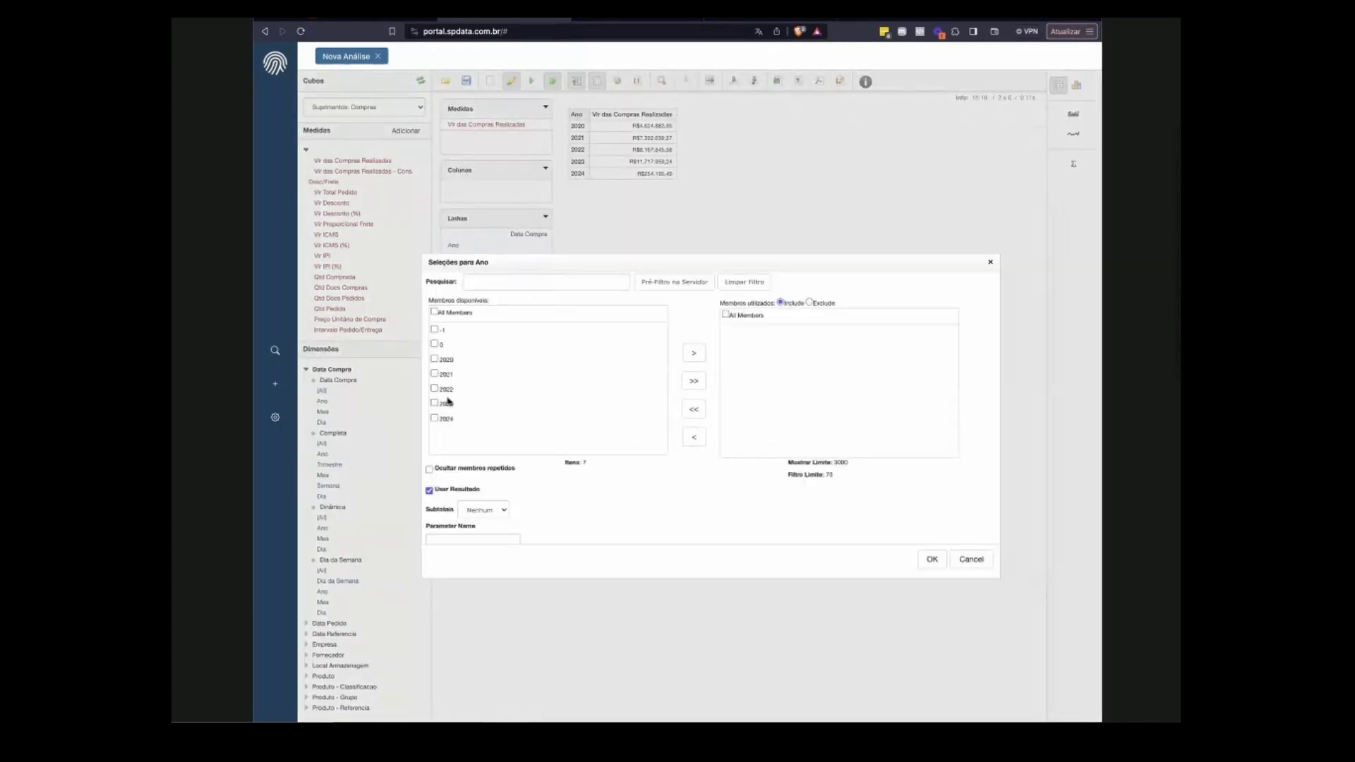
pyautogui.click(932, 559)
# Add Mes from Data Compra to the rows below Ano and include only 2023/DEZ.
pyautogui.moveTo(327, 417); pyautogui.dragTo(499, 287)
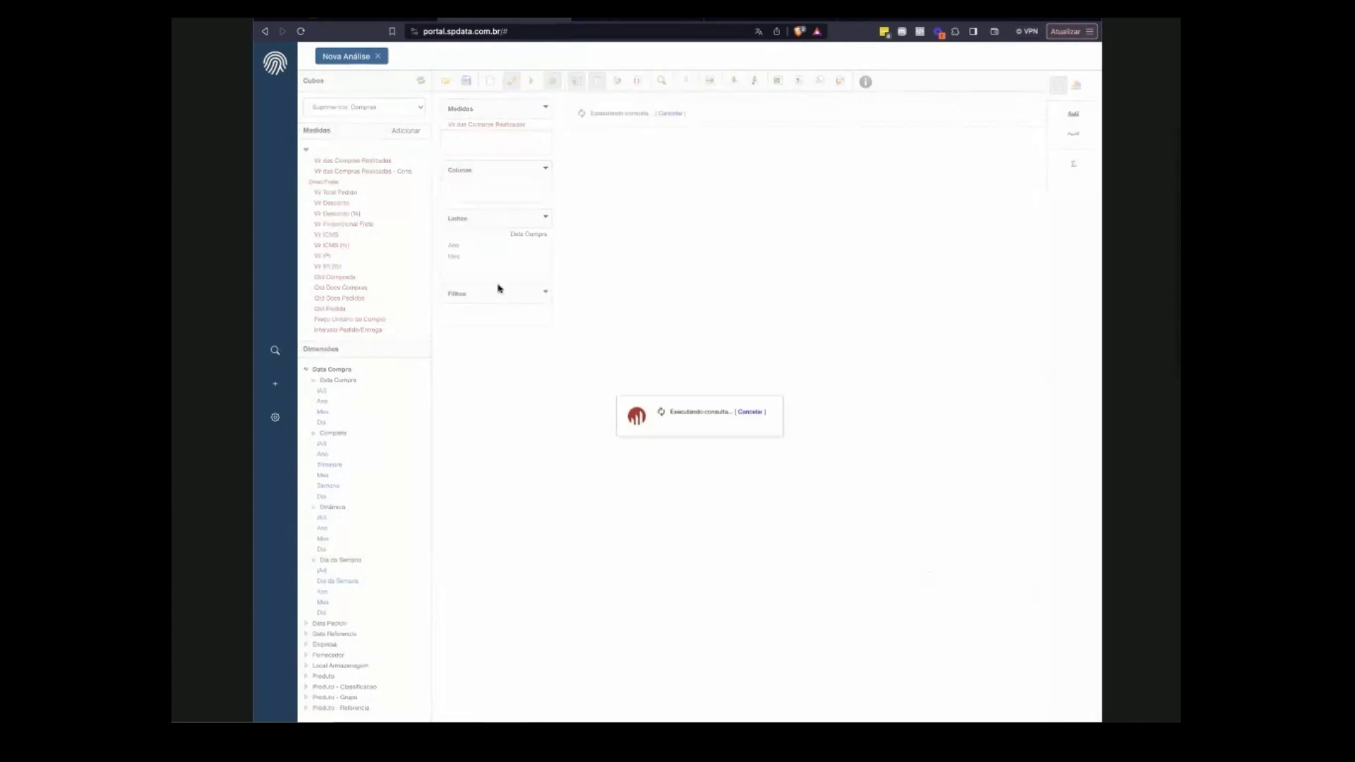
pyautogui.click(509, 256)
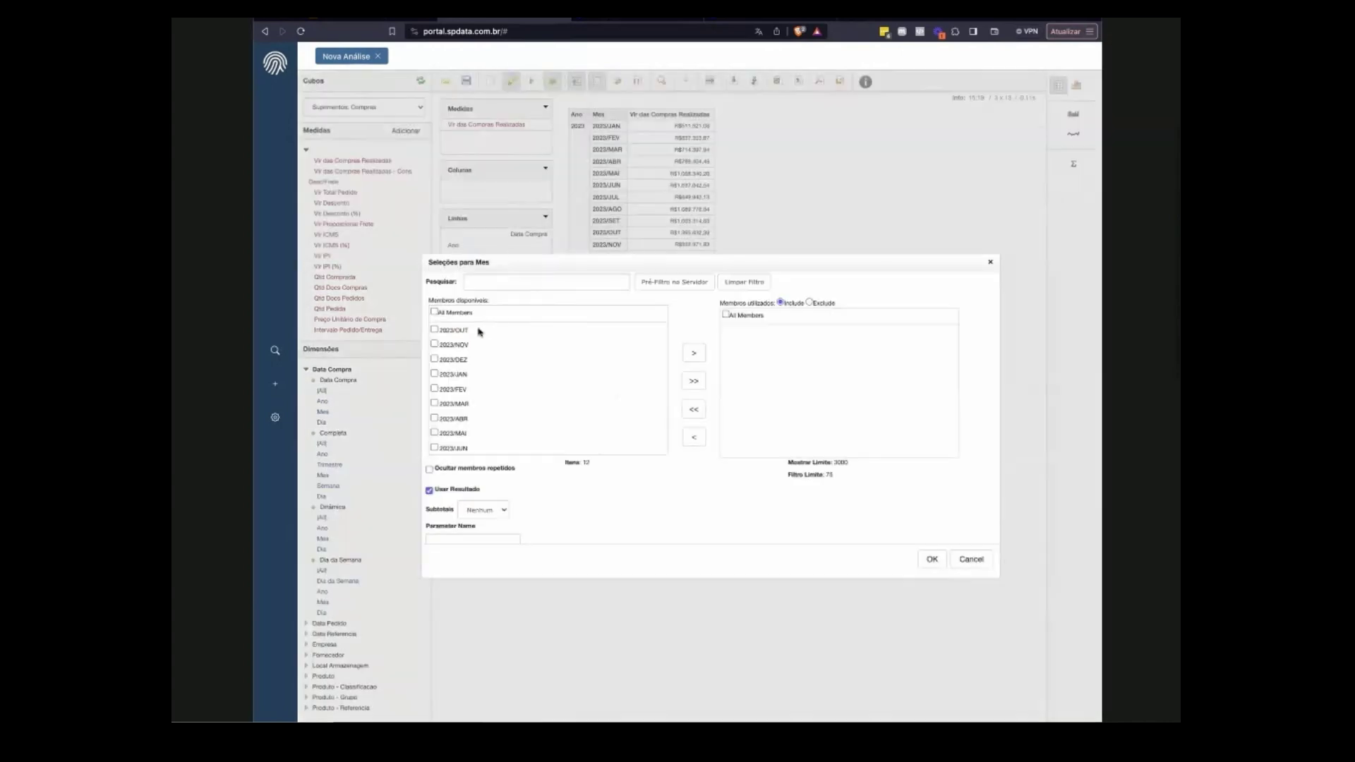
pyautogui.doubleClick(460, 361)
pyautogui.click(931, 559)
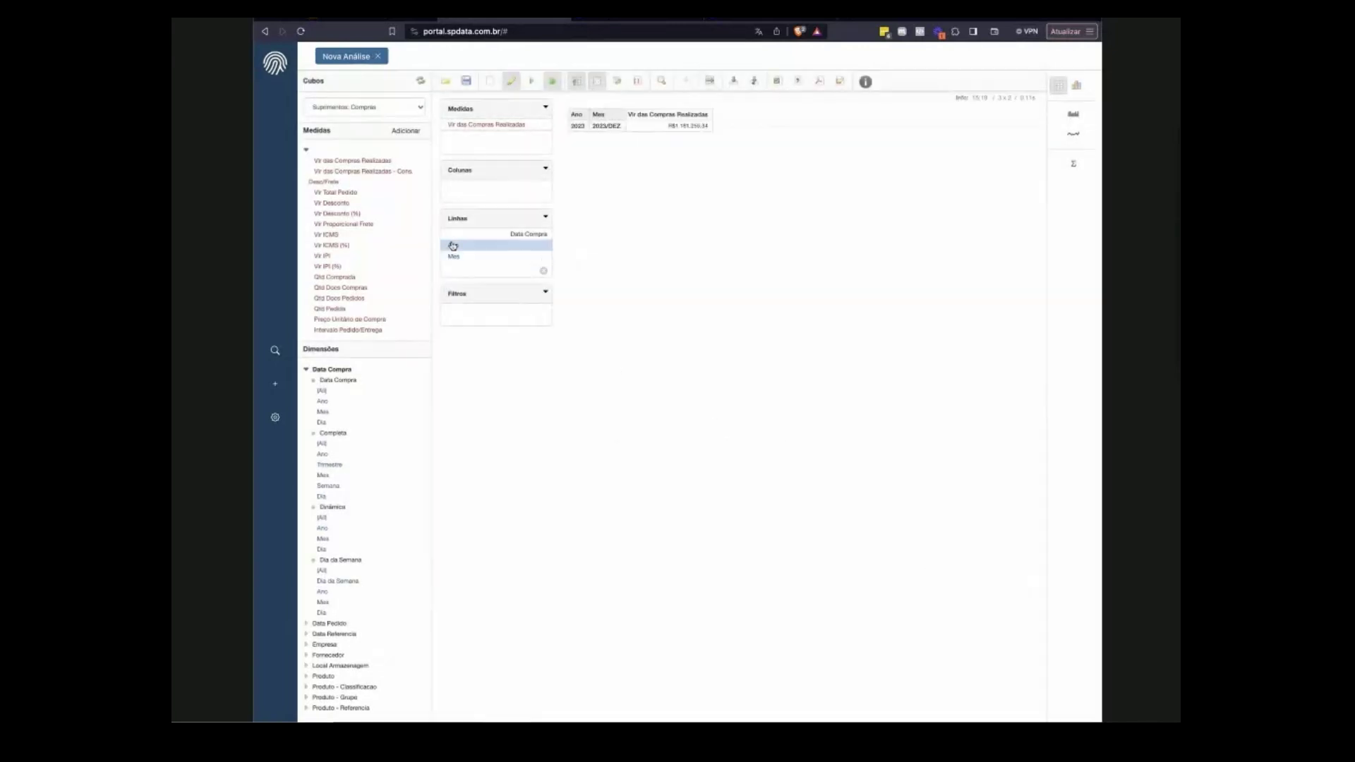
# Move the Data Compra levels Ano and Mes from the rows to the filters and place Fornecedor on the rows.
pyautogui.moveTo(458, 254); pyautogui.dragTo(474, 314)
pyautogui.click(338, 371)
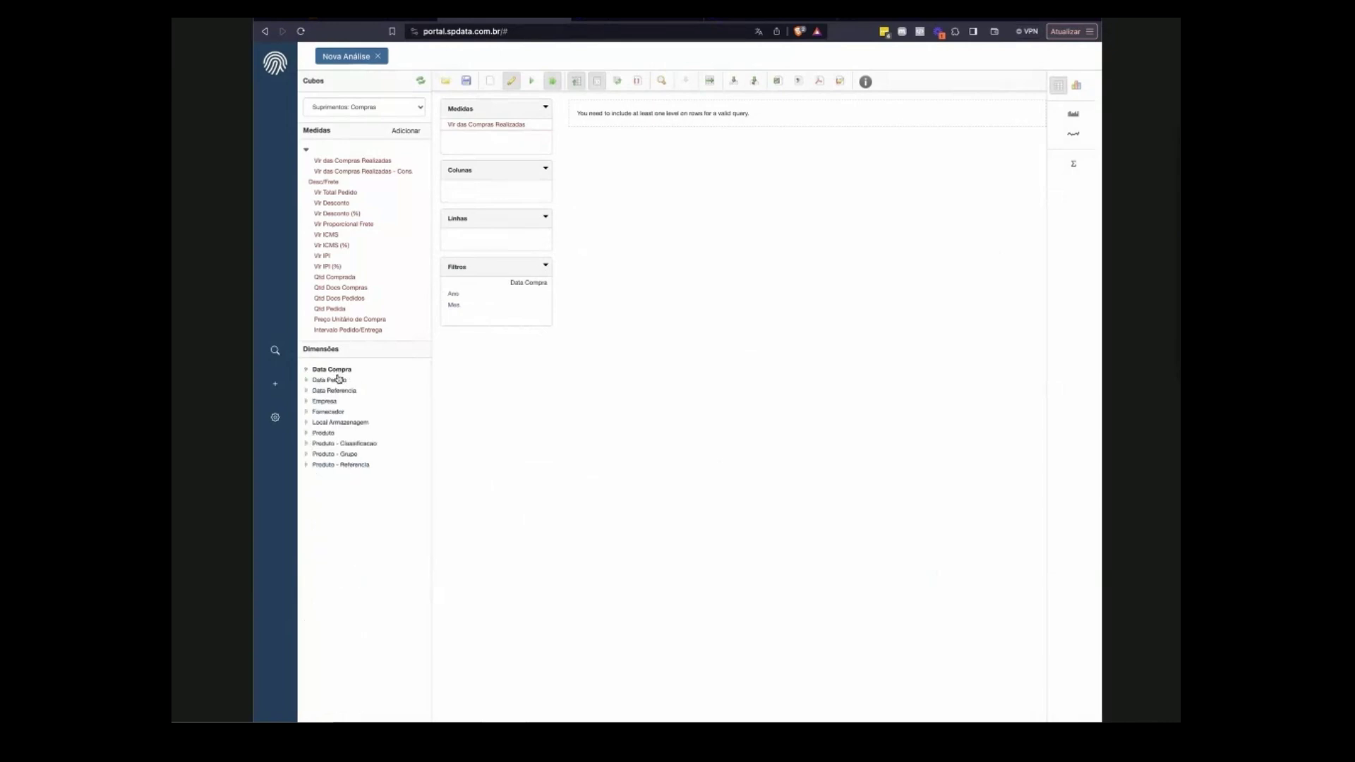
pyautogui.click(338, 414)
pyautogui.moveTo(336, 435); pyautogui.dragTo(480, 242)
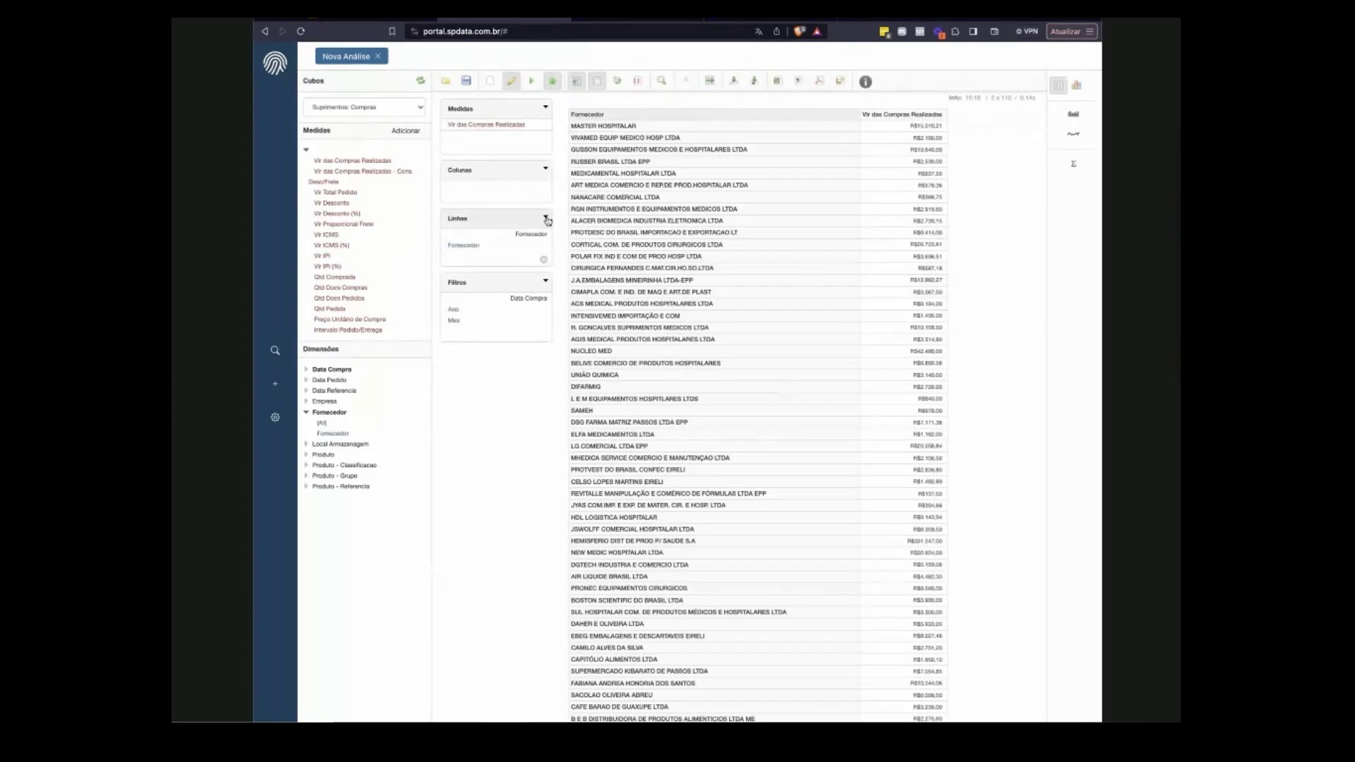
# Set the grand total of the rows to Soma and look through the supplier list and the total options.
pyautogui.click(546, 219)
pyautogui.moveTo(517, 238)
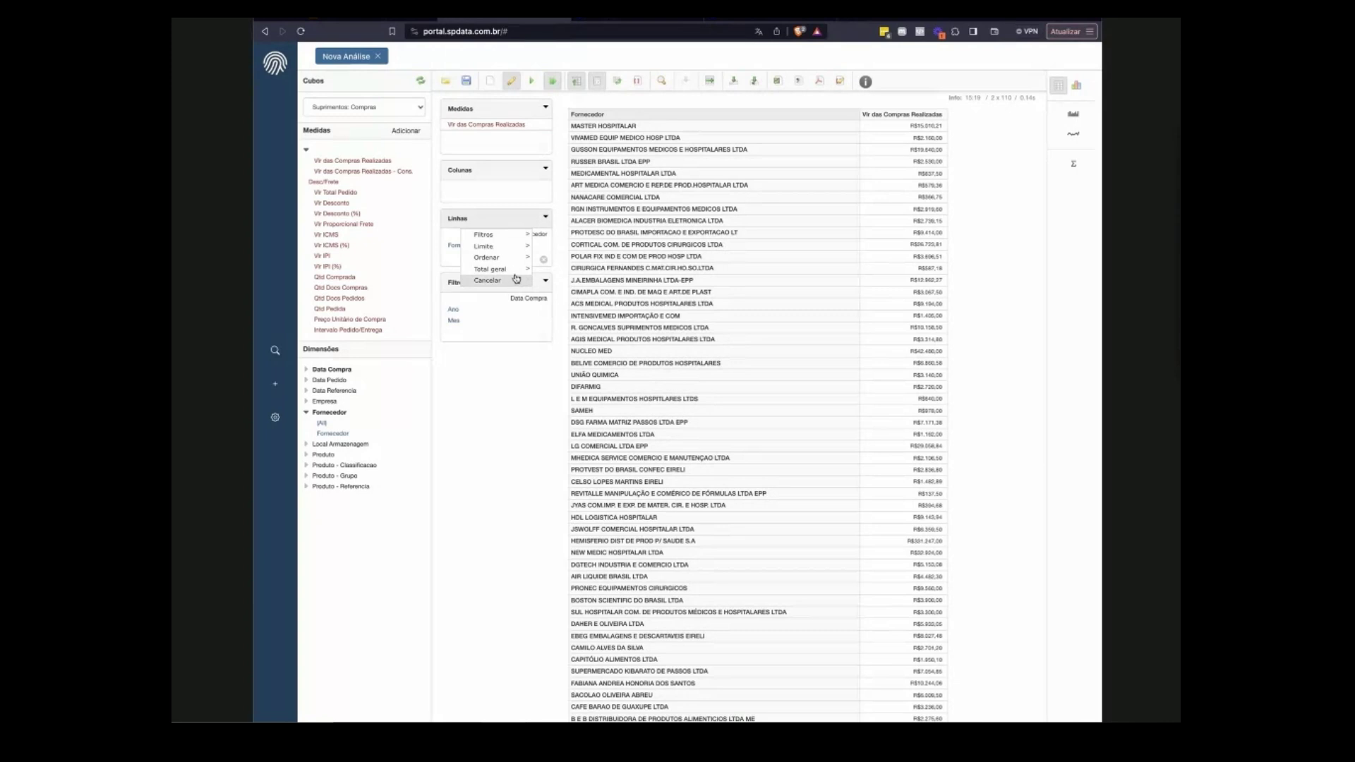
pyautogui.moveTo(509, 273)
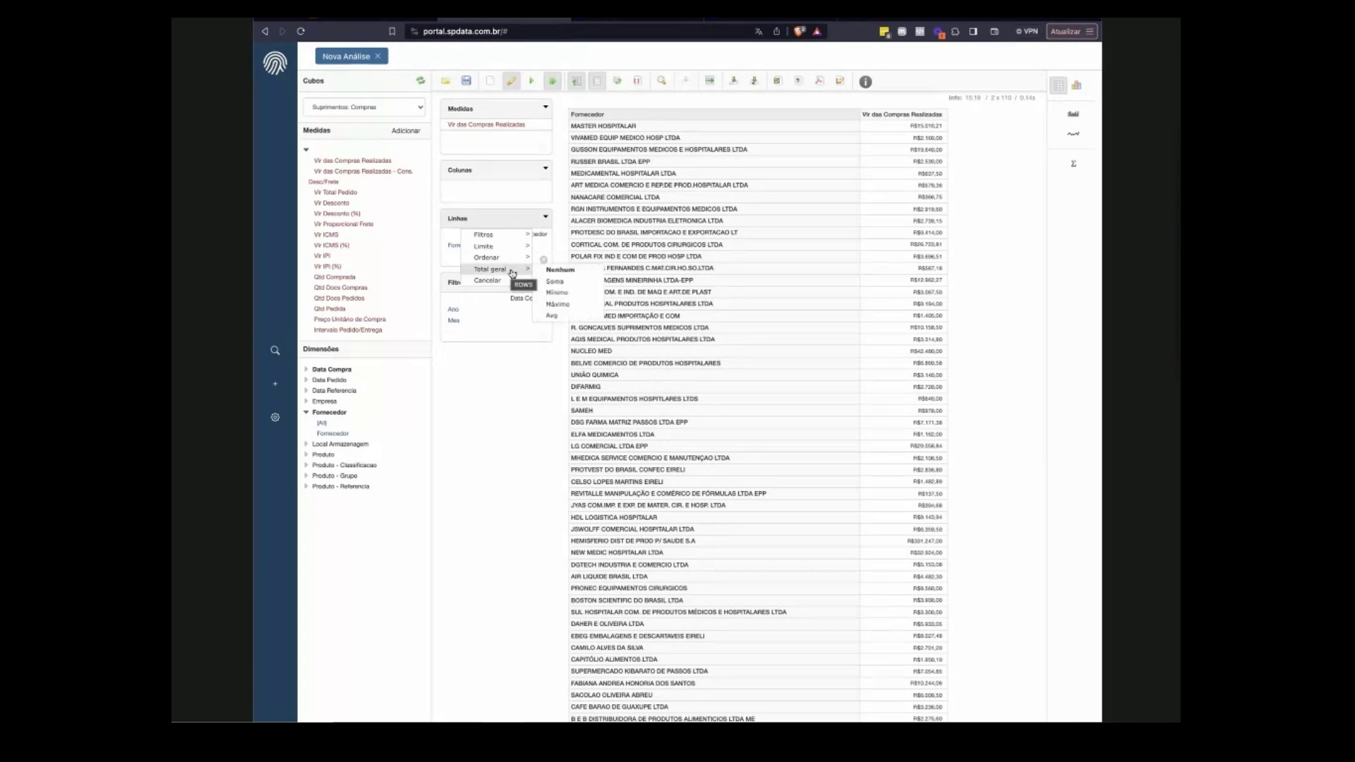
pyautogui.click(575, 284)
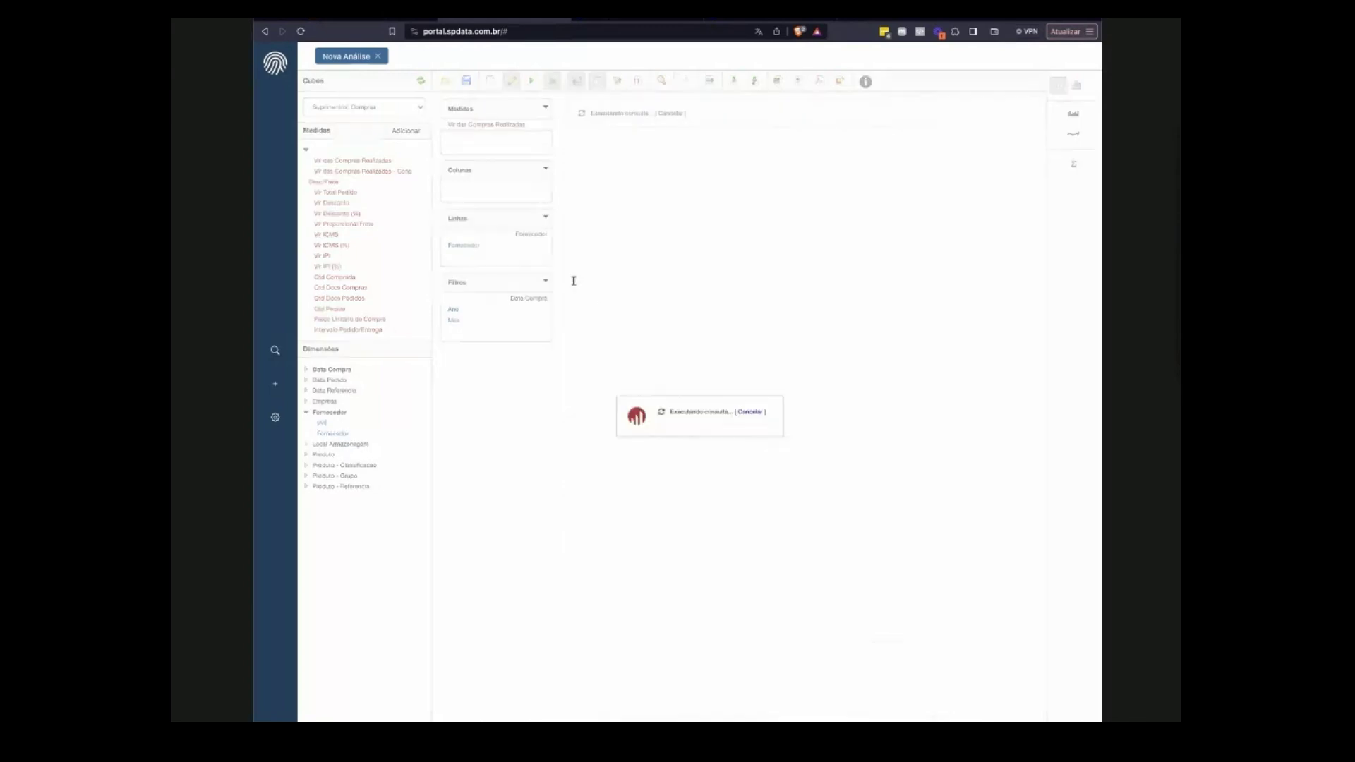
pyautogui.scroll(-20, 942, 308)
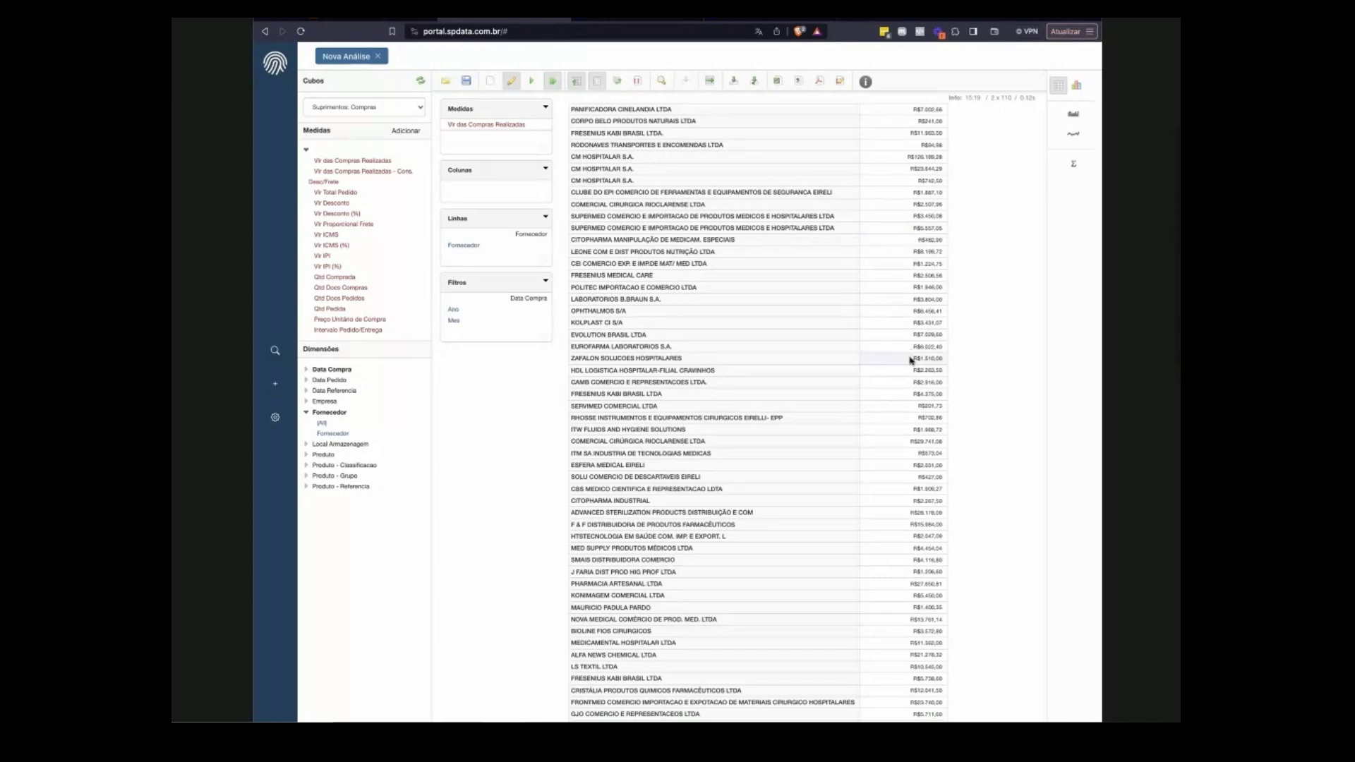
pyautogui.scroll(3, 895, 409)
pyautogui.scroll(15, 895, 405)
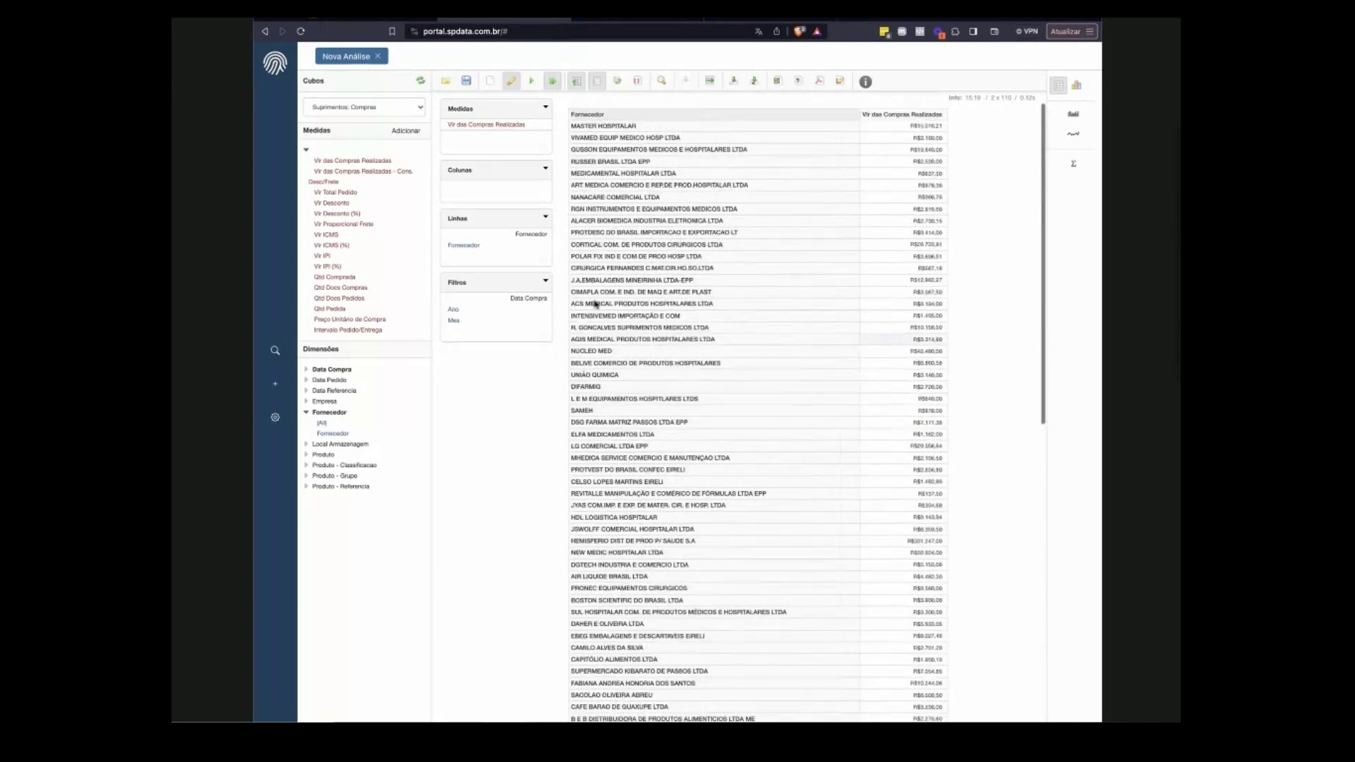
pyautogui.click(547, 218)
pyautogui.moveTo(525, 268)
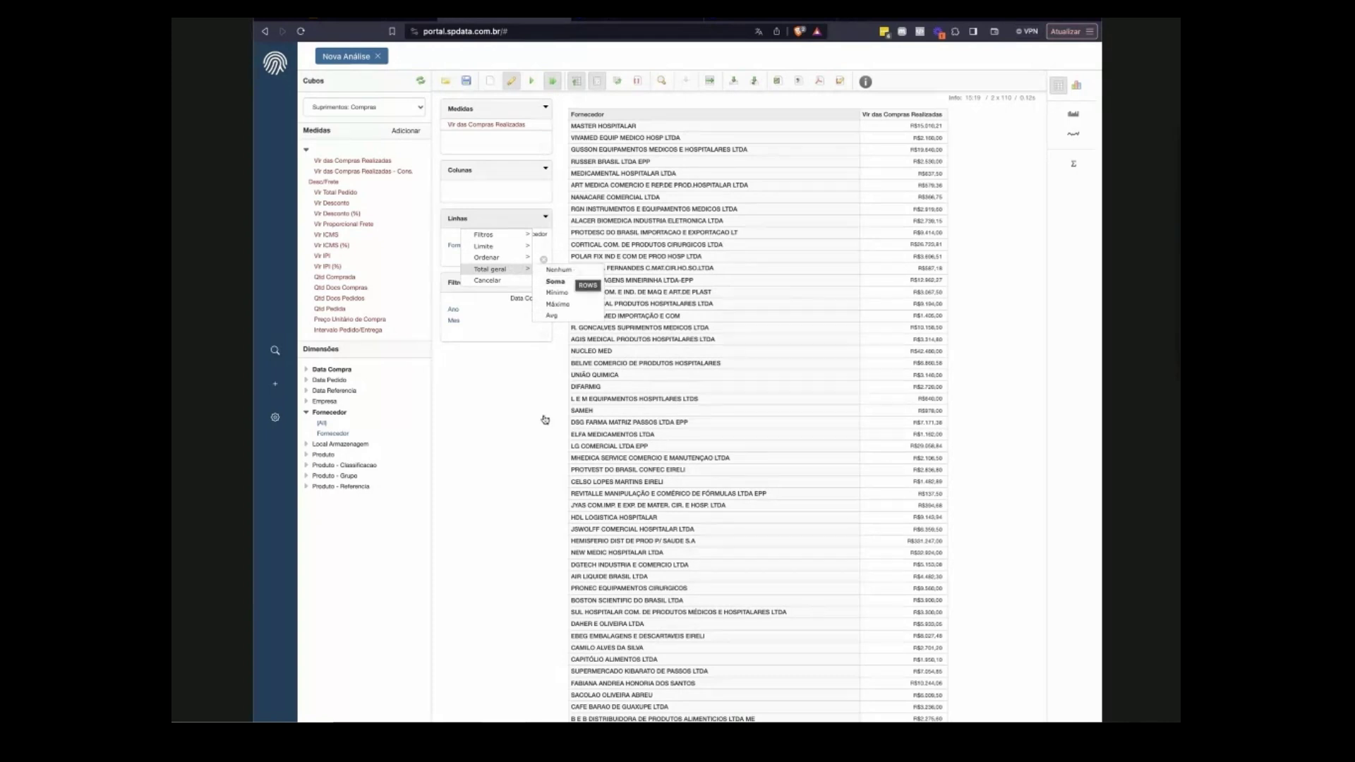
pyautogui.click(496, 383)
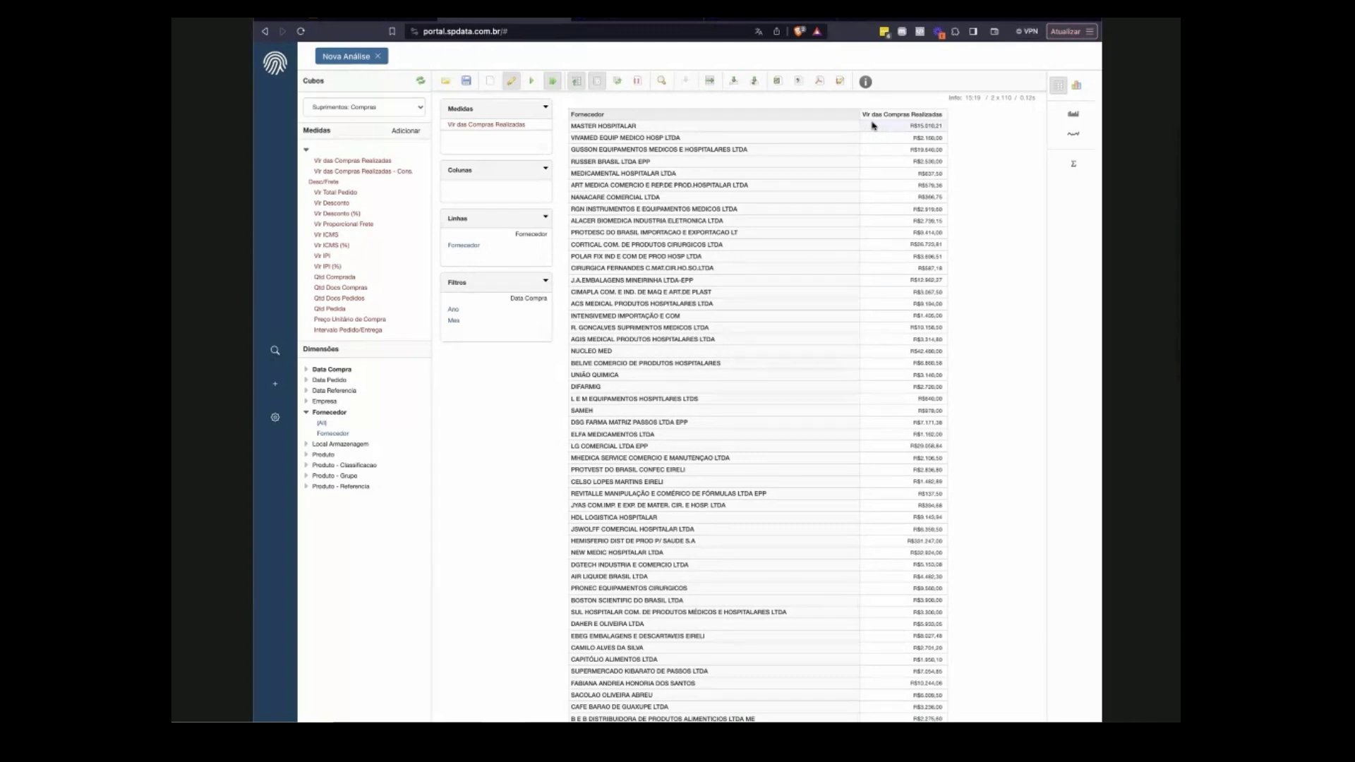
# Sort the suppliers in descending order by Vlr das Compras Realizadas and look through the ranked list.
pyautogui.click(547, 218)
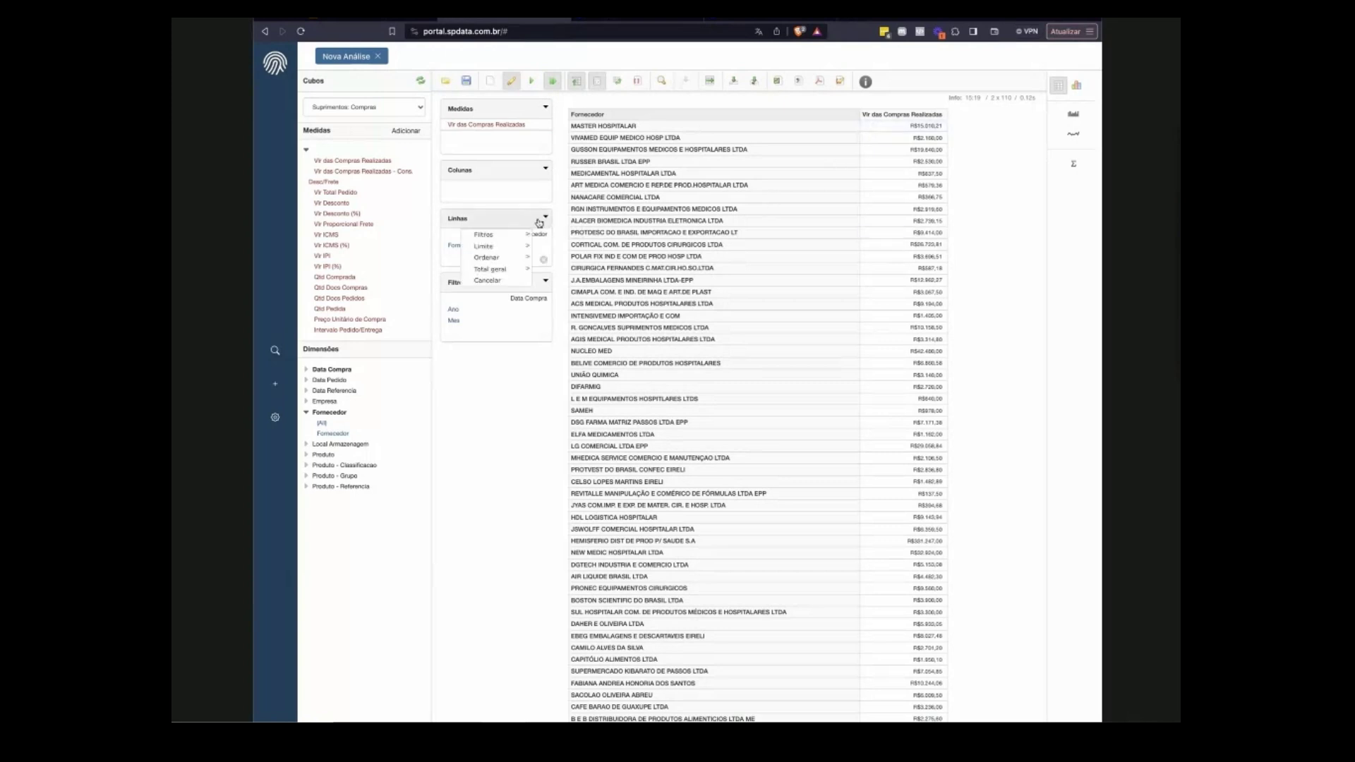
pyautogui.moveTo(496, 258)
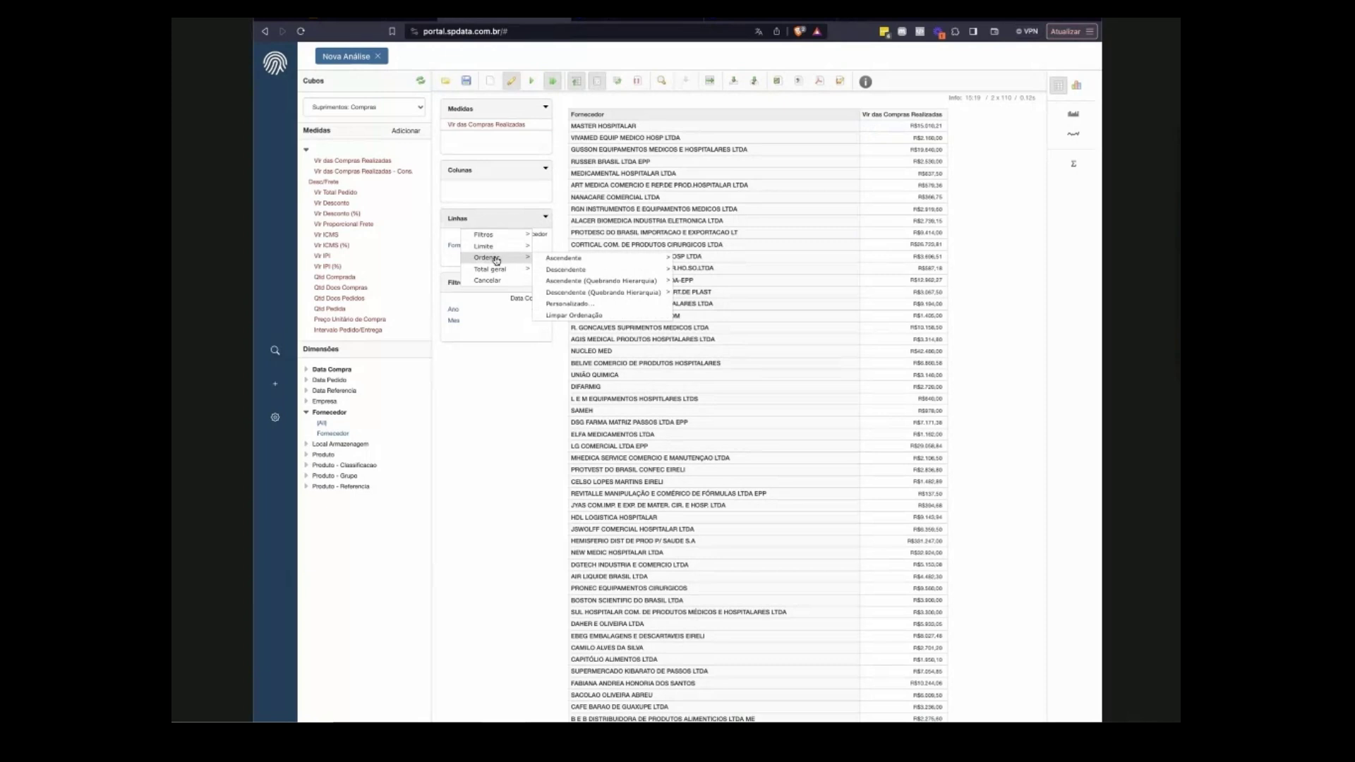
pyautogui.moveTo(575, 270)
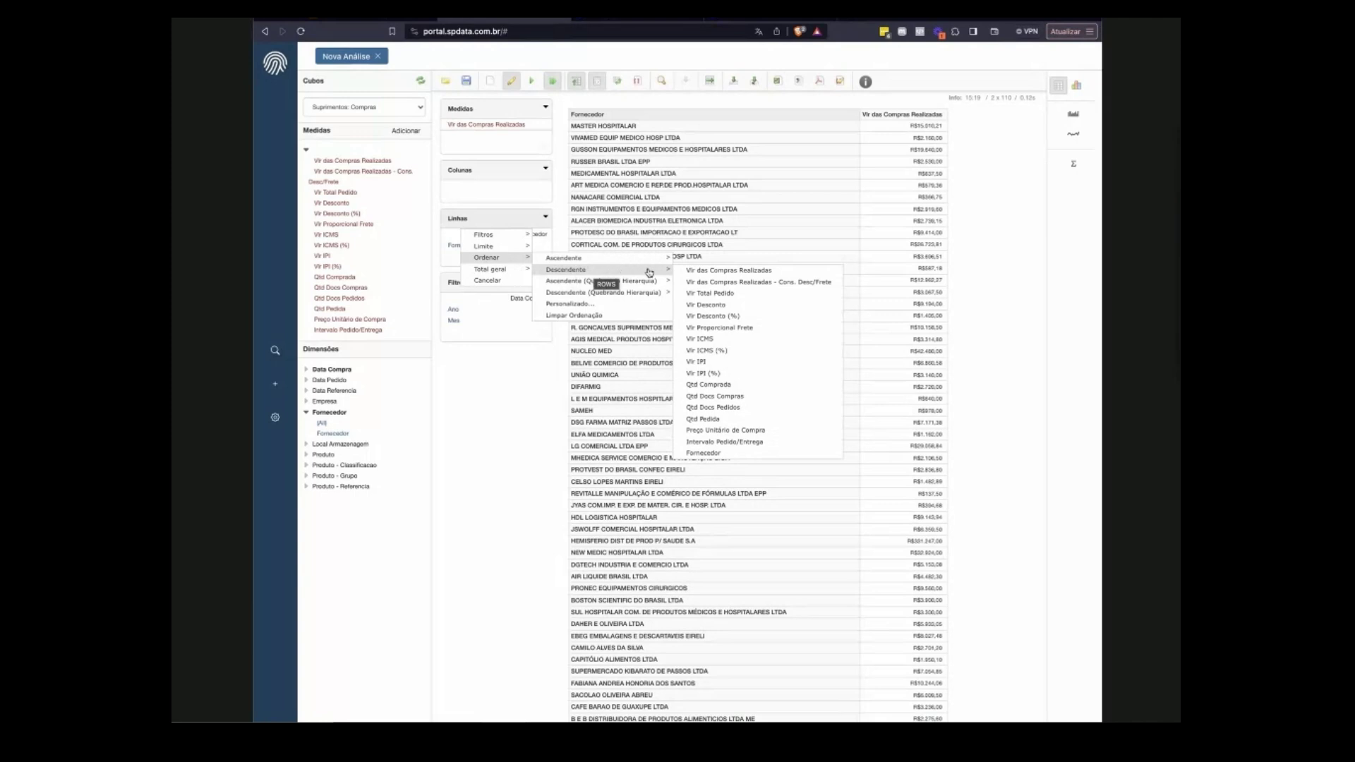
pyautogui.click(780, 272)
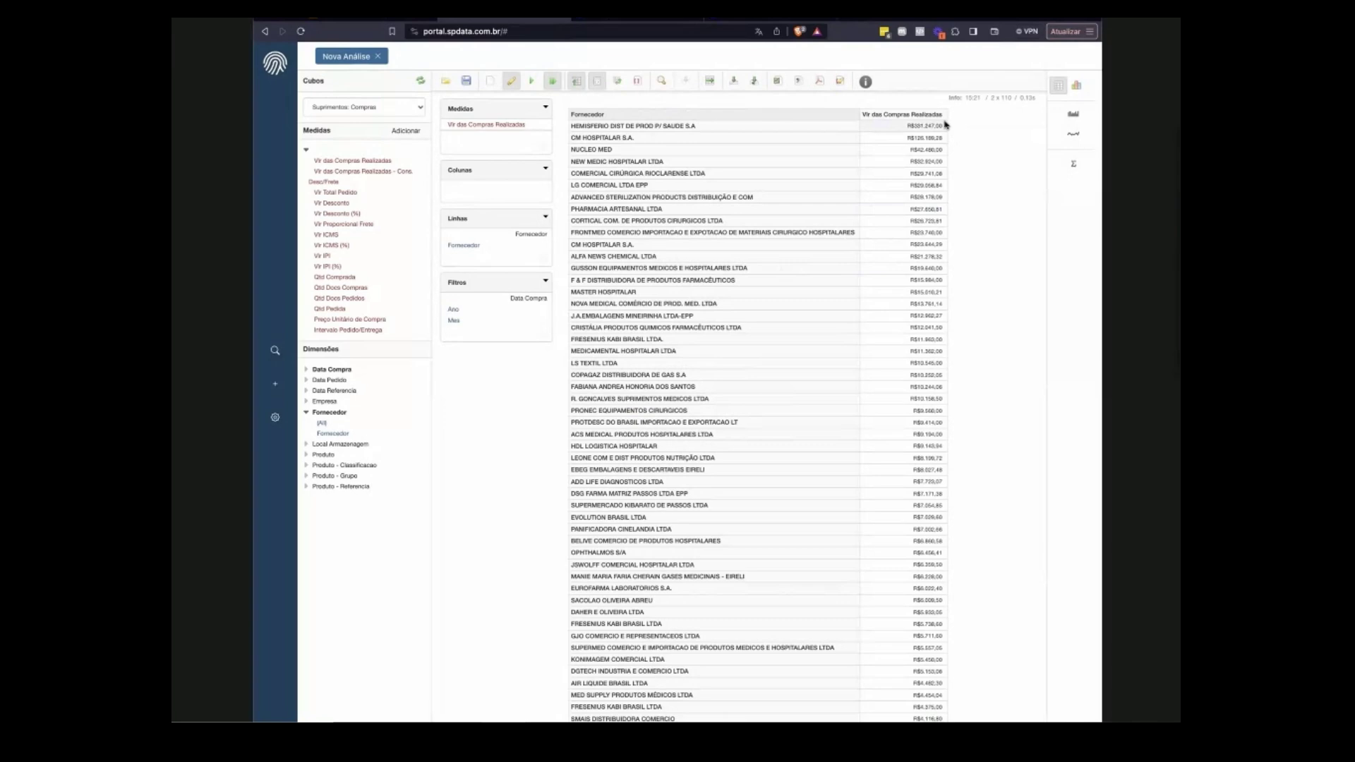
pyautogui.scroll(-7, 963, 366)
pyautogui.scroll(-2, 963, 367)
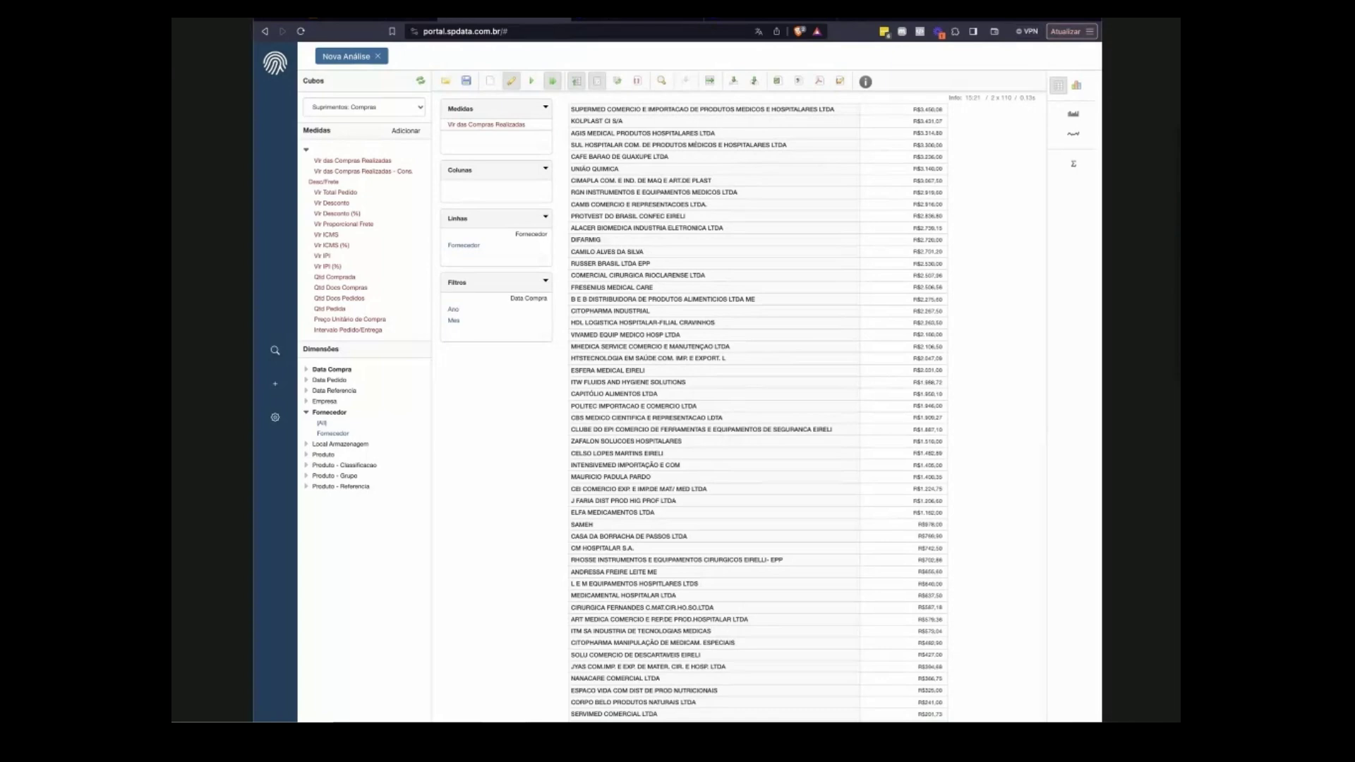
pyautogui.scroll(9, 756, 413)
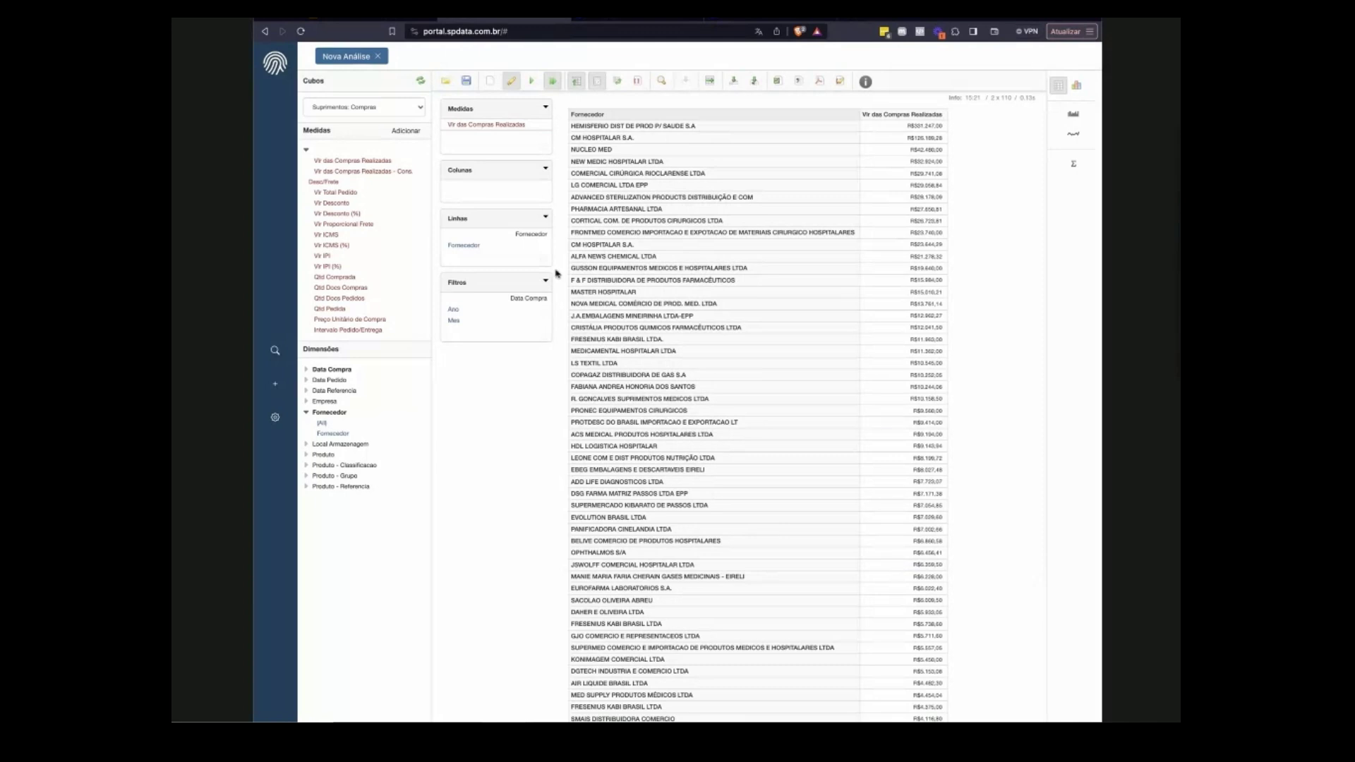
# Apply a custom row limit of TopPercent 80, sorted by the measure Vlr das Compras Realizadas.
pyautogui.click(547, 219)
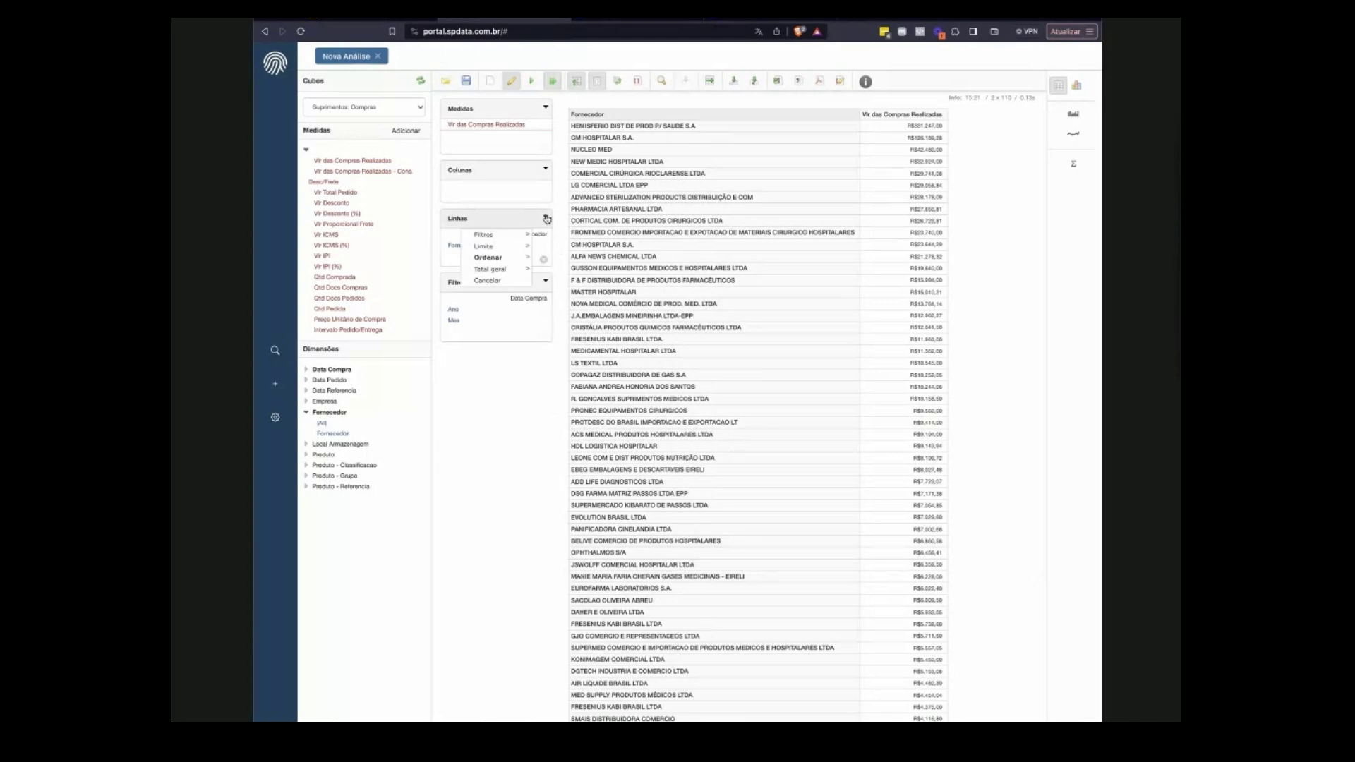
pyautogui.moveTo(510, 253)
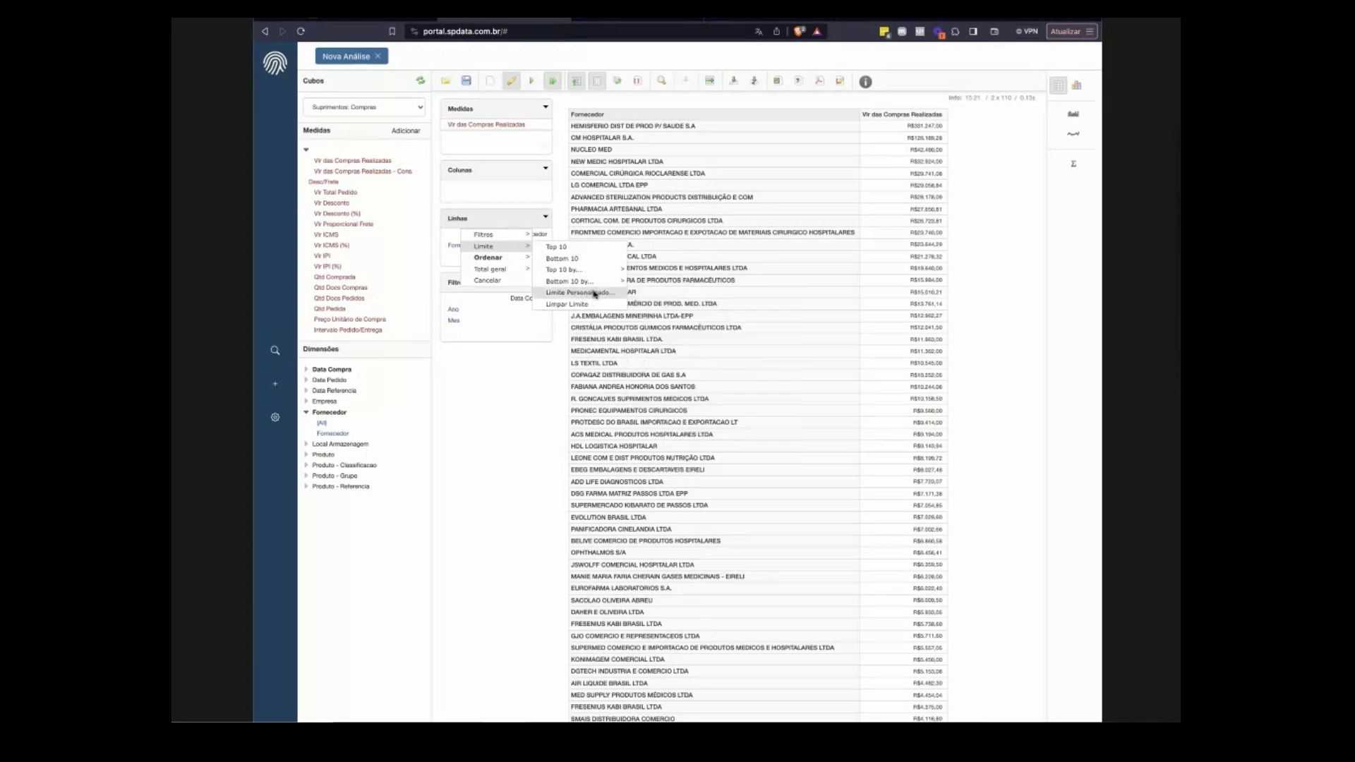
pyautogui.click(594, 293)
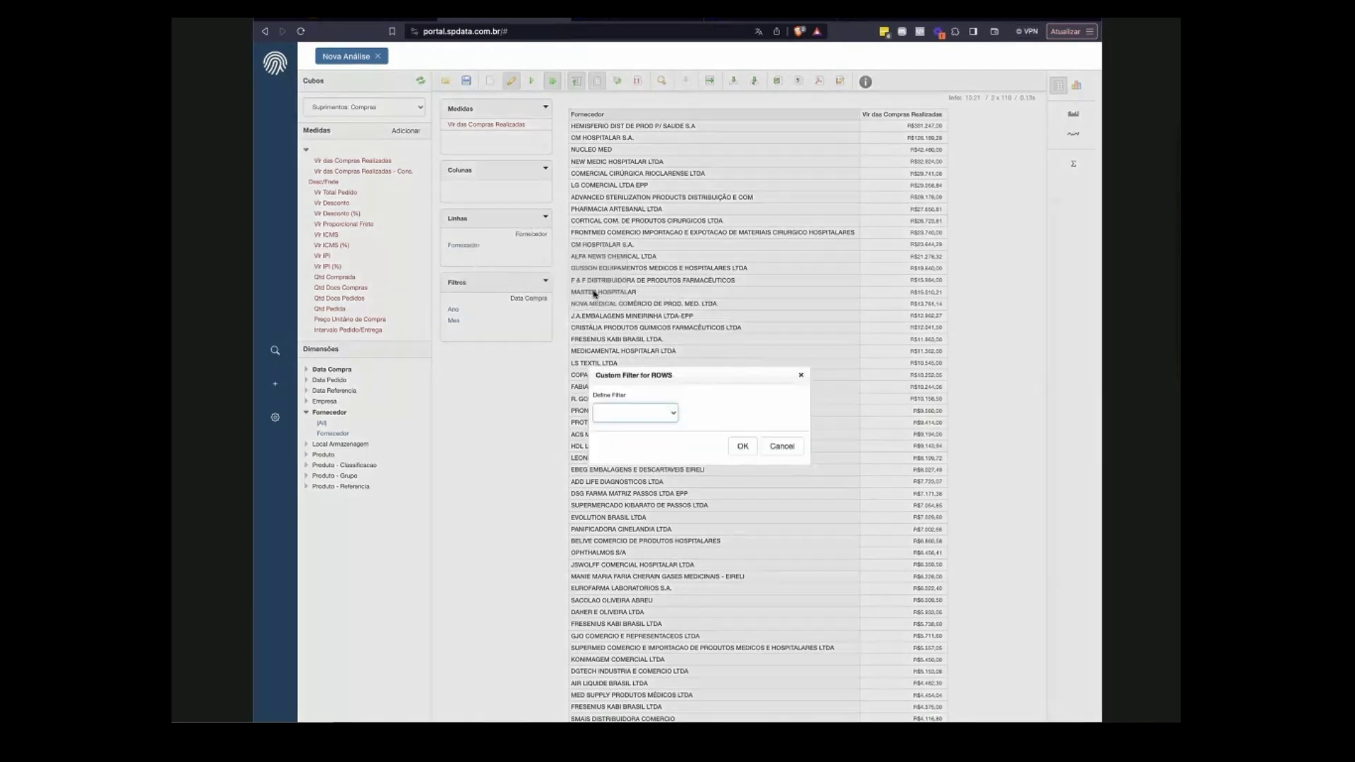
pyautogui.click(650, 414)
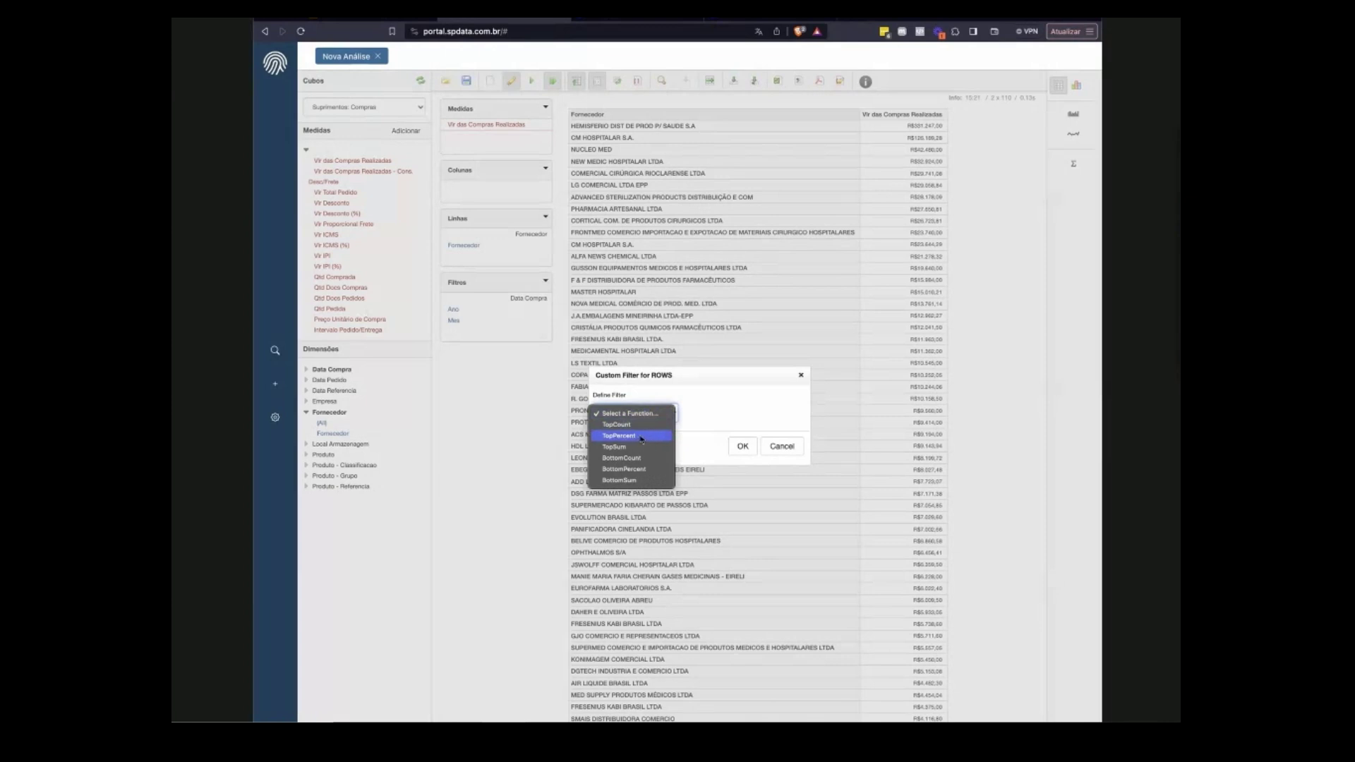
pyautogui.click(641, 438)
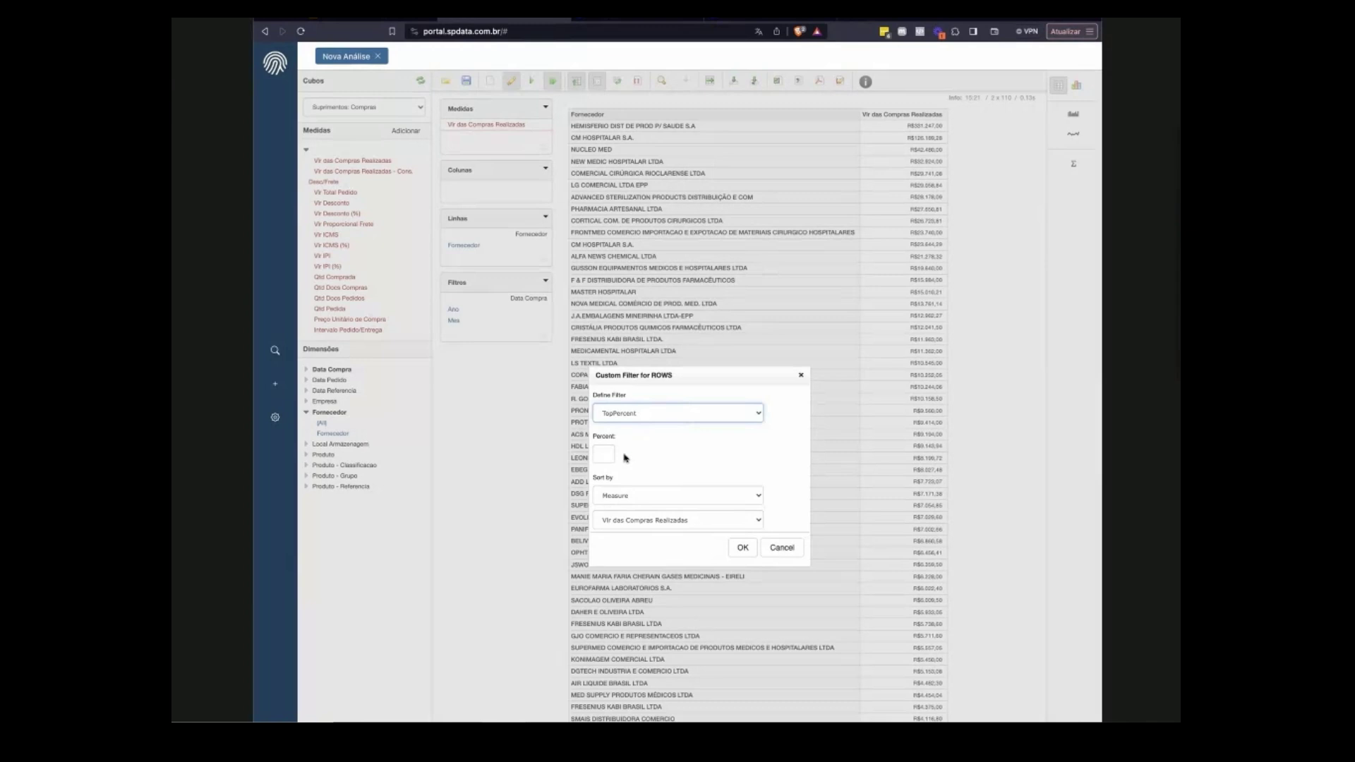
pyautogui.click(608, 451)
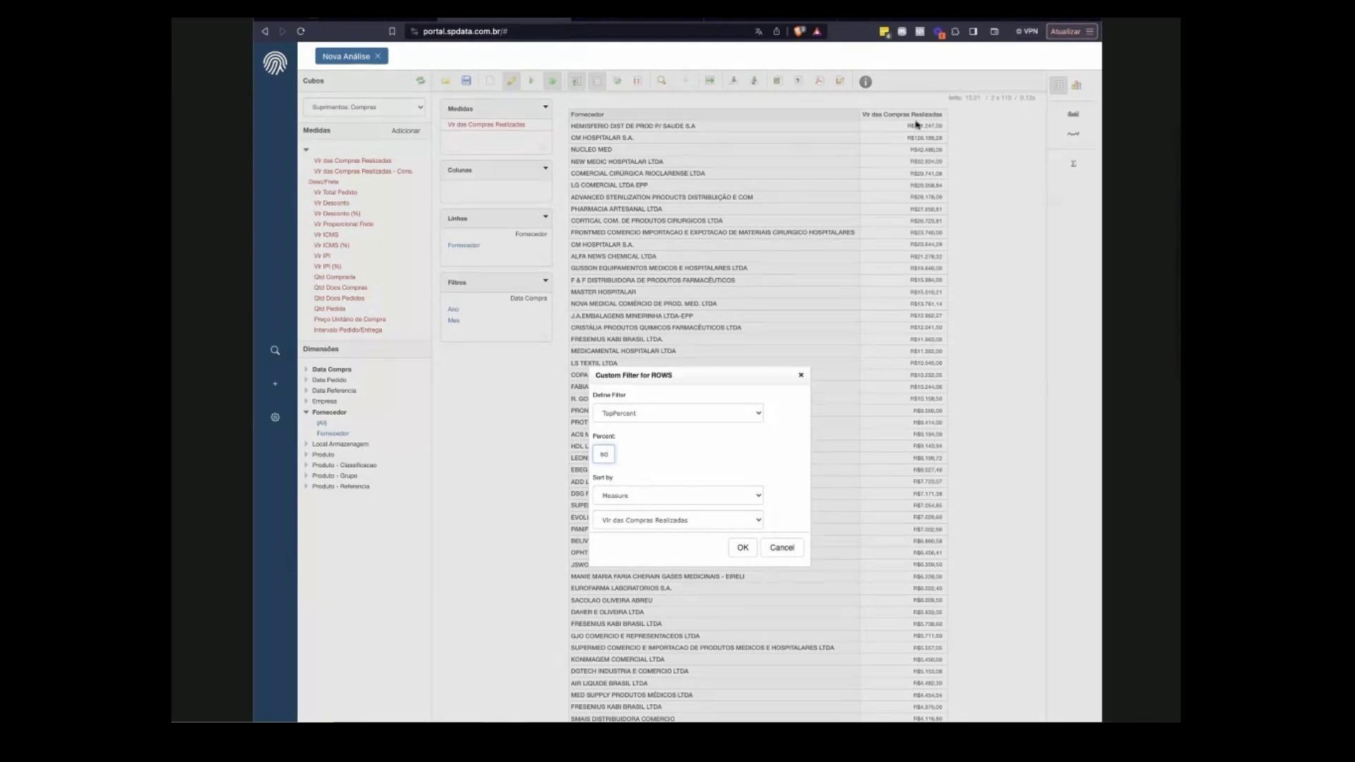
pyautogui.click(742, 549)
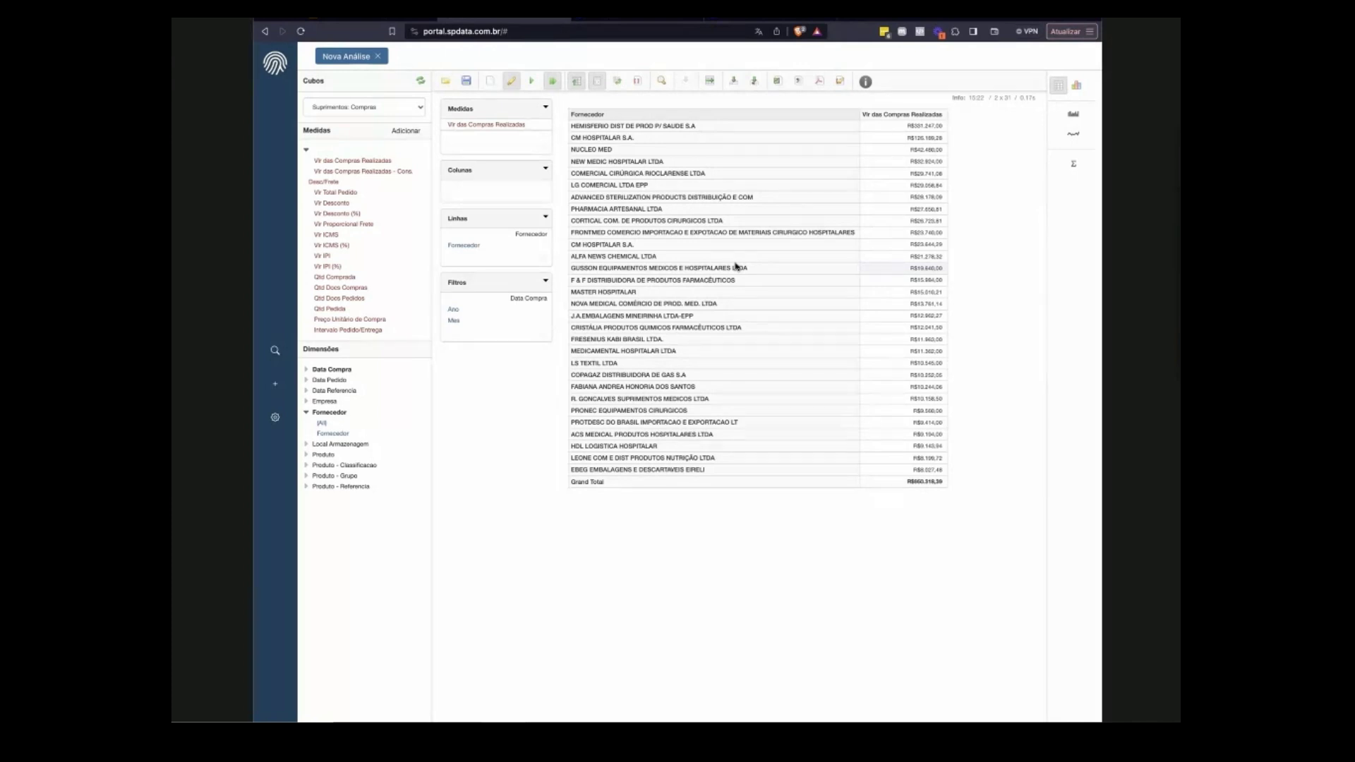
# Review the limit options available for the rows and the folders offered for saving the query, without saving.
pyautogui.click(781, 83)
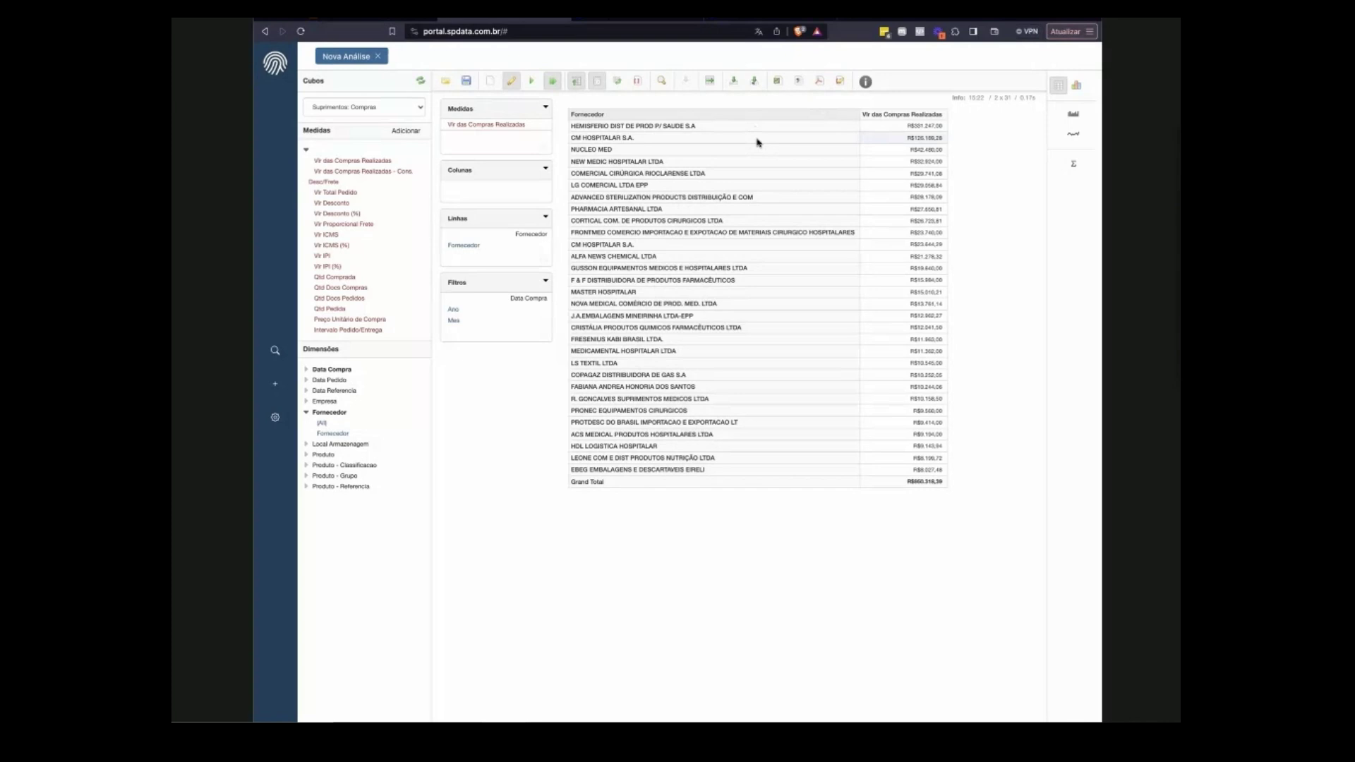
pyautogui.click(545, 218)
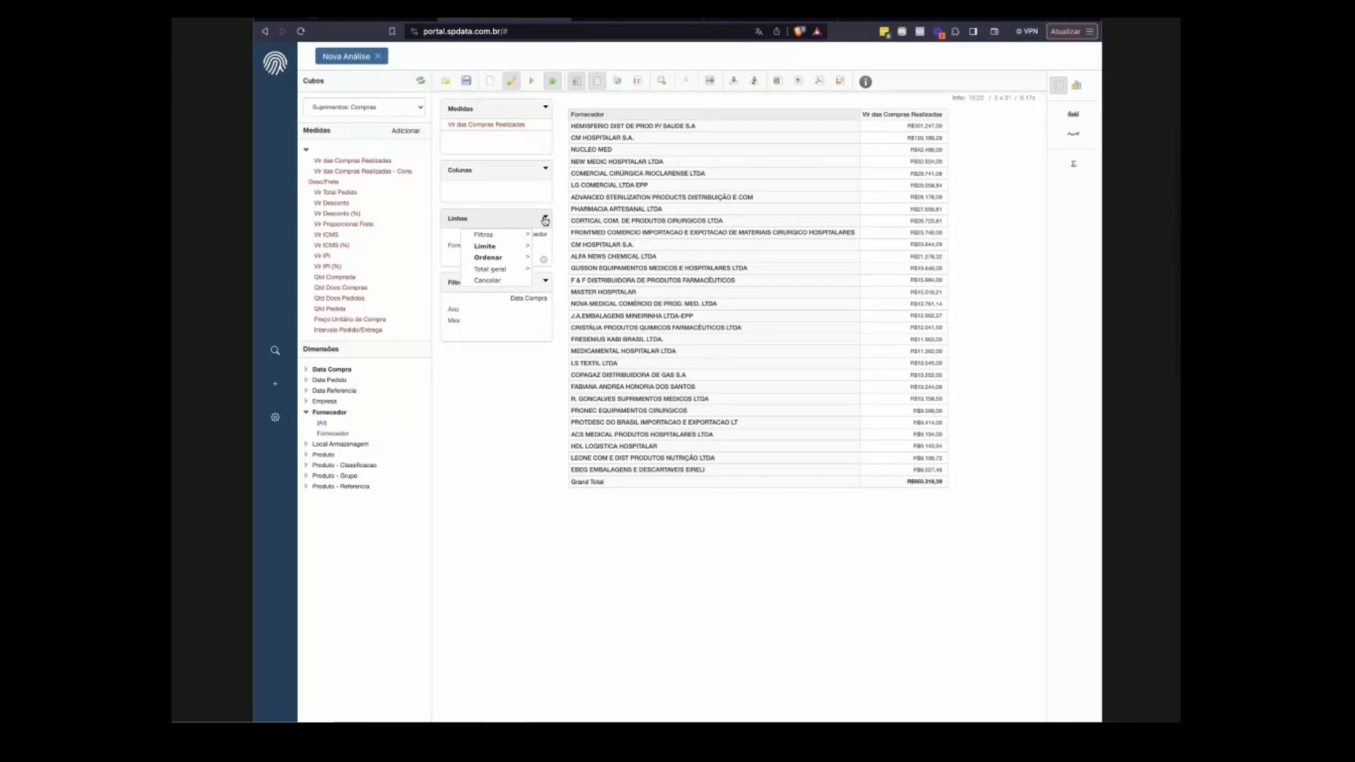
pyautogui.moveTo(515, 274)
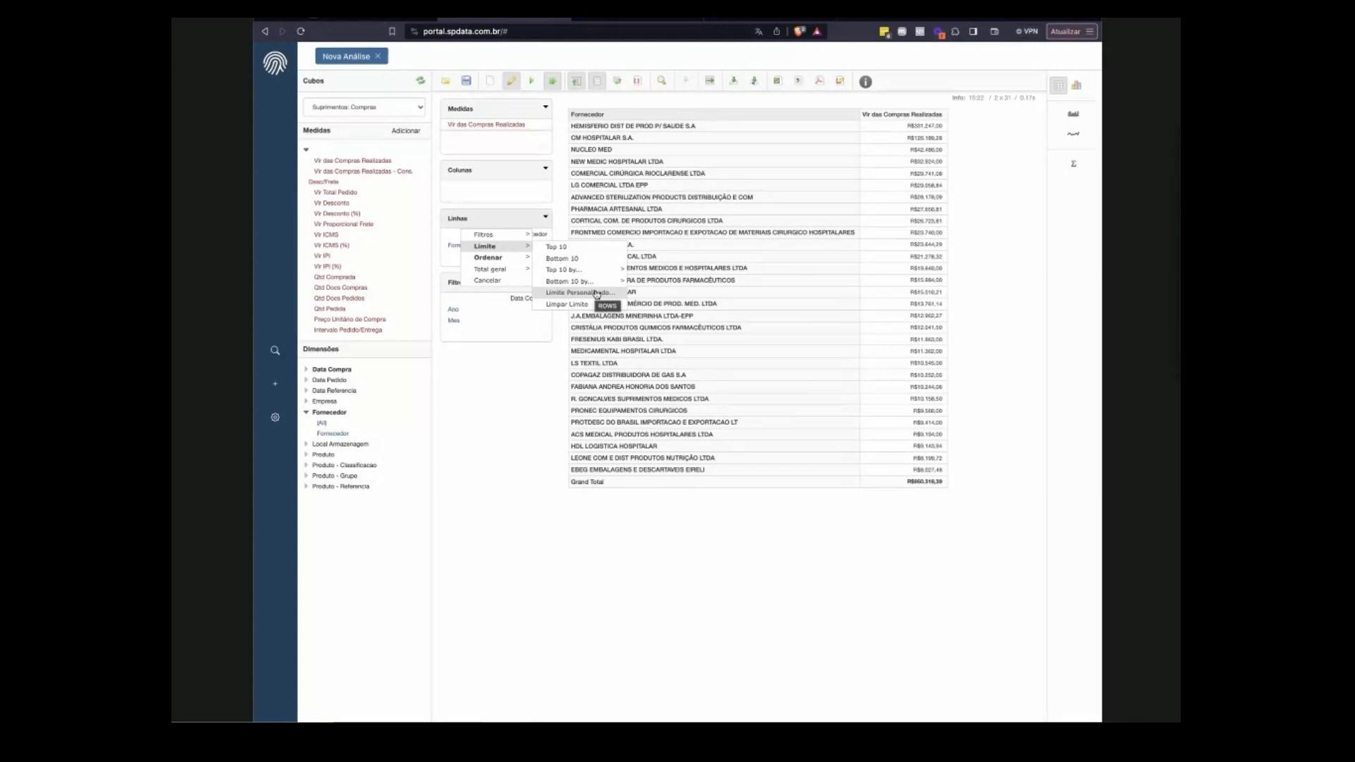
pyautogui.click(521, 384)
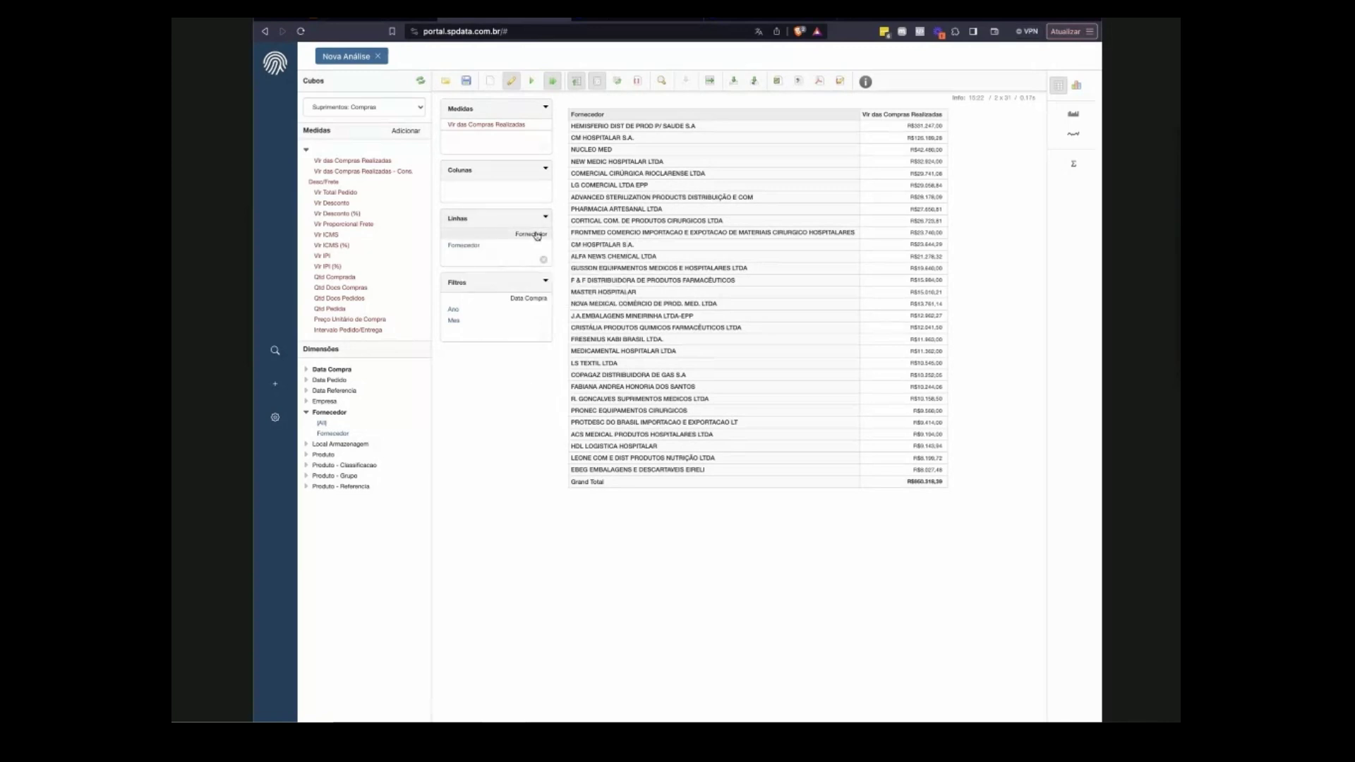
pyautogui.click(466, 83)
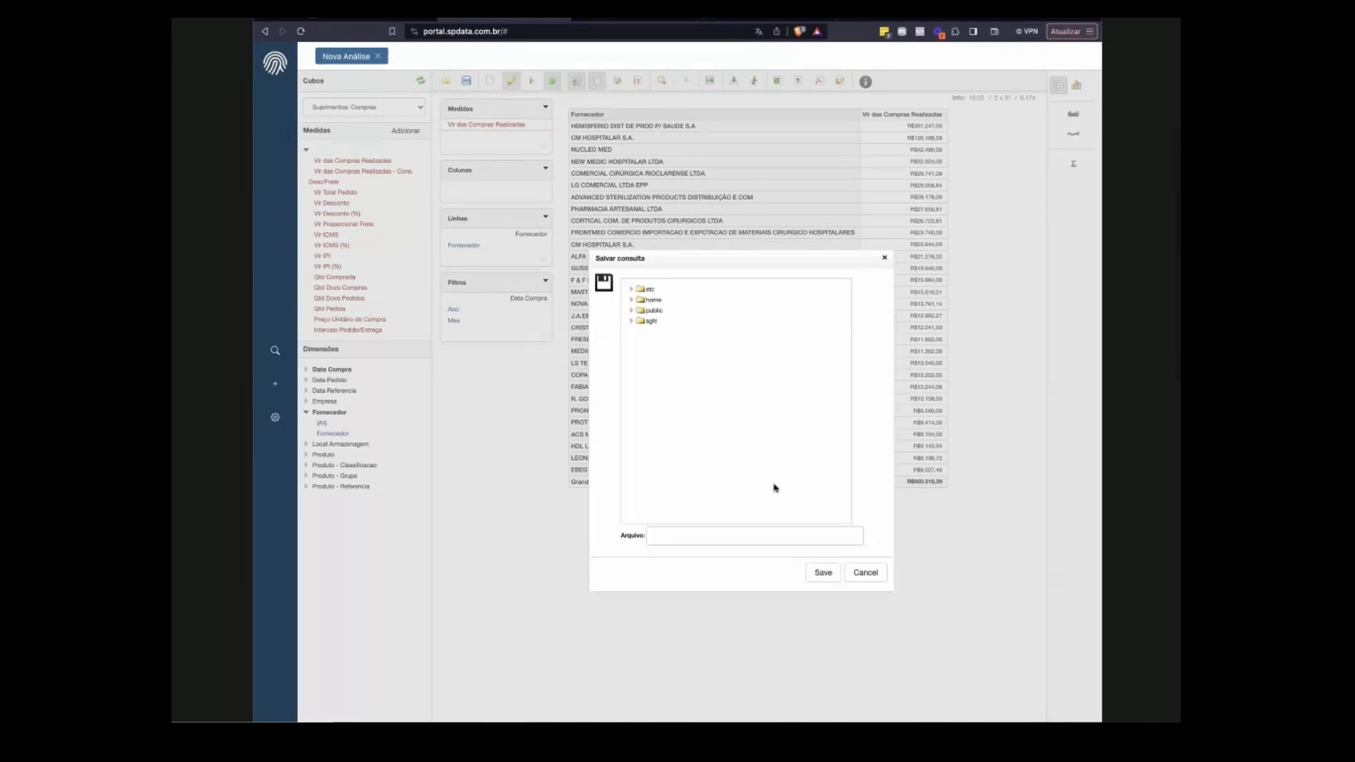
pyautogui.click(865, 573)
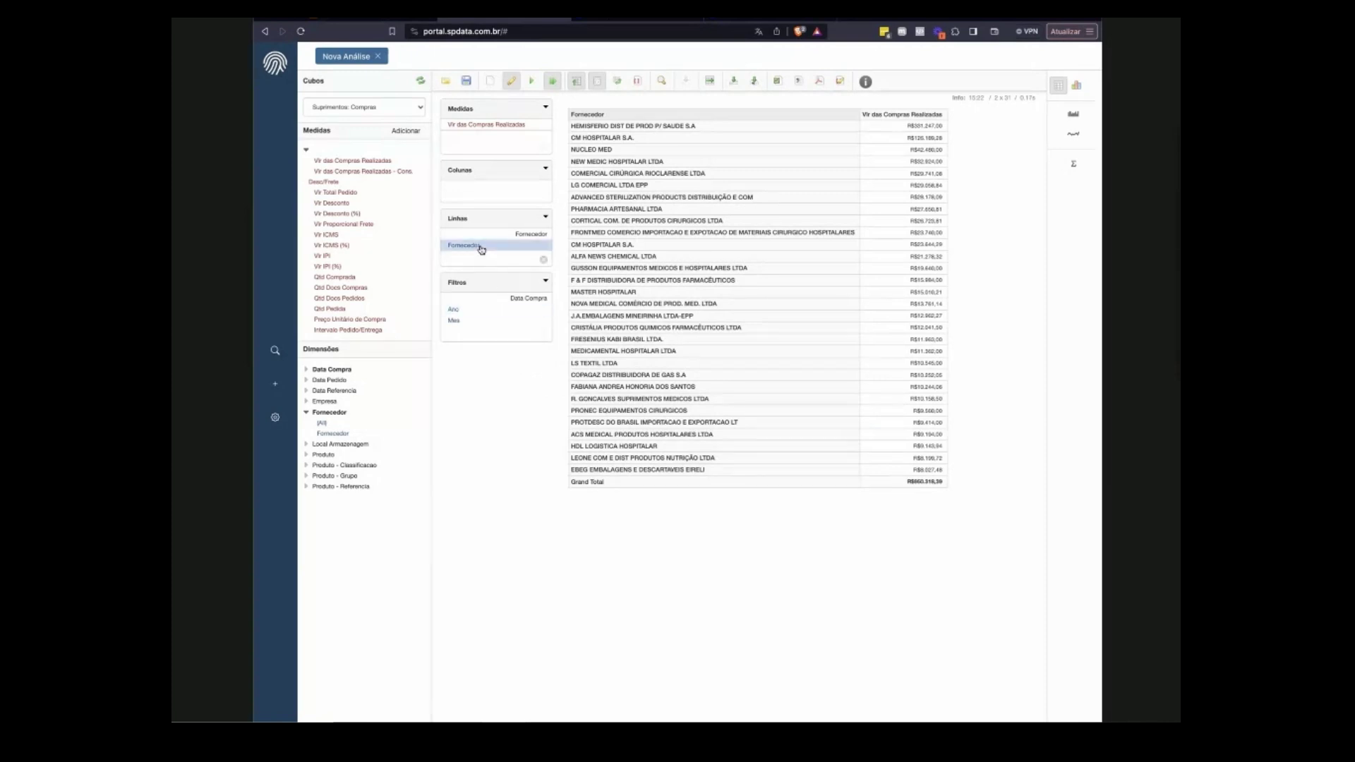
# Remove Fornecedor from the rows and place the Produto level of the Produto dimension there instead.
pyautogui.moveTo(481, 249); pyautogui.dragTo(374, 403)
pyautogui.click(336, 415)
pyautogui.click(333, 435)
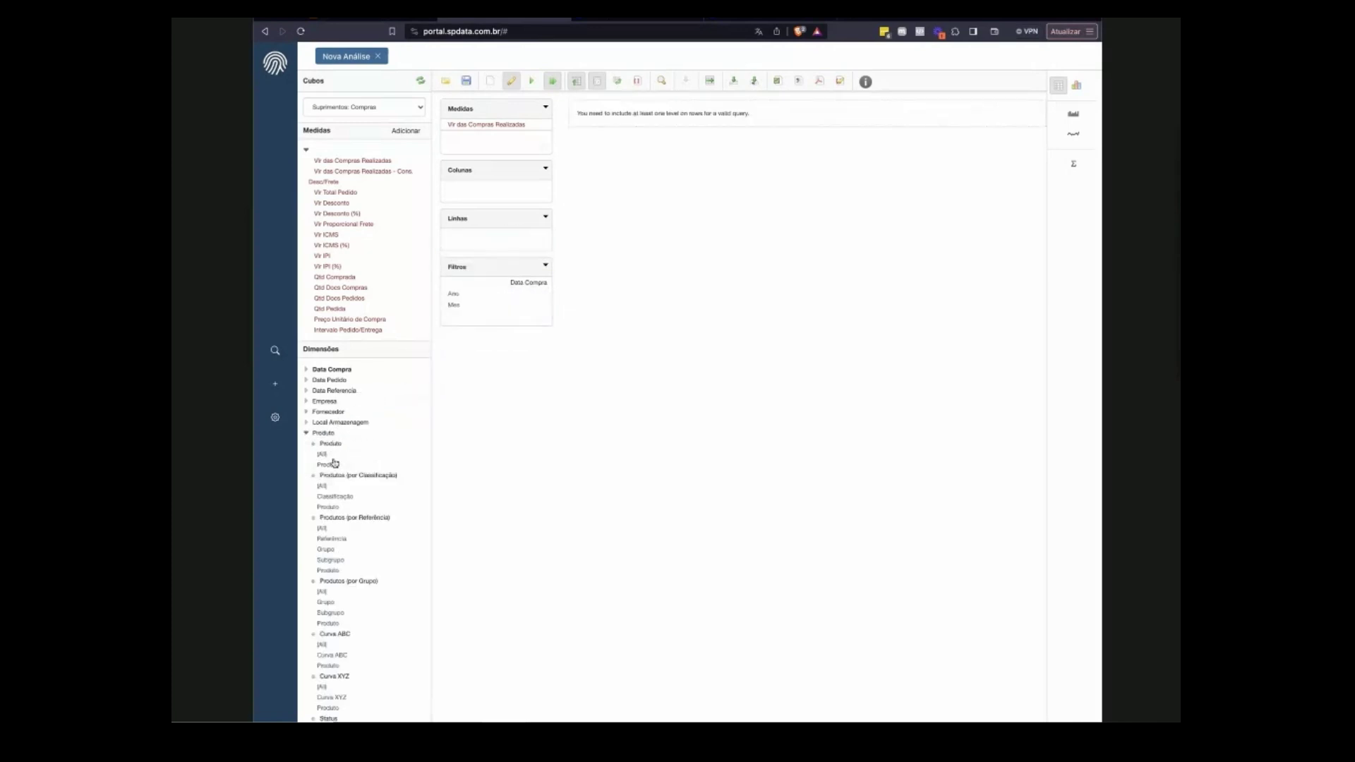
pyautogui.moveTo(328, 464); pyautogui.dragTo(500, 246)
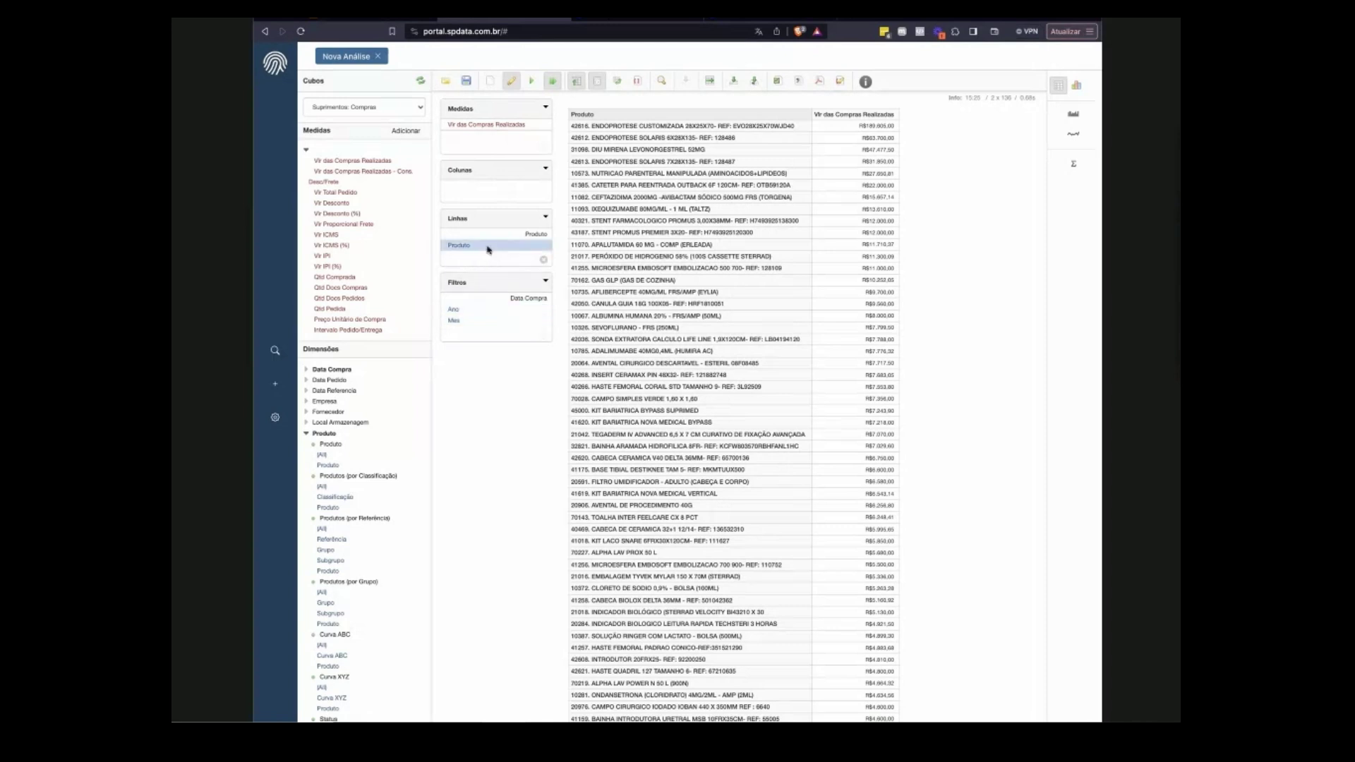
# Open the member selection for Produto and look through the list of available products.
pyautogui.click(487, 249)
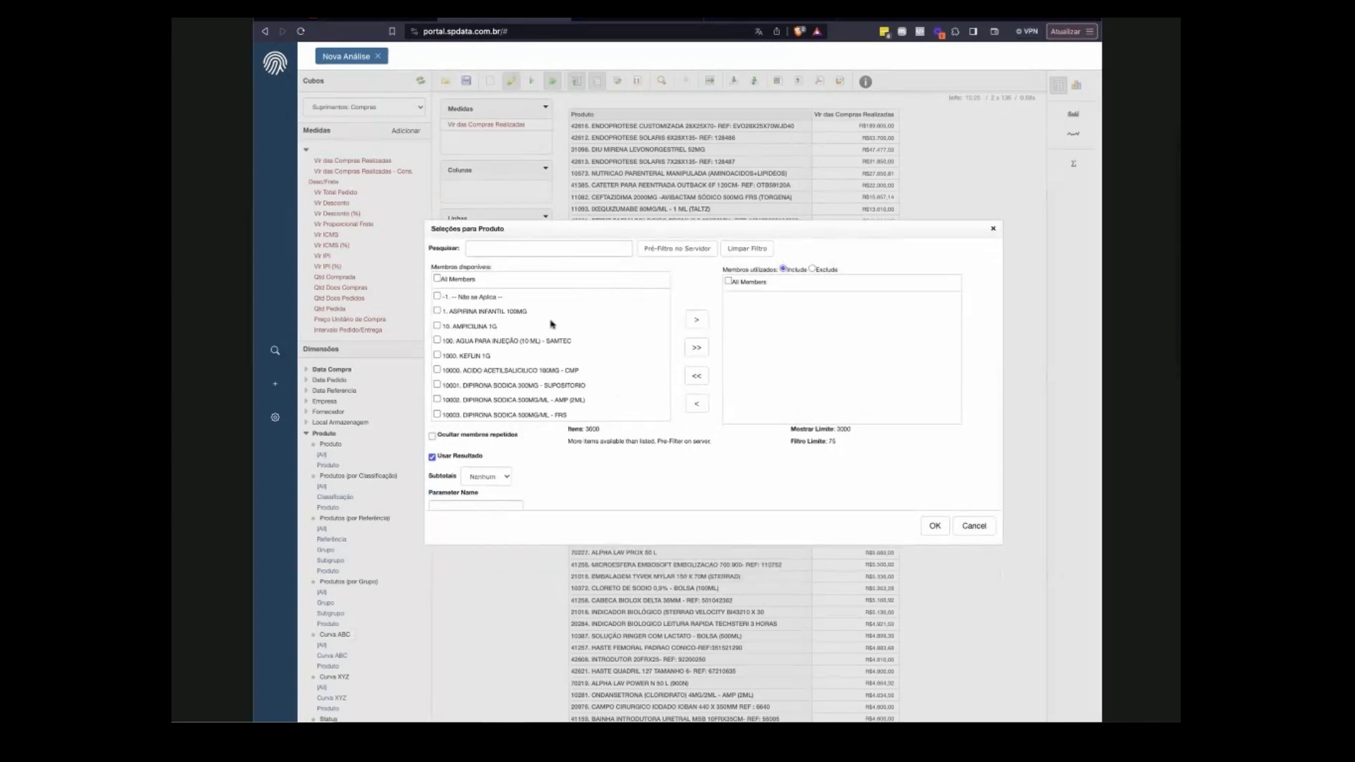
pyautogui.scroll(-5, 551, 324)
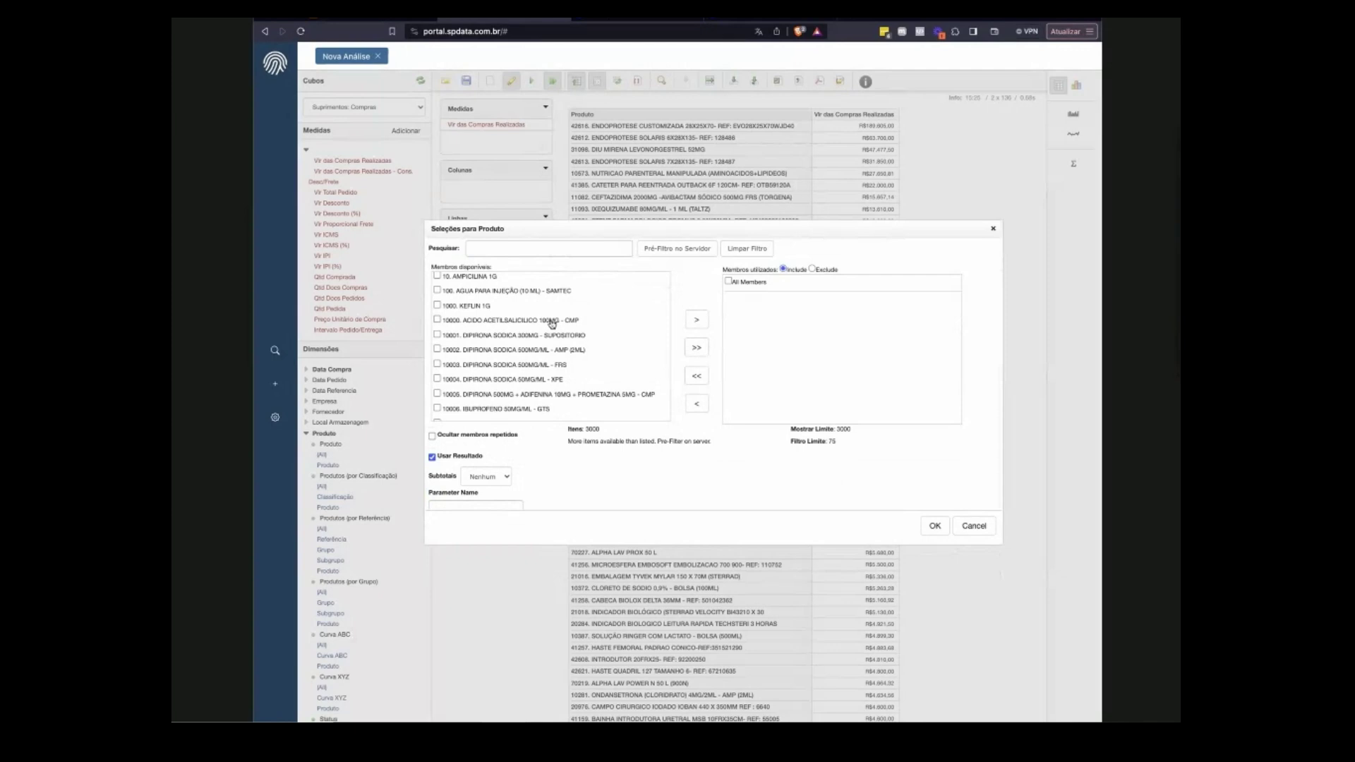
pyautogui.scroll(3, 551, 324)
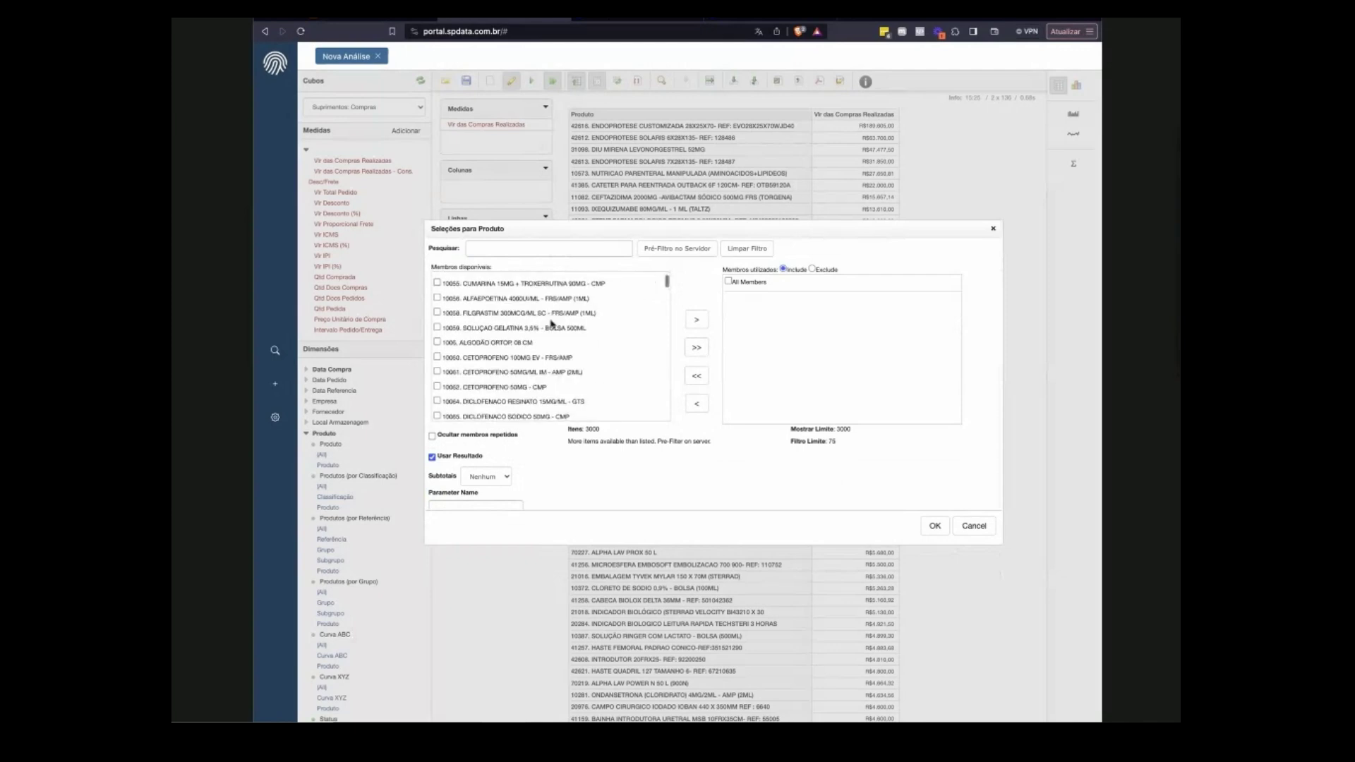
pyautogui.scroll(5, 552, 323)
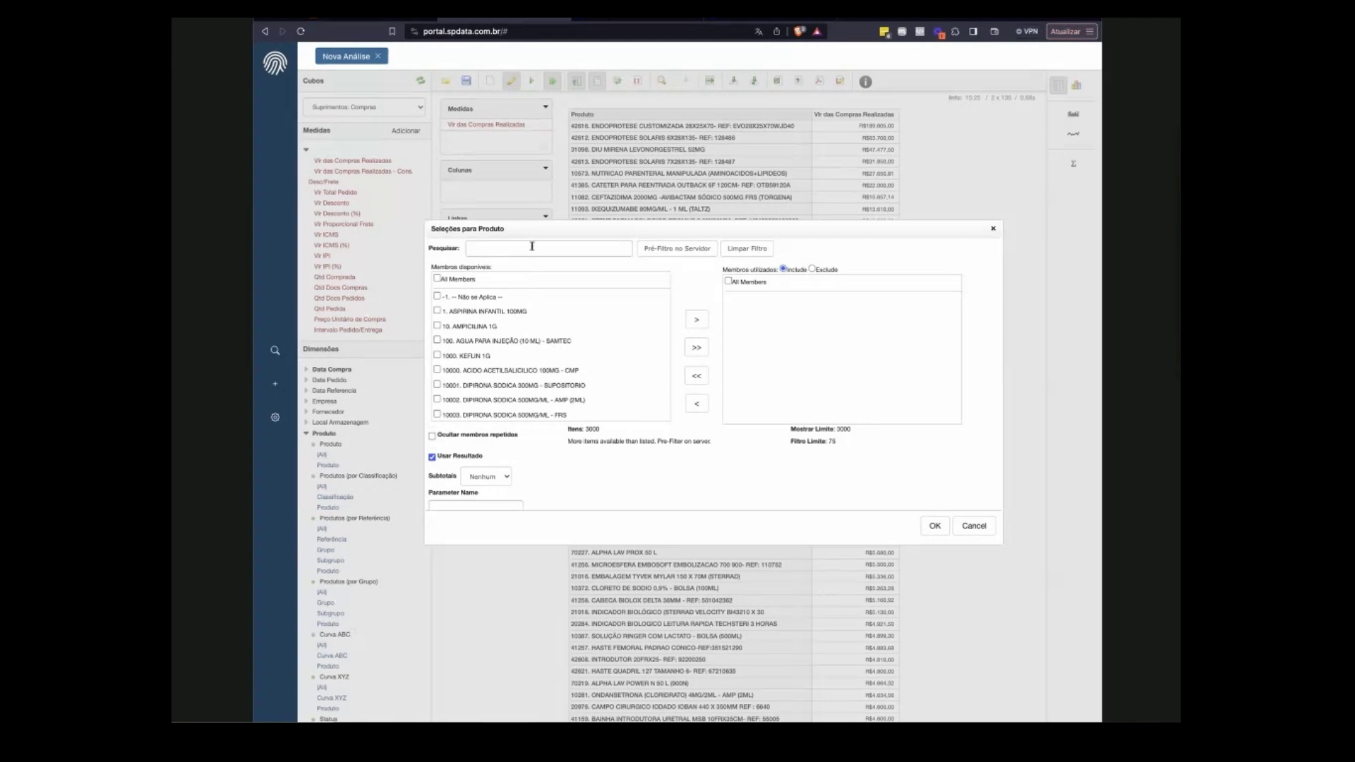
pyautogui.scroll(-8, 536, 324)
pyautogui.scroll(-2, 536, 327)
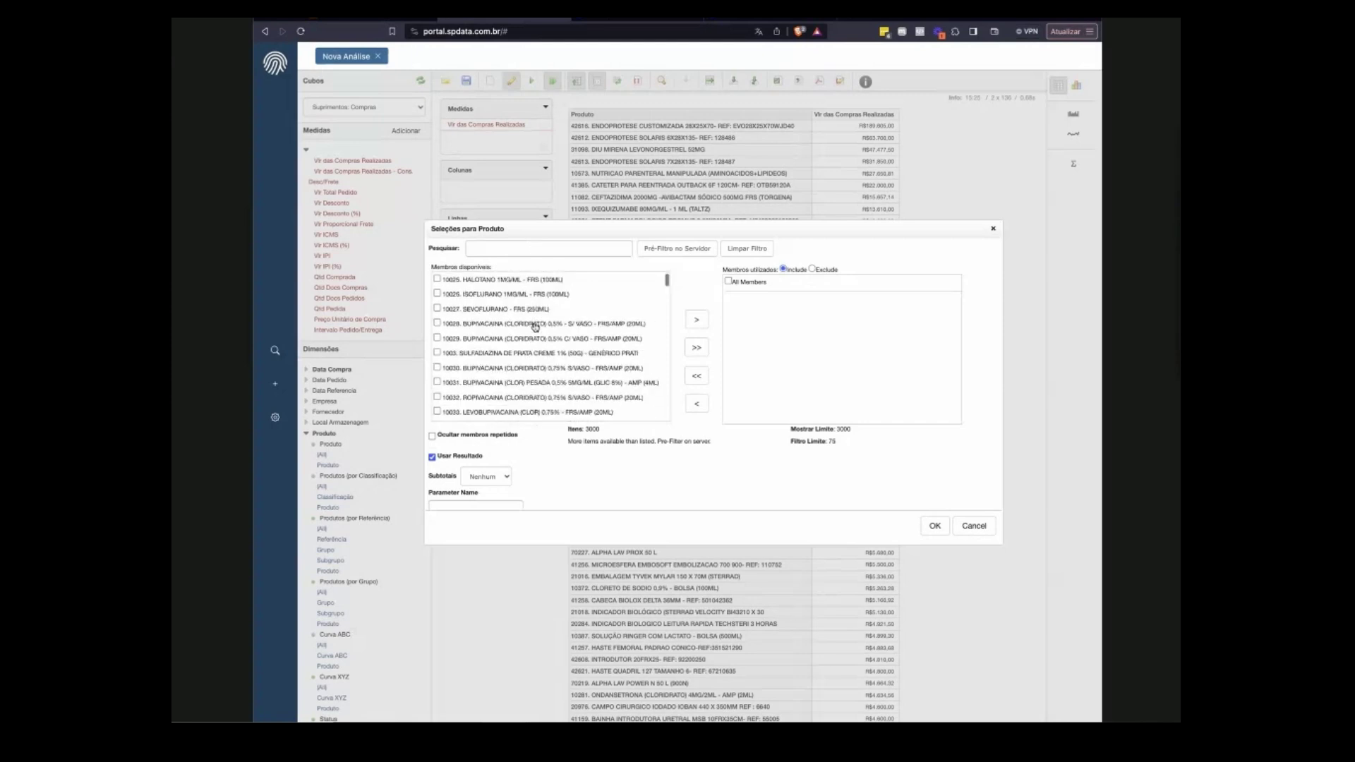
pyautogui.scroll(10, 535, 327)
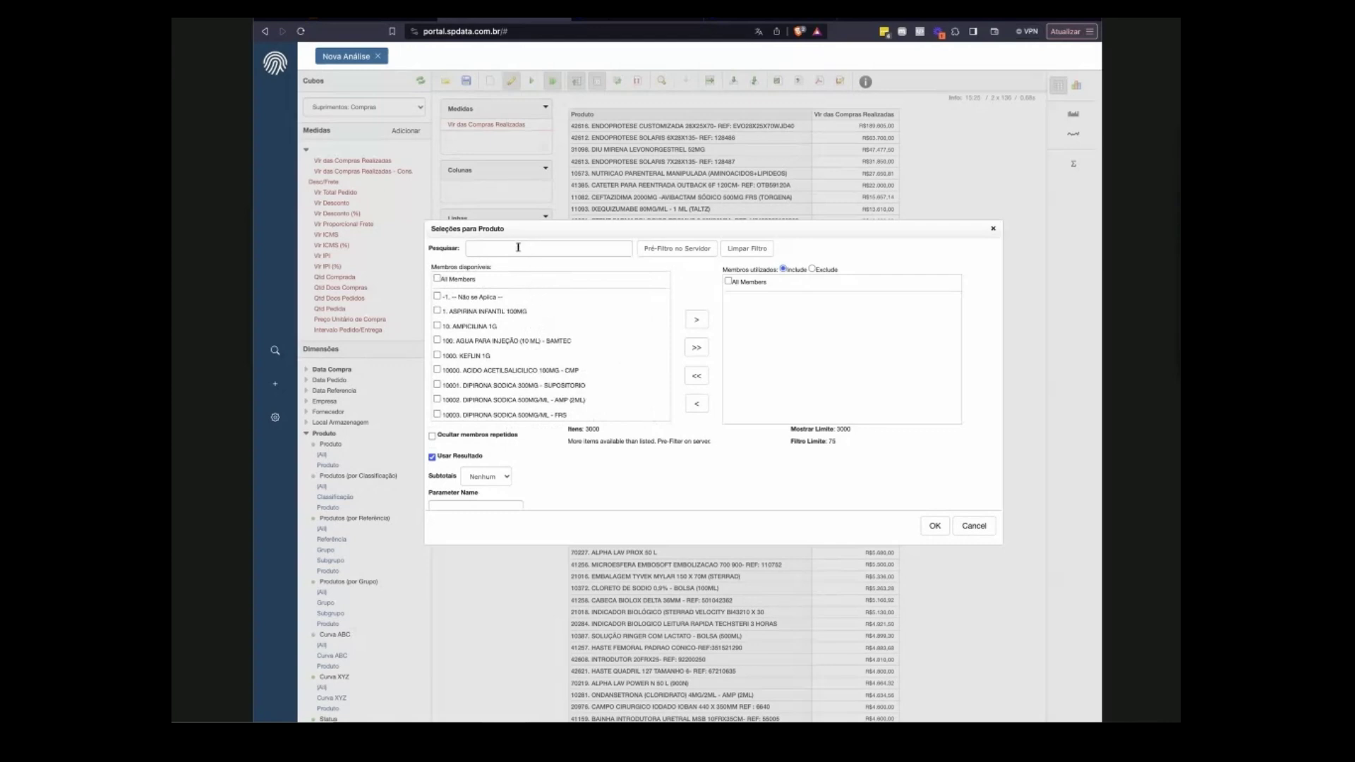
# Search the Produto members for "gaz", look at the suggestions and clear the search text.
pyautogui.click(483, 246)
pyautogui.write('g')
pyautogui.write('s')
pyautogui.press('BackSpace')
pyautogui.write('az')
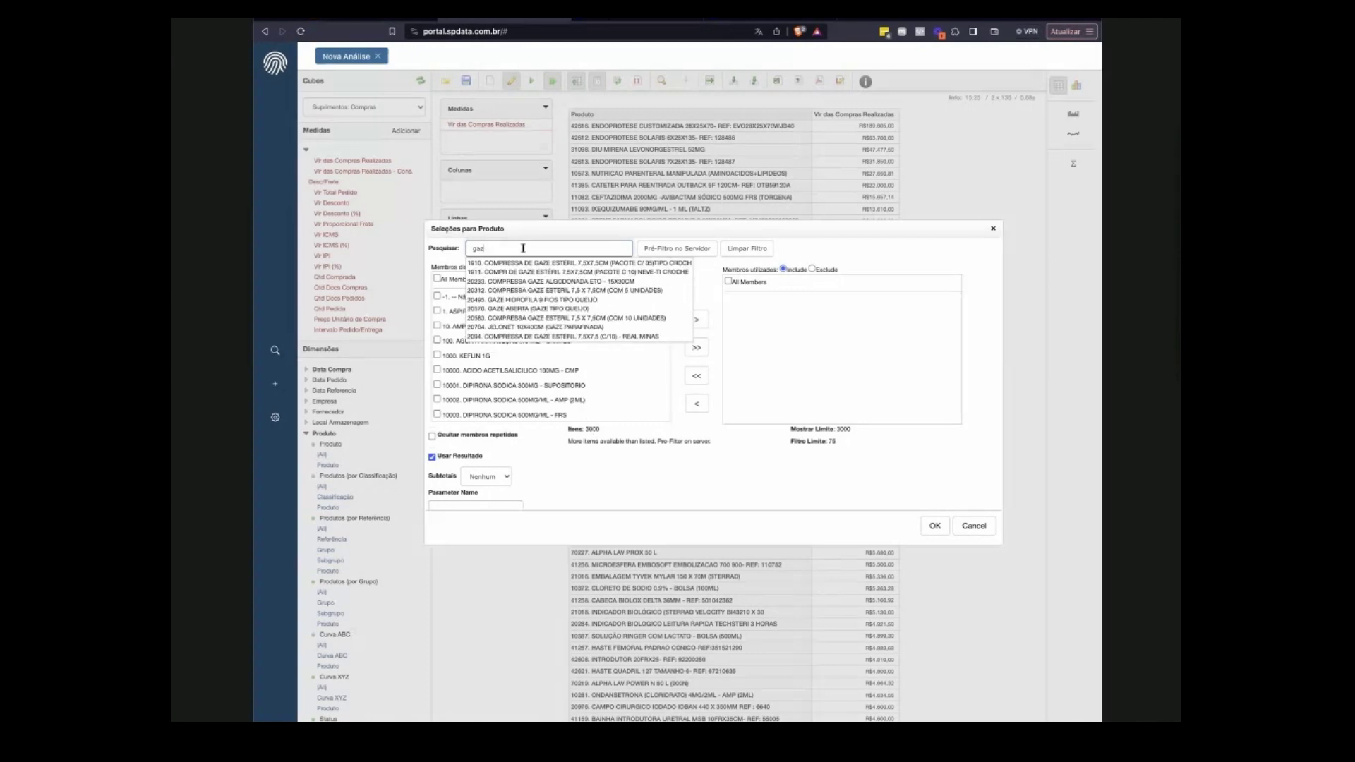
pyautogui.press('BackSpace')
pyautogui.press('BackSpace')
pyautogui.press('BackSpace')
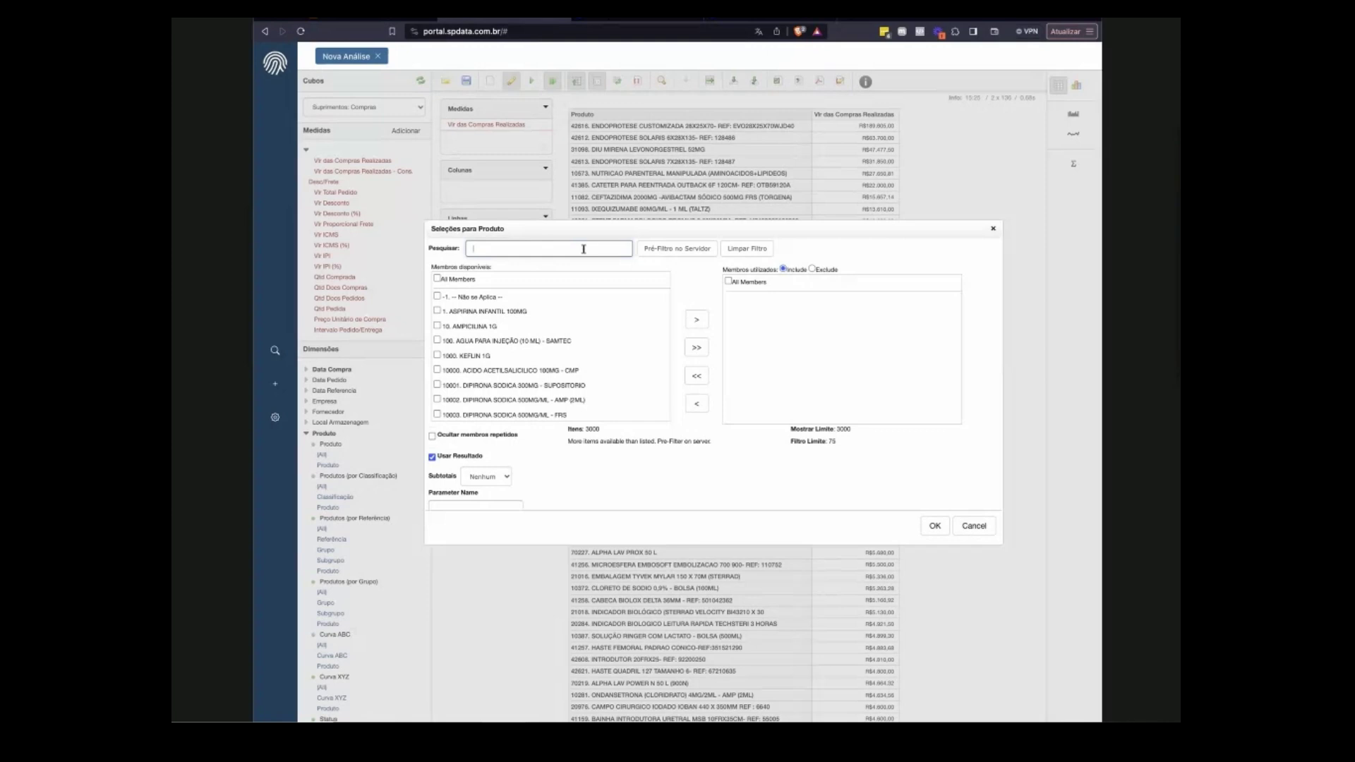
# Search the Produto members for "zinc", pre-filter them on the server and refine the search to "zinco".
pyautogui.write('zin')
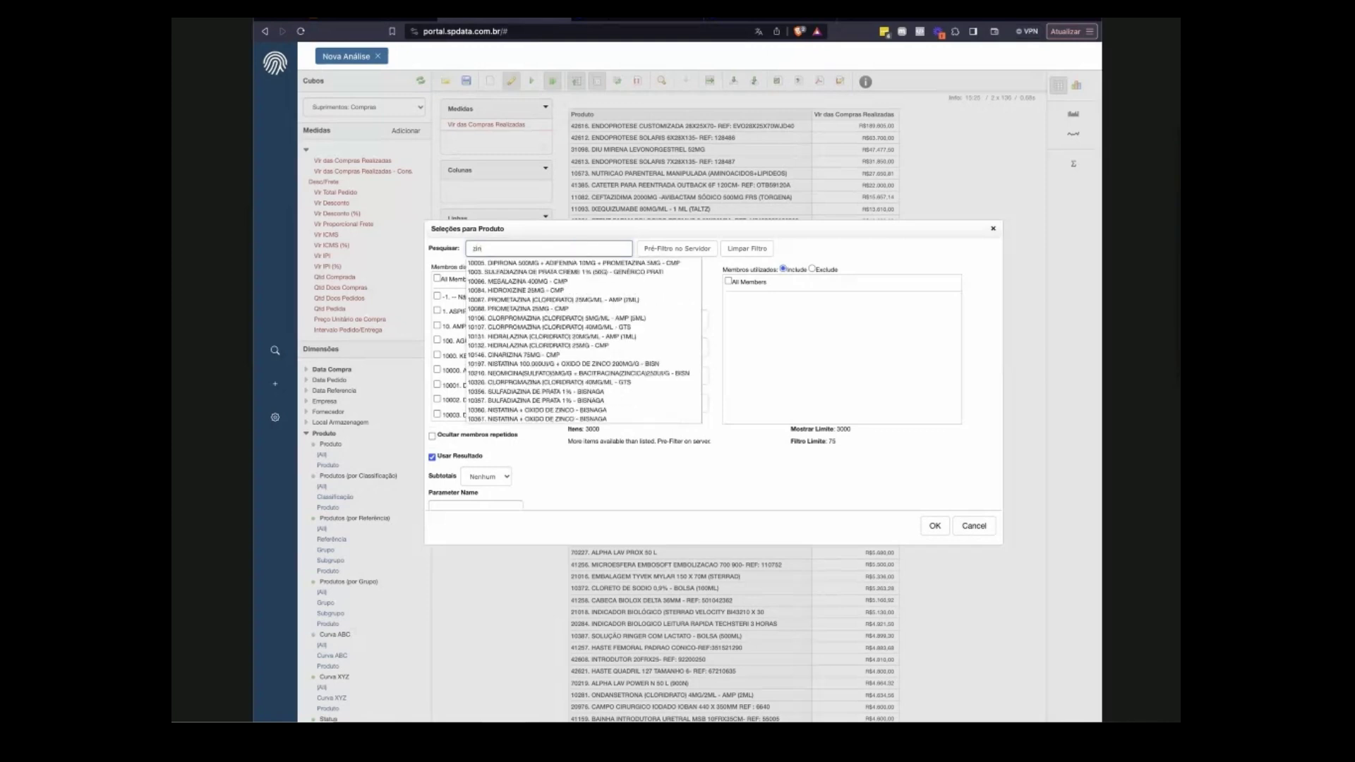
pyautogui.write('c')
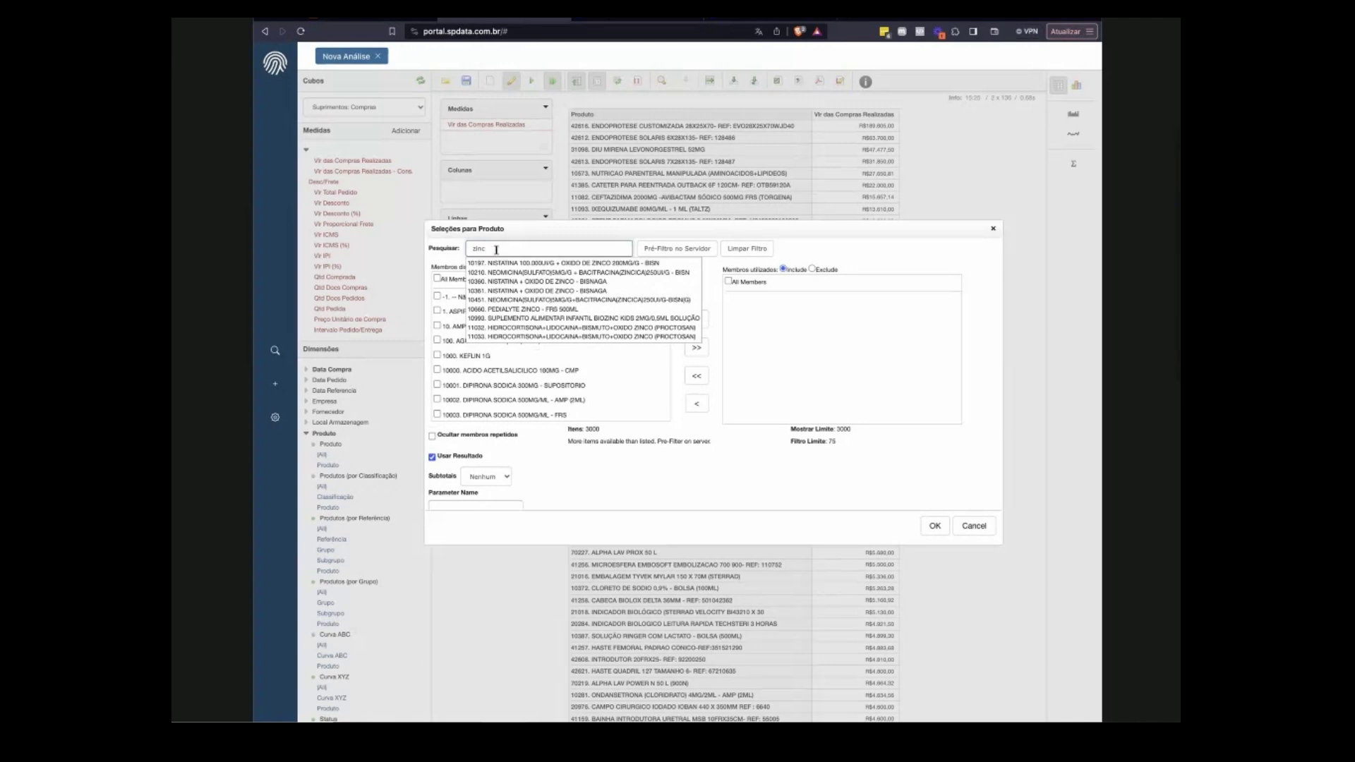
pyautogui.click(688, 251)
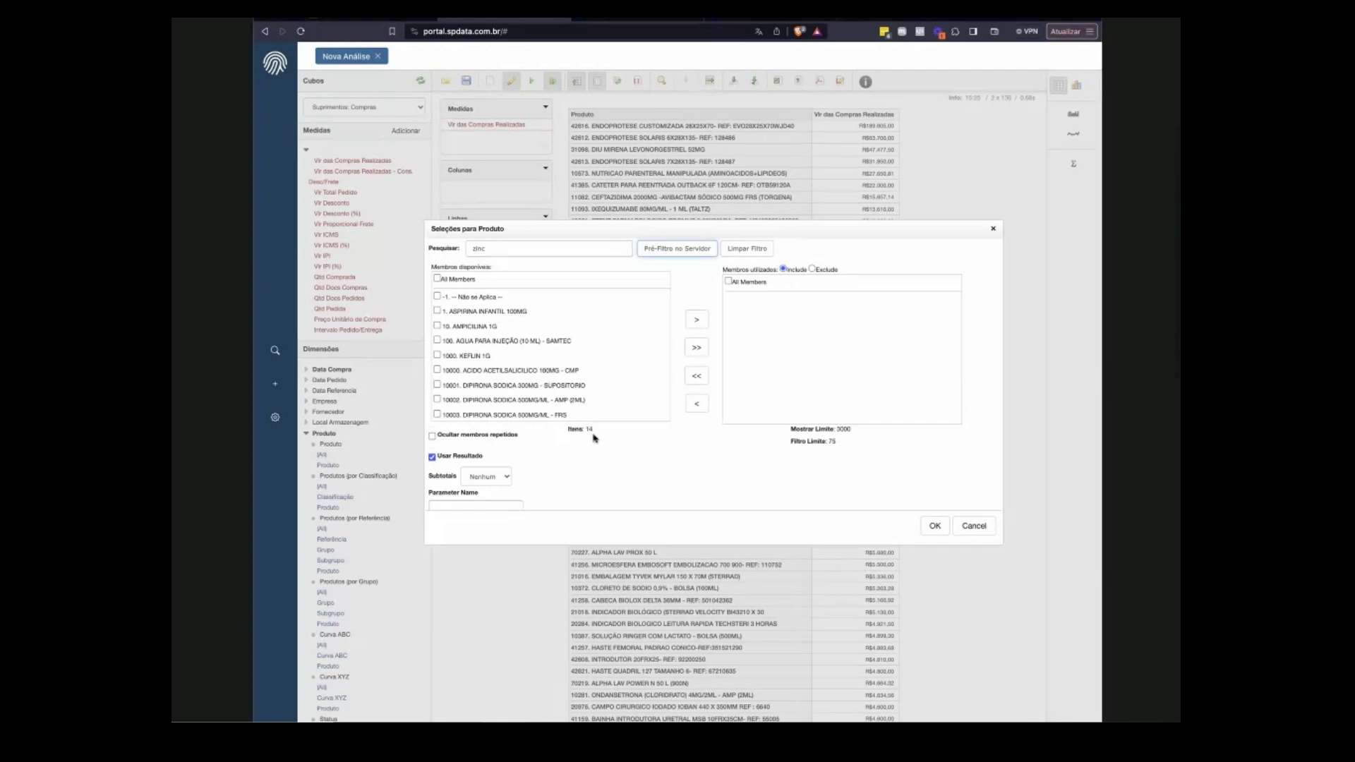
pyautogui.click(523, 248)
pyautogui.write('o')
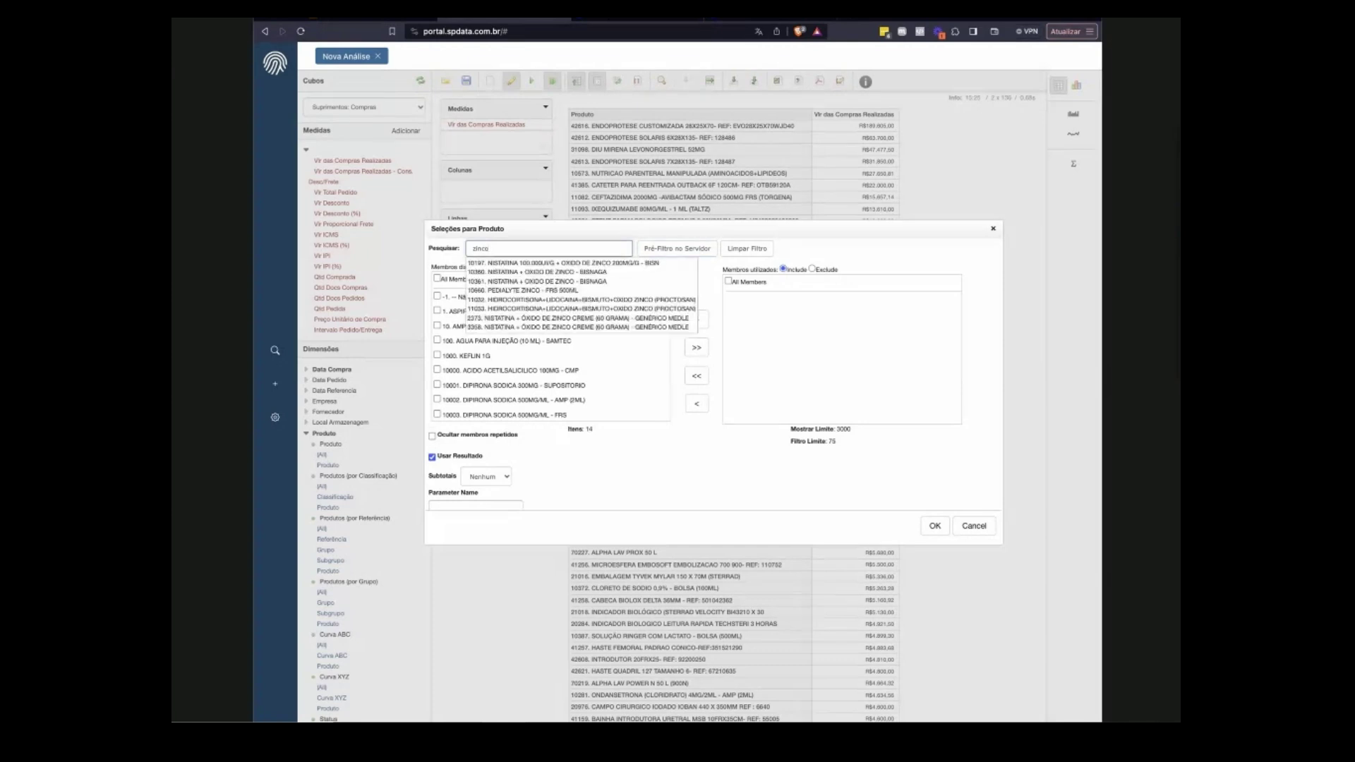
pyautogui.scroll(-1, 551, 288)
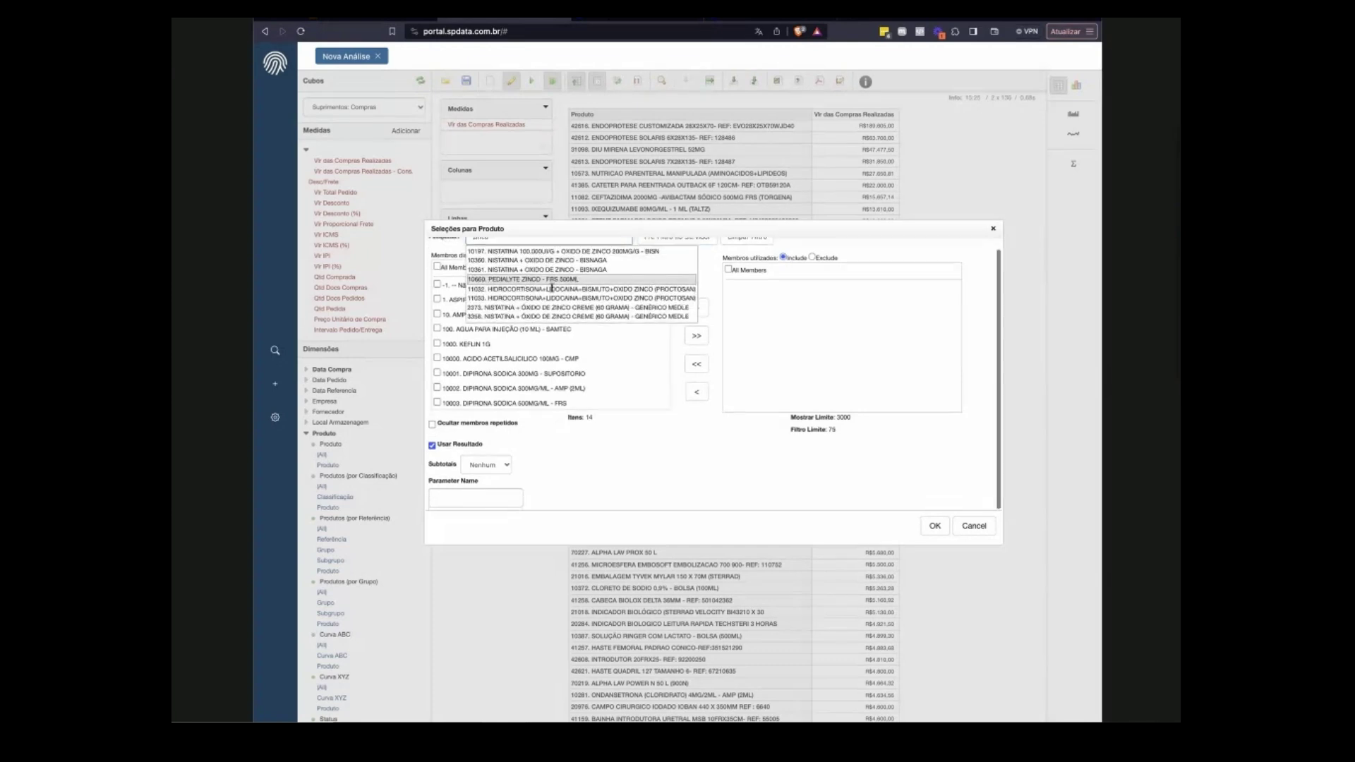
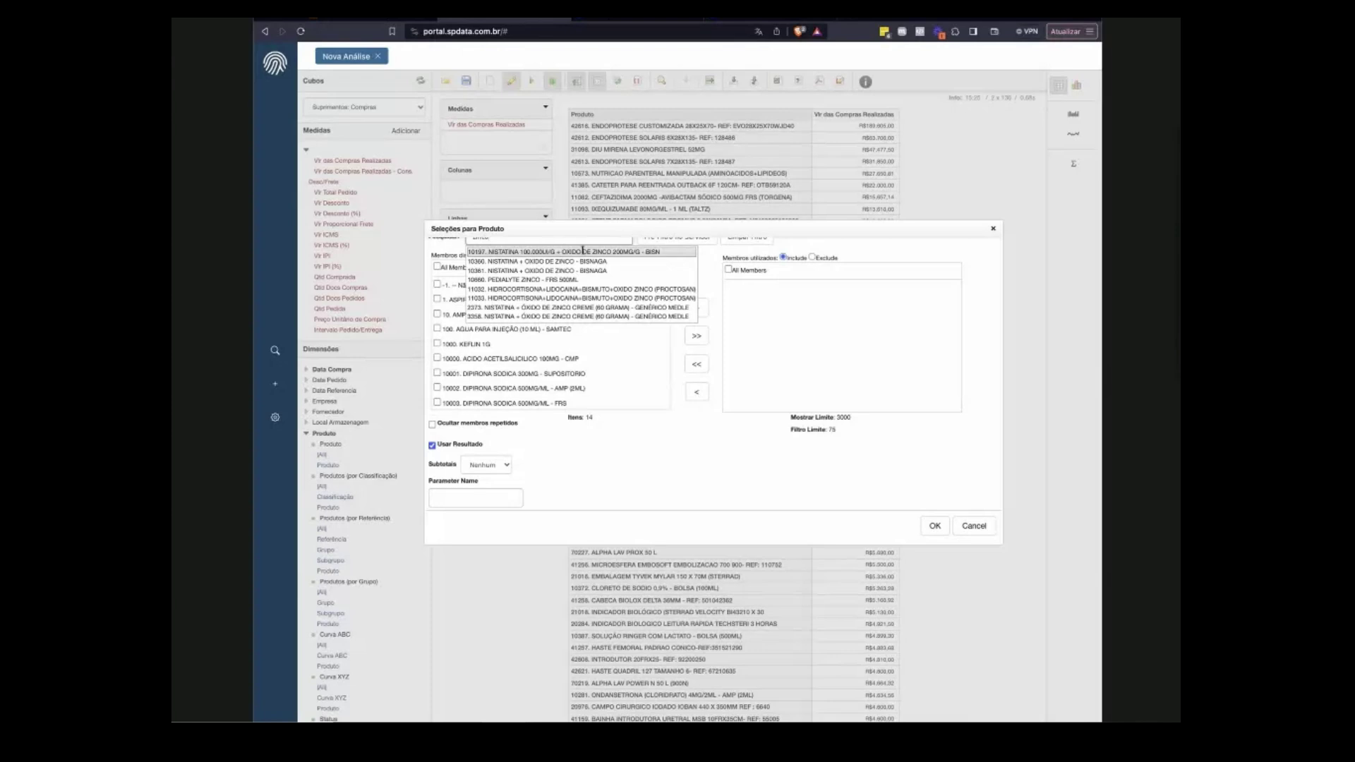
pyautogui.scroll(1, 595, 251)
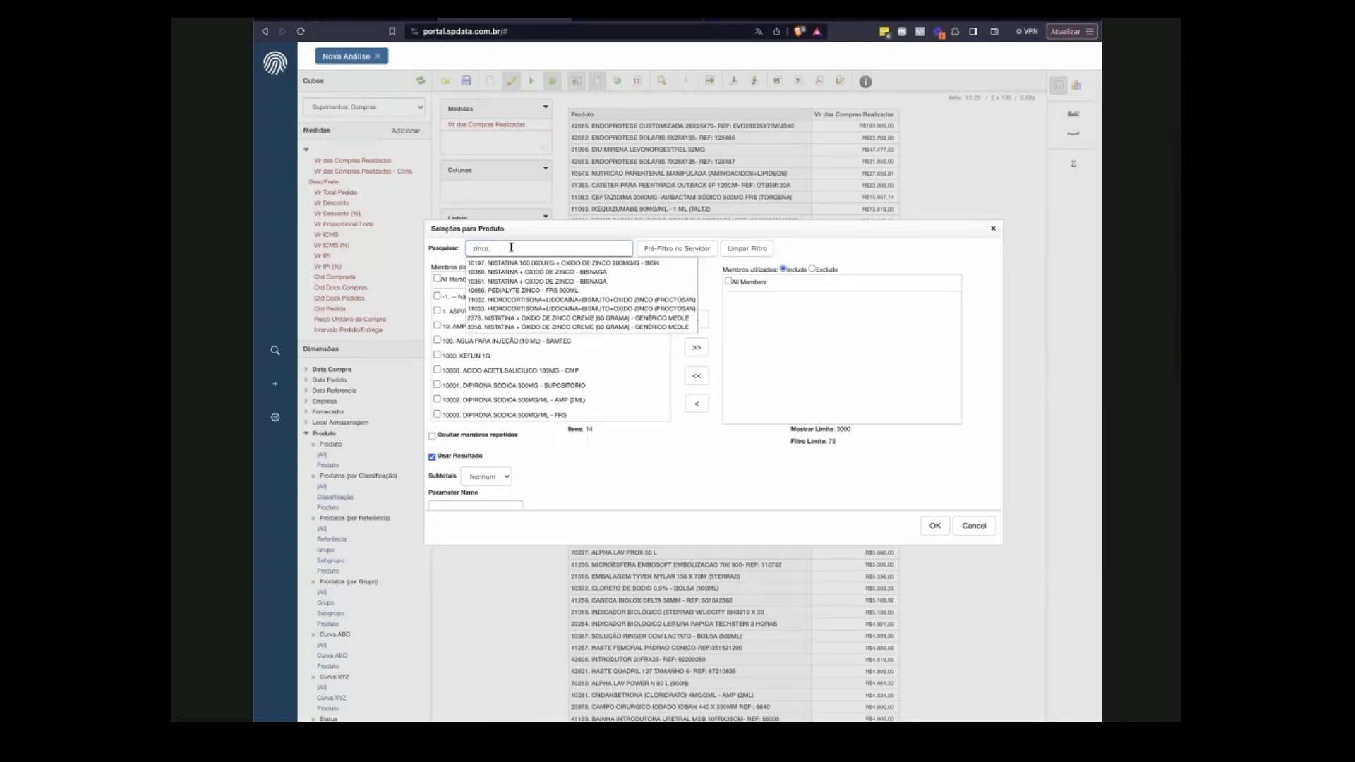
# Include the member 10361. NISTATINA + OXIDO DE ZINCO - BISNAGA, clear the member pre-filter and apply the selection.
pyautogui.click(557, 281)
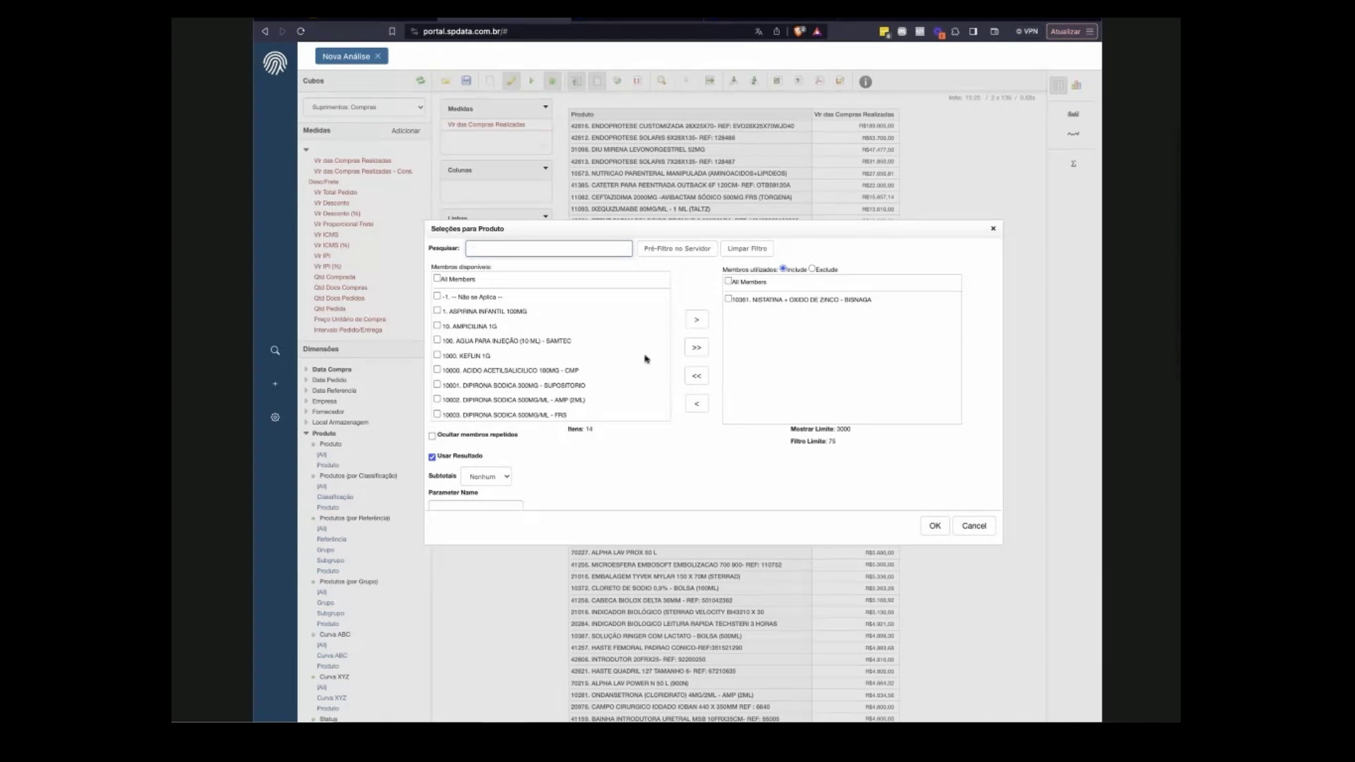
pyautogui.click(742, 254)
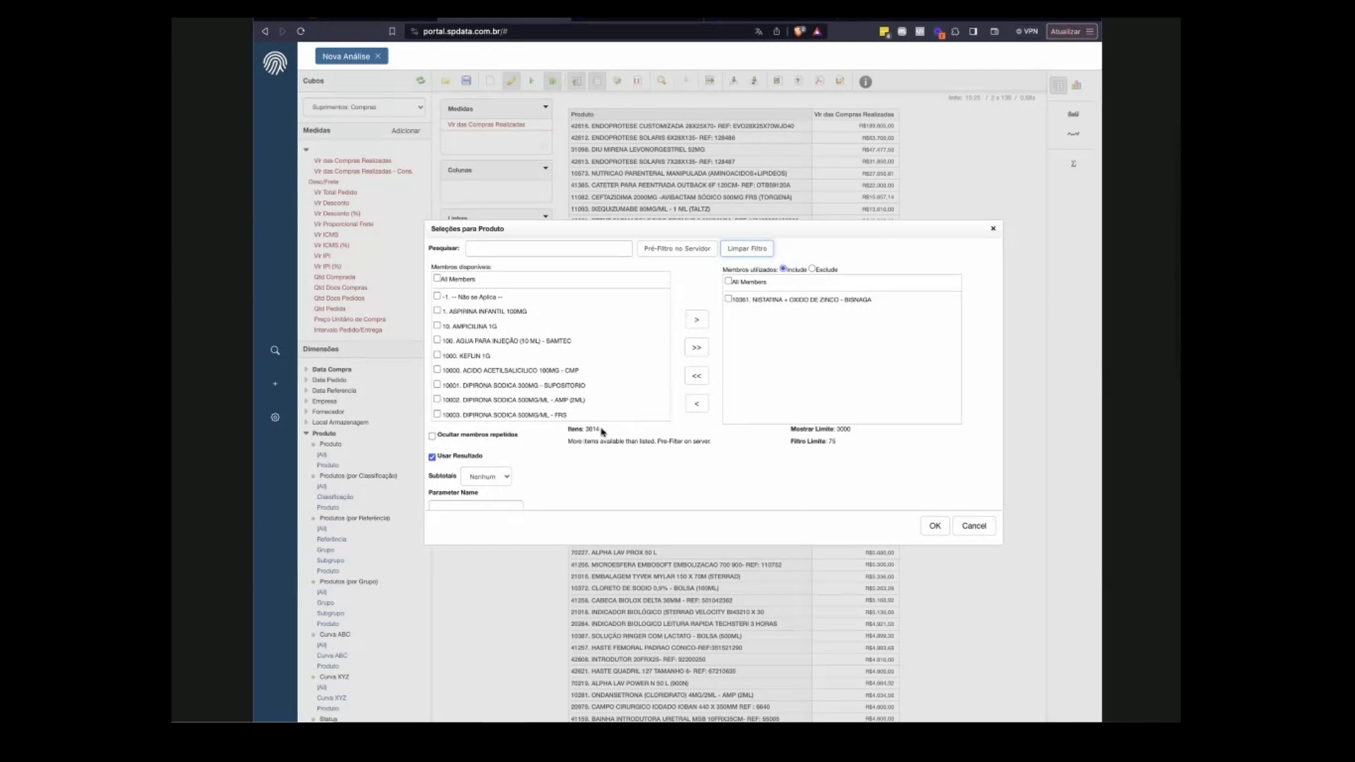
pyautogui.click(935, 527)
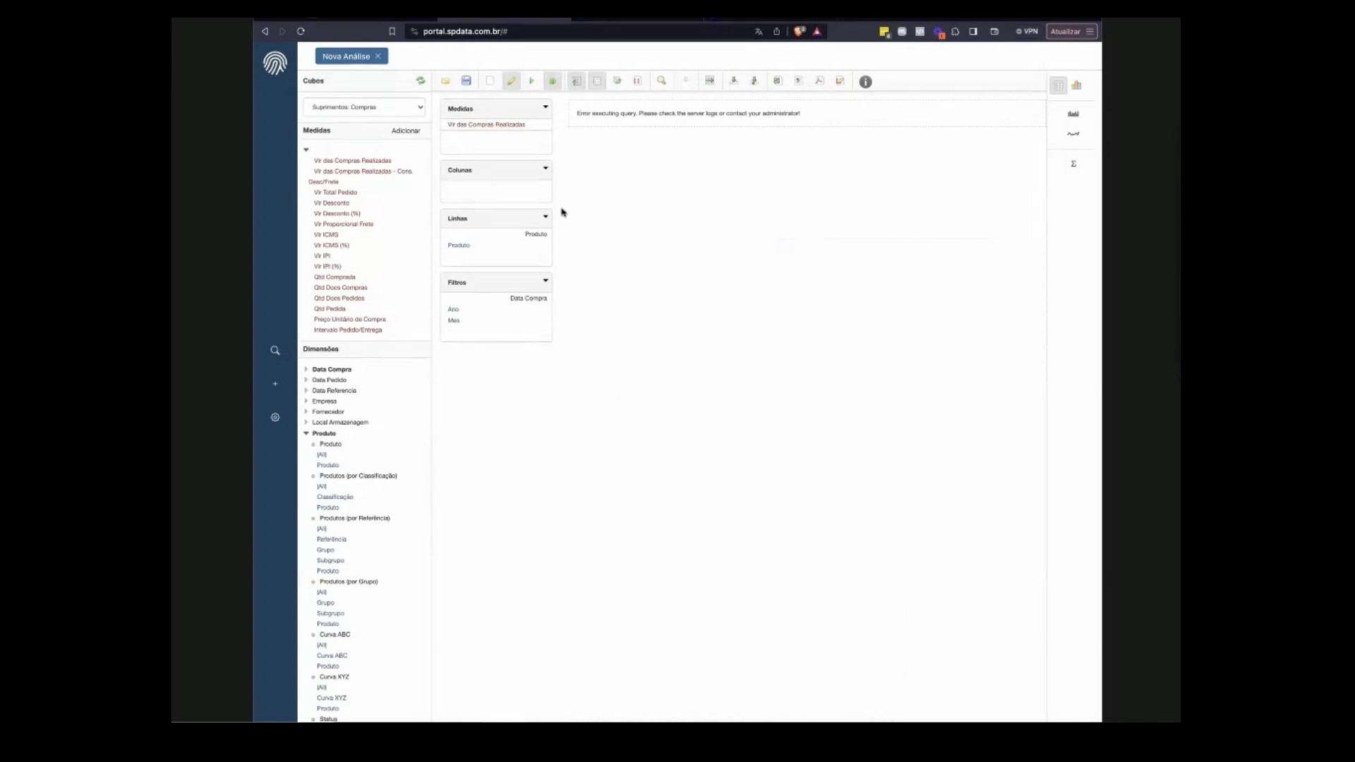
# Reopen the Produto selection, remove the included zinc oxide product, and try adding and removing ASPIRINA INFANTIL 100MG.
pyautogui.click(505, 245)
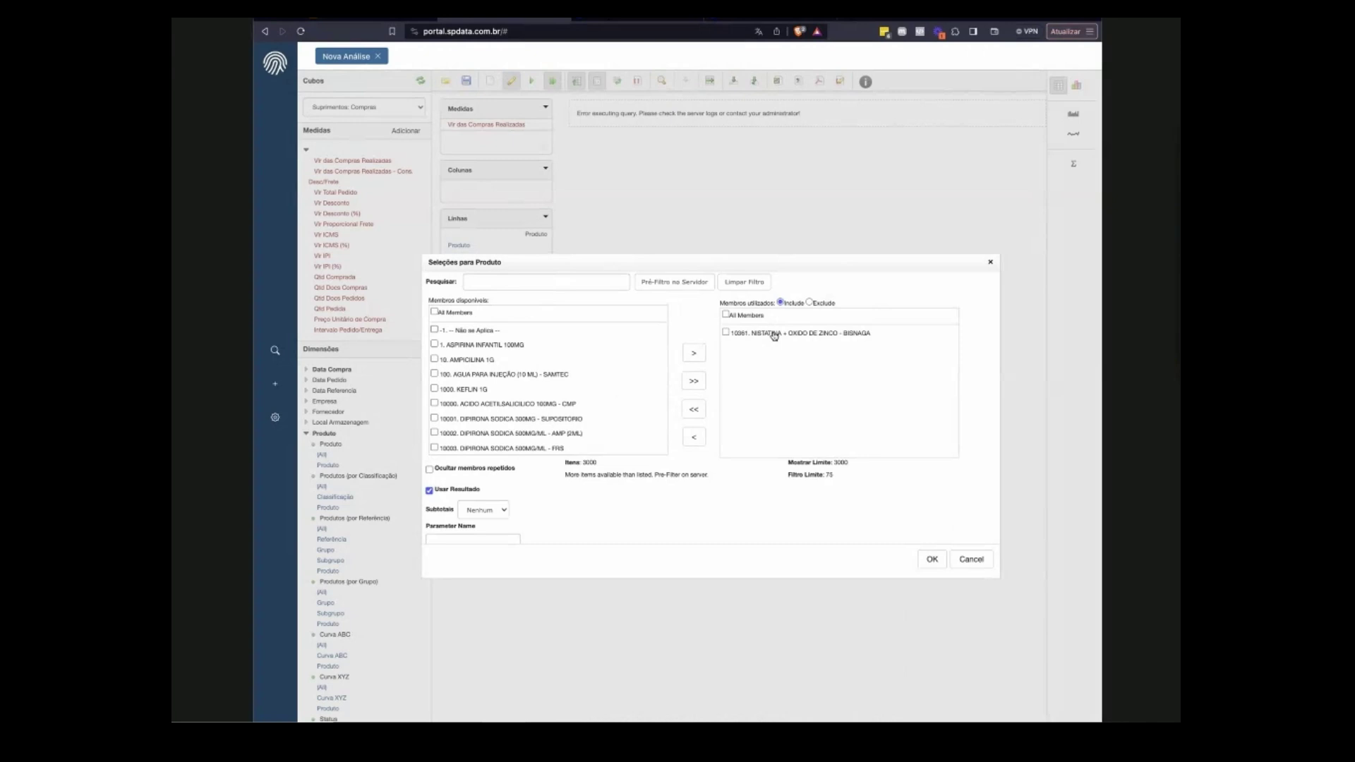
pyautogui.doubleClick(733, 335)
pyautogui.click(434, 344)
pyautogui.click(693, 352)
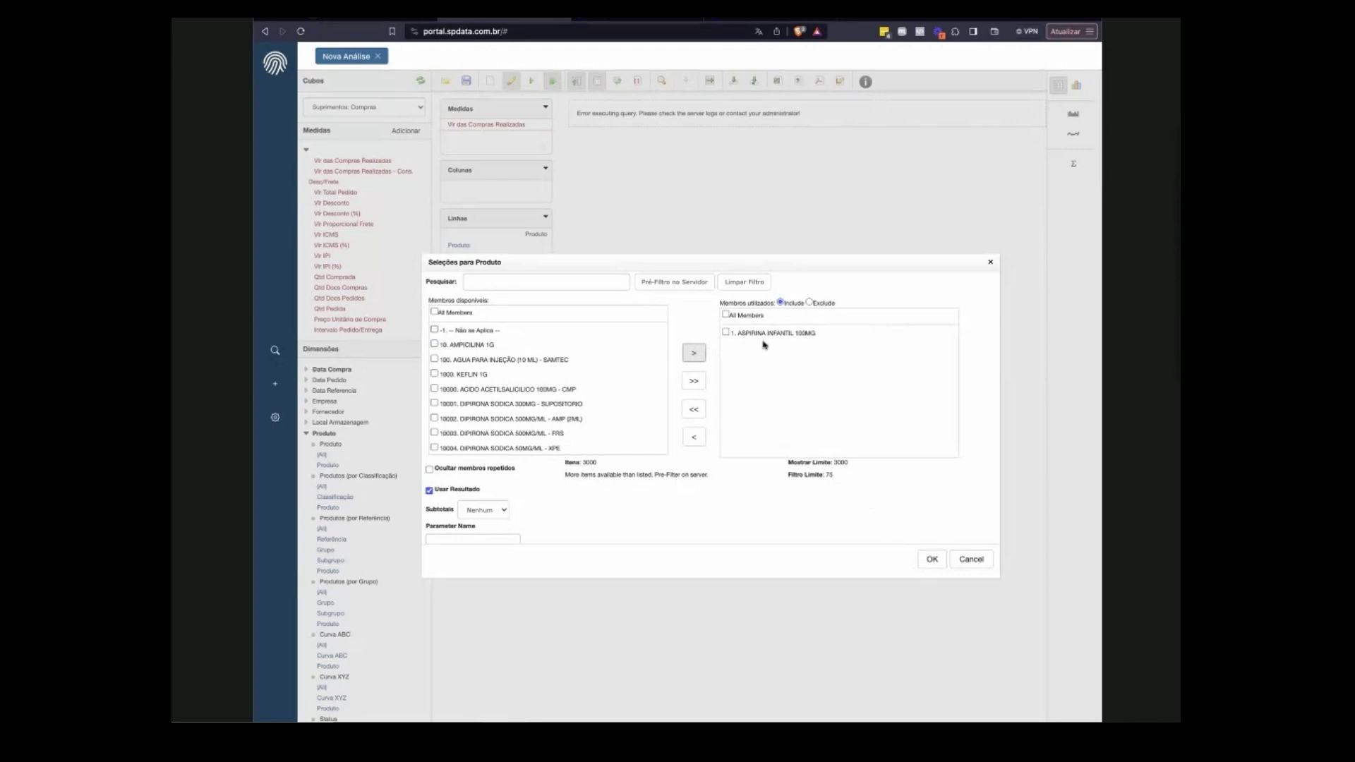
pyautogui.click(725, 332)
pyautogui.click(694, 438)
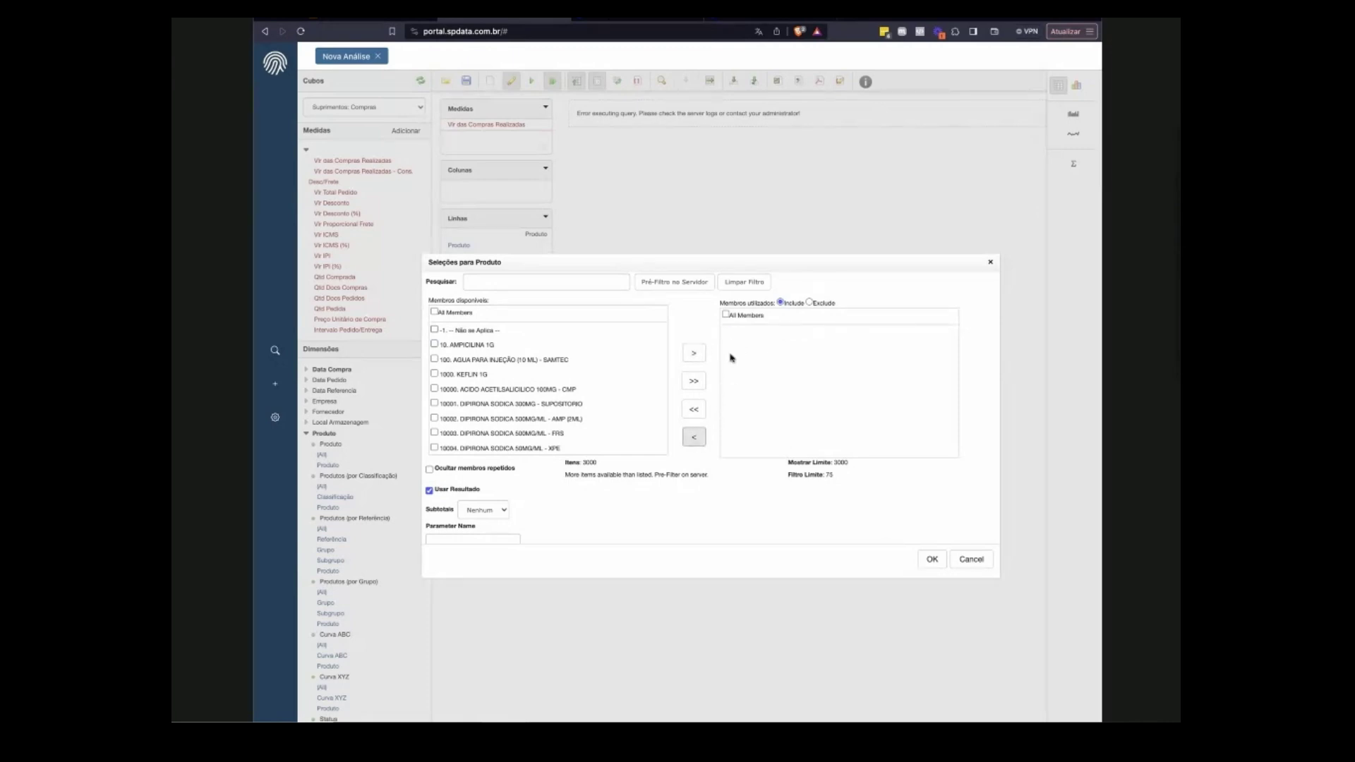
# Try adding and removing AMPICILINA 1G in the Produto selection, and apply it with no members included.
pyautogui.doubleClick(480, 346)
pyautogui.doubleClick(764, 334)
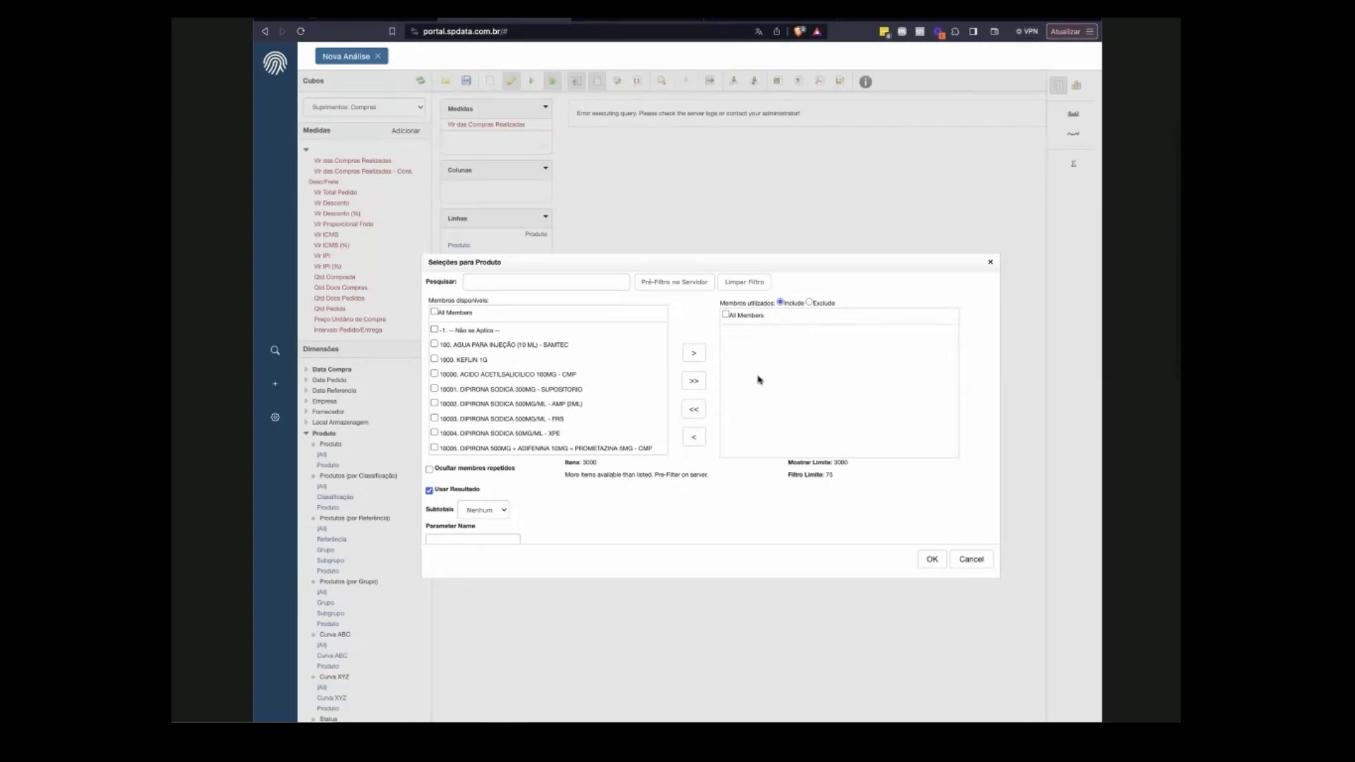
pyautogui.click(924, 558)
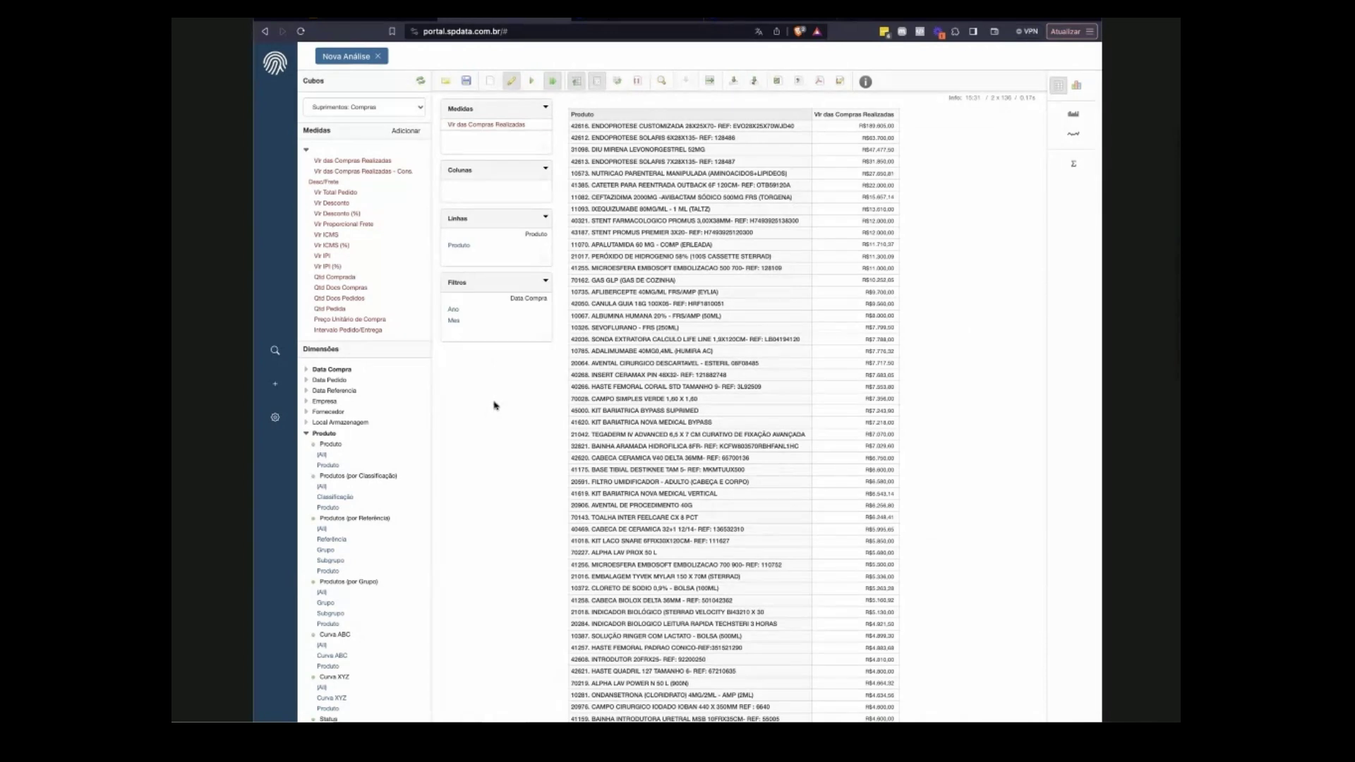
# Look through the list of available cubes and keep Suprimentos: Compras selected.
pyautogui.click(386, 108)
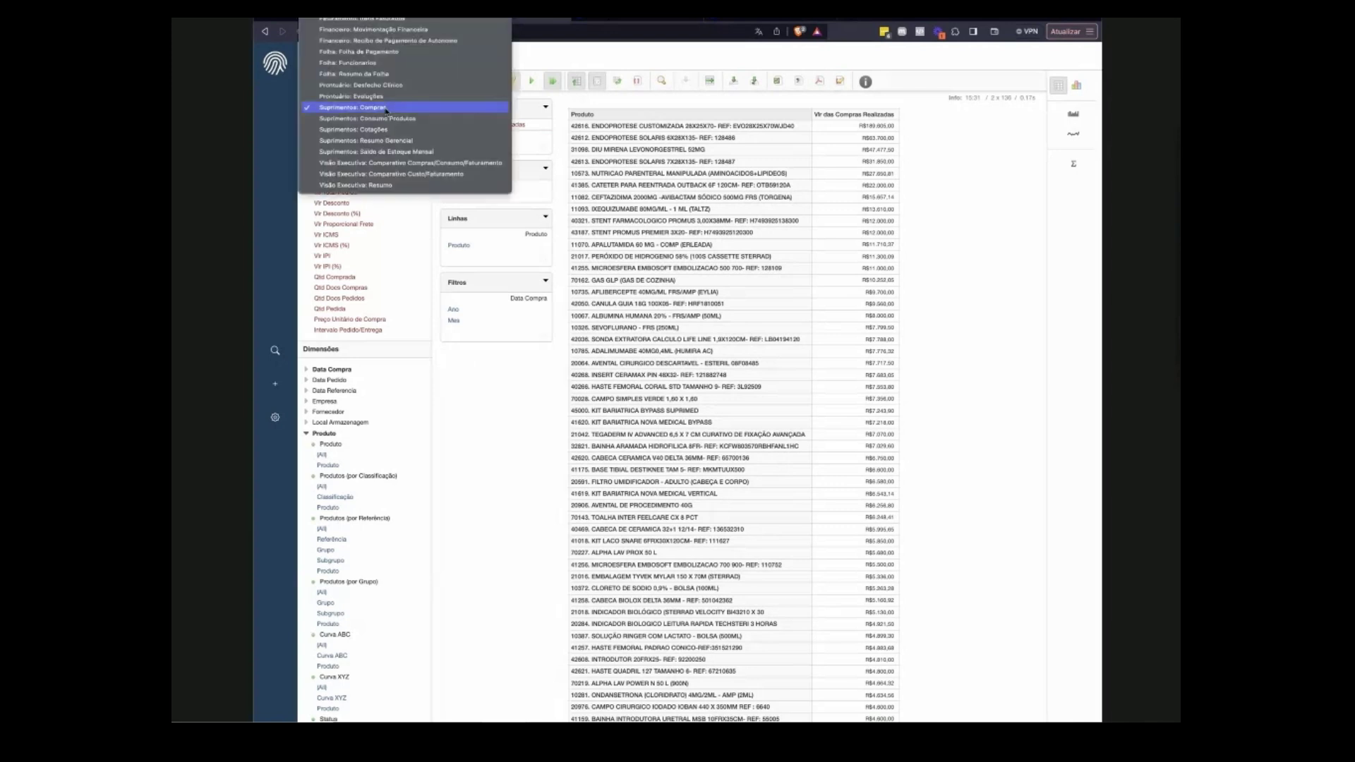
pyautogui.scroll(4, 388, 49)
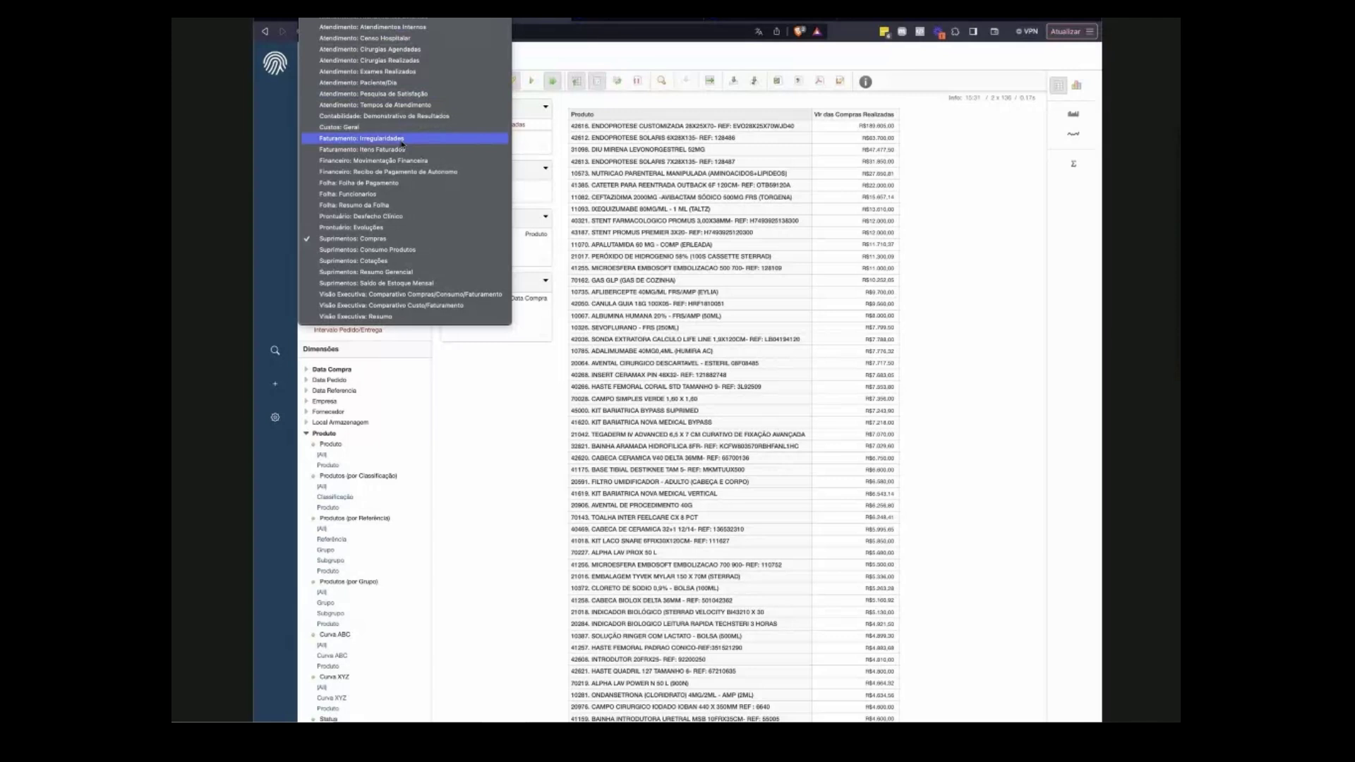
pyautogui.click(972, 216)
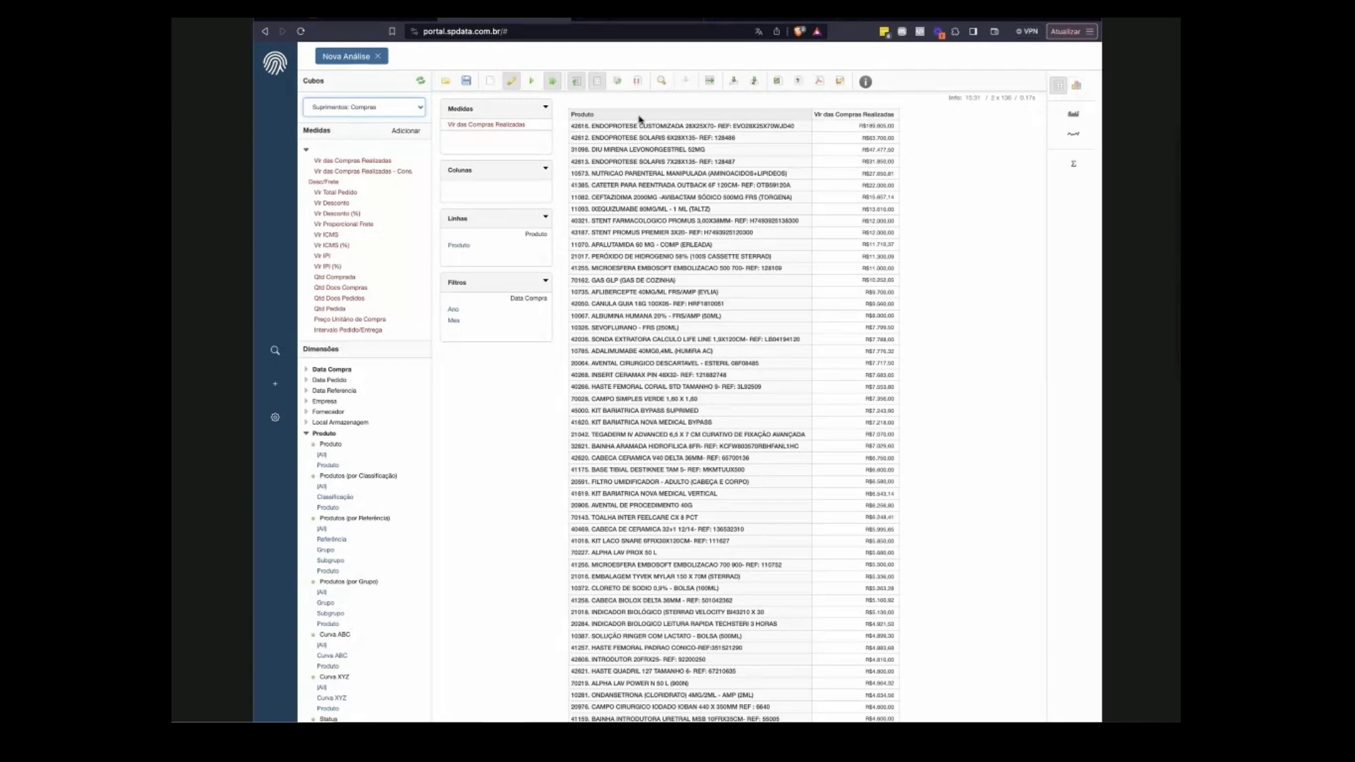
# Look at the subfolders of home as a location for saving the query, and cancel the save.
pyautogui.click(468, 82)
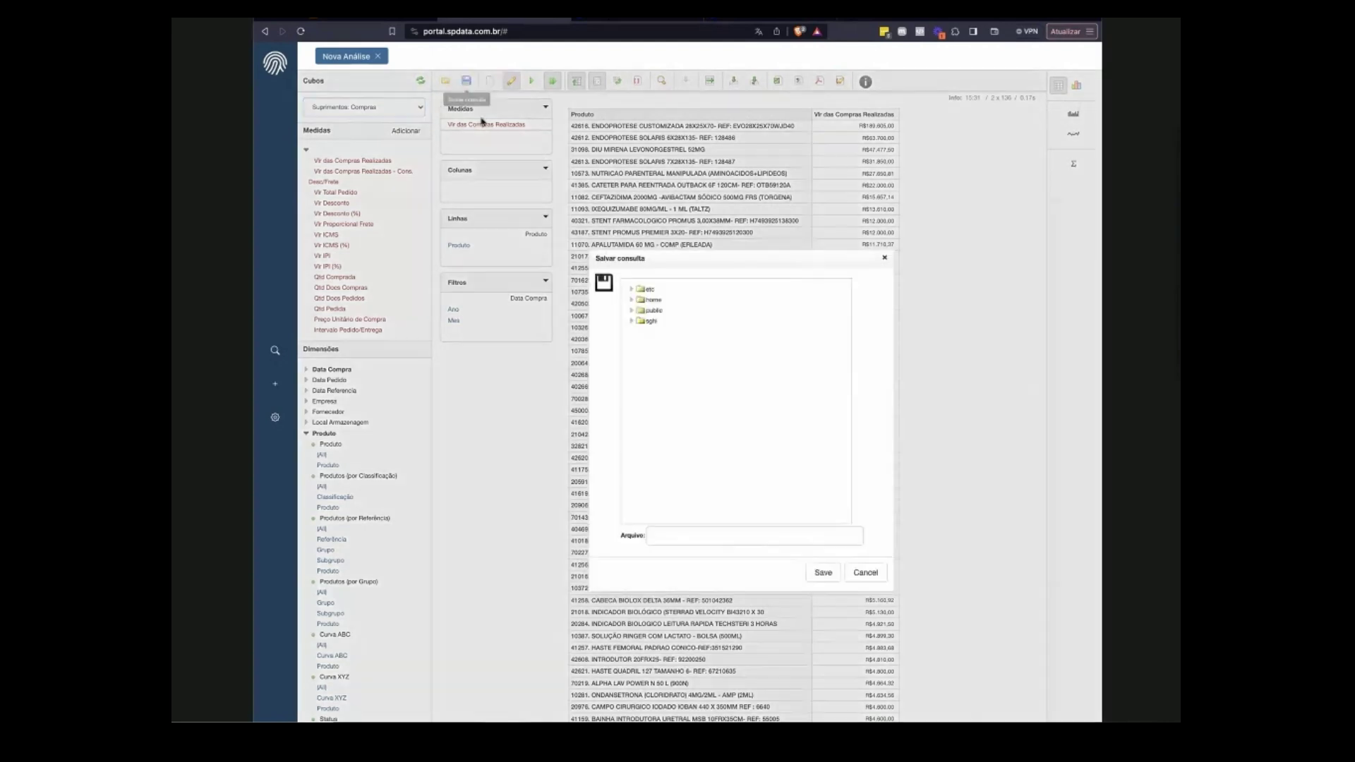
pyautogui.click(649, 302)
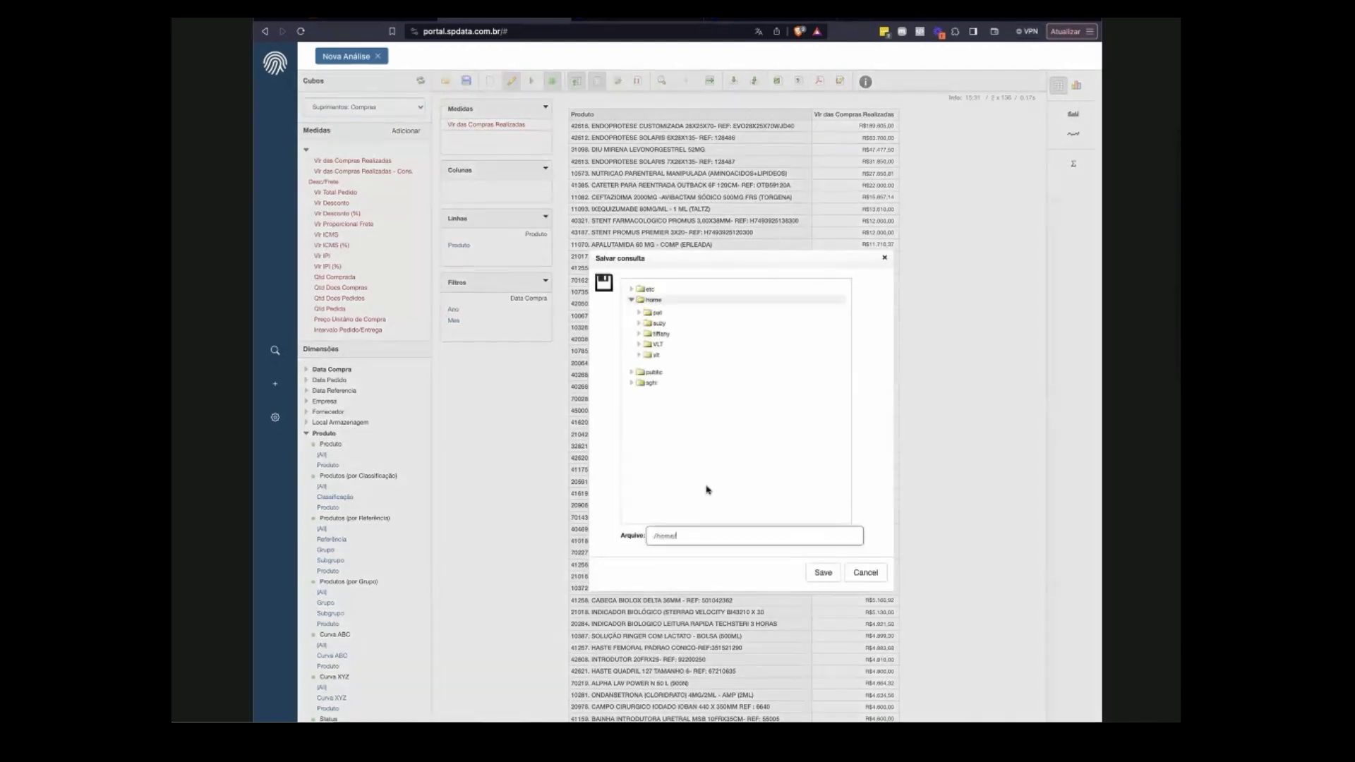
pyautogui.click(702, 536)
pyautogui.click(865, 573)
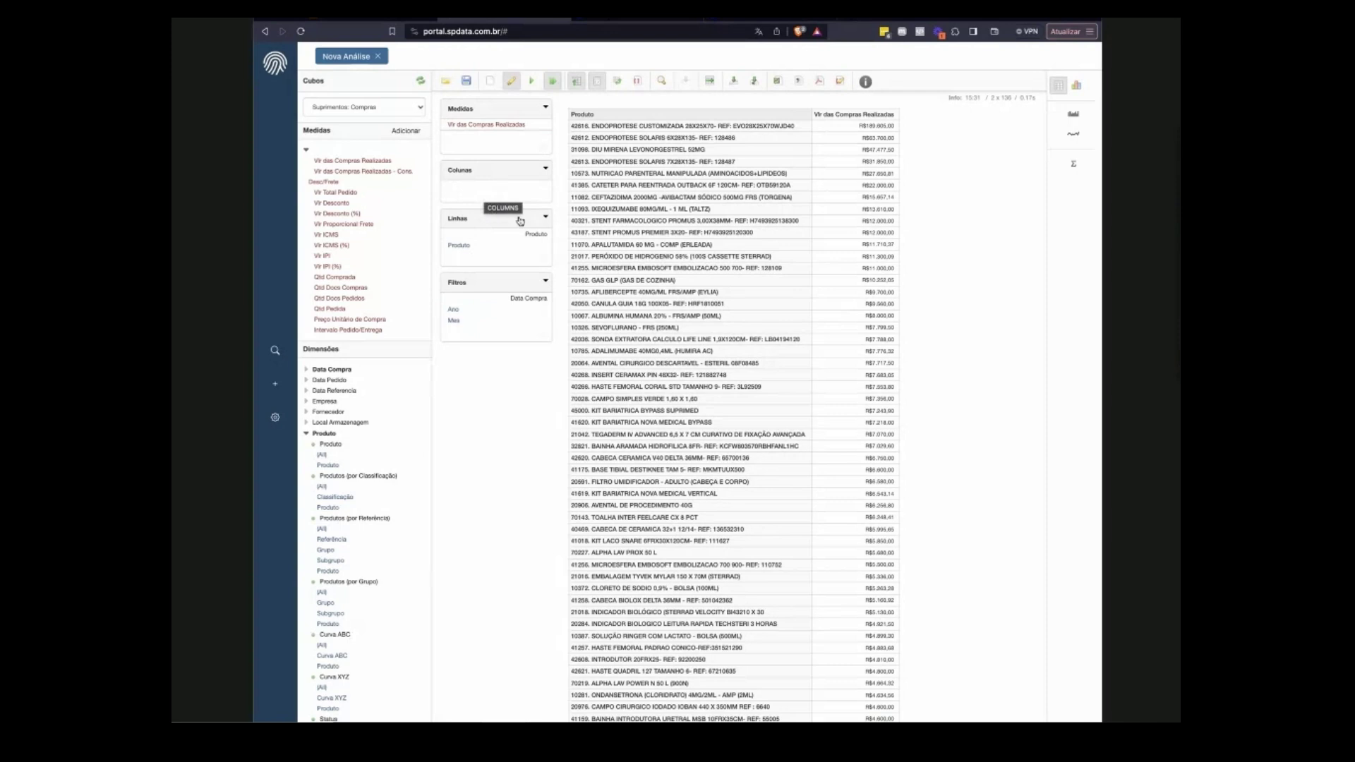
# Look at the limit options for the Produto rows without applying one.
pyautogui.click(545, 218)
pyautogui.moveTo(525, 260)
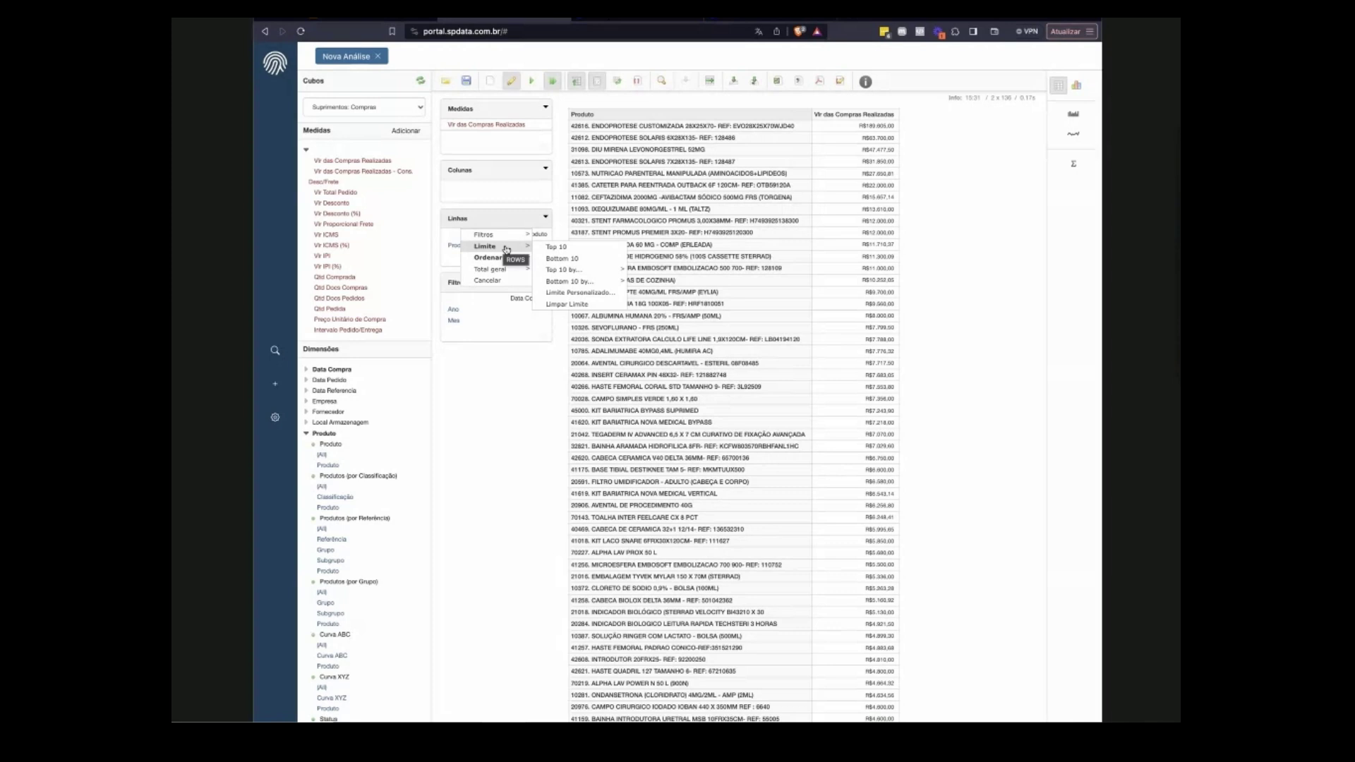
pyautogui.click(516, 384)
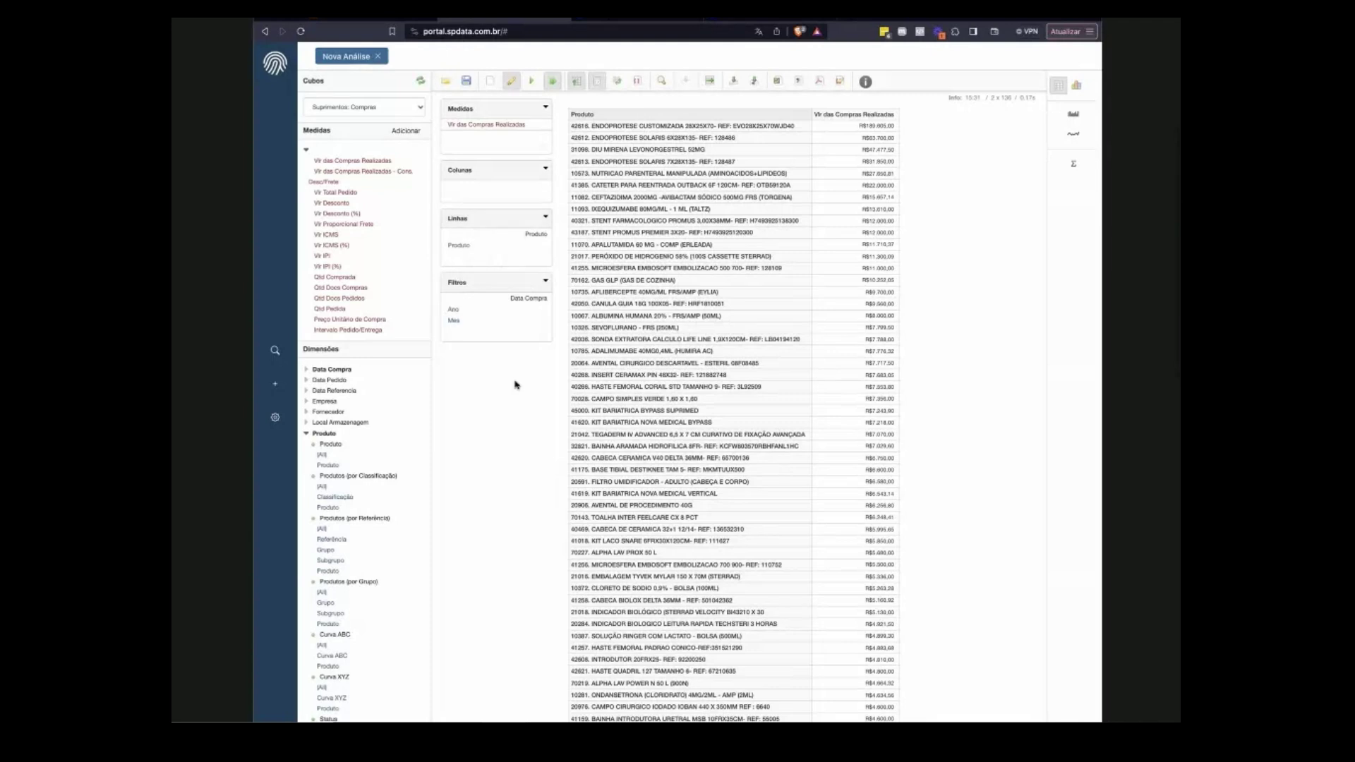